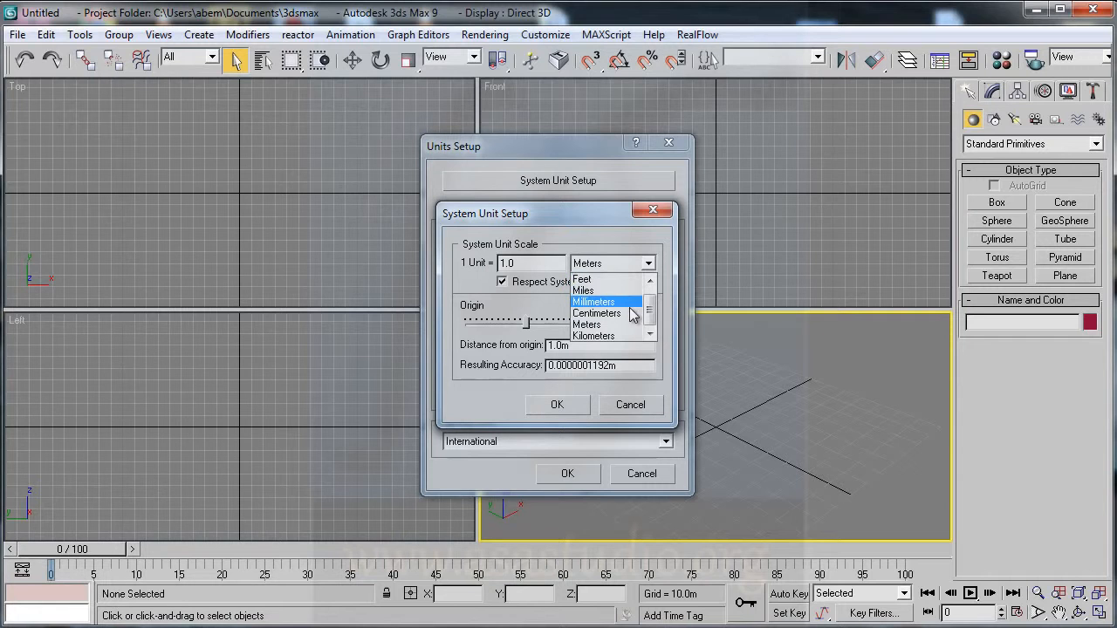
# Step: Set the system unit scale to 1 unit = 1.0 Centimeters and accept the units setup
pyautogui.click(631, 313)
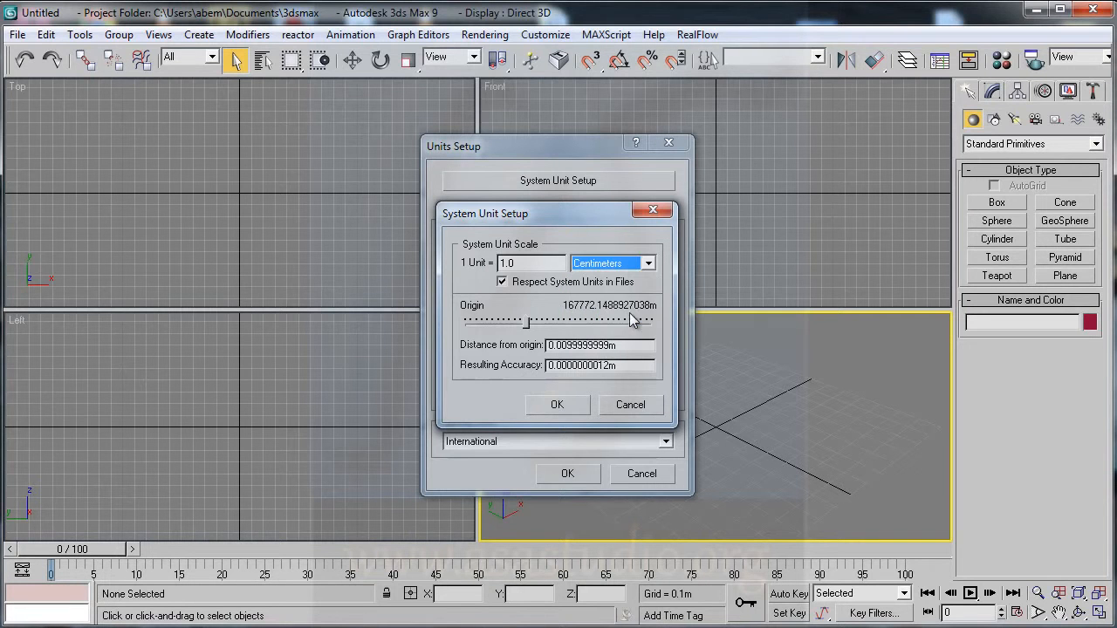
pyautogui.click(559, 404)
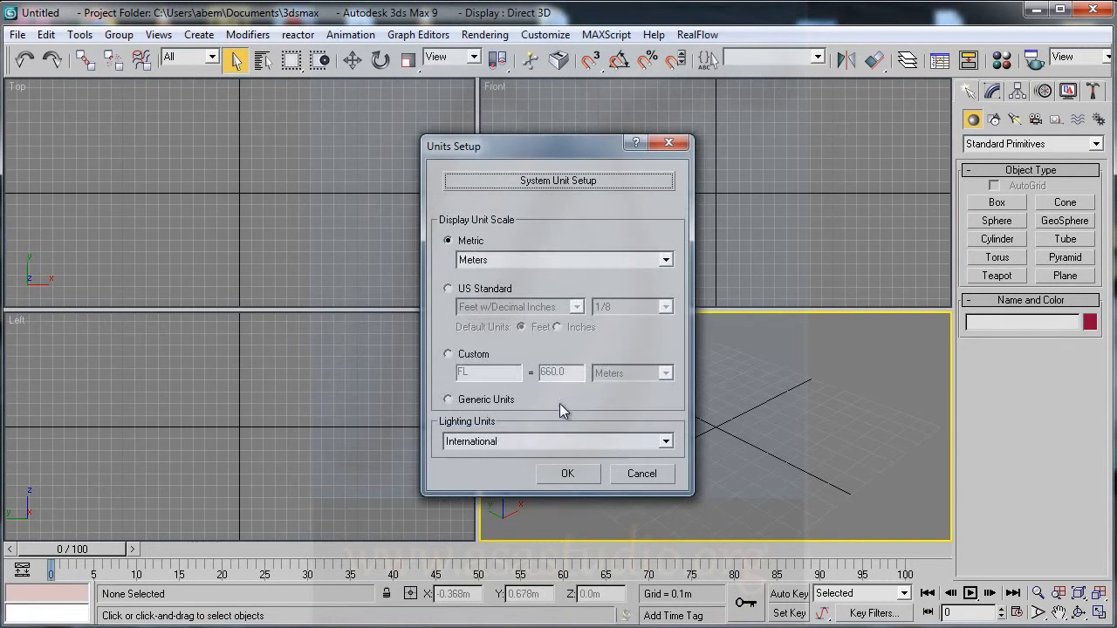
pyautogui.click(568, 474)
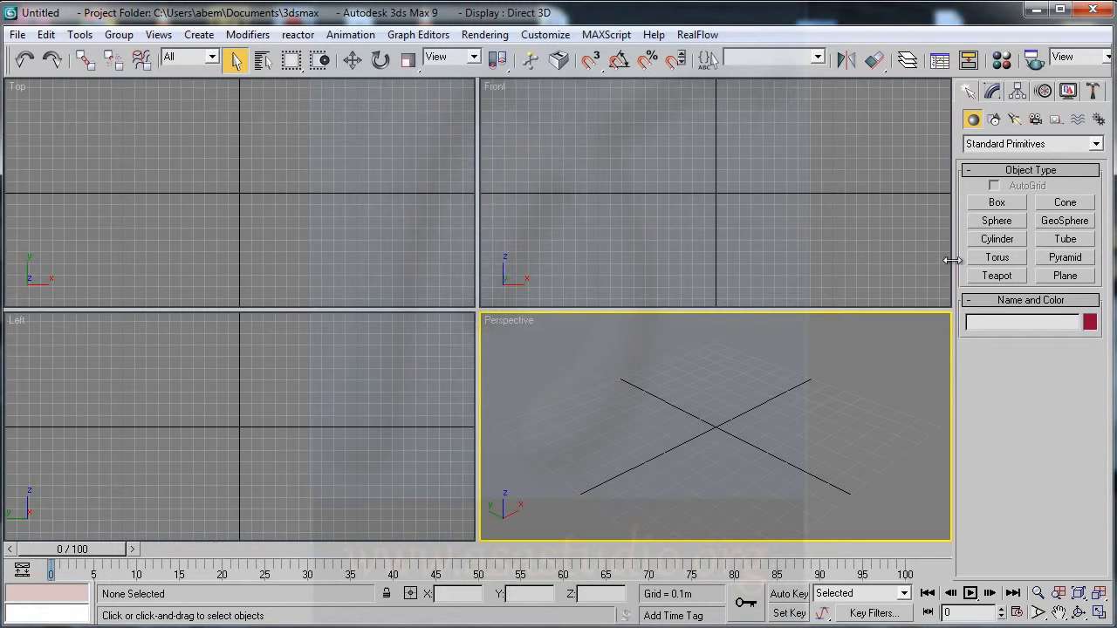
# Step: Draw a box around the origin in the Top view, about 0.75 m long, 0.96 m wide and 0.35 m high
pyautogui.click(998, 203)
pyautogui.moveTo(181, 139); pyautogui.dragTo(294, 228)
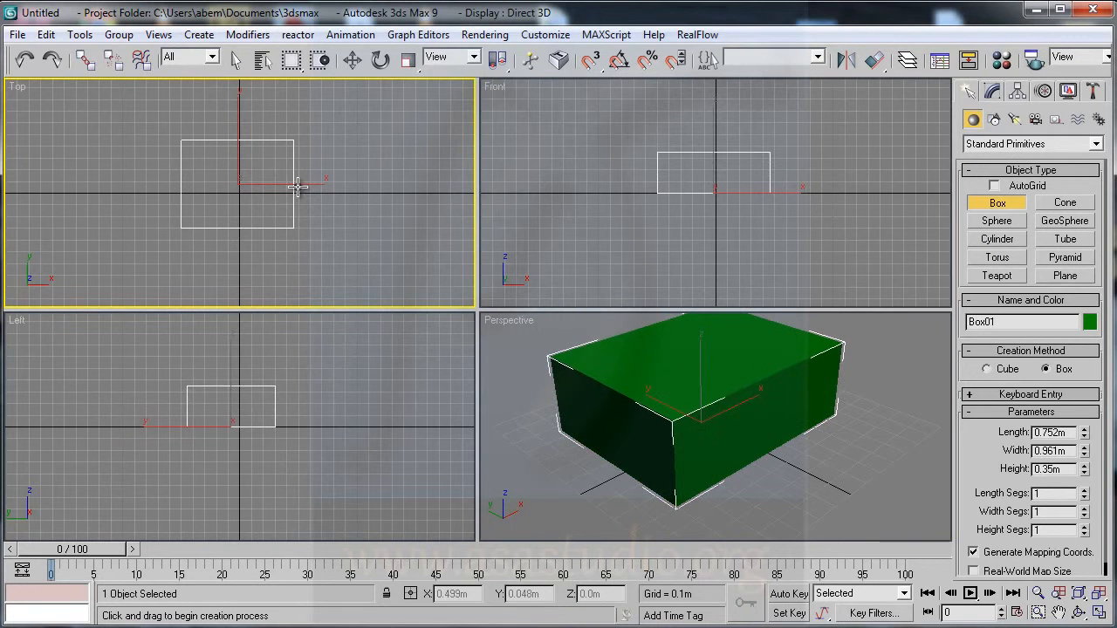
pyautogui.click(297, 187)
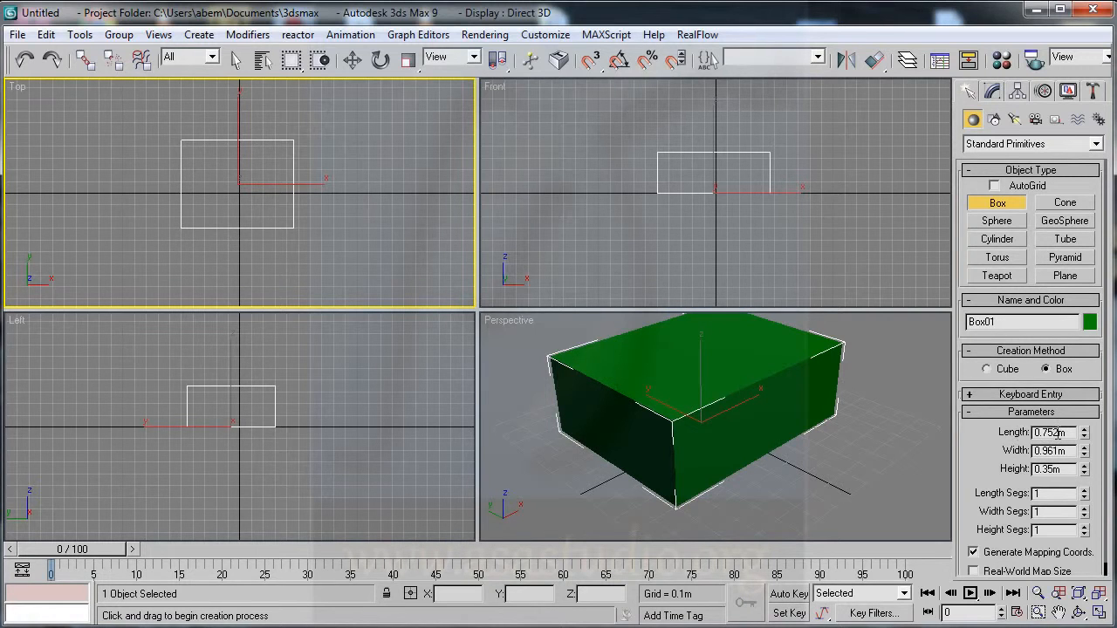
# Step: Set the box's length to 12 m, width to 6 m and height to 3 m
pyautogui.moveTo(1060, 432); pyautogui.dragTo(990, 433)
pyautogui.write('12m')
pyautogui.moveTo(1057, 451); pyautogui.dragTo(1004, 451)
pyautogui.write('4m')
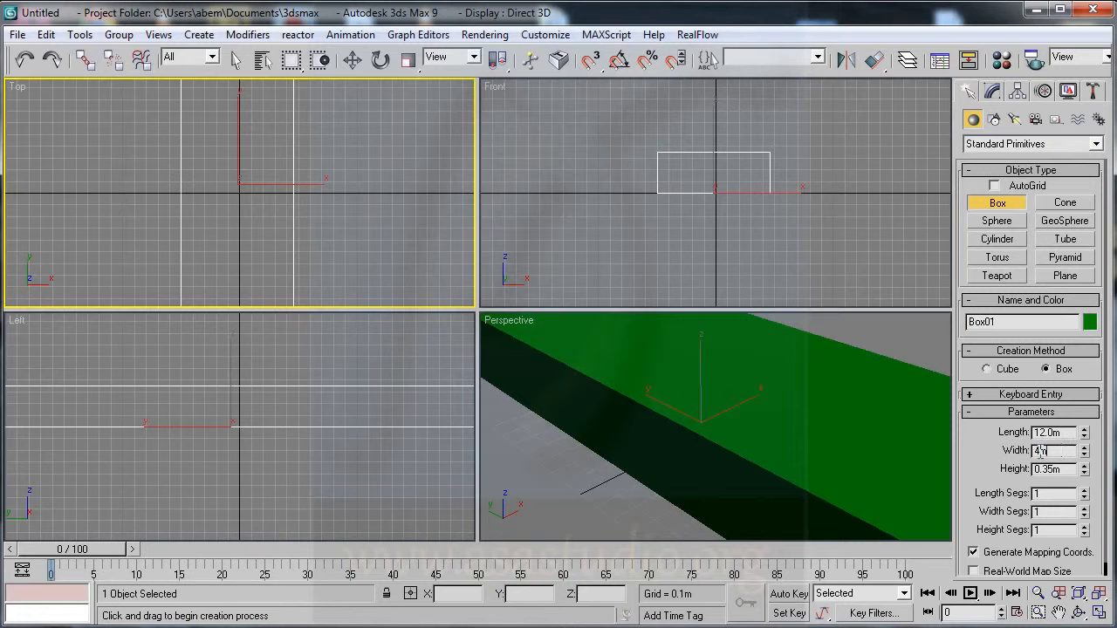
pyautogui.moveTo(1038, 451); pyautogui.dragTo(1016, 450)
pyautogui.doubleClick(1061, 449)
pyautogui.click(1057, 467)
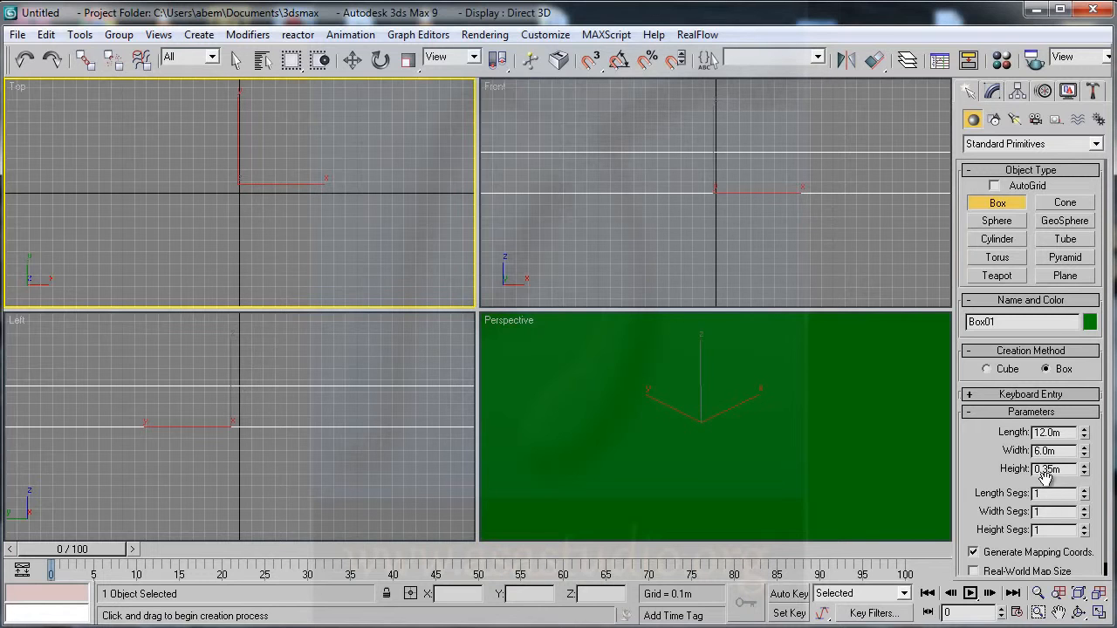
pyautogui.moveTo(1054, 468); pyautogui.dragTo(1033, 469)
pyautogui.write('3')
pyautogui.click(1067, 451)
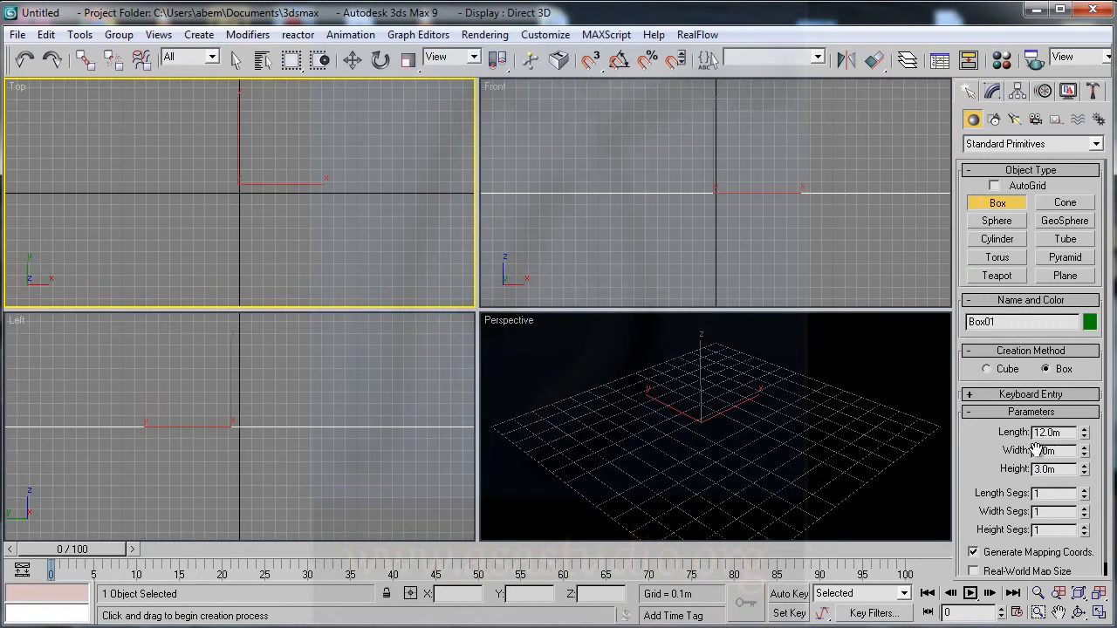
pyautogui.click(1099, 594)
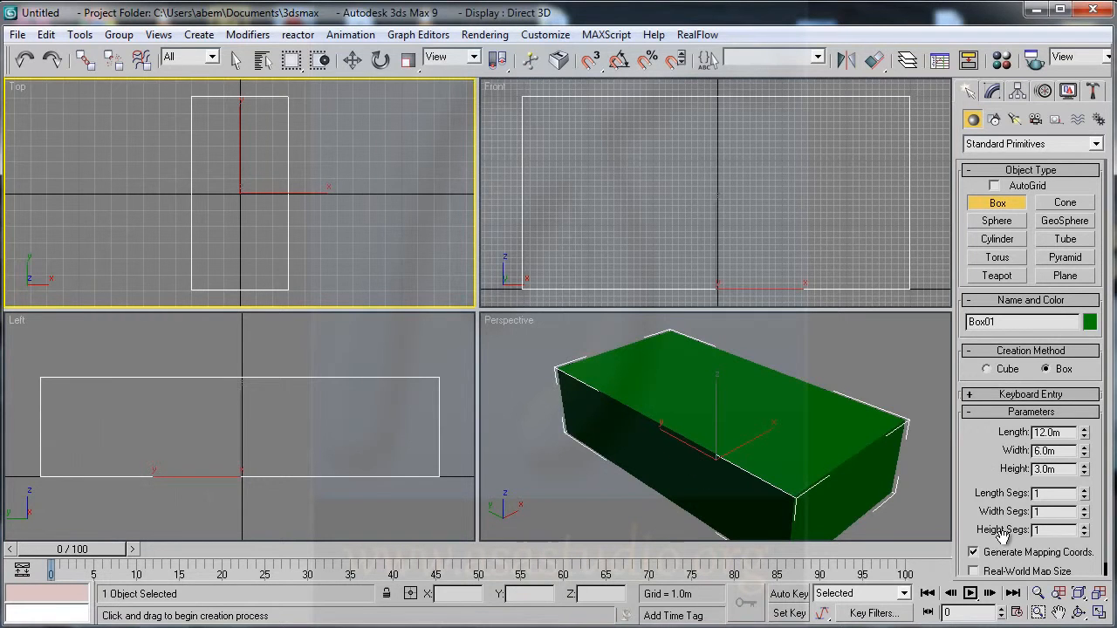
# Step: Add an Edit Poly modifier to the box and select its top polygon at Polygon level
pyautogui.click(993, 90)
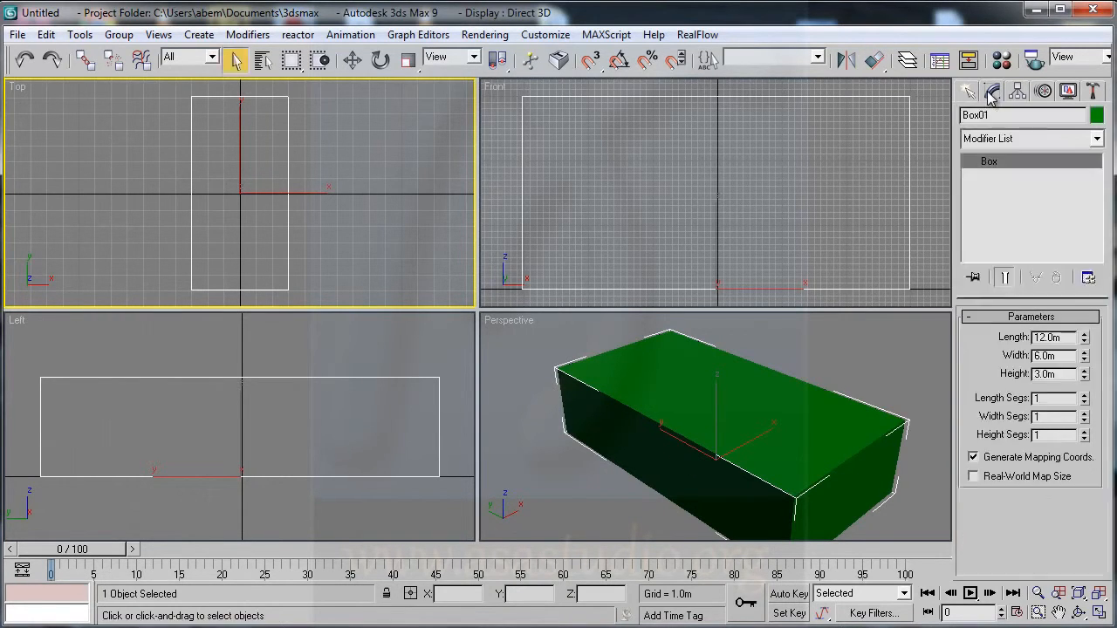
pyautogui.click(1003, 138)
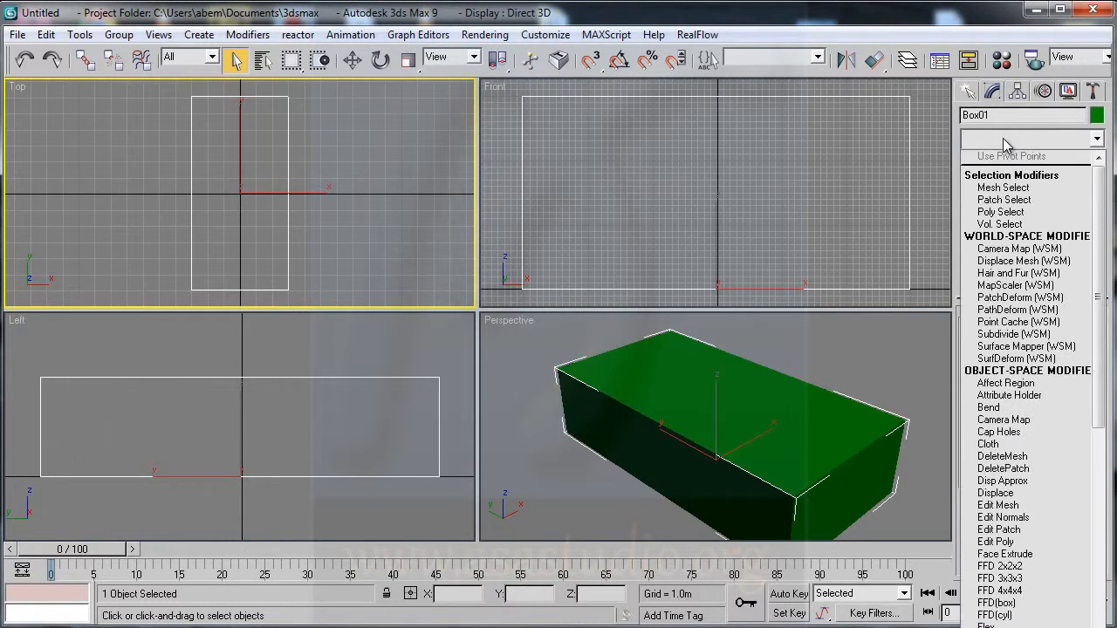
pyautogui.click(1028, 543)
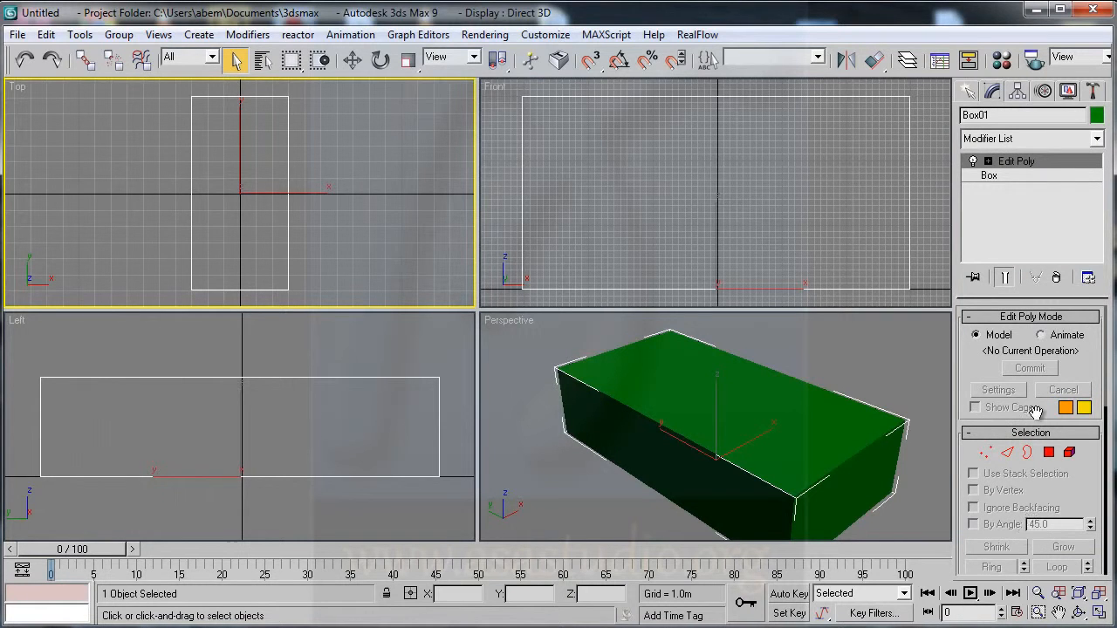
pyautogui.click(989, 162)
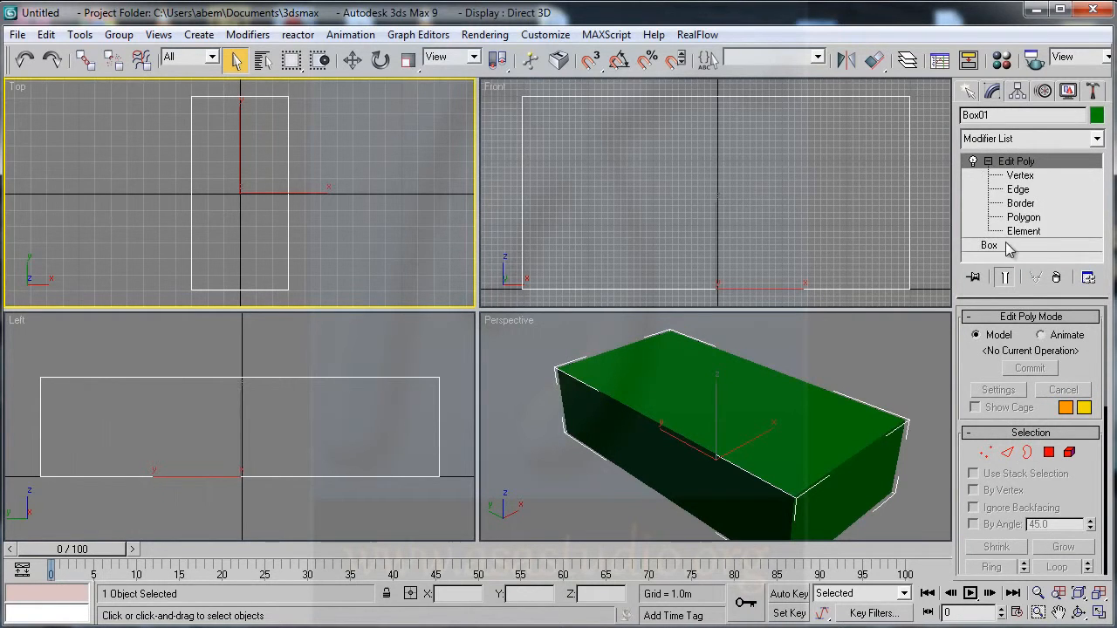
pyautogui.click(1019, 218)
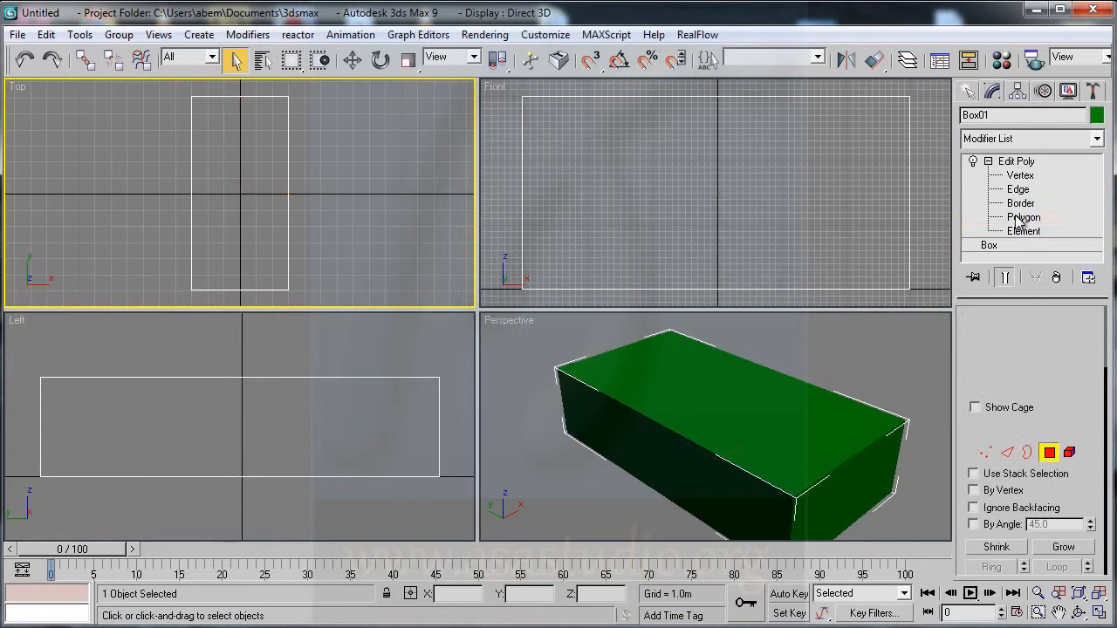
pyautogui.click(714, 413)
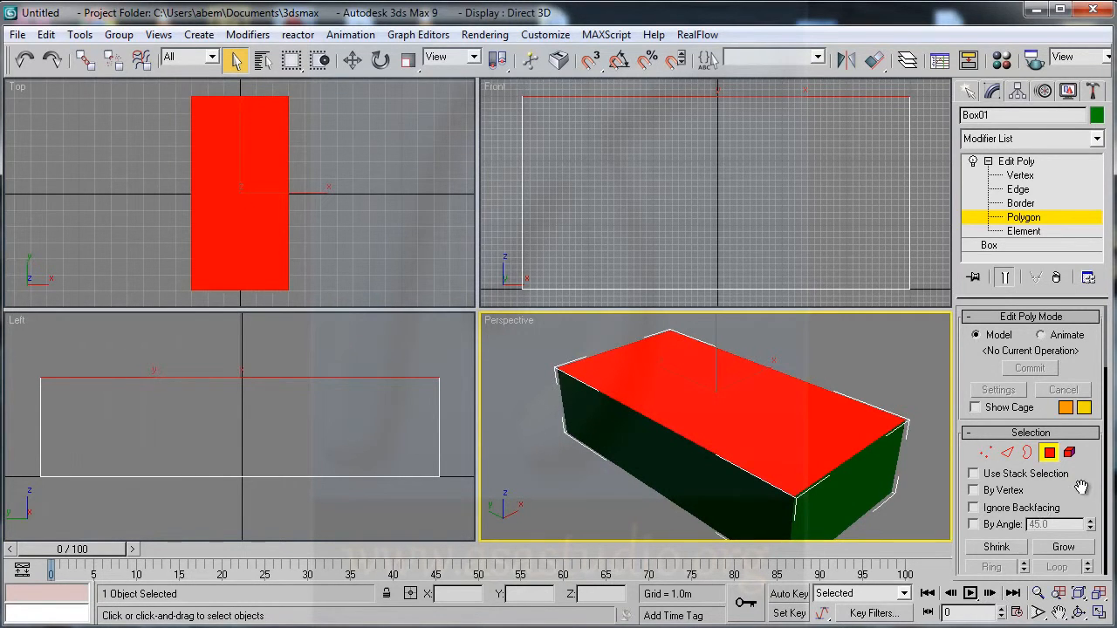
# Step: Bevel the top polygon outward with a height of 0 m and an outline amount of 1.5 m to form the eaves
pyautogui.moveTo(1082, 488); pyautogui.dragTo(1087, 396)
pyautogui.scroll(-4, 1052, 507)
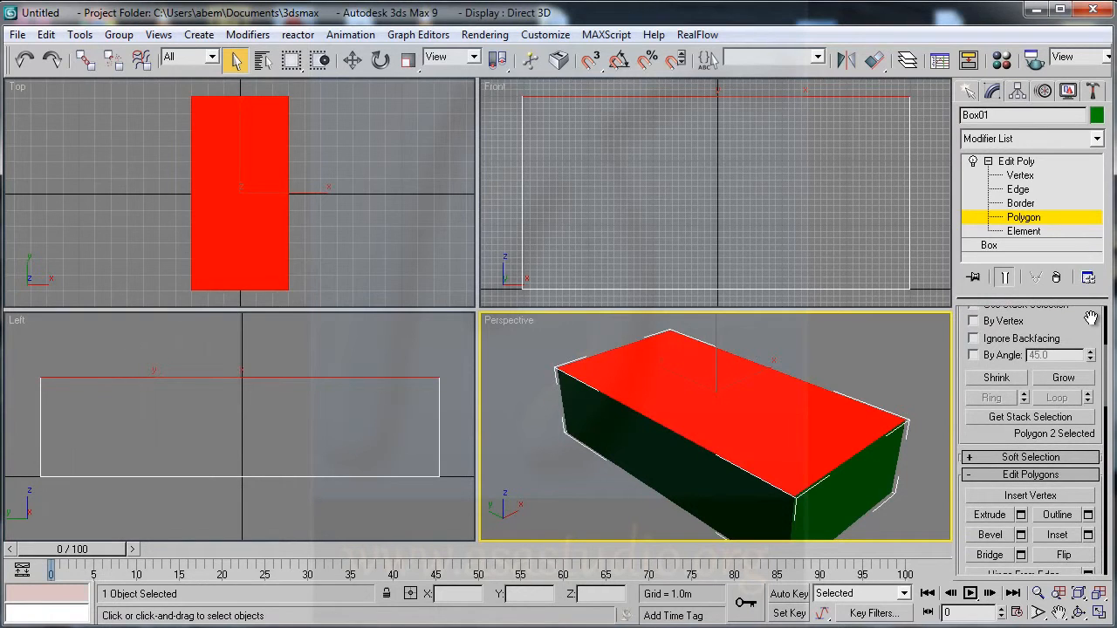
pyautogui.click(1021, 535)
pyautogui.moveTo(557, 259); pyautogui.dragTo(307, 334)
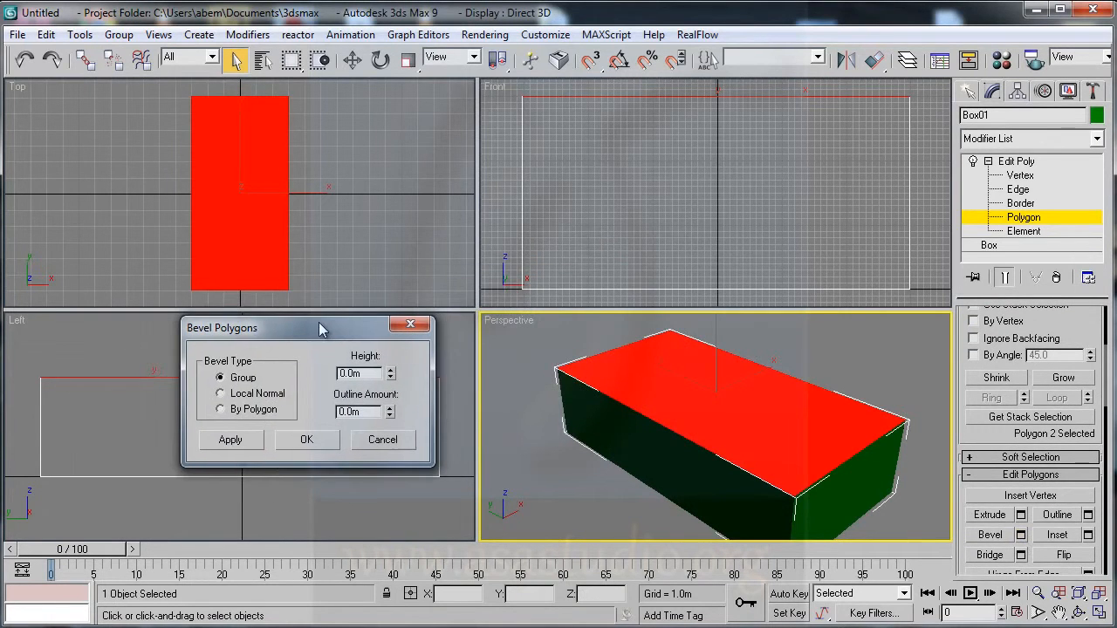
pyautogui.click(390, 407)
pyautogui.moveTo(389, 407); pyautogui.dragTo(265, 503)
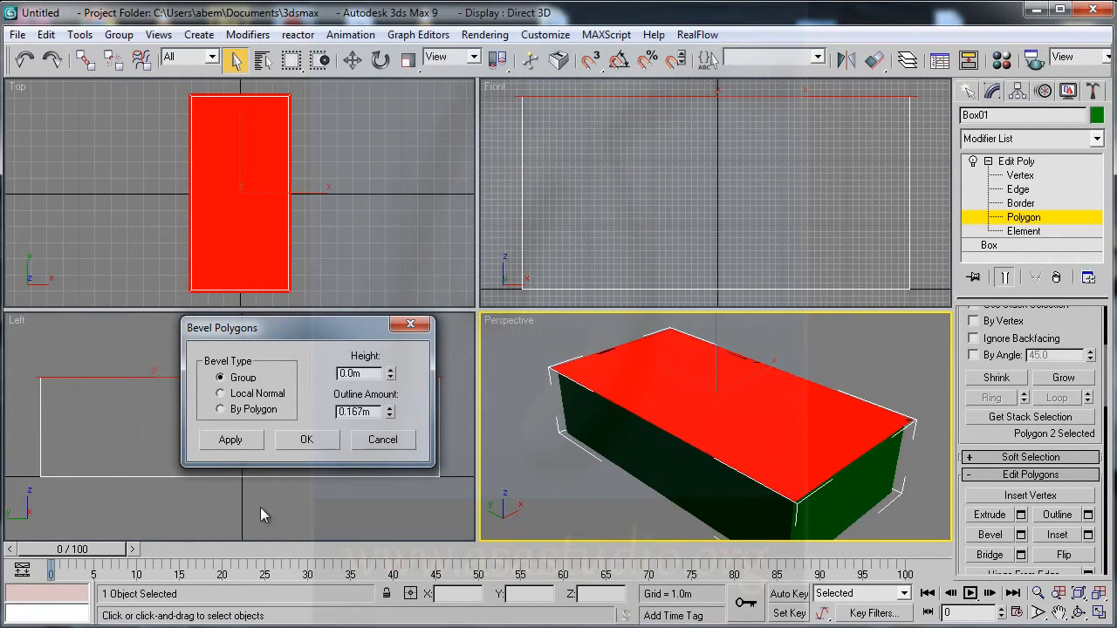
pyautogui.doubleClick(373, 411)
pyautogui.write('1.5')
pyautogui.click(377, 372)
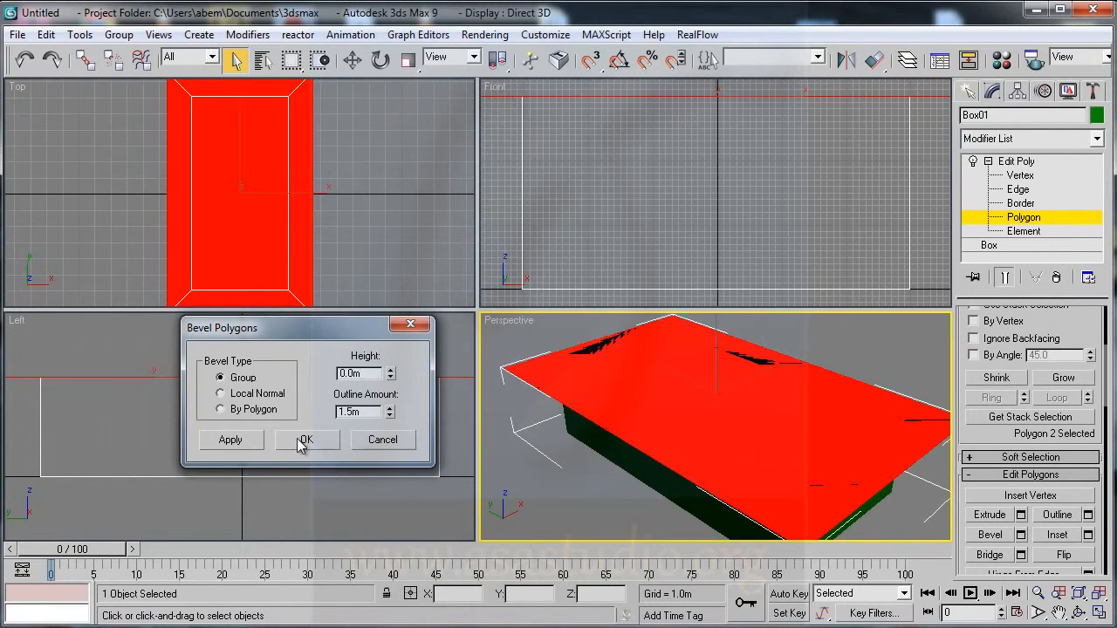
pyautogui.click(240, 444)
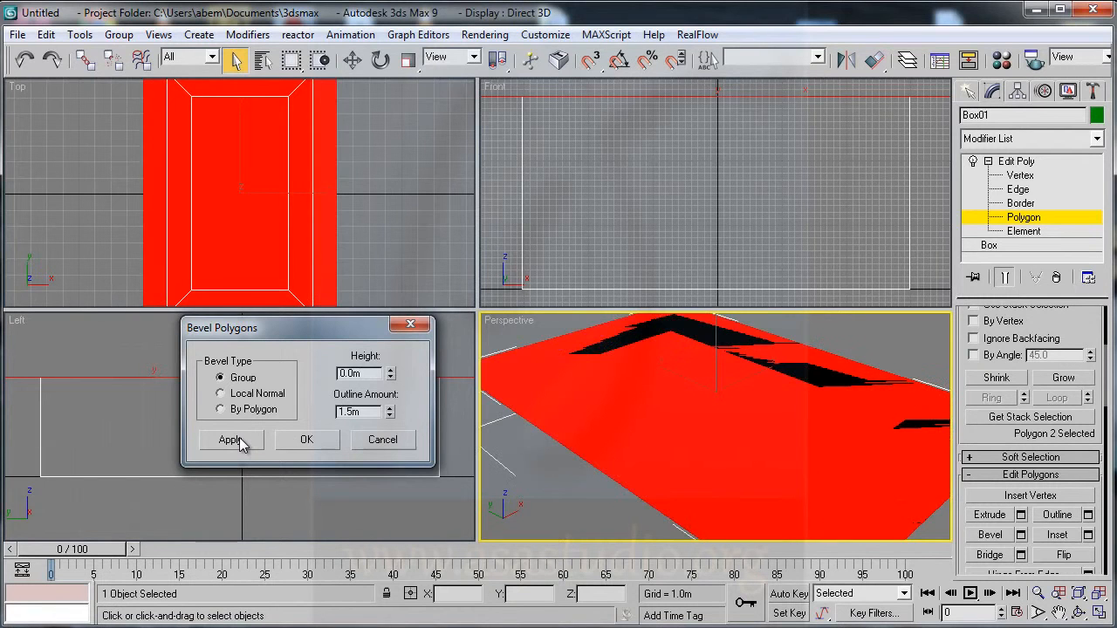
# Step: Bevel the roof polygon with a height of 2.3 m and an outline amount of about -4.374 m to form a ridge
pyautogui.doubleClick(370, 412)
pyautogui.press('Tab')
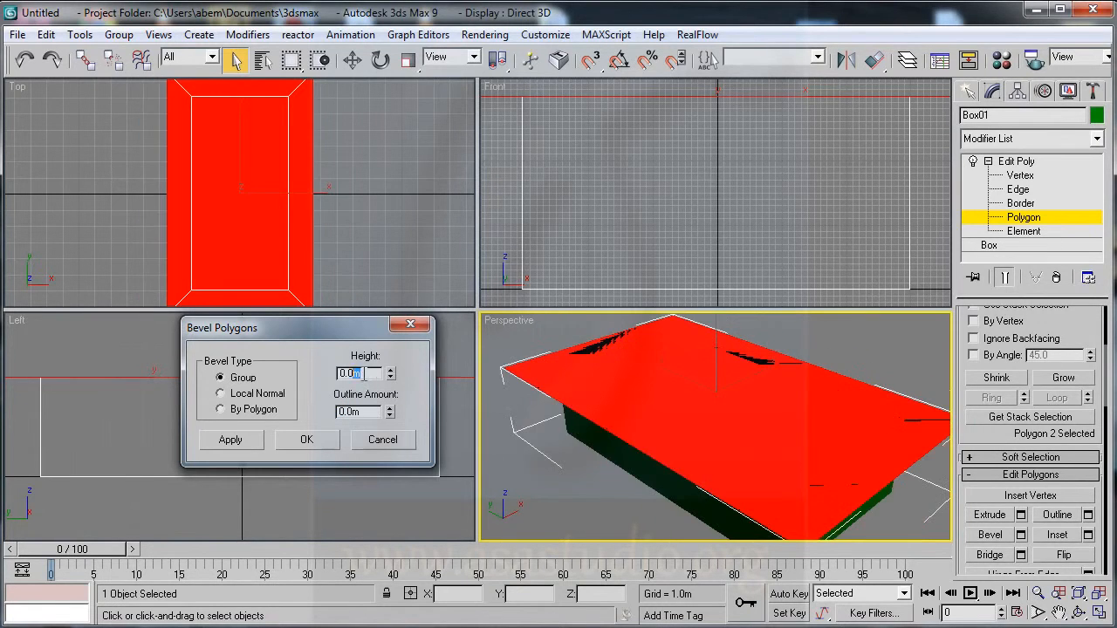
pyautogui.write('2.3')
pyautogui.click(361, 413)
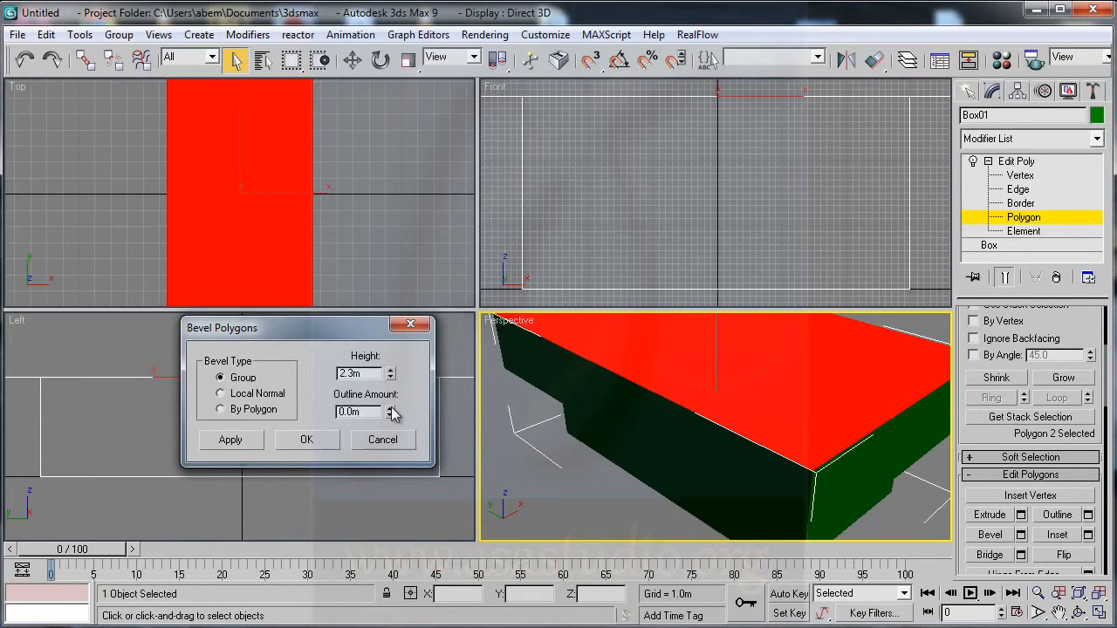
pyautogui.moveTo(391, 413); pyautogui.dragTo(457, 377)
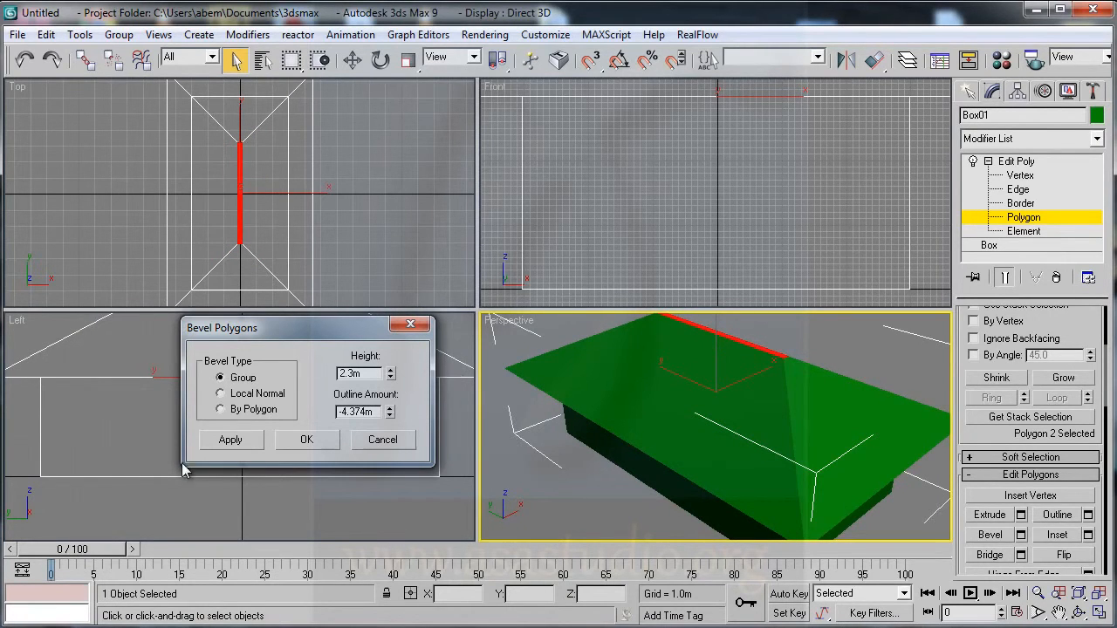
pyautogui.click(311, 439)
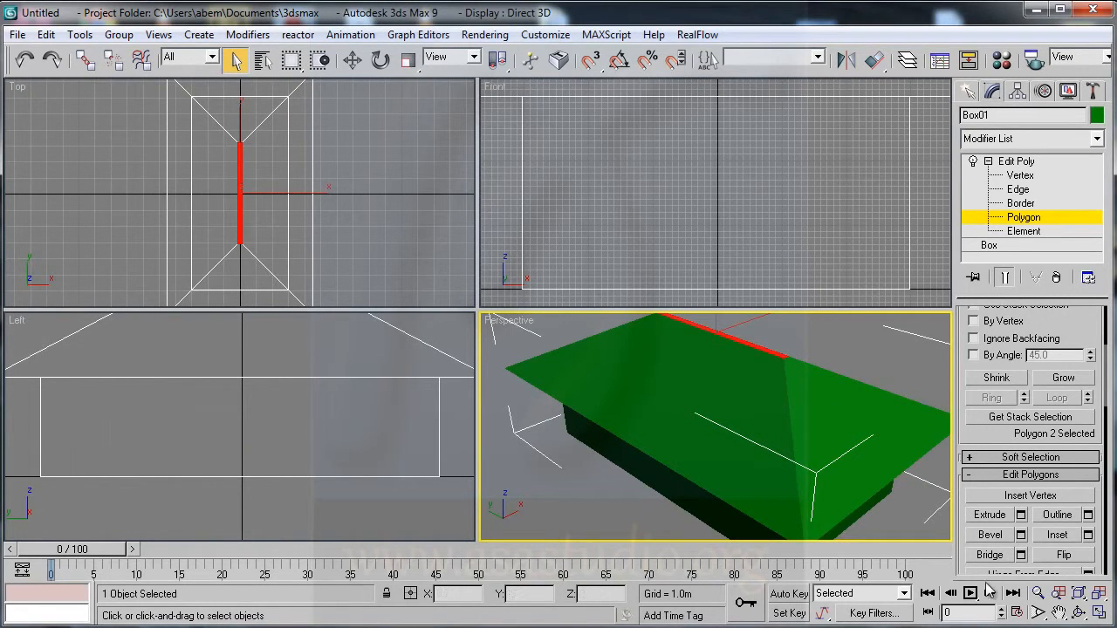
pyautogui.click(1102, 597)
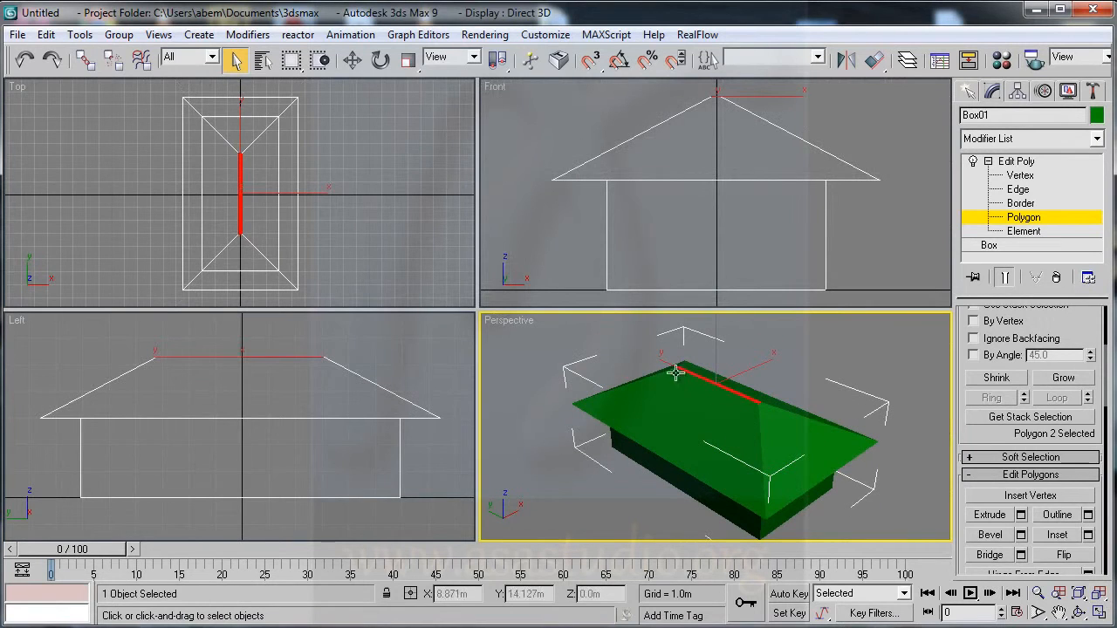
# Step: Select the polygon of the house's short end wall that faces the Front view
pyautogui.click(1026, 219)
pyautogui.click(1080, 615)
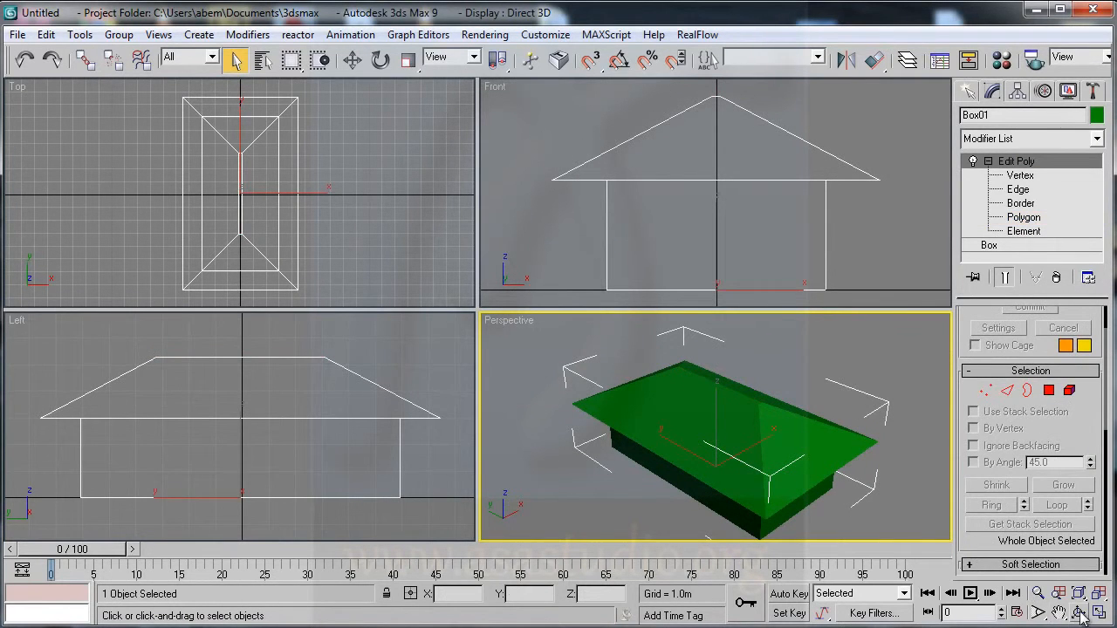
pyautogui.moveTo(726, 441); pyautogui.dragTo(721, 395)
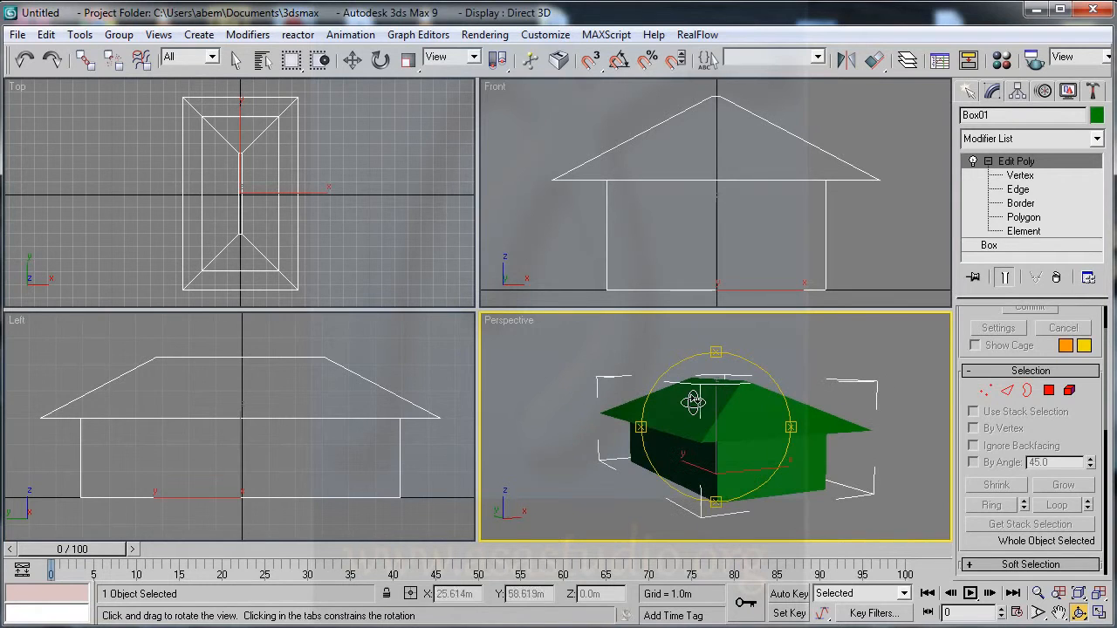
pyautogui.click(1049, 391)
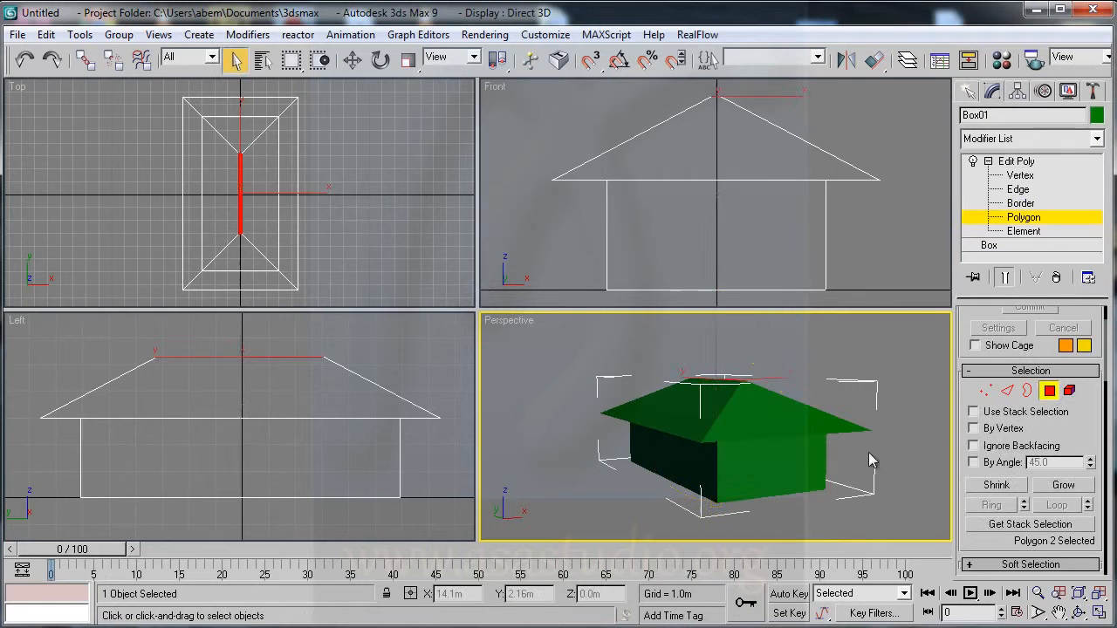
pyautogui.click(762, 459)
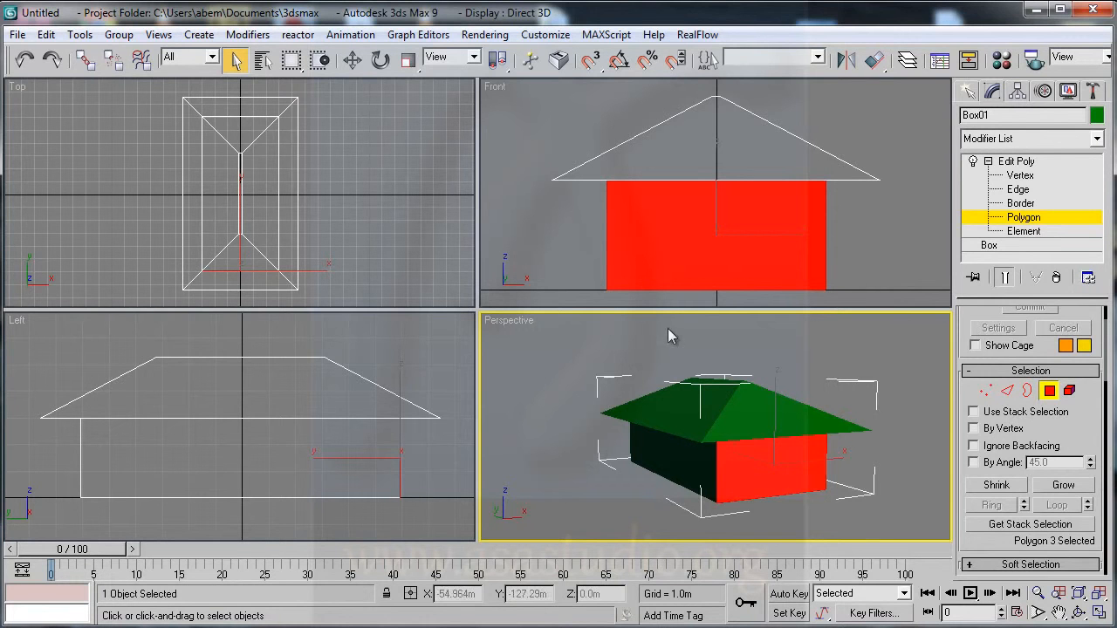
# Step: Open the Material Editor and rename the first sample material as HouseMat
pyautogui.click(1005, 63)
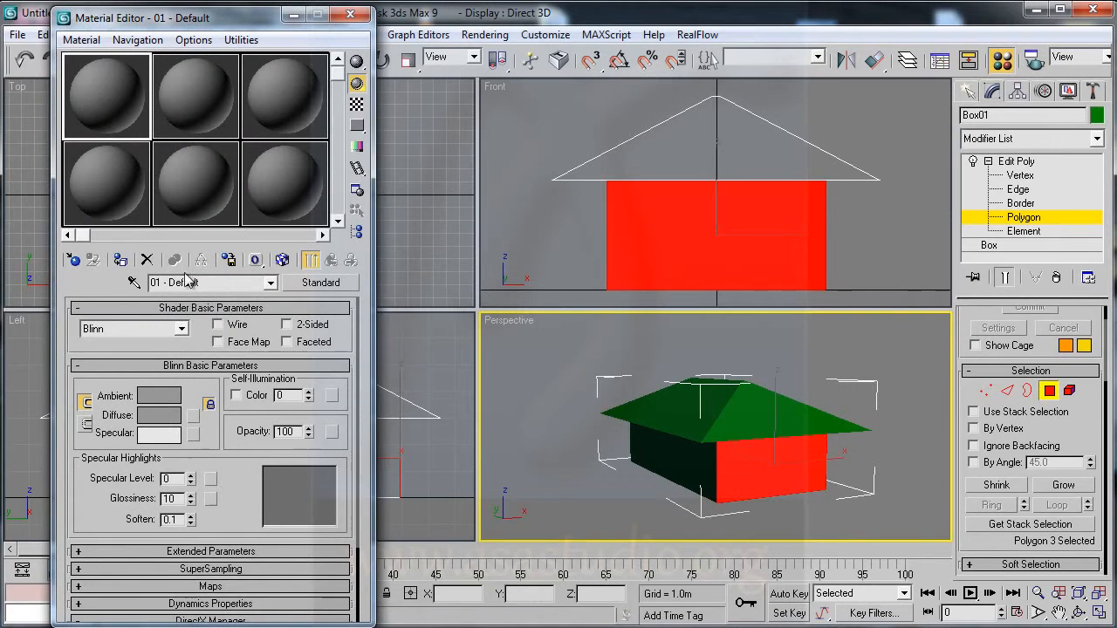
pyautogui.click(161, 283)
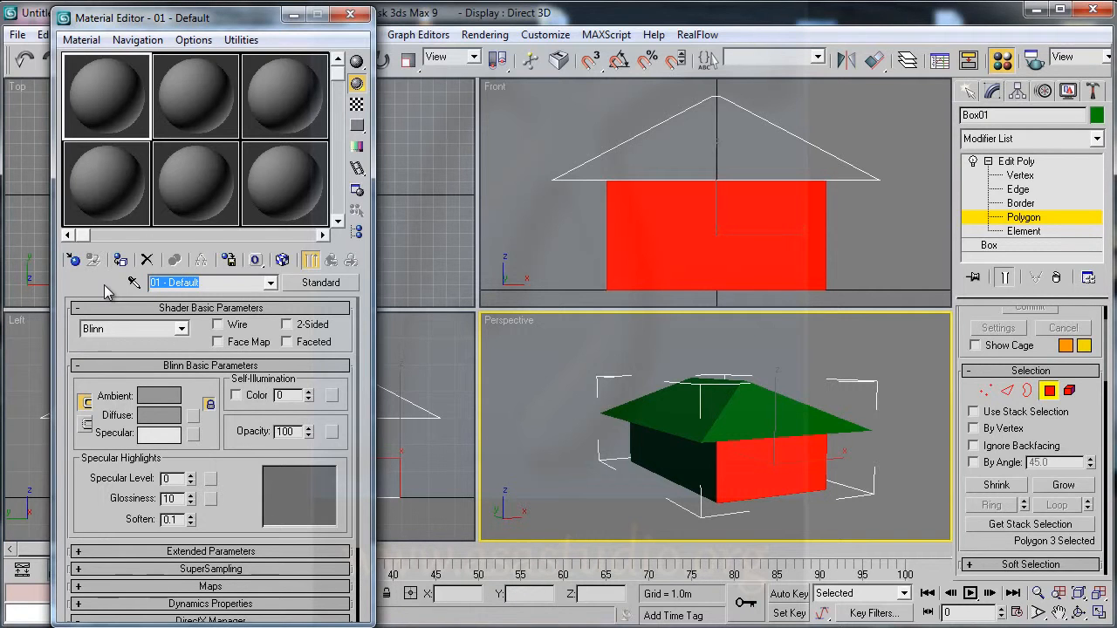
pyautogui.write('Ho')
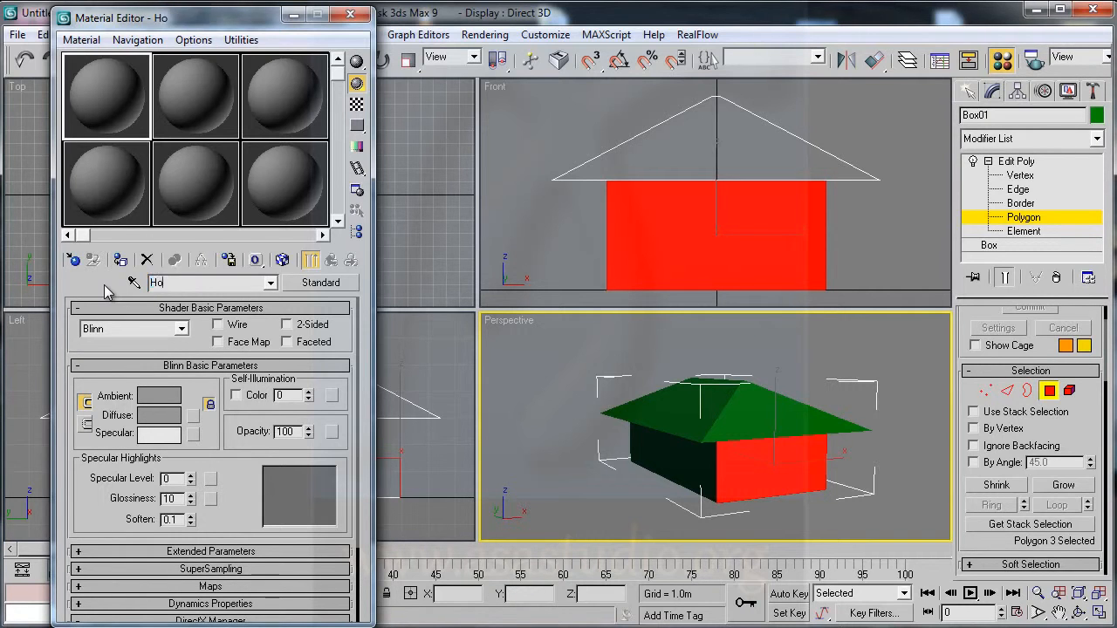
pyautogui.write('useMat')
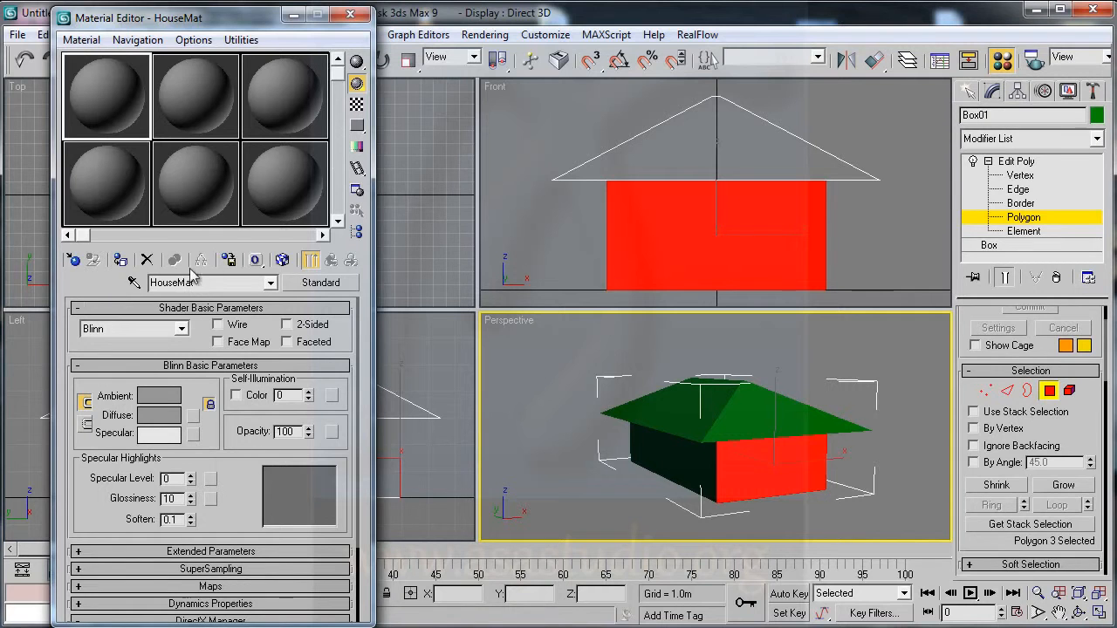
# Step: Change HouseMat from a Standard to a Multi/Sub-Object material, discarding the old material
pyautogui.click(320, 283)
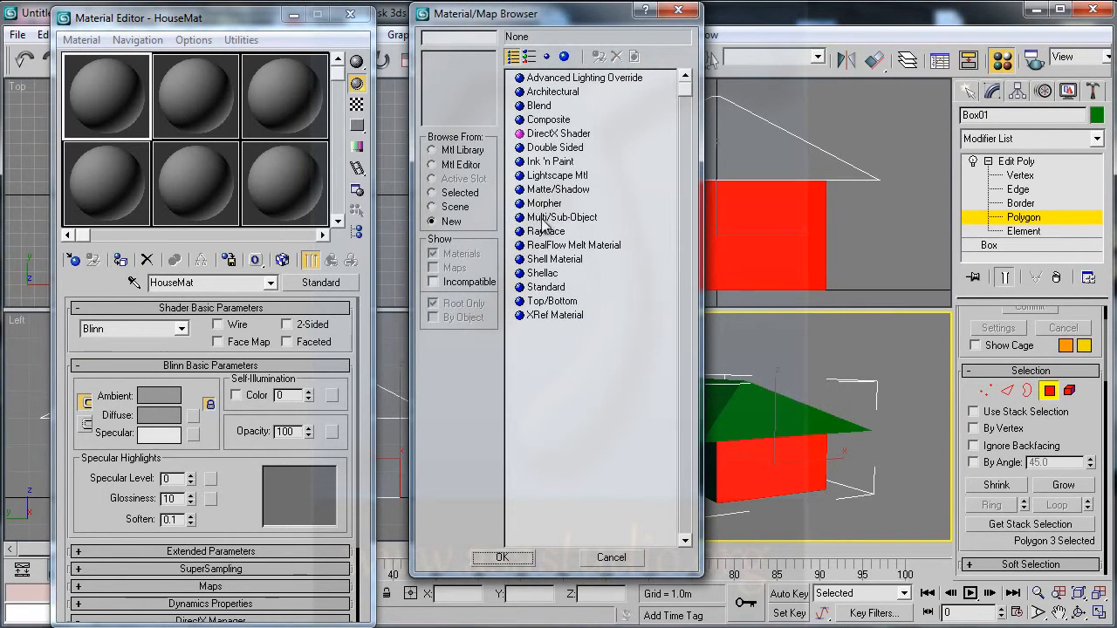
pyautogui.doubleClick(546, 218)
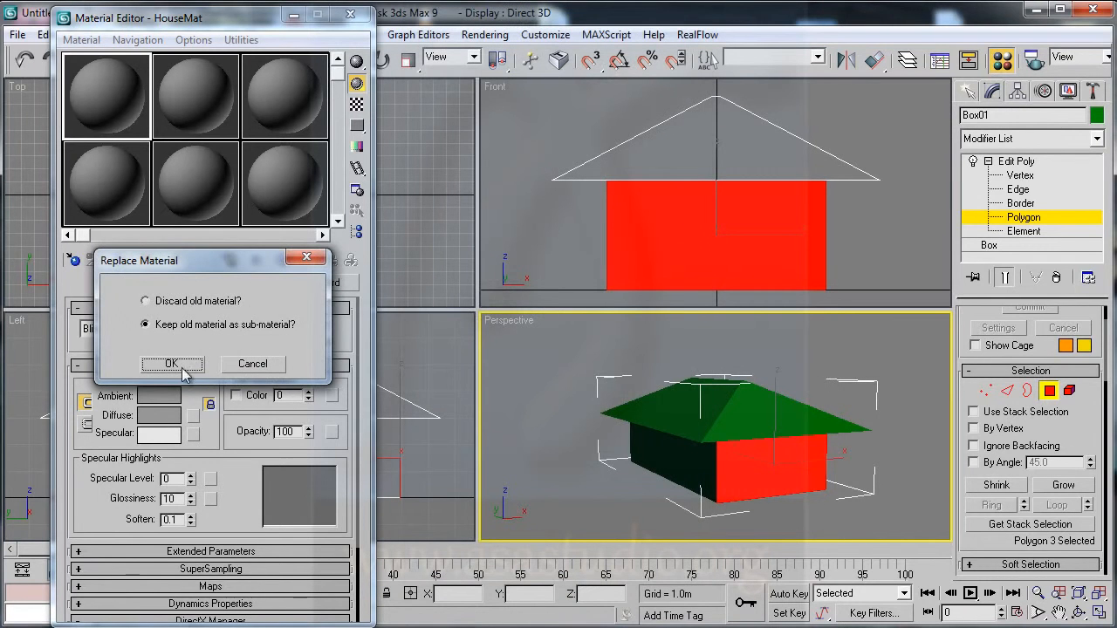
pyautogui.click(144, 301)
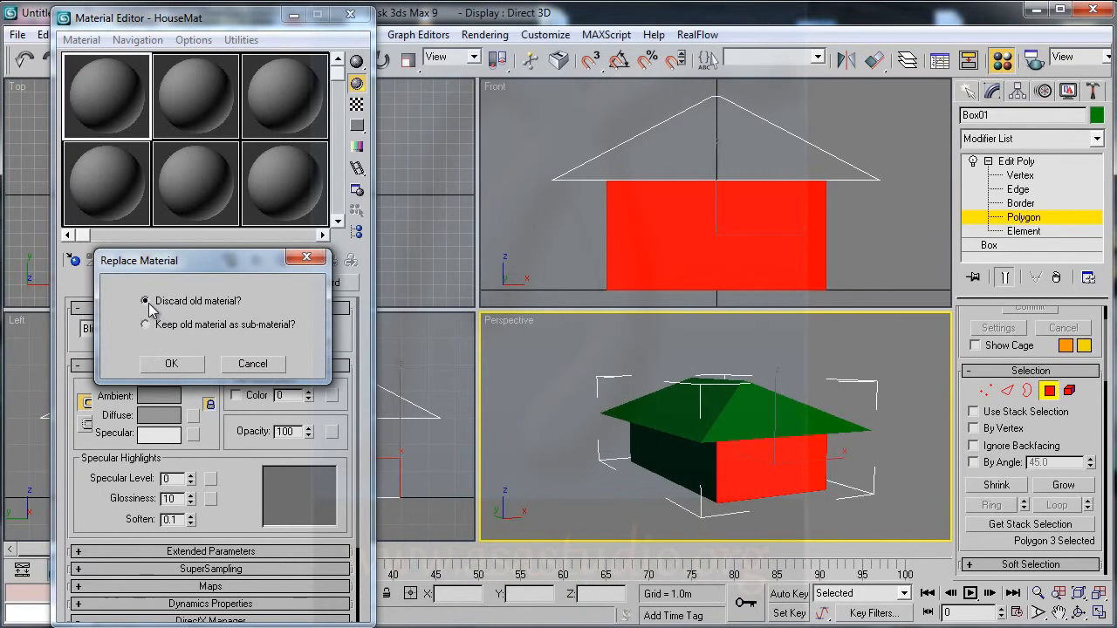
pyautogui.click(173, 365)
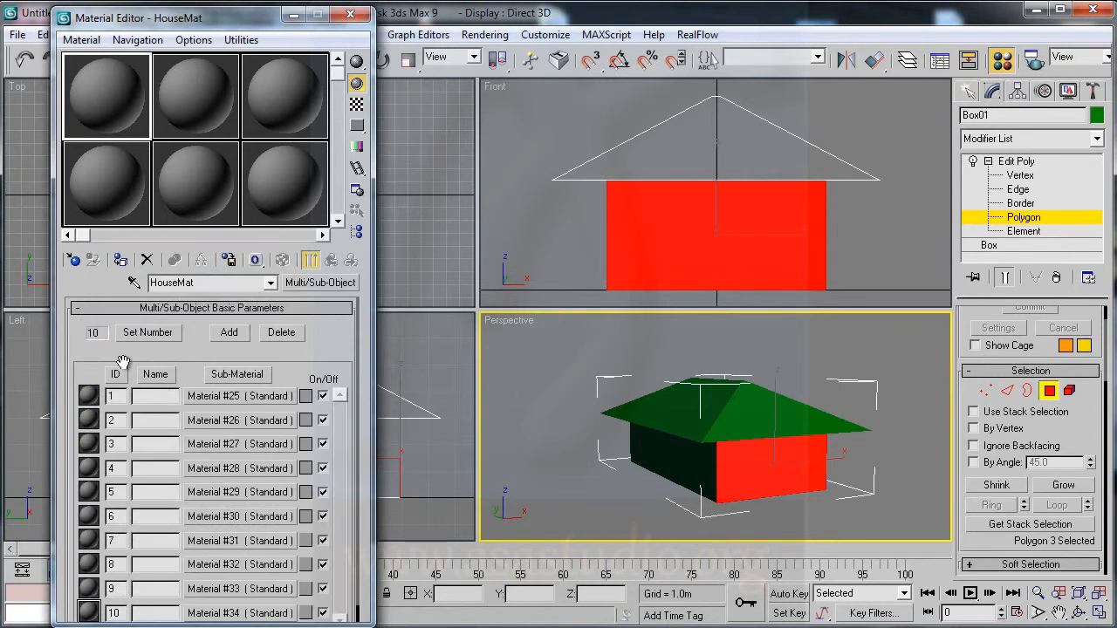
# Step: Set HouseMat's number of sub-materials to 4 and close the Material Editor
pyautogui.click(140, 338)
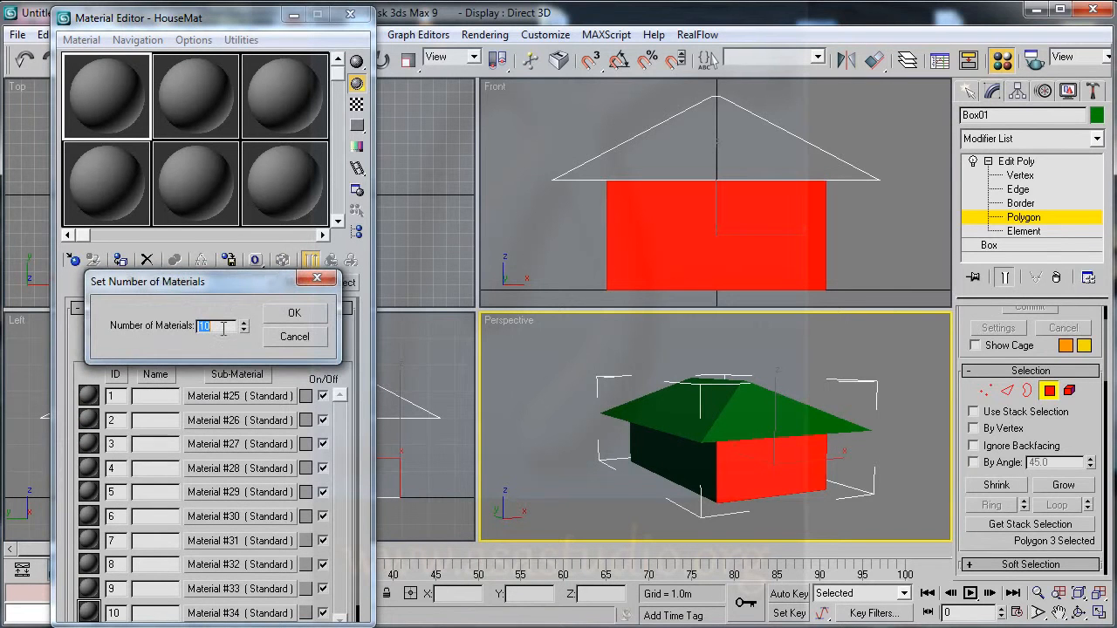
pyautogui.write('4')
pyautogui.click(297, 314)
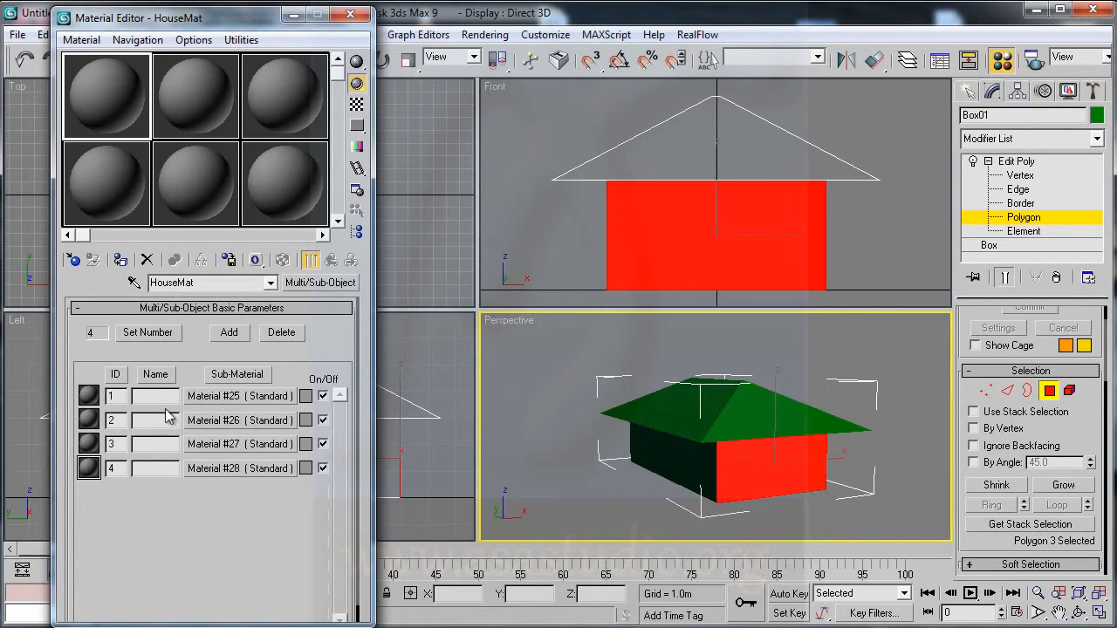
pyautogui.click(350, 15)
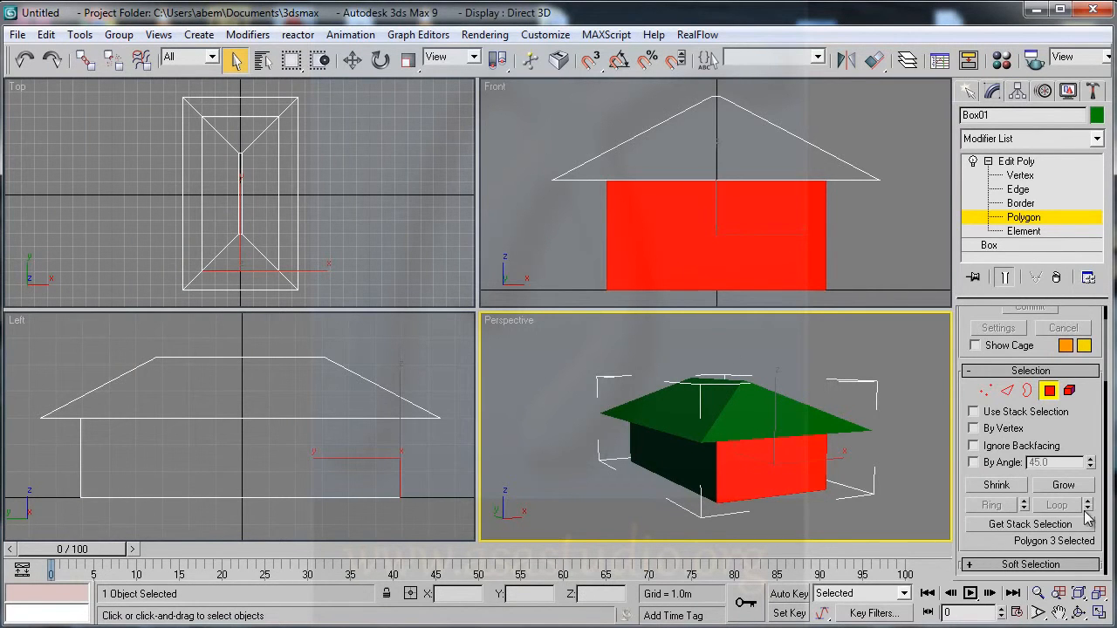
# Step: Assign a material ID to the selected short end wall, and set material ID 2 for the long wall facing the Left view
pyautogui.scroll(-10, 1096, 476)
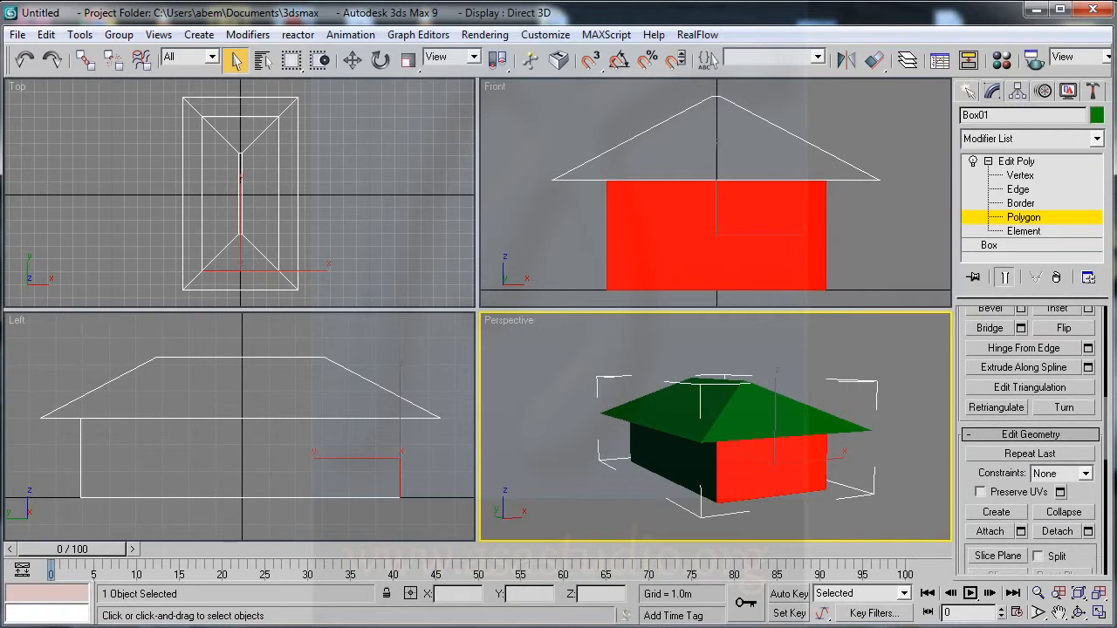
pyautogui.moveTo(1097, 485); pyautogui.dragTo(1082, 305)
pyautogui.scroll(-5, 1081, 314)
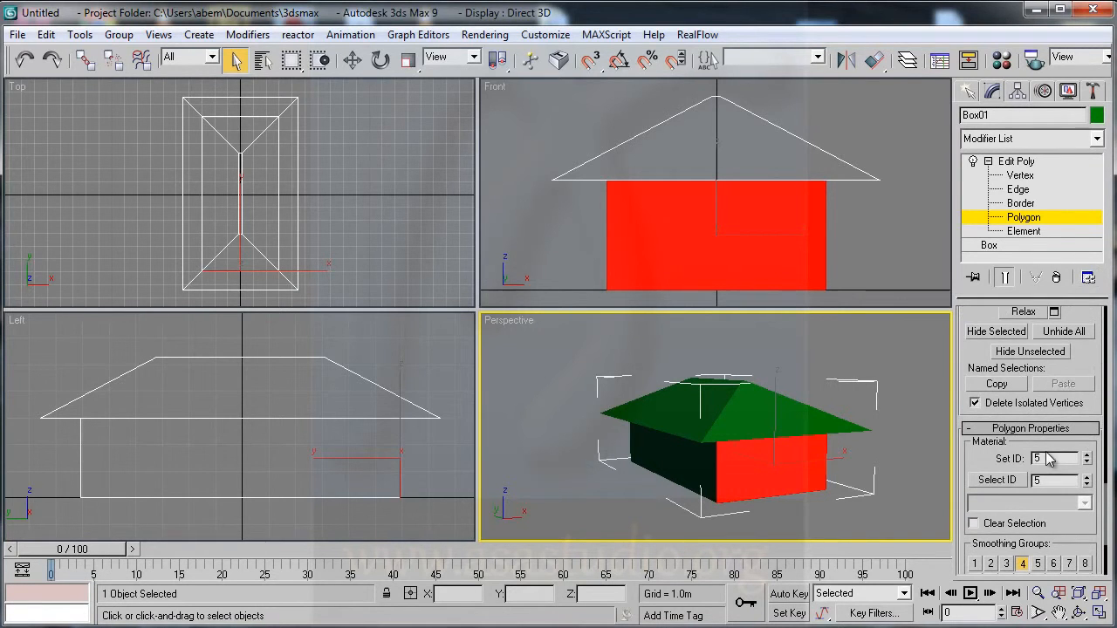
pyautogui.doubleClick(1039, 458)
pyautogui.click(669, 450)
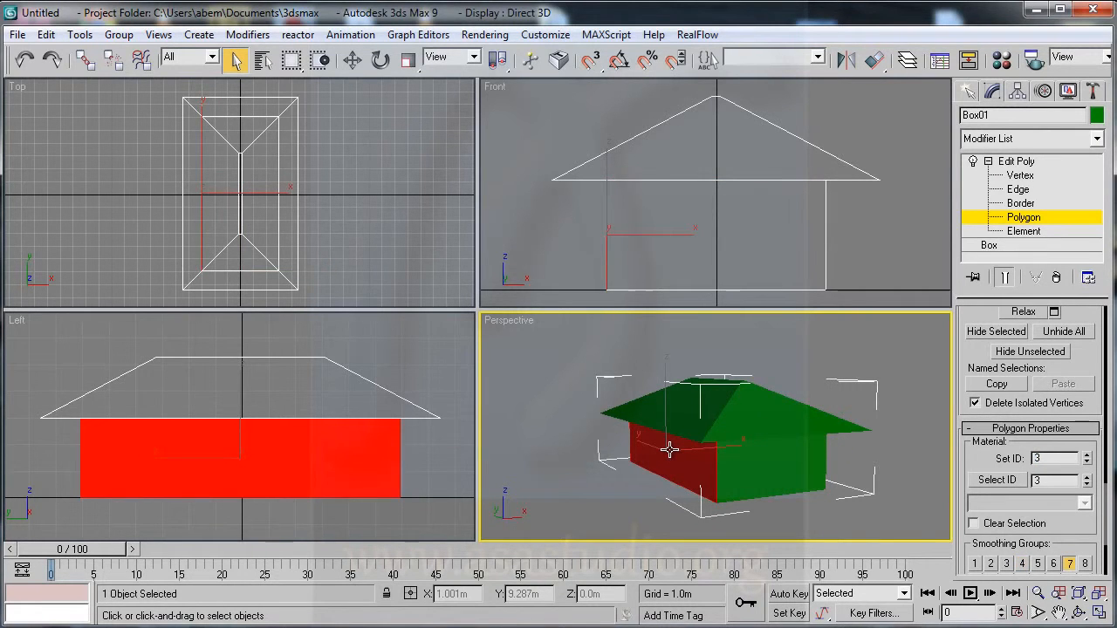
pyautogui.doubleClick(1050, 458)
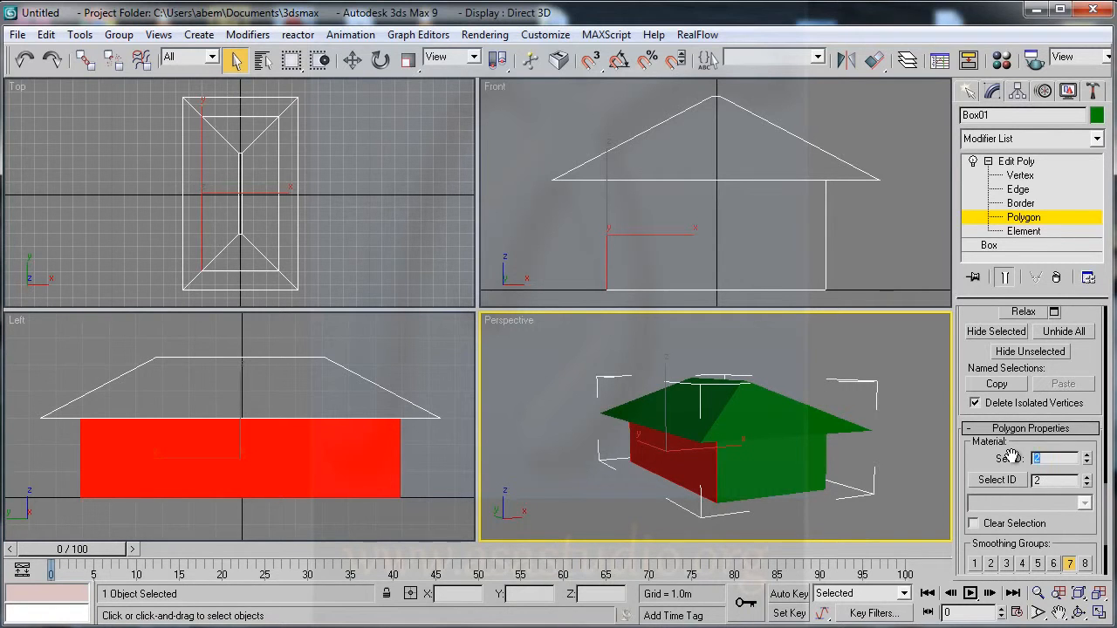
# Step: Select the two remaining walls on the far side of the house together and set their material ID to 3
pyautogui.click(1080, 613)
pyautogui.moveTo(740, 429); pyautogui.dragTo(493, 428)
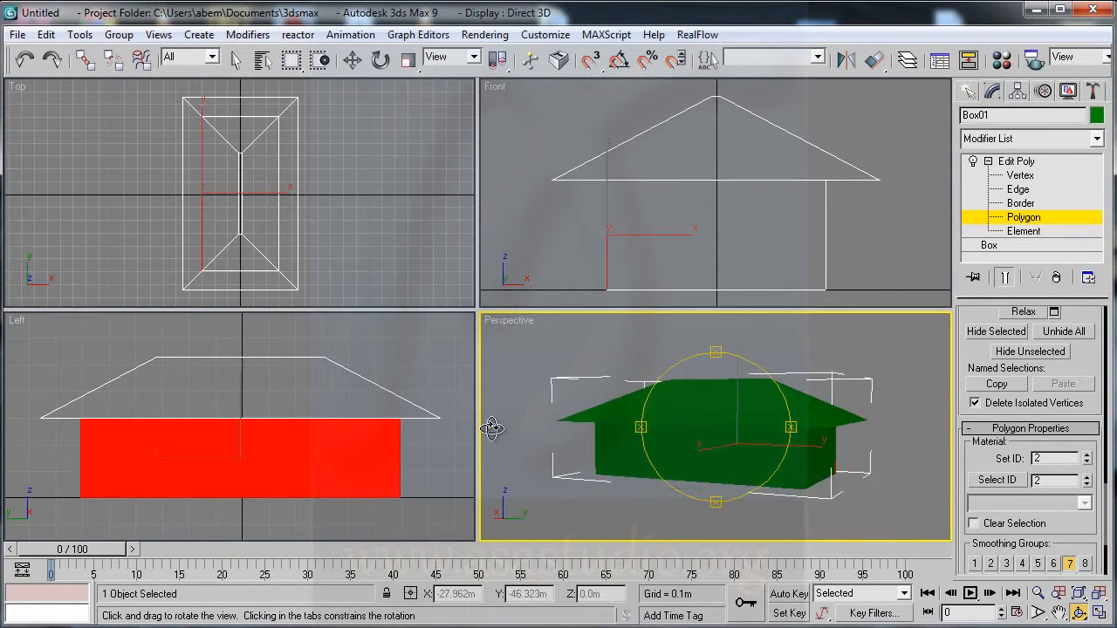
pyautogui.rightClick(708, 456)
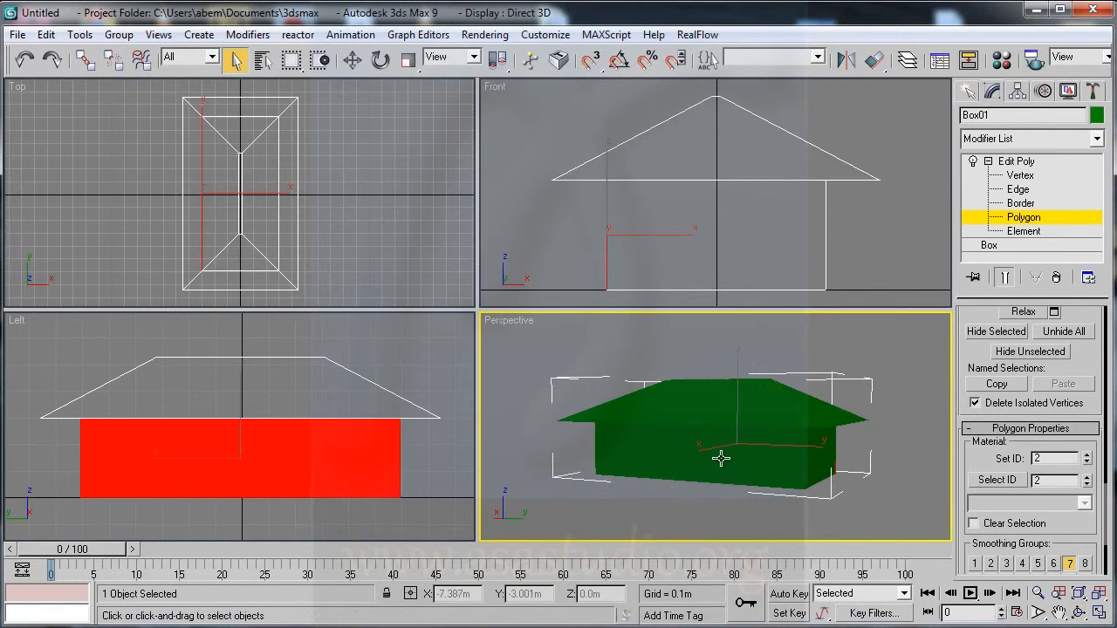
pyautogui.click(720, 458)
pyautogui.keyDown('ctrl'); pyautogui.click(815, 452); pyautogui.keyUp('ctrl')
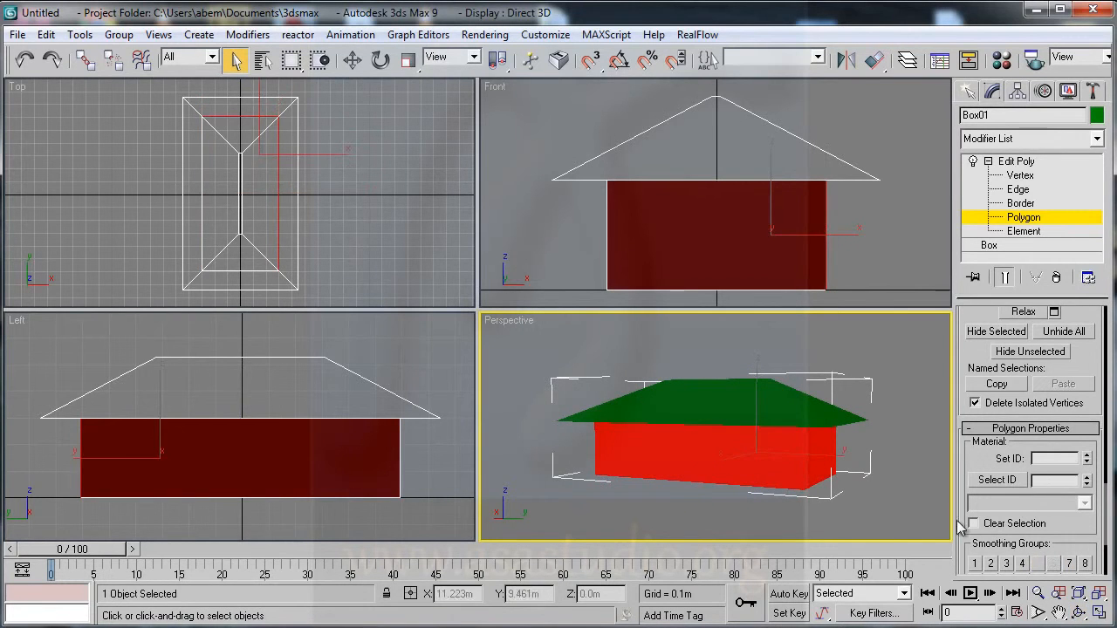
pyautogui.click(1052, 458)
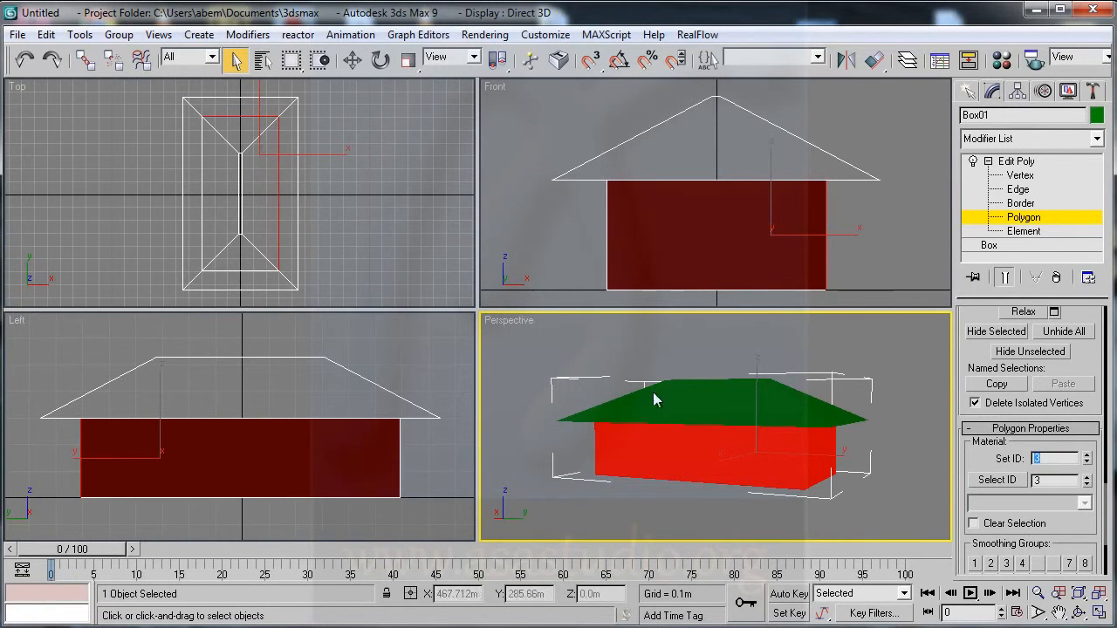
# Step: Select all the roof polygons in the Front view and set their material ID to 4
pyautogui.rightClick(583, 131)
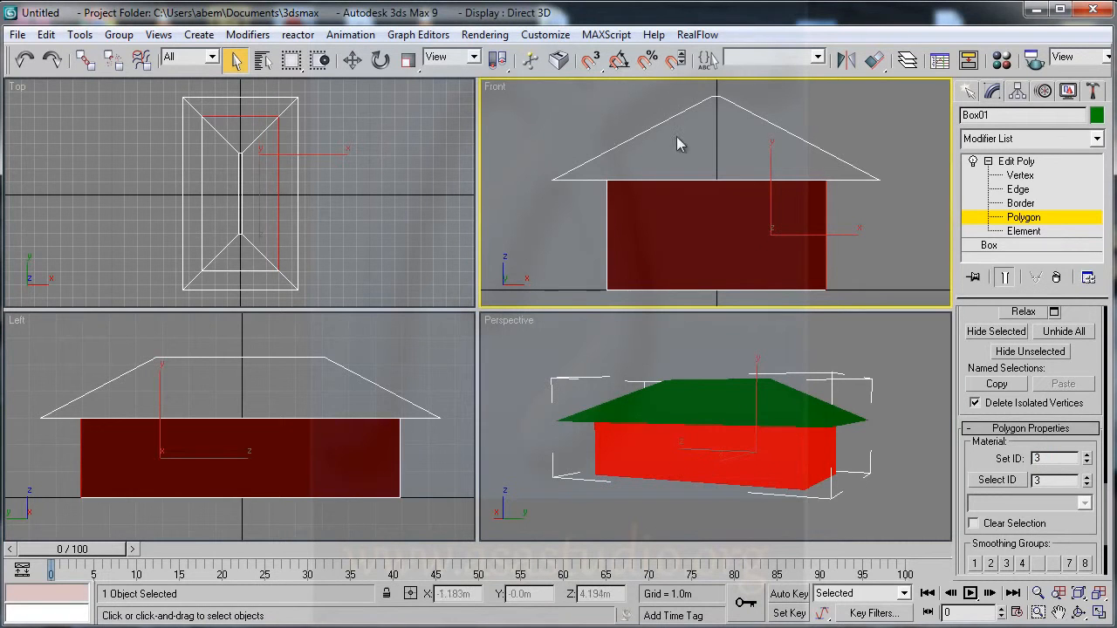
pyautogui.click(828, 165)
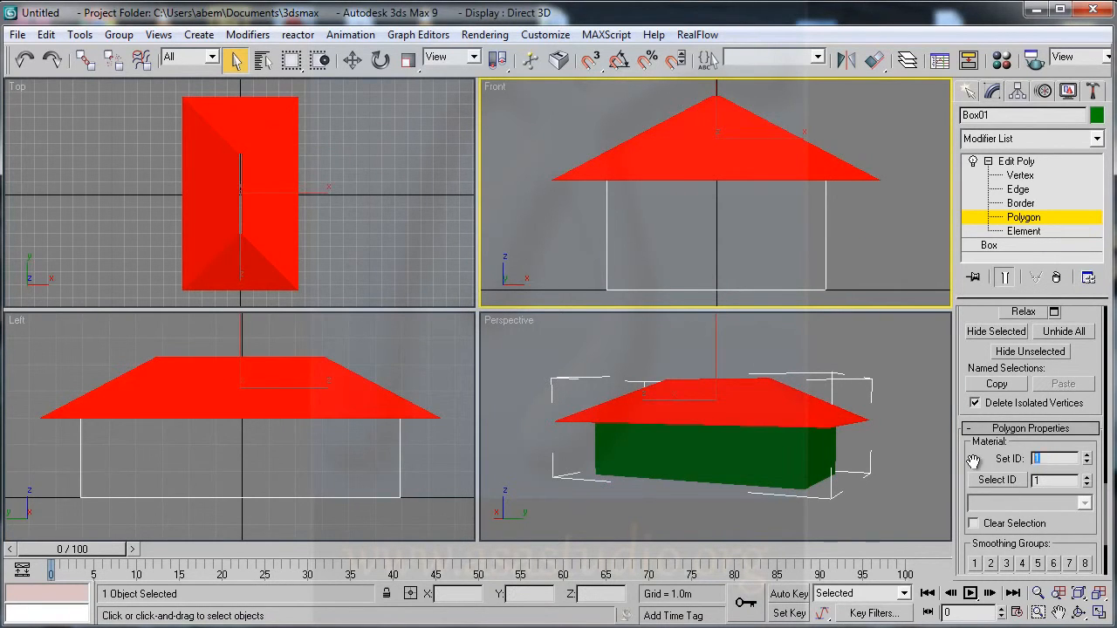
pyautogui.write('4')
pyautogui.press('Return')
# Step: Launch Adobe Photoshop and display the unity-genteng-in-race Images folder in Windows Explorer as large icons
pyautogui.press('super')
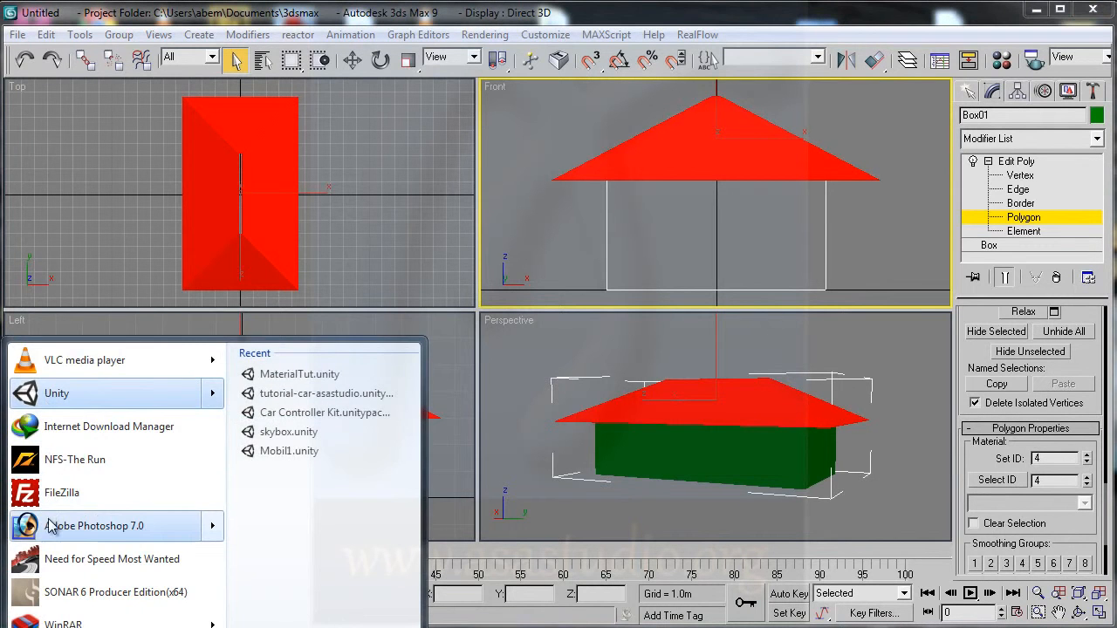
pyautogui.press('Escape')
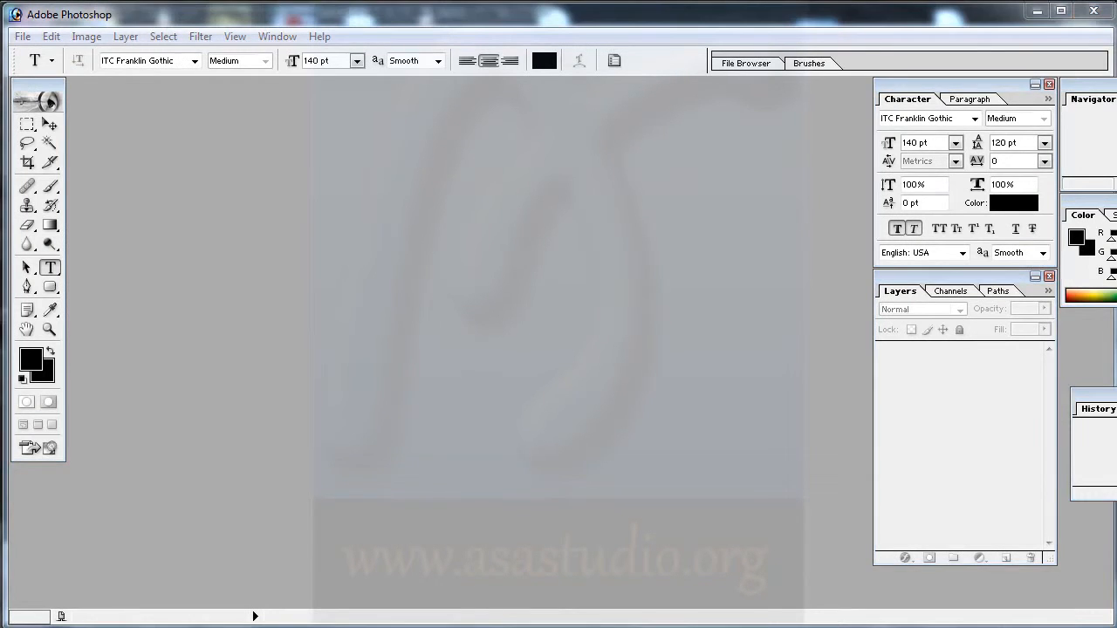
pyautogui.hotkey('alt', 'Tab')
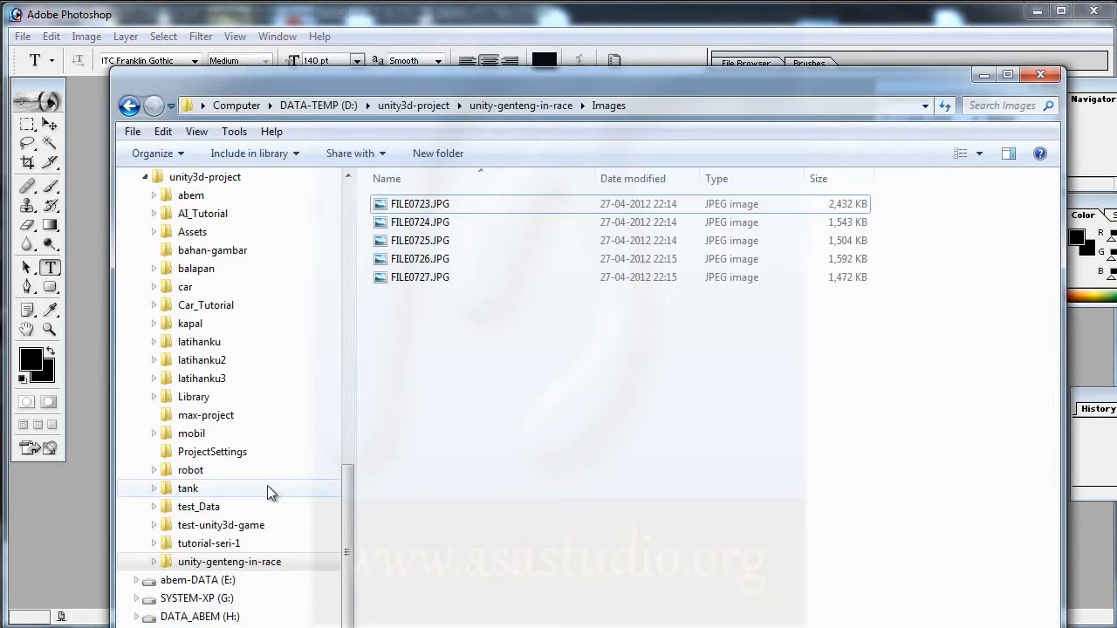
pyautogui.click(981, 153)
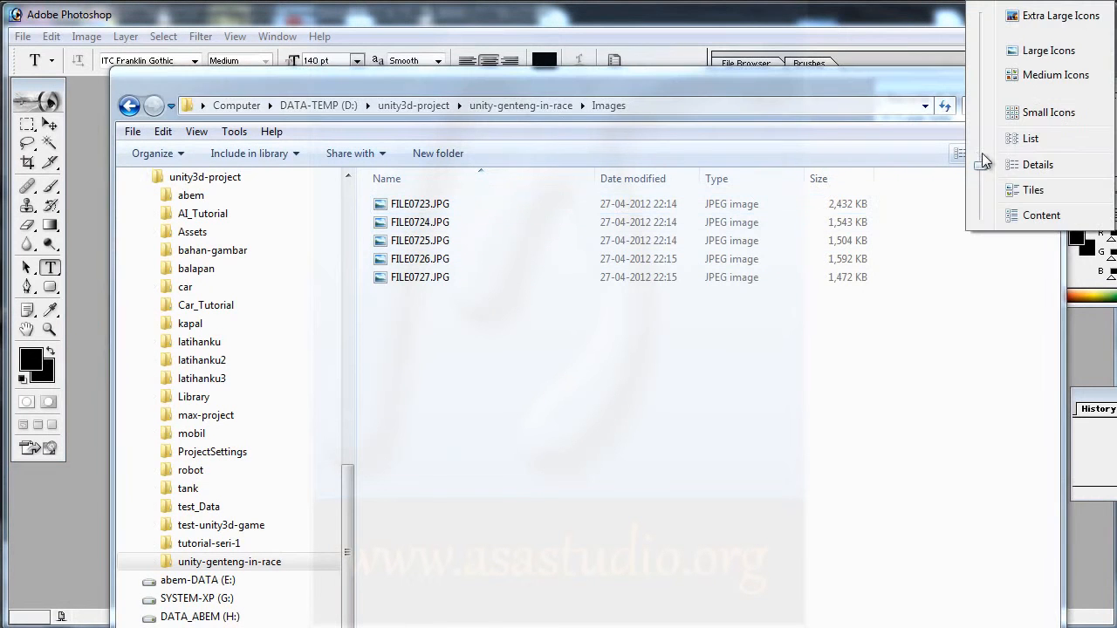
pyautogui.click(1032, 52)
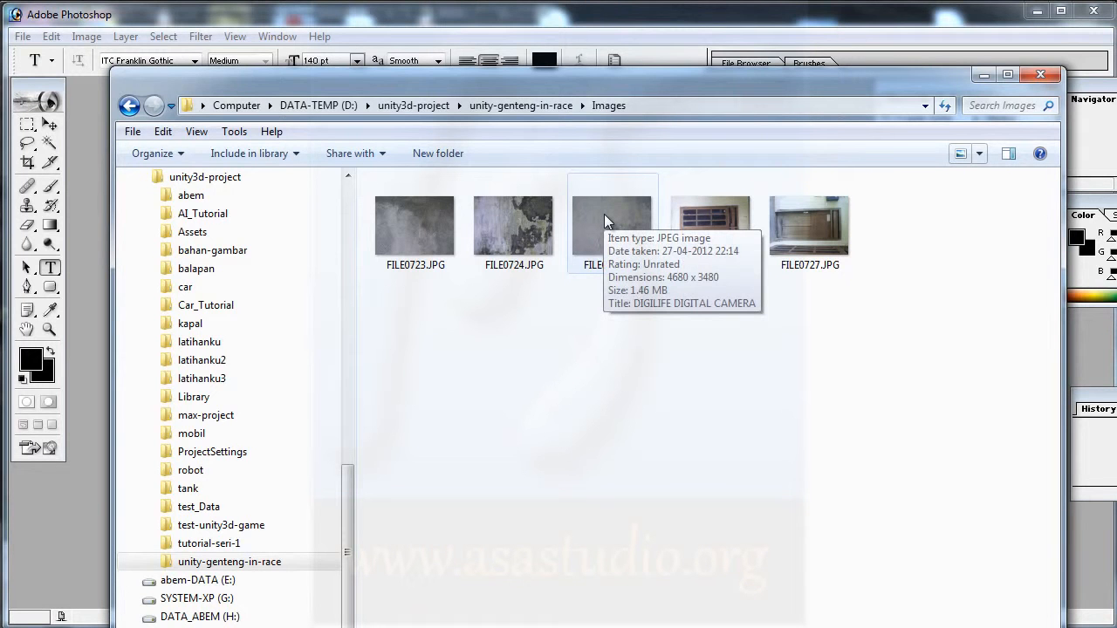
# Step: Open the photos FILE0725.JPG, FILE0726.JPG and FILE0727.JPG from the Images folder in Photoshop
pyautogui.moveTo(604, 214); pyautogui.dragTo(92, 318)
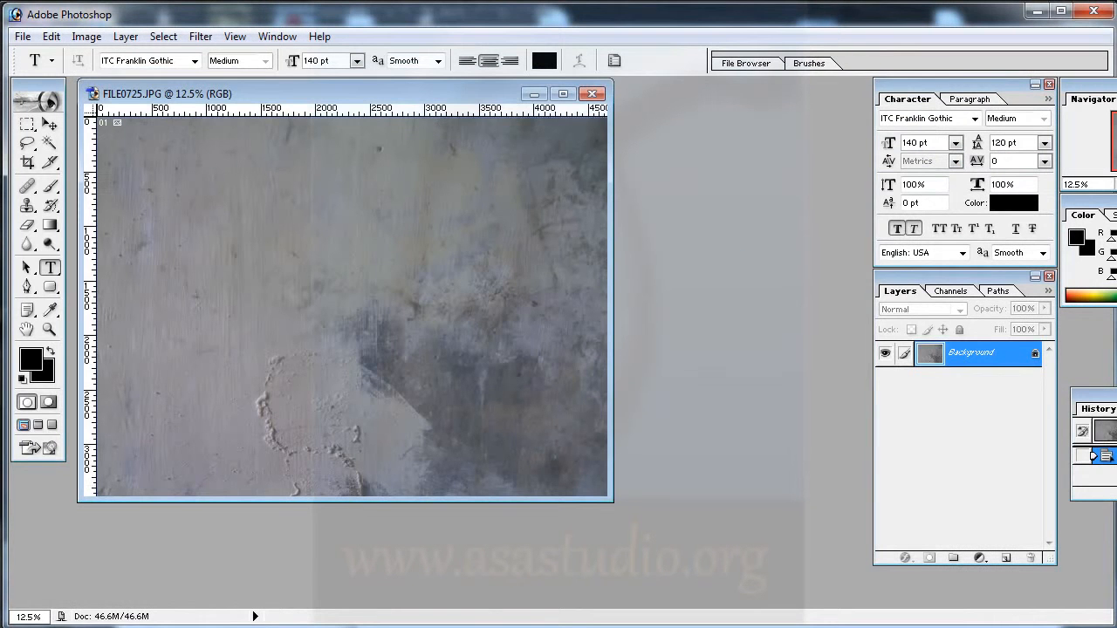
pyautogui.hotkey('alt', 'Tab')
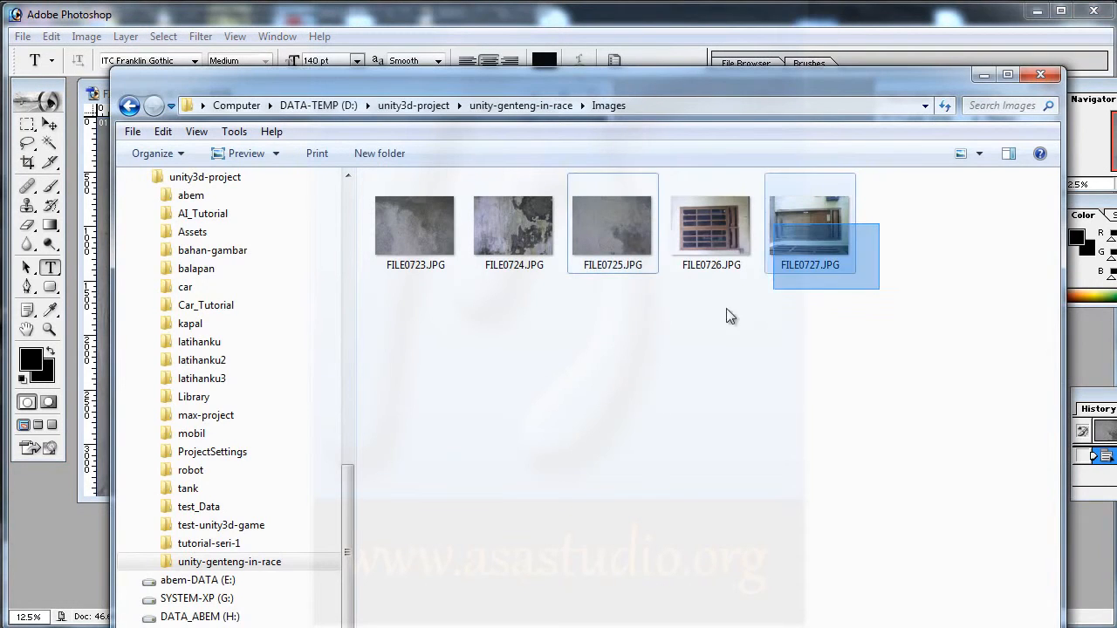
pyautogui.moveTo(723, 233); pyautogui.dragTo(54, 547)
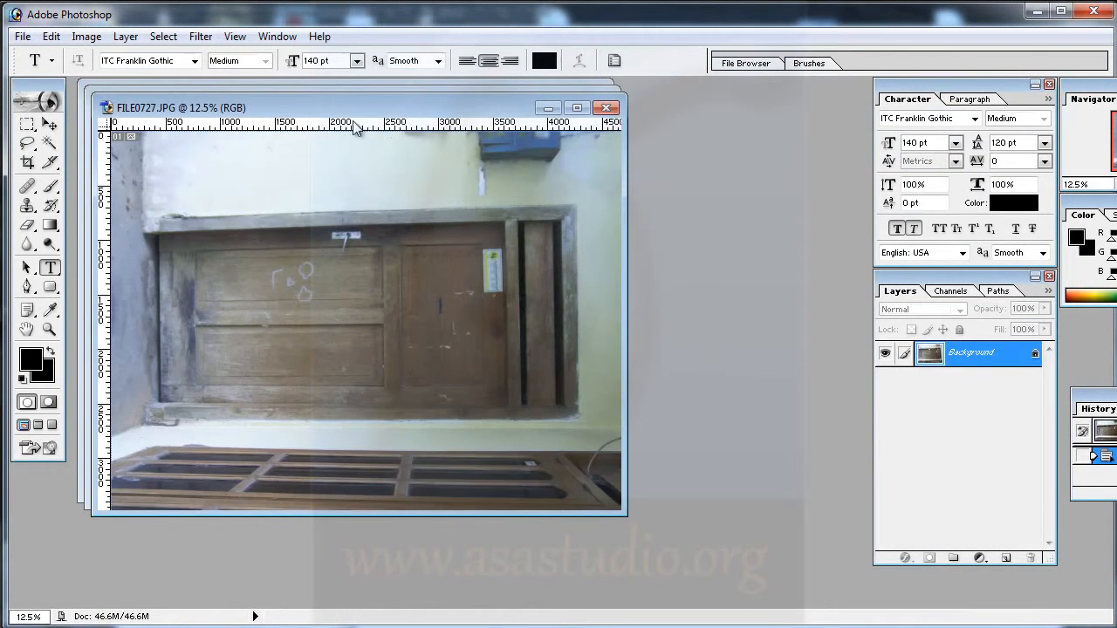
# Step: Move the FILE0727.JPG and FILE0726.JPG windows aside, and bring the FILE0725.JPG window to the front and enlarge it
pyautogui.moveTo(349, 103); pyautogui.dragTo(630, 169)
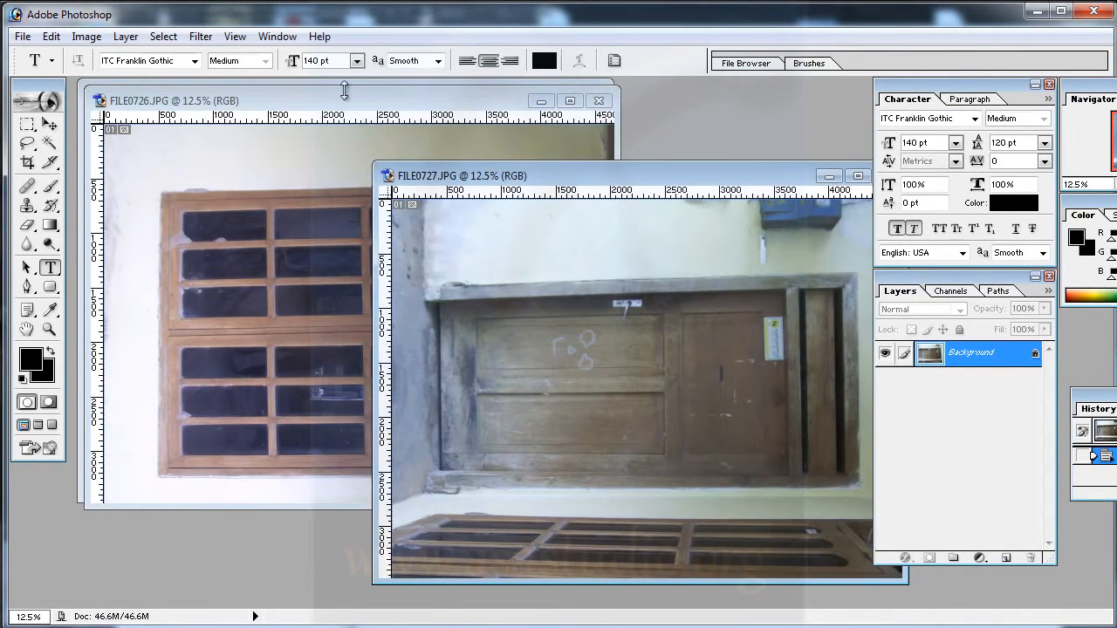
pyautogui.click(343, 102)
pyautogui.moveTo(342, 102); pyautogui.dragTo(606, 187)
pyautogui.click(321, 88)
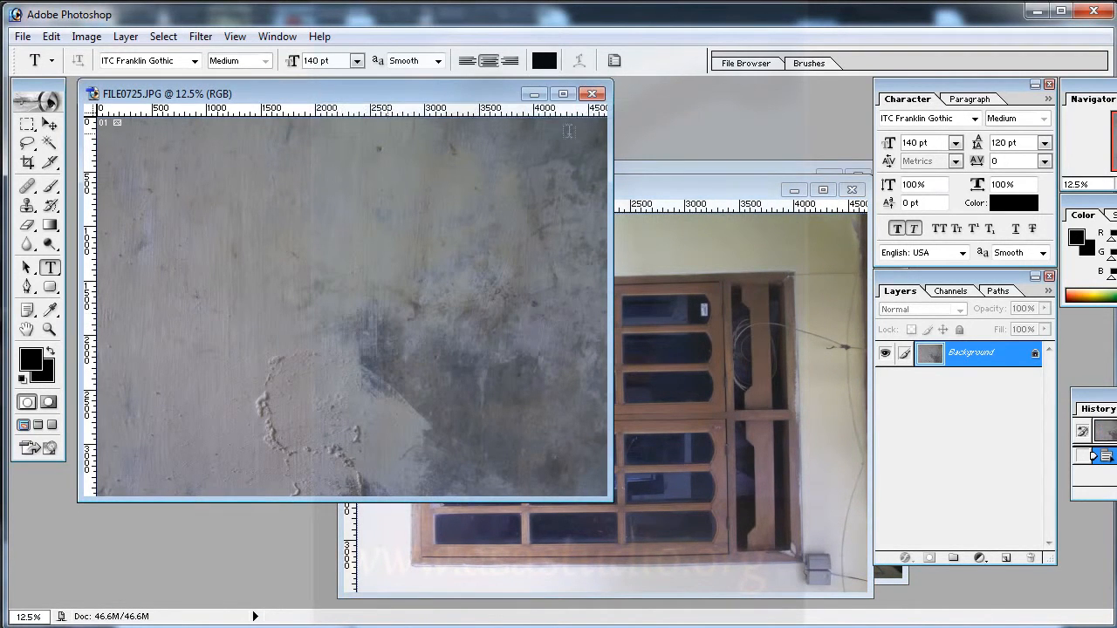
pyautogui.moveTo(611, 499); pyautogui.dragTo(661, 527)
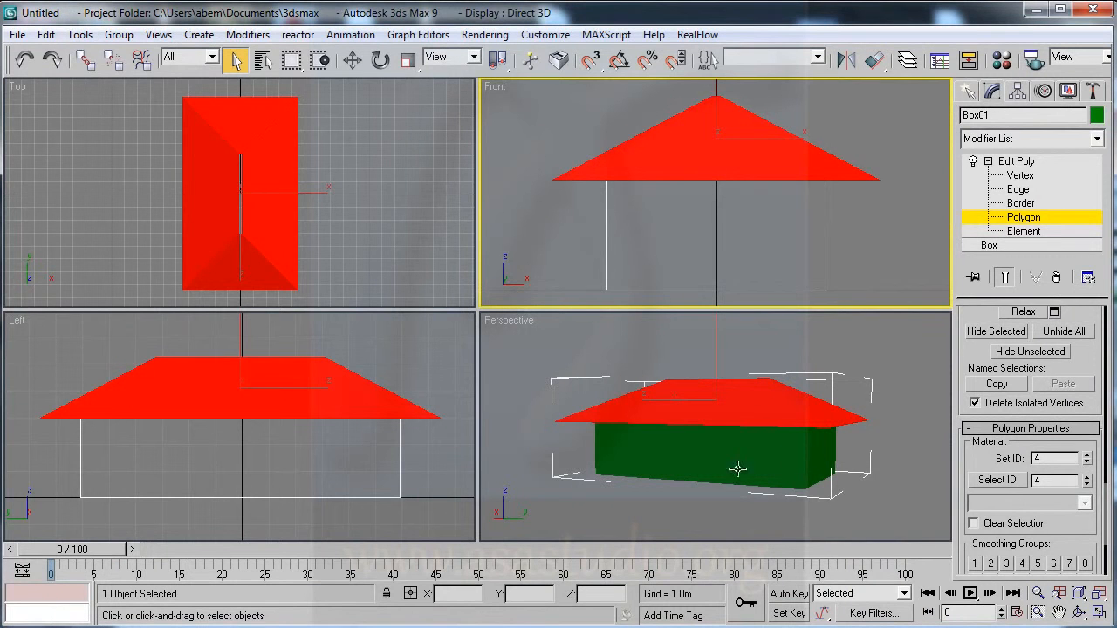
# Step: Switch to 3ds Max to view the house's short end wall in Perspective, and return to Photoshop
pyautogui.click(1080, 616)
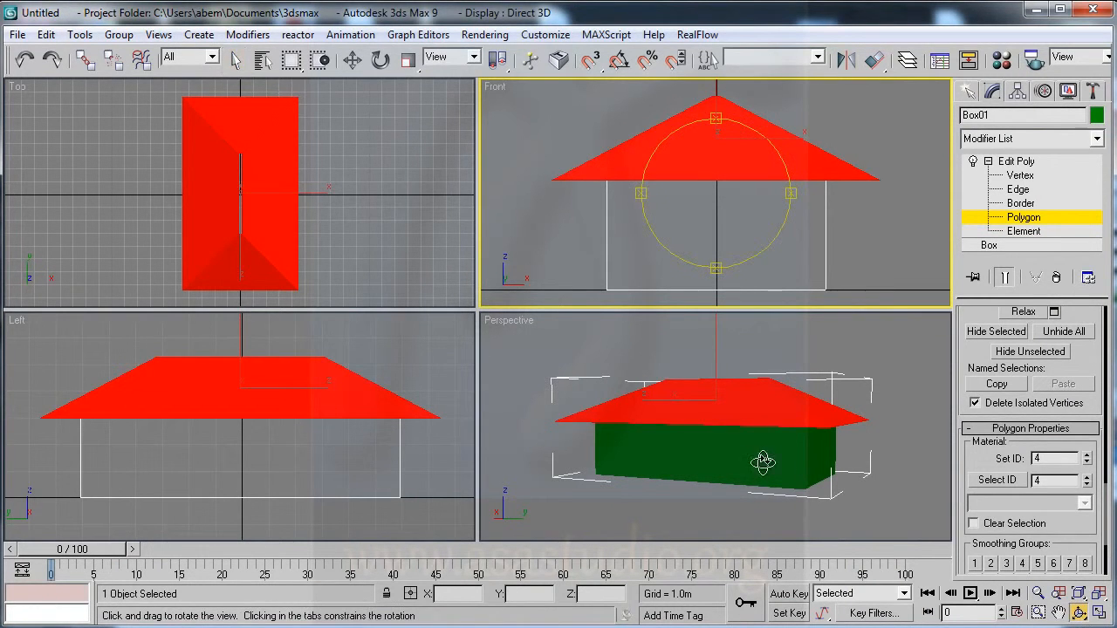
pyautogui.moveTo(689, 453); pyautogui.dragTo(911, 455)
pyautogui.rightClick(735, 469)
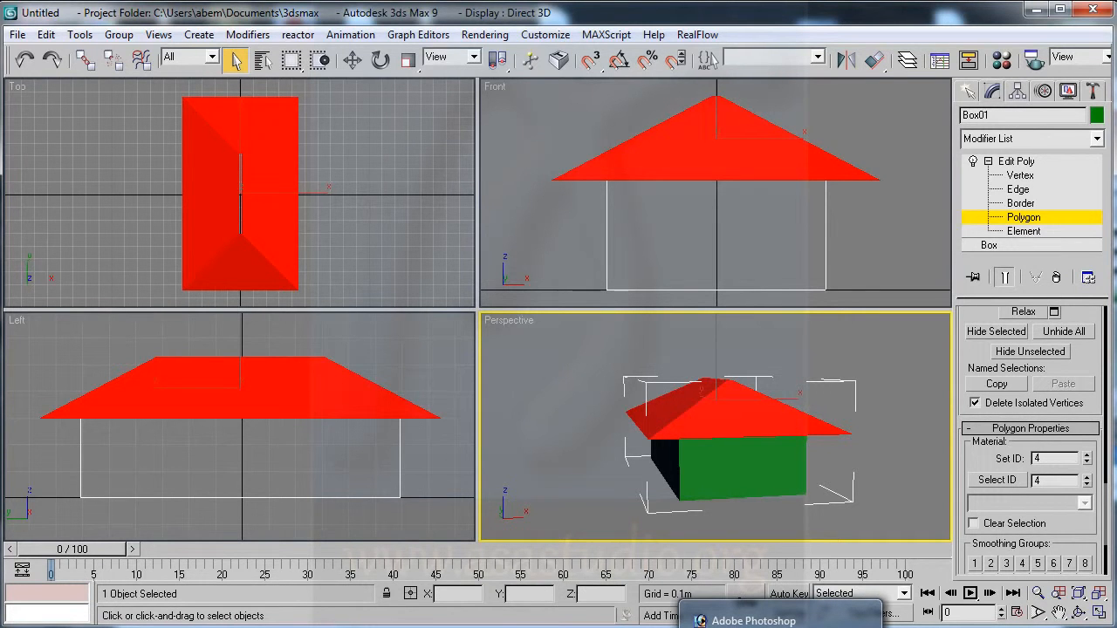
pyautogui.click(751, 621)
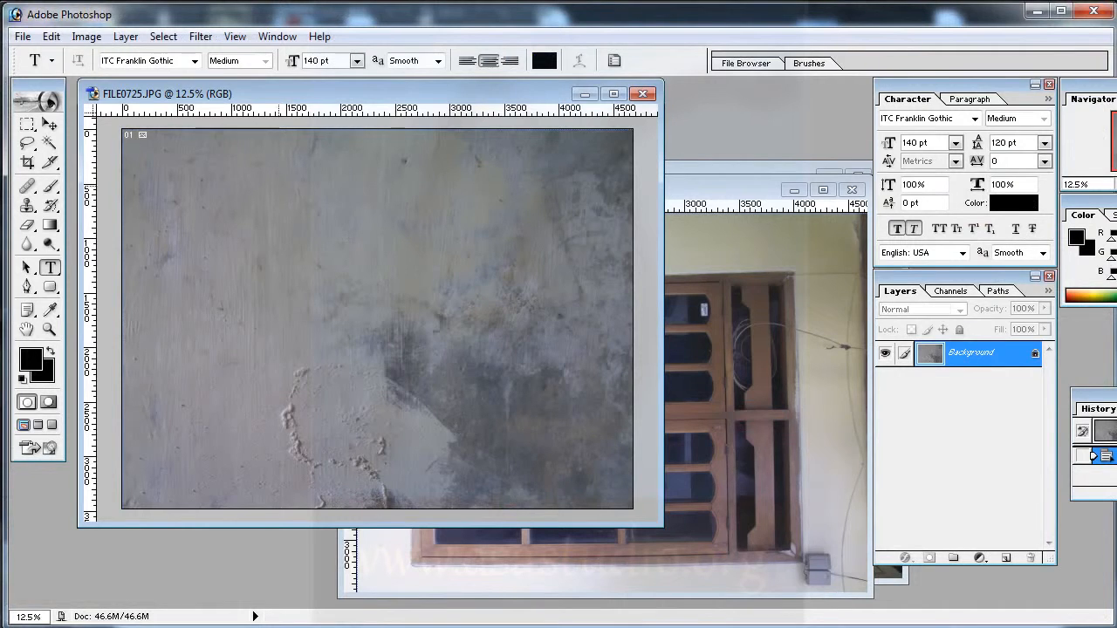
# Step: Create a new transparent document named FrontHouse, 600 pixels wide and 300 pixels high
pyautogui.click(23, 35)
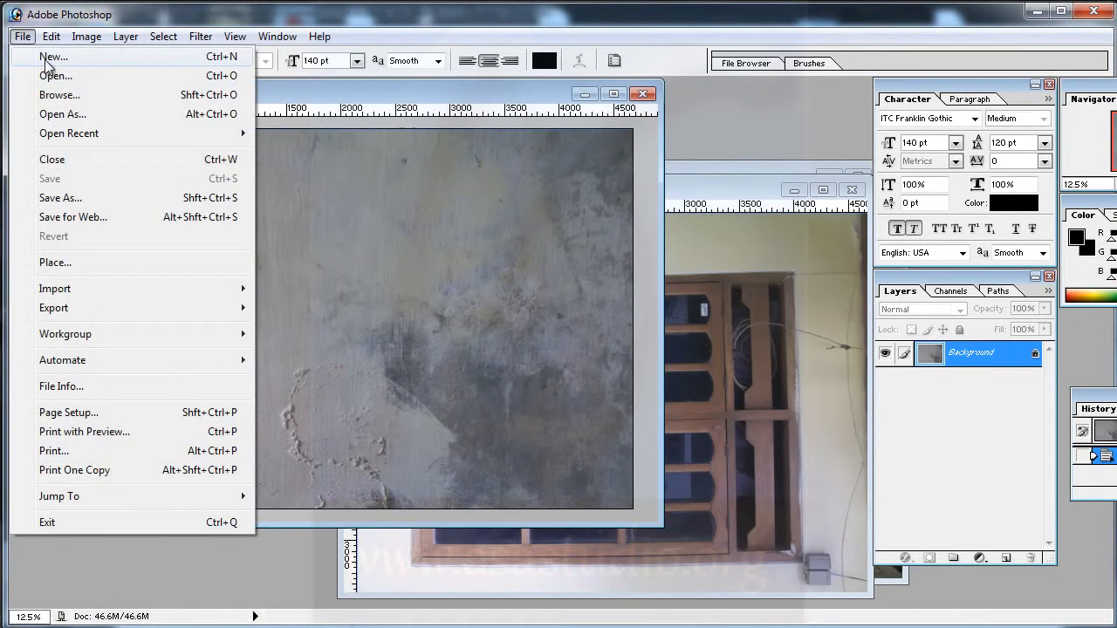
pyautogui.click(48, 58)
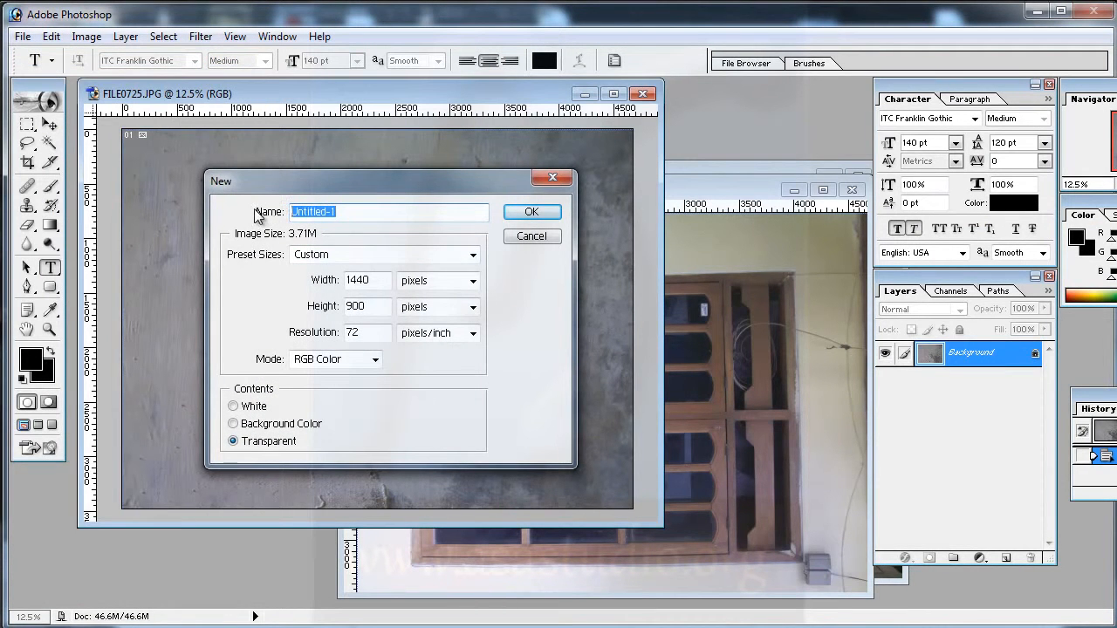
pyautogui.write('fo')
pyautogui.press('Left')
pyautogui.press('Left')
pyautogui.press('Left')
pyautogui.press('Left')
pyautogui.press('Left')
pyautogui.write('Fr')
pyautogui.doubleClick(377, 279)
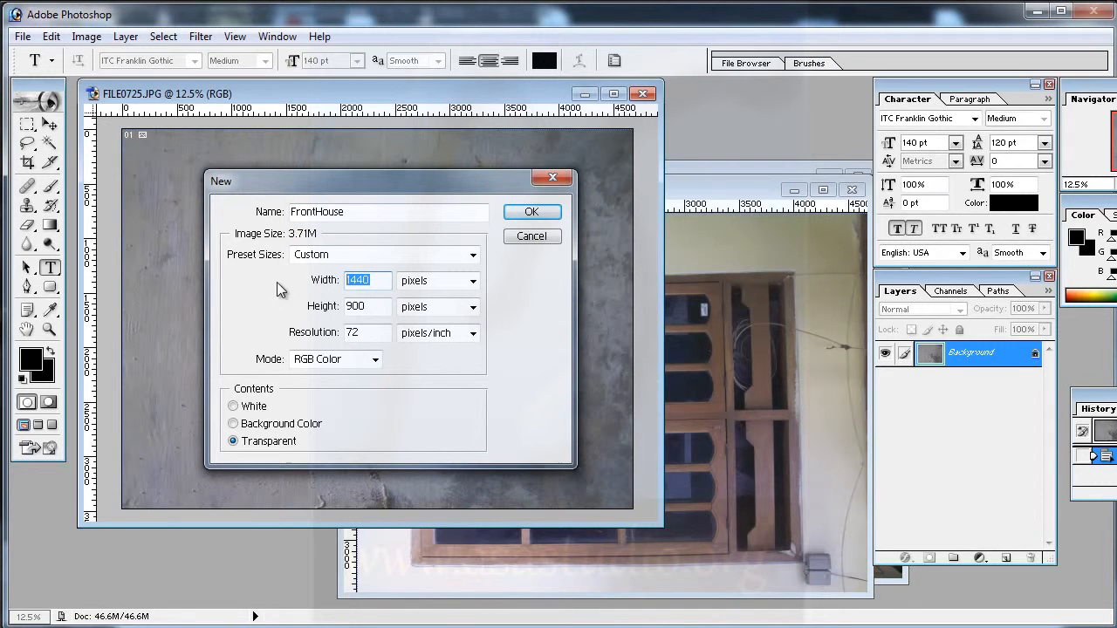
pyautogui.write('600')
pyautogui.doubleClick(357, 305)
pyautogui.write('30')
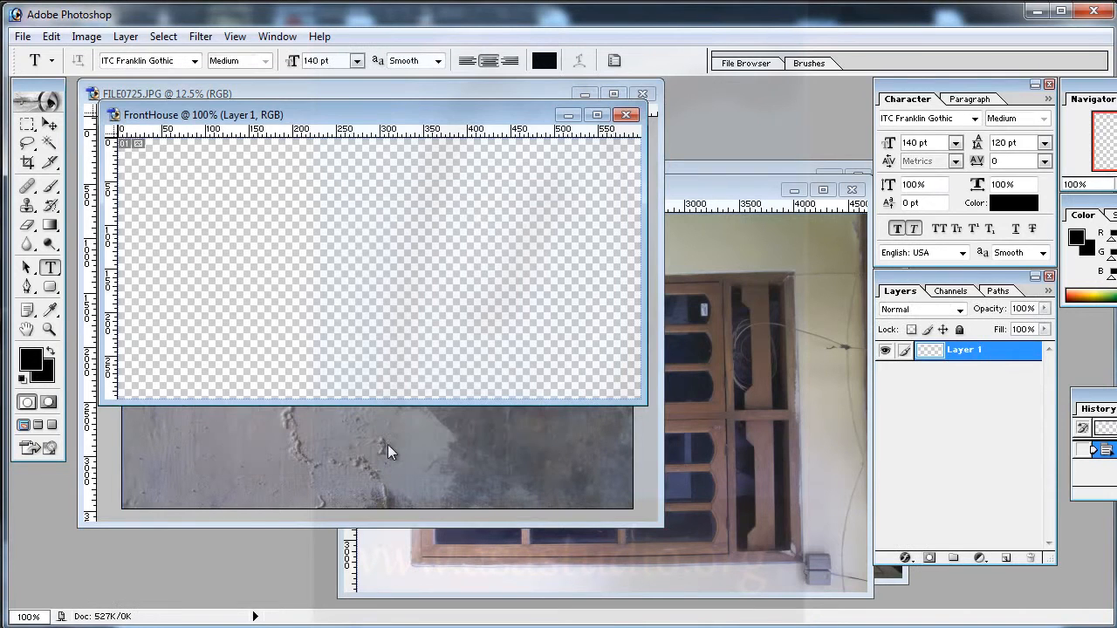
# Step: Arrange the FrontHouse and FILE0725.JPG windows so that both canvases are accessible
pyautogui.moveTo(381, 110); pyautogui.dragTo(441, 92)
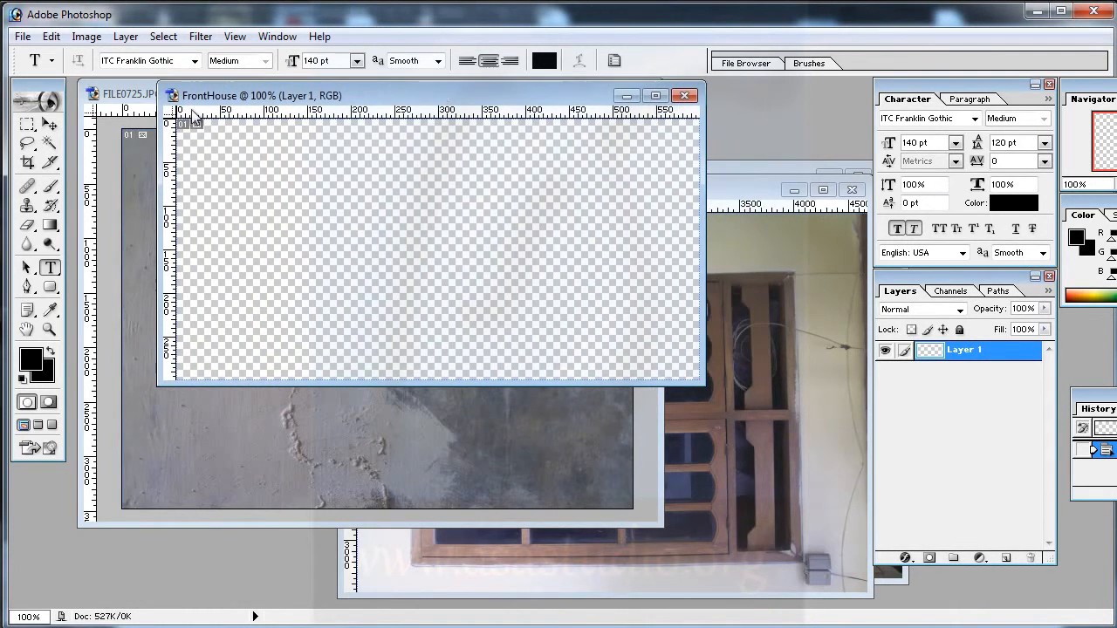
pyautogui.click(137, 96)
pyautogui.moveTo(136, 95); pyautogui.dragTo(126, 218)
# Step: Copy the wall photo from FILE0725.JPG into FrontHouse with the Move tool, deleting the stray text layer from the photo
pyautogui.click(186, 399)
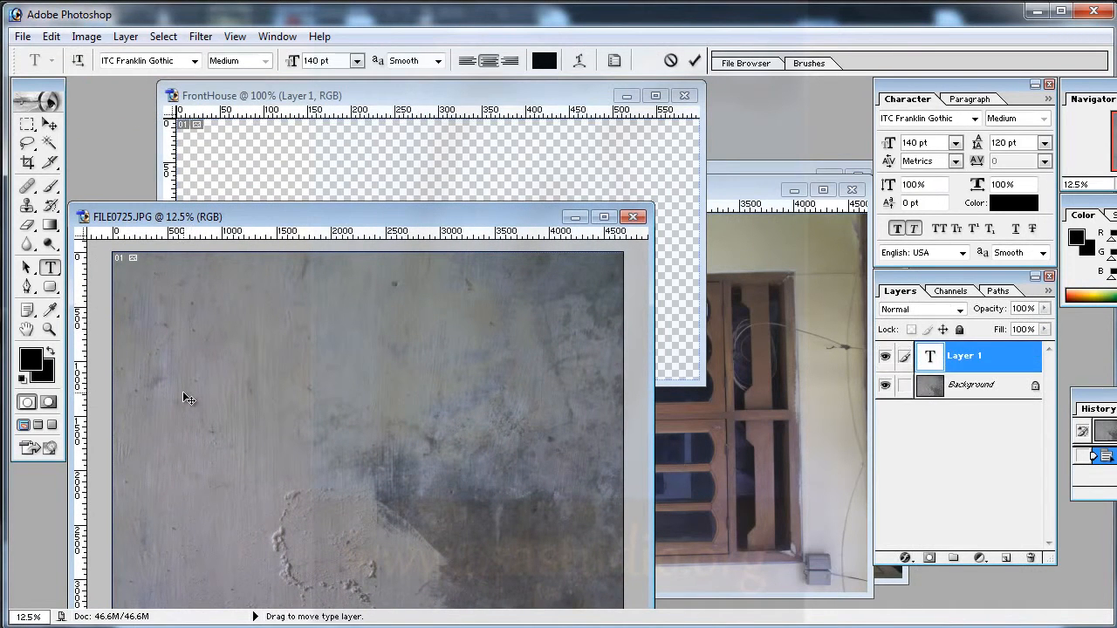
pyautogui.click(49, 124)
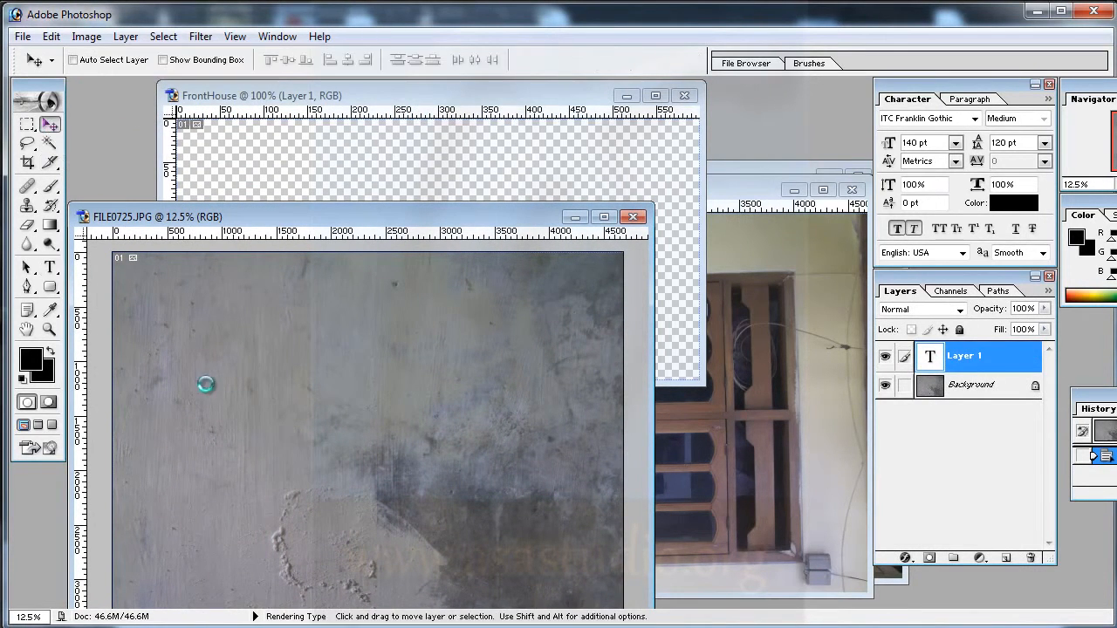
pyautogui.moveTo(207, 387); pyautogui.dragTo(281, 194)
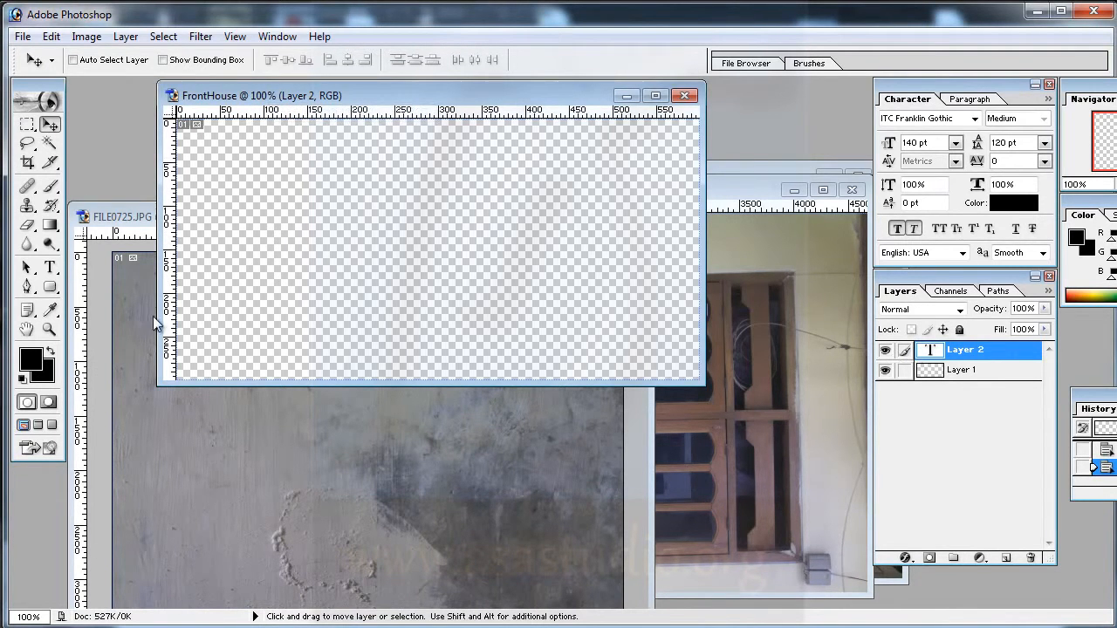
pyautogui.click(128, 211)
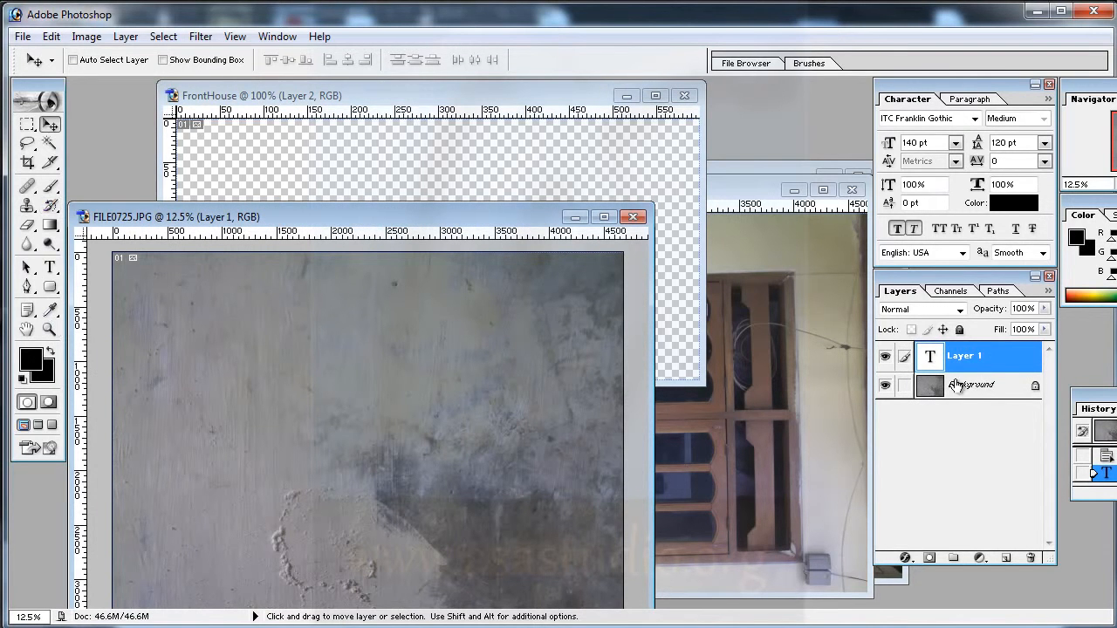
pyautogui.moveTo(933, 362); pyautogui.dragTo(1037, 562)
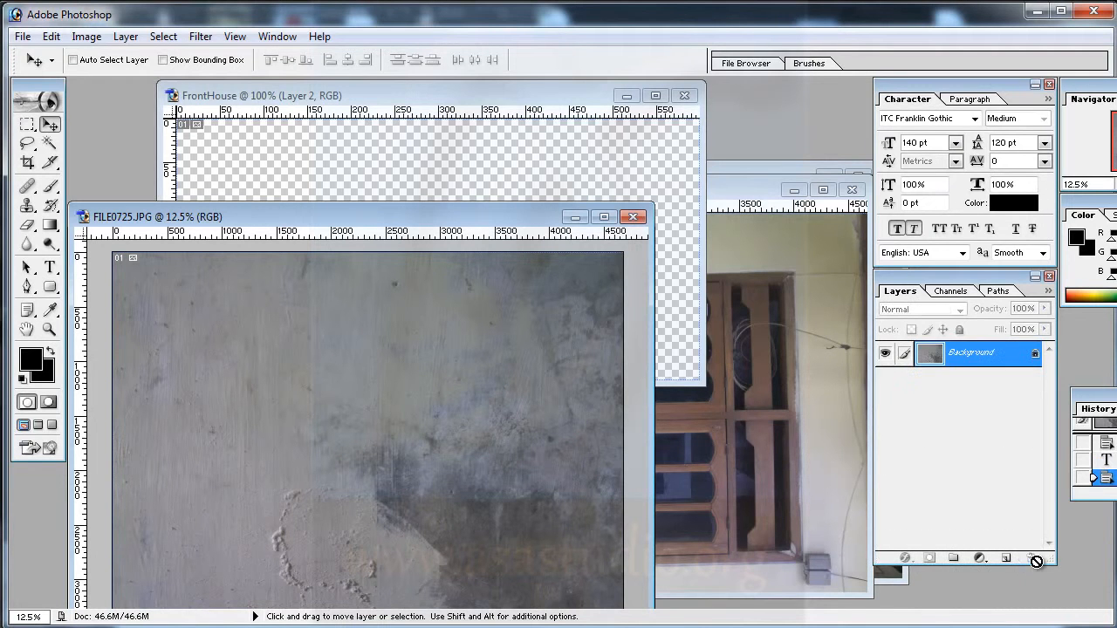
pyautogui.moveTo(253, 314); pyautogui.dragTo(289, 164)
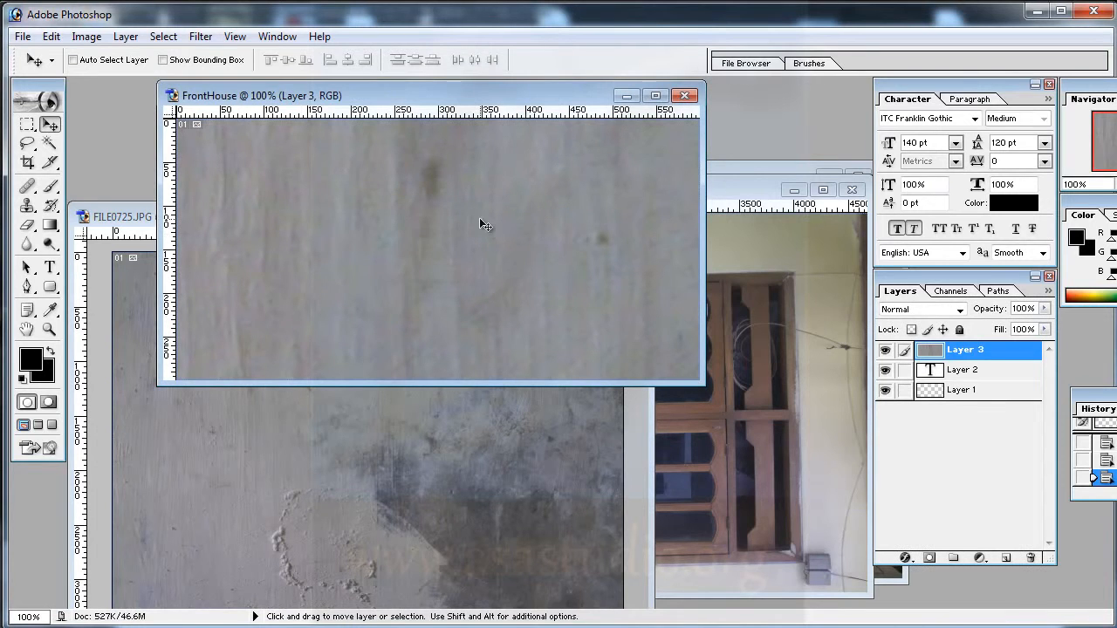
# Step: Scale the wall photo layer in FrontHouse to 40% with Free Transform and move it over the canvas
pyautogui.rightClick(359, 222)
pyautogui.click(27, 125)
pyautogui.click(27, 125)
pyautogui.rightClick(292, 210)
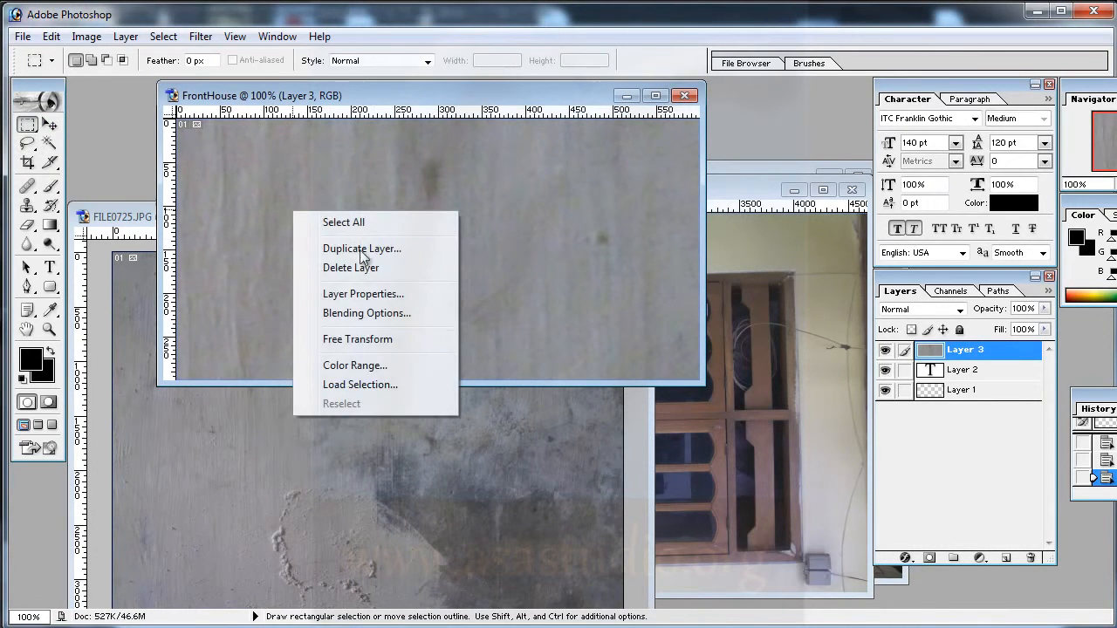
pyautogui.click(370, 341)
pyautogui.moveTo(695, 380); pyautogui.dragTo(808, 584)
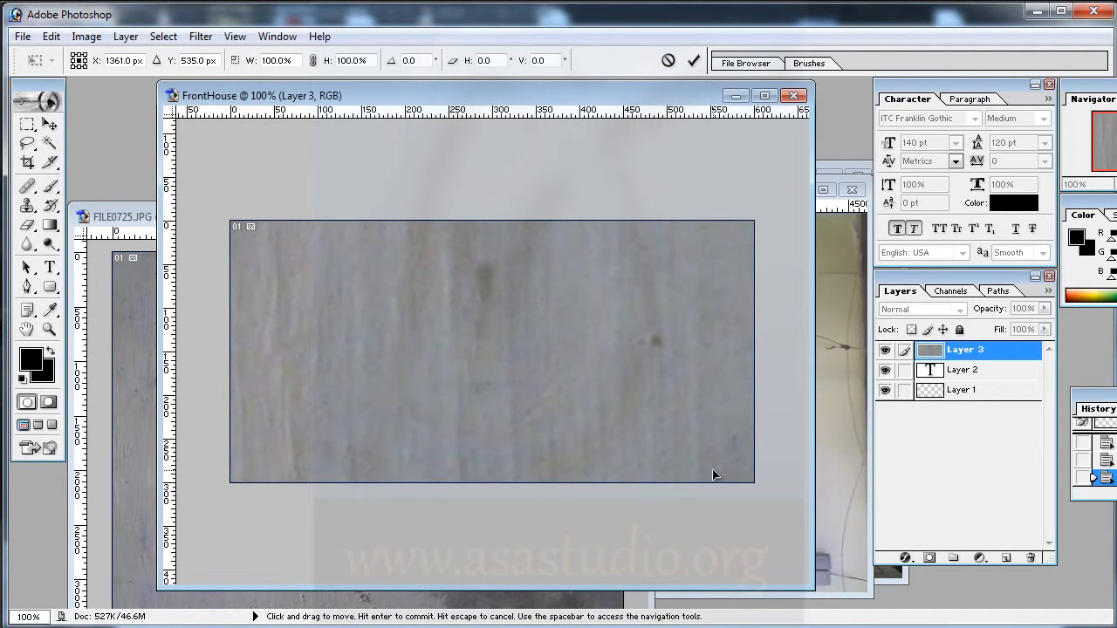
pyautogui.hotkey('ctrl', '-')
pyautogui.hotkey('ctrl', '-')
pyautogui.hotkey('ctrl', '-')
pyautogui.hotkey('ctrl', '-')
pyautogui.hotkey('ctrl', '-')
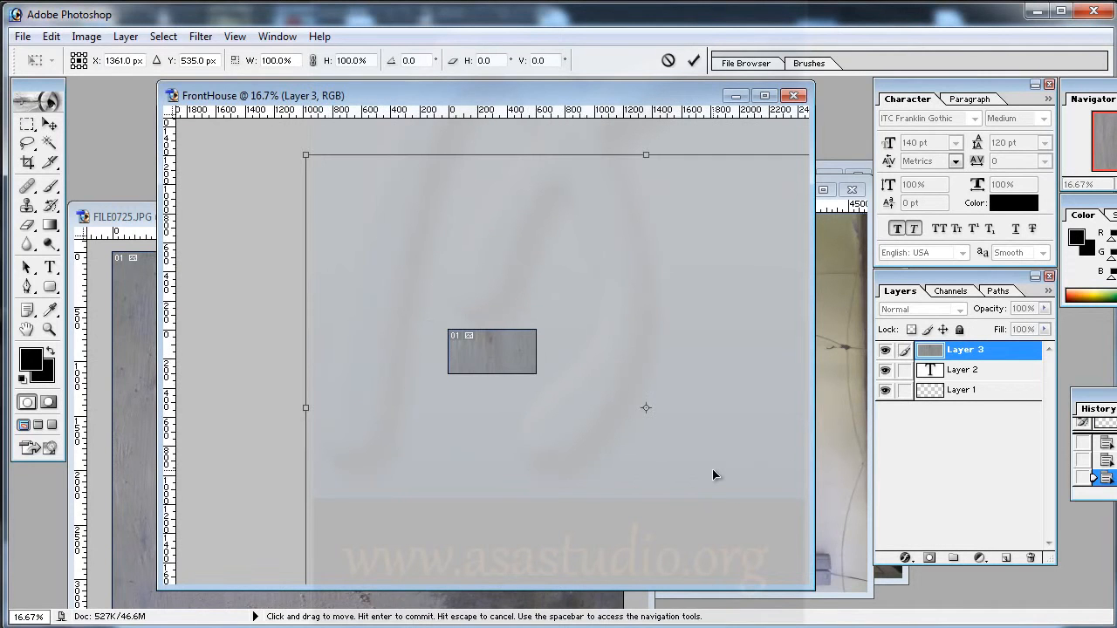
pyautogui.moveTo(305, 154); pyautogui.dragTo(668, 518)
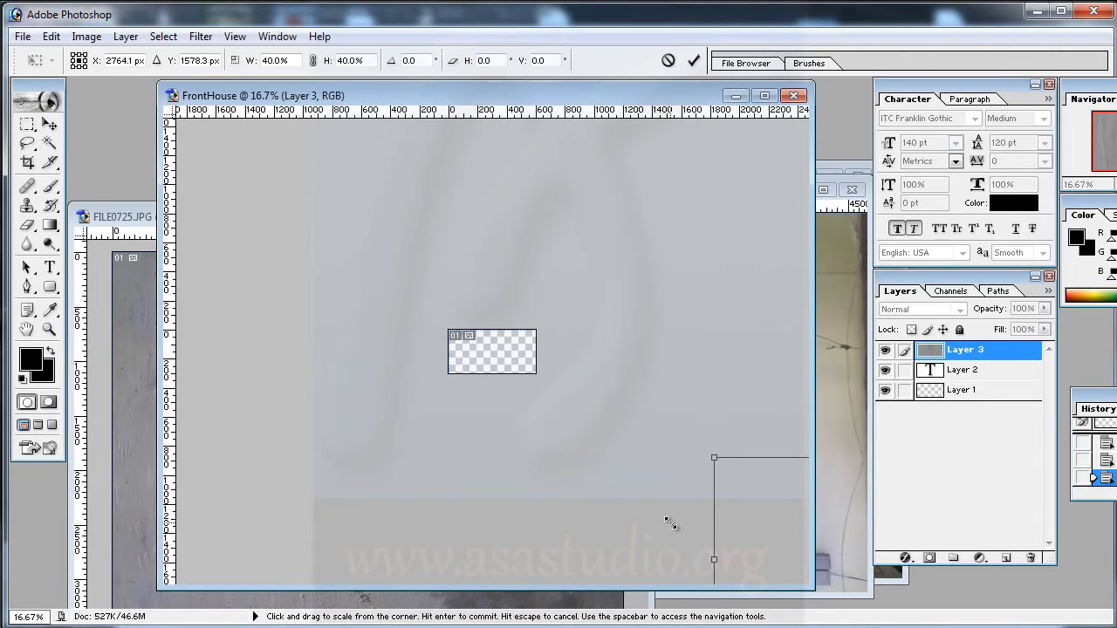
pyautogui.hotkey('ctrl', 'z')
pyautogui.moveTo(373, 208); pyautogui.dragTo(401, 265)
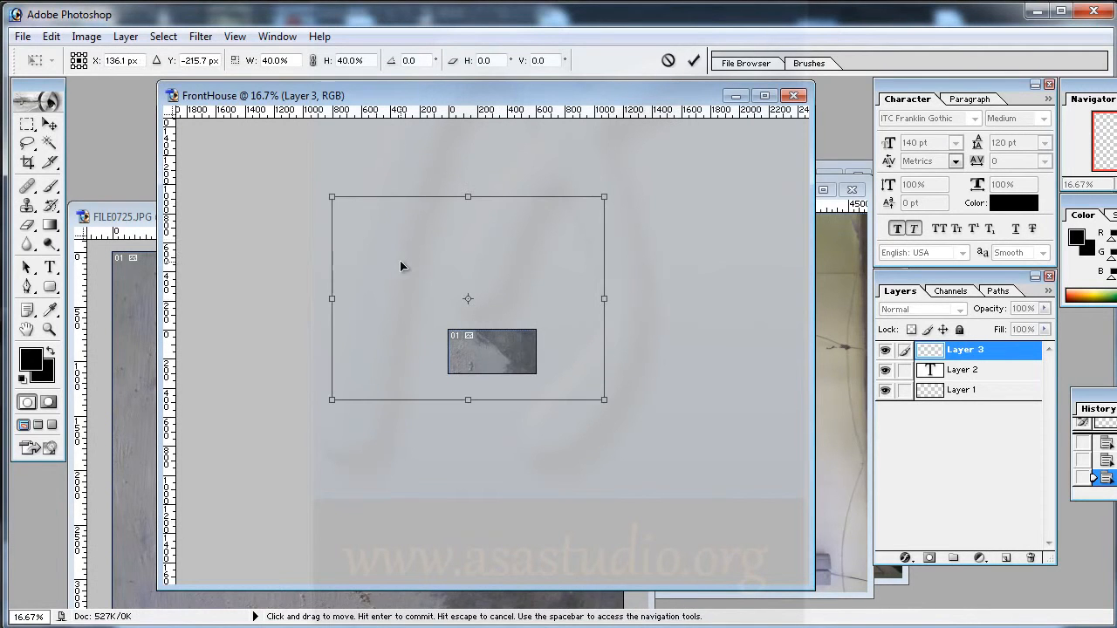
# Step: Scale the wall photo layer down to about 19.7%, position it to cover the FrontHouse canvas, and commit the transform
pyautogui.moveTo(329, 195); pyautogui.dragTo(452, 319)
pyautogui.moveTo(589, 347); pyautogui.dragTo(559, 362)
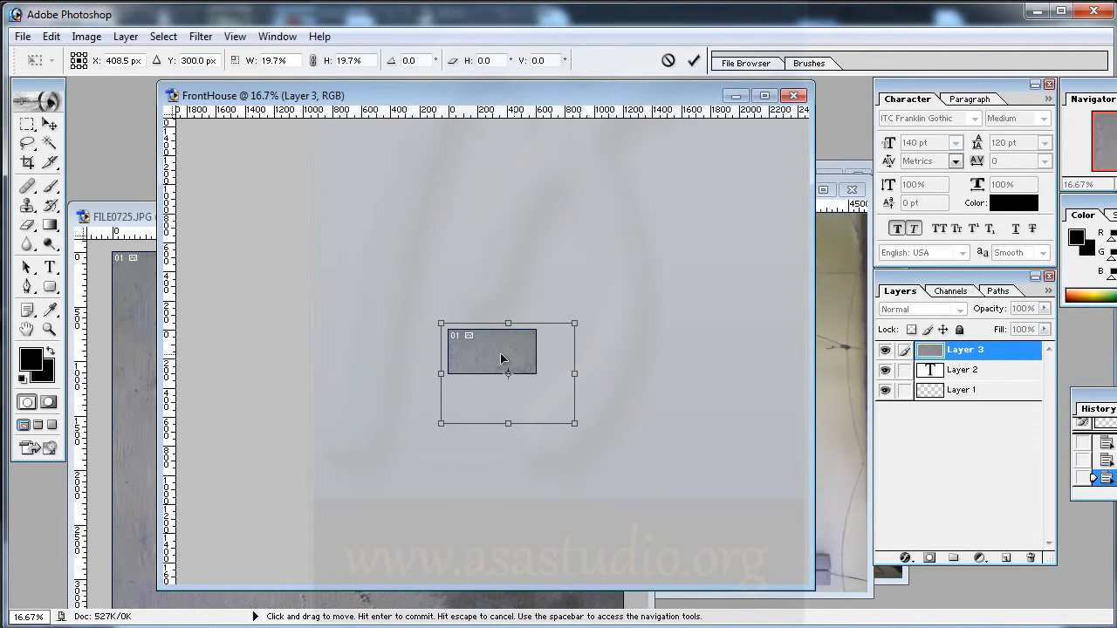
pyautogui.press('Return')
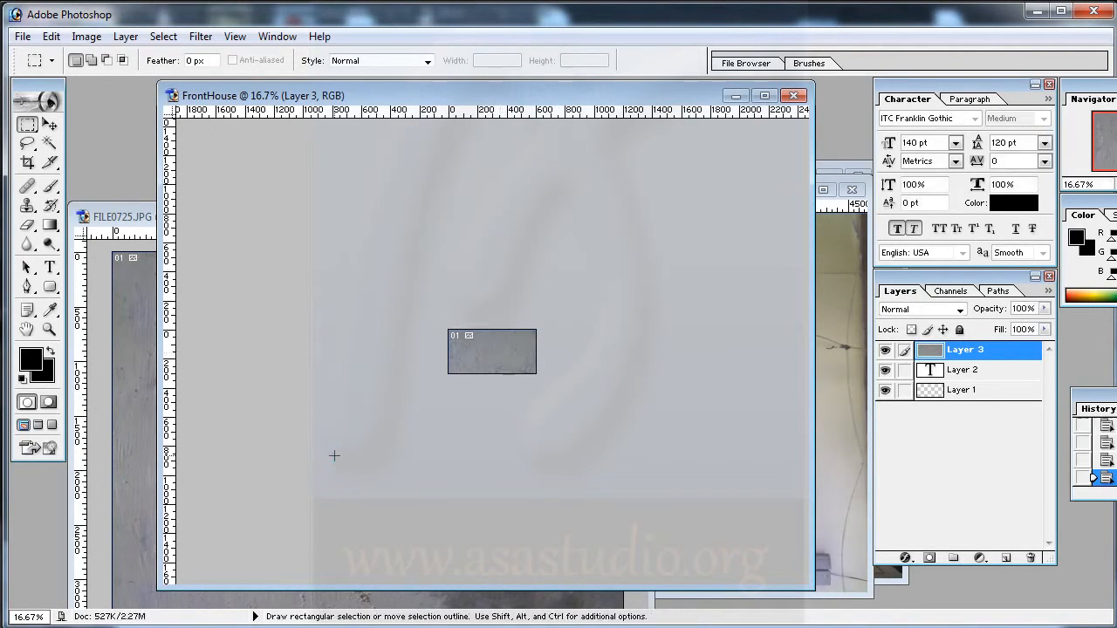
pyautogui.press('ctrl')
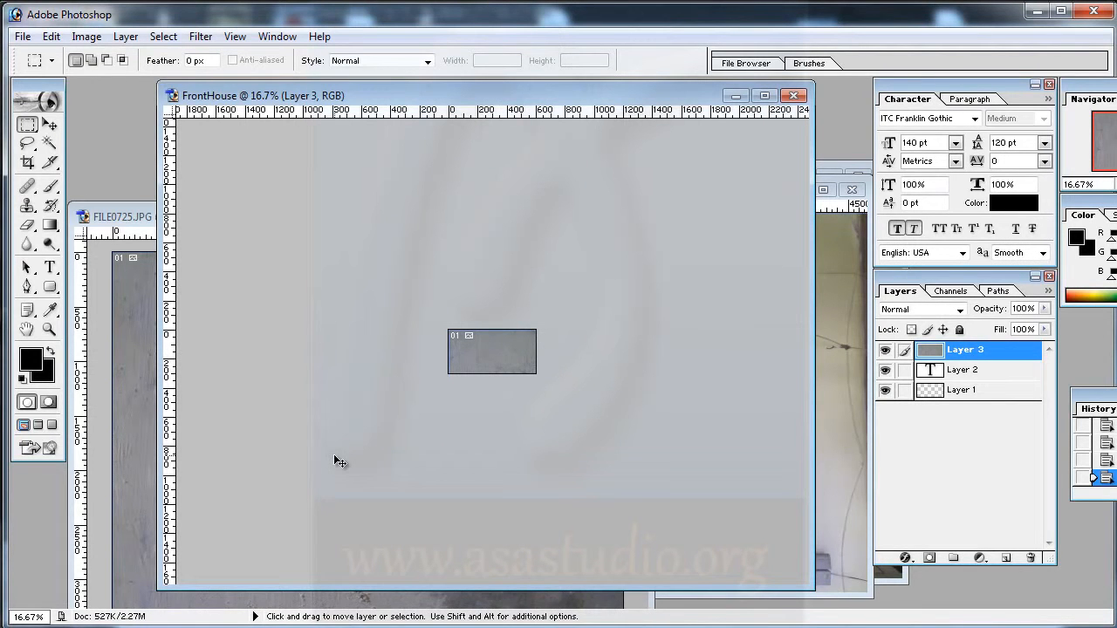
pyautogui.hotkey('ctrl', '+')
pyautogui.hotkey('ctrl', '+')
pyautogui.hotkey('ctrl', '+')
pyautogui.hotkey('ctrl', '+')
pyautogui.hotkey('ctrl', '+')
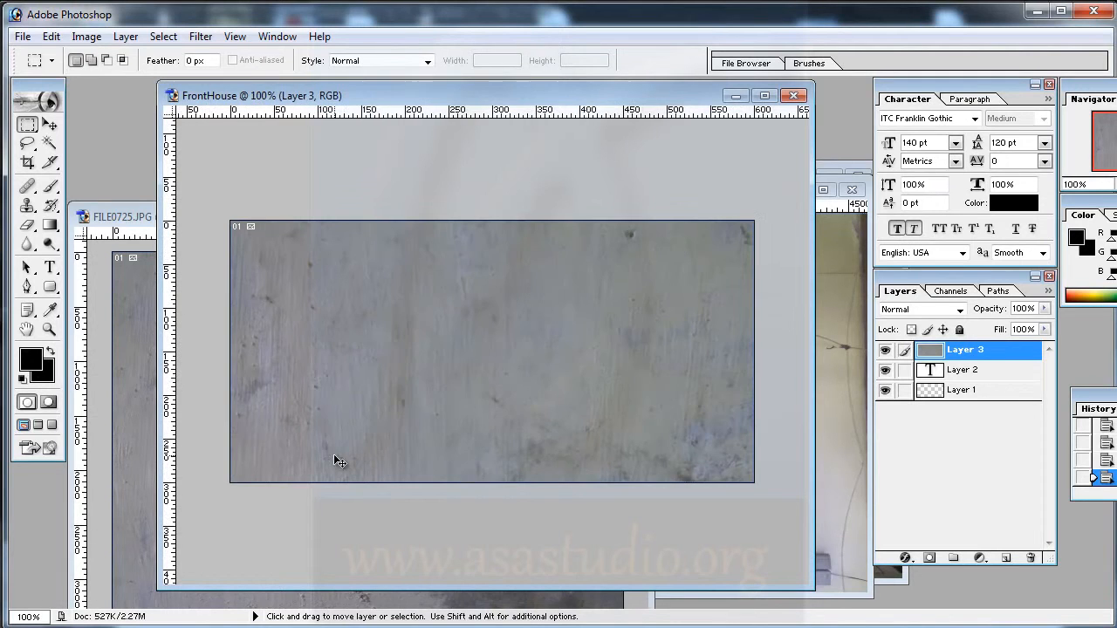
# Step: Bring the window photo FILE0726.JPG to the front and rotate its canvas 90° clockwise
pyautogui.click(838, 432)
pyautogui.moveTo(481, 194); pyautogui.dragTo(242, 180)
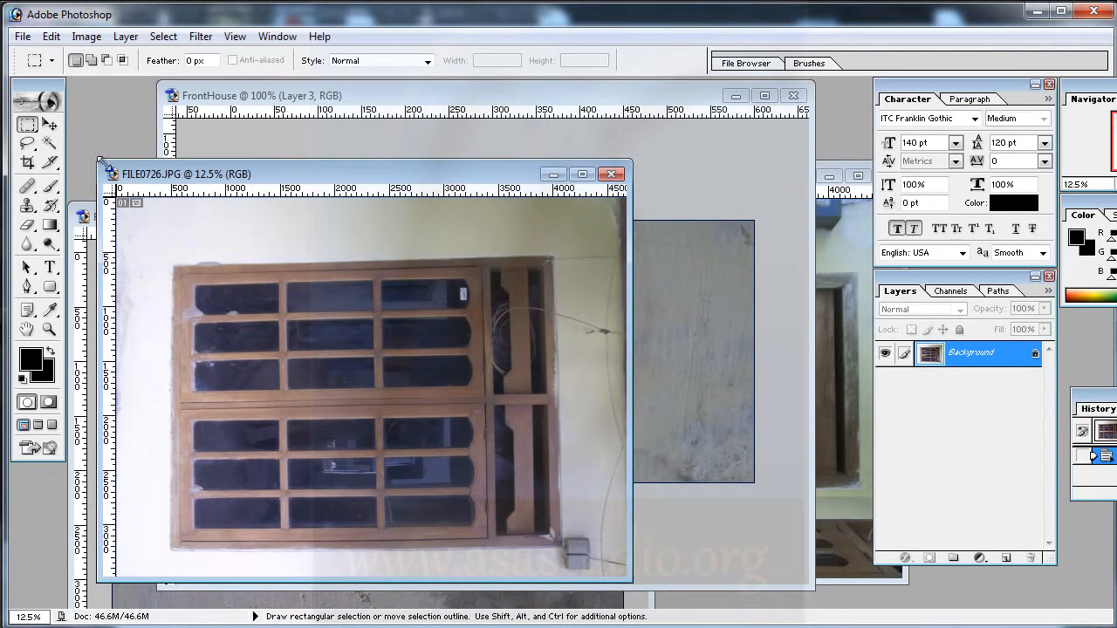
pyautogui.click(87, 36)
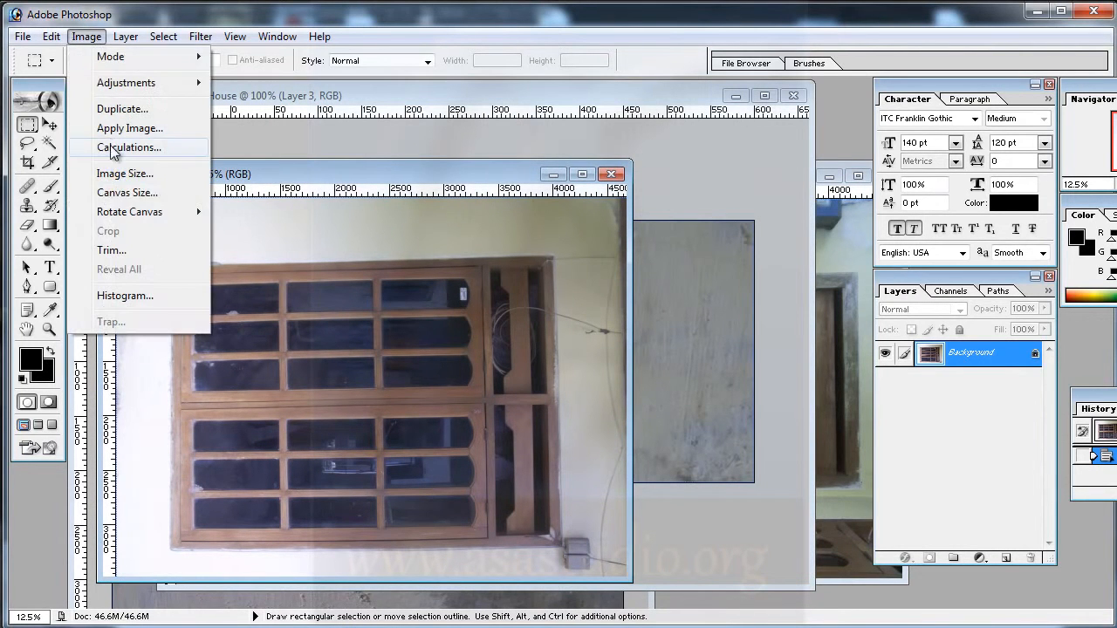
pyautogui.moveTo(111, 218)
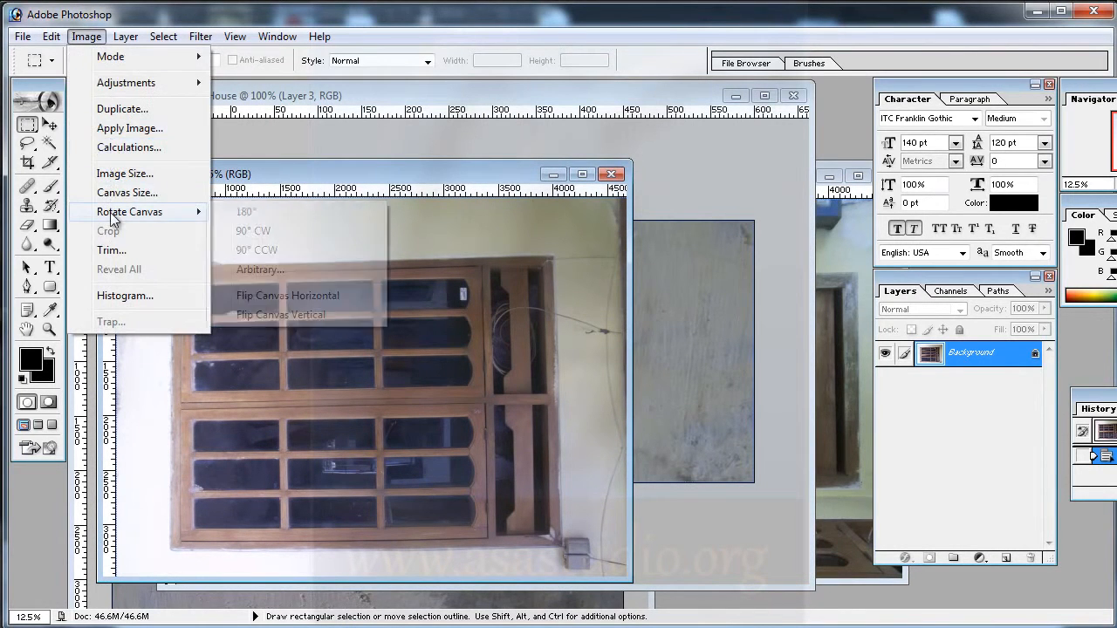
pyautogui.click(339, 172)
pyautogui.click(87, 37)
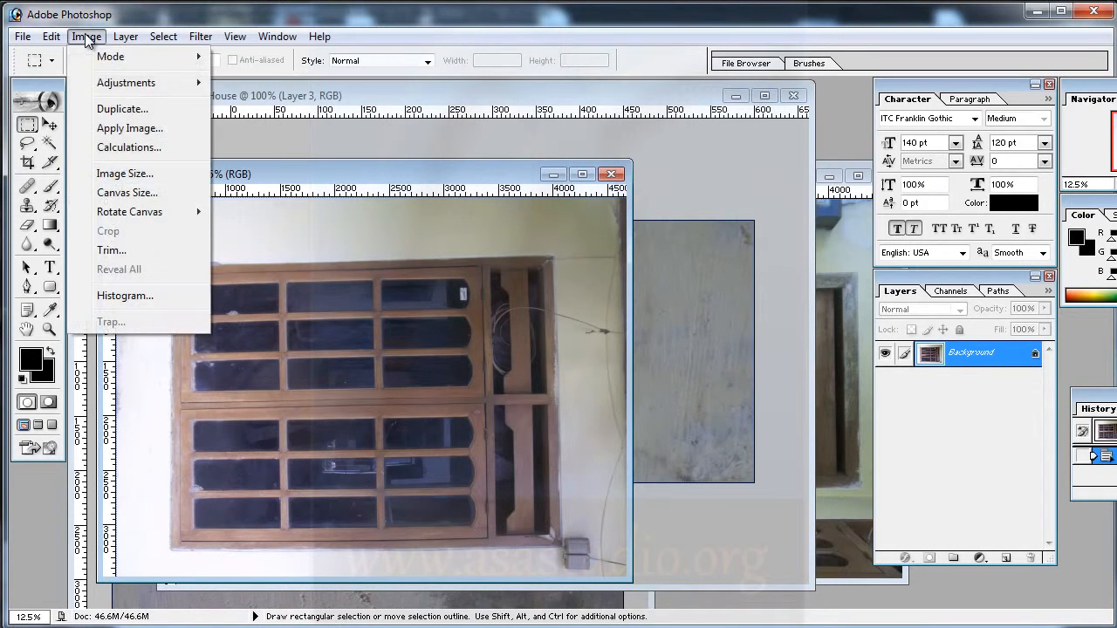
pyautogui.moveTo(131, 212)
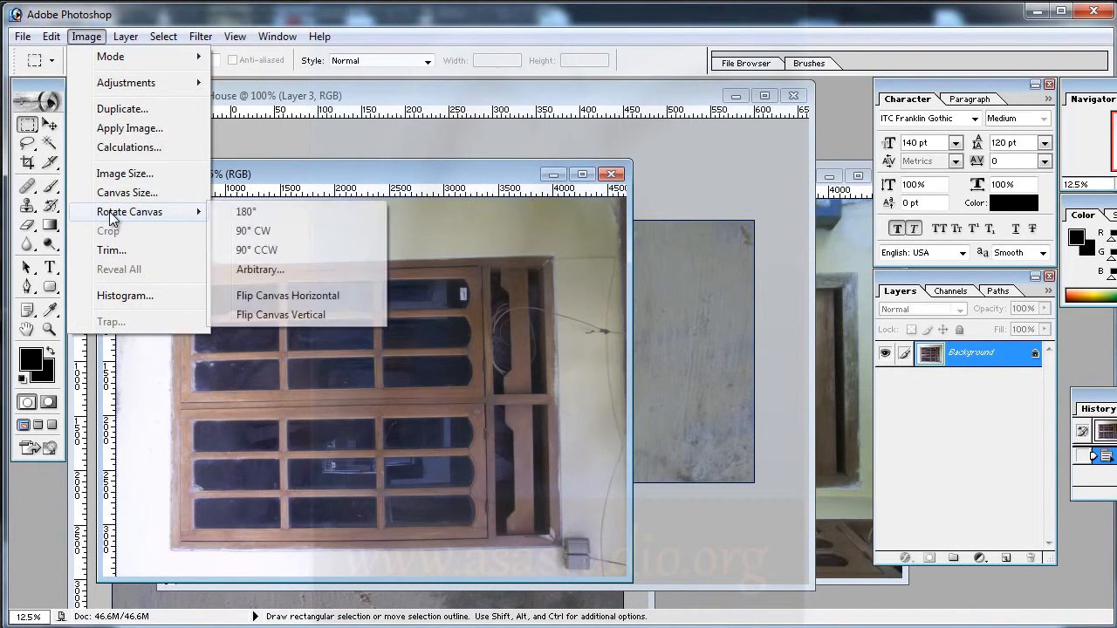
pyautogui.click(317, 230)
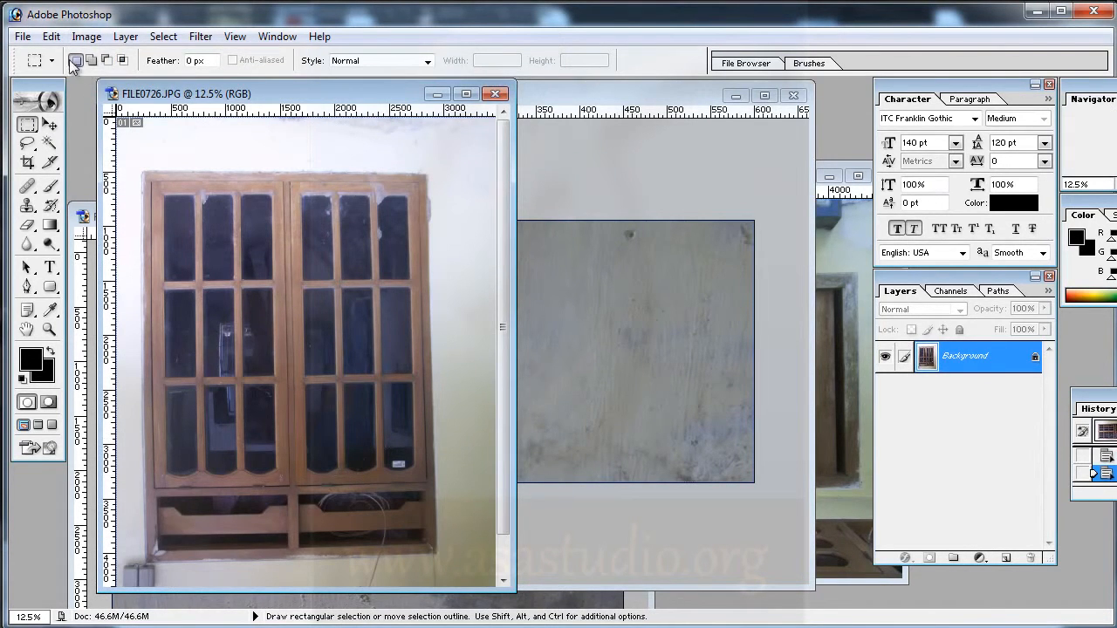
# Step: Rotate the FILE0726.JPG canvas by 180° so the window stands upright
pyautogui.click(81, 36)
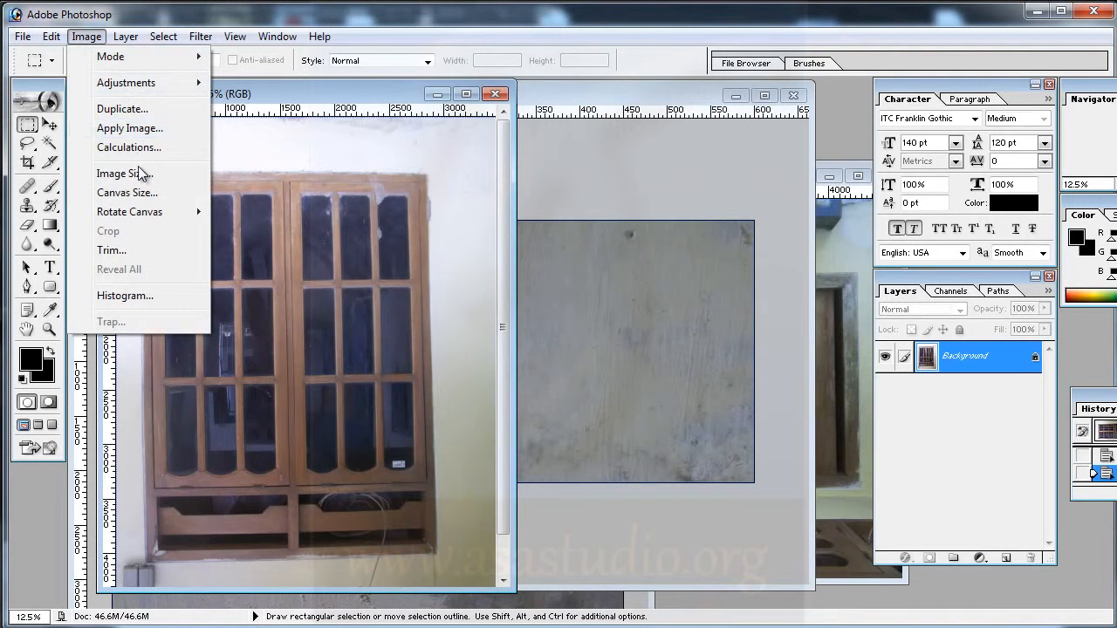
pyautogui.moveTo(144, 213)
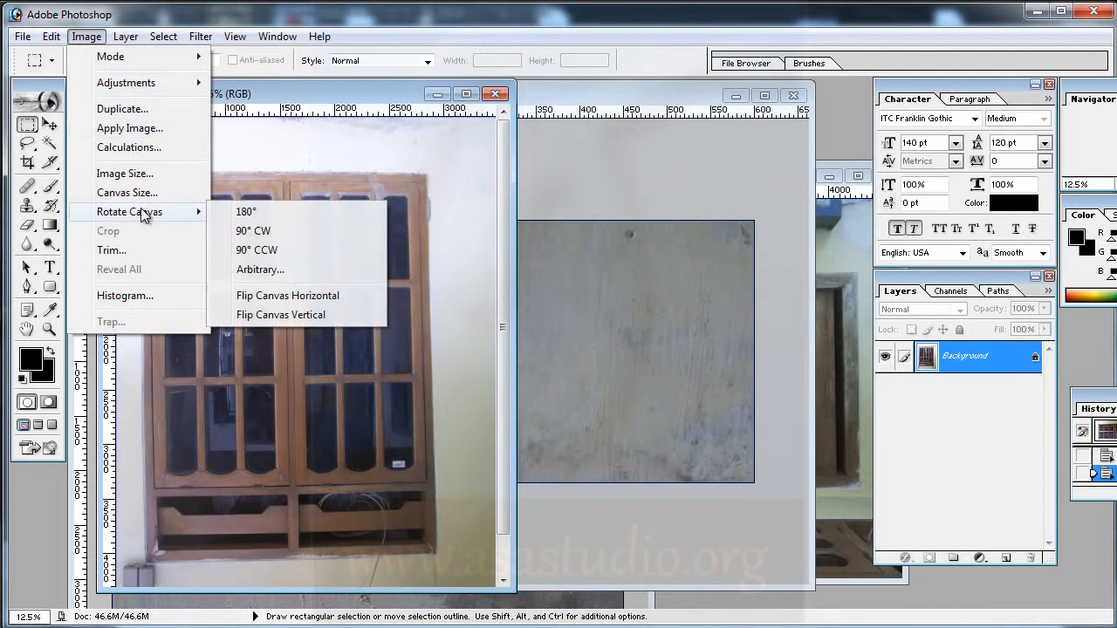
pyautogui.click(261, 212)
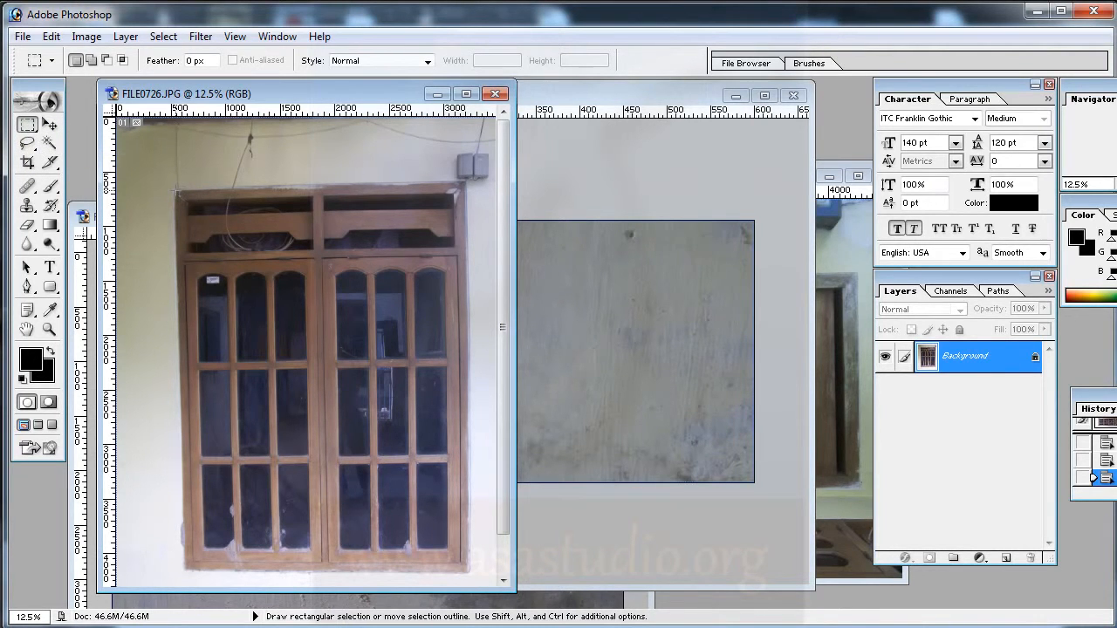
# Step: Select the whole wooden window in FILE0726.JPG with a rectangular marquee and copy it into FrontHouse with the Move tool
pyautogui.moveTo(428, 422)
pyautogui.mouseDown()
pyautogui.moveTo(481, 524)
pyautogui.moveTo(485, 581)
pyautogui.mouseUp()
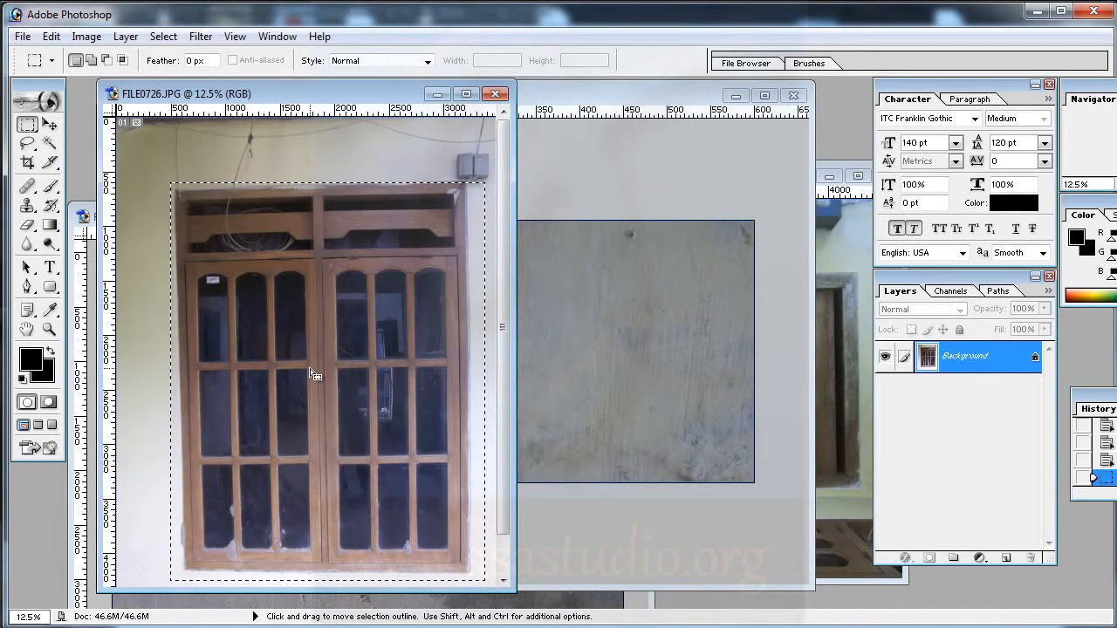
pyautogui.click(624, 306)
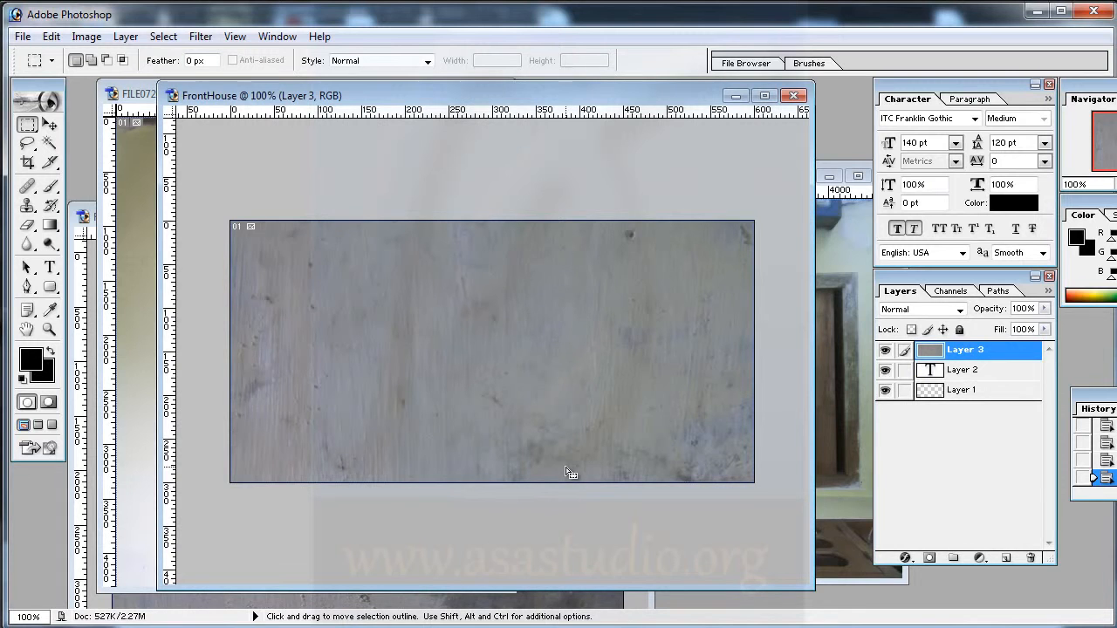
pyautogui.hotkey('ctrl', 'Tab')
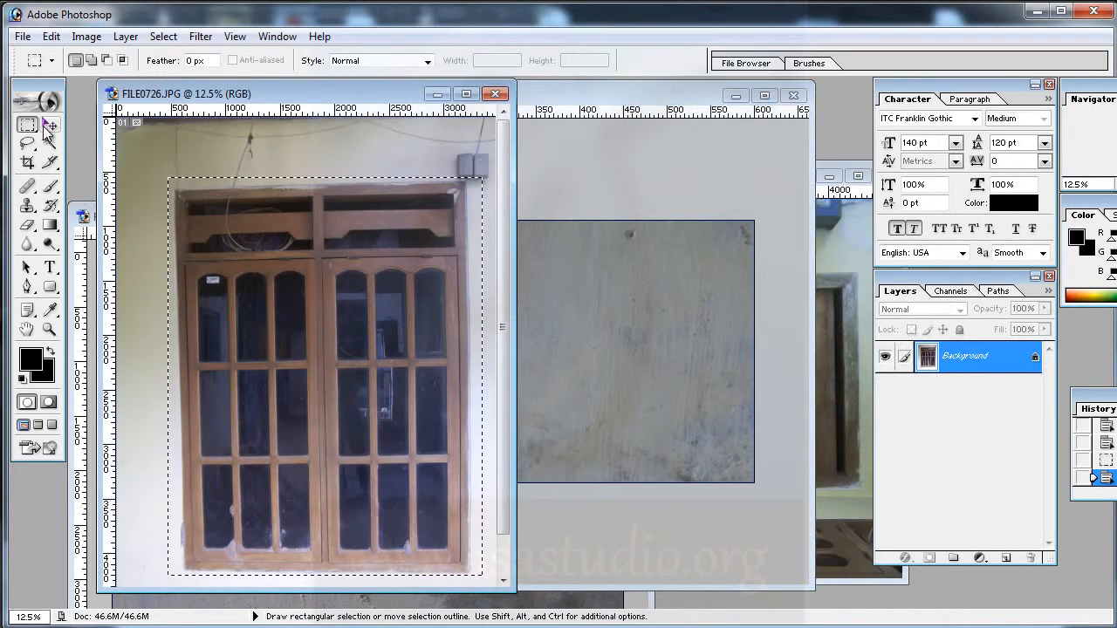
pyautogui.click(50, 125)
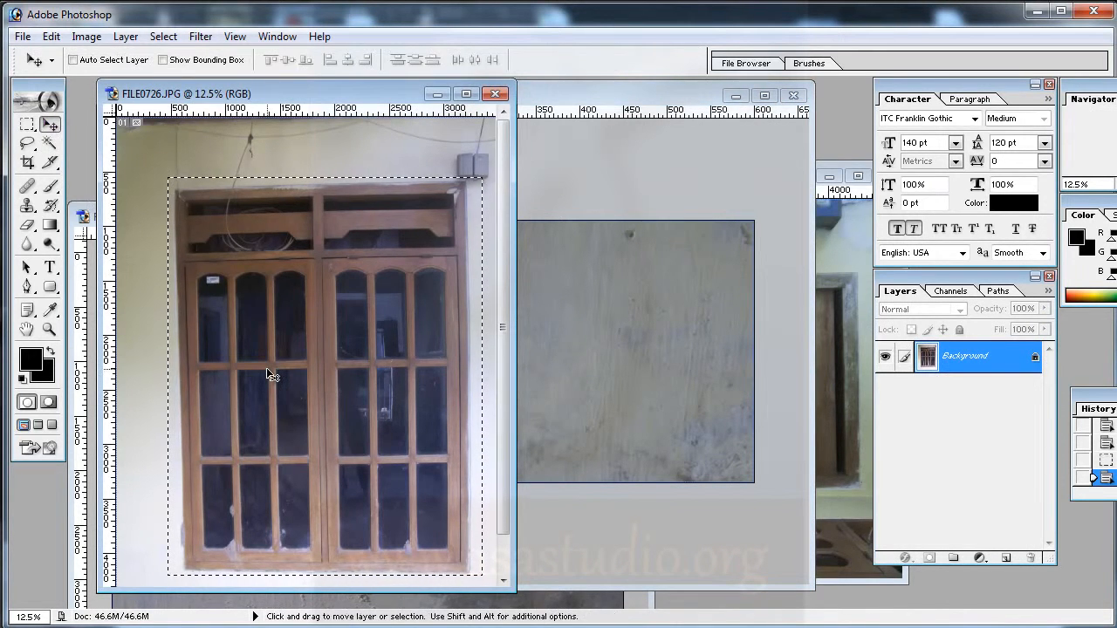
pyautogui.moveTo(272, 373); pyautogui.dragTo(521, 364)
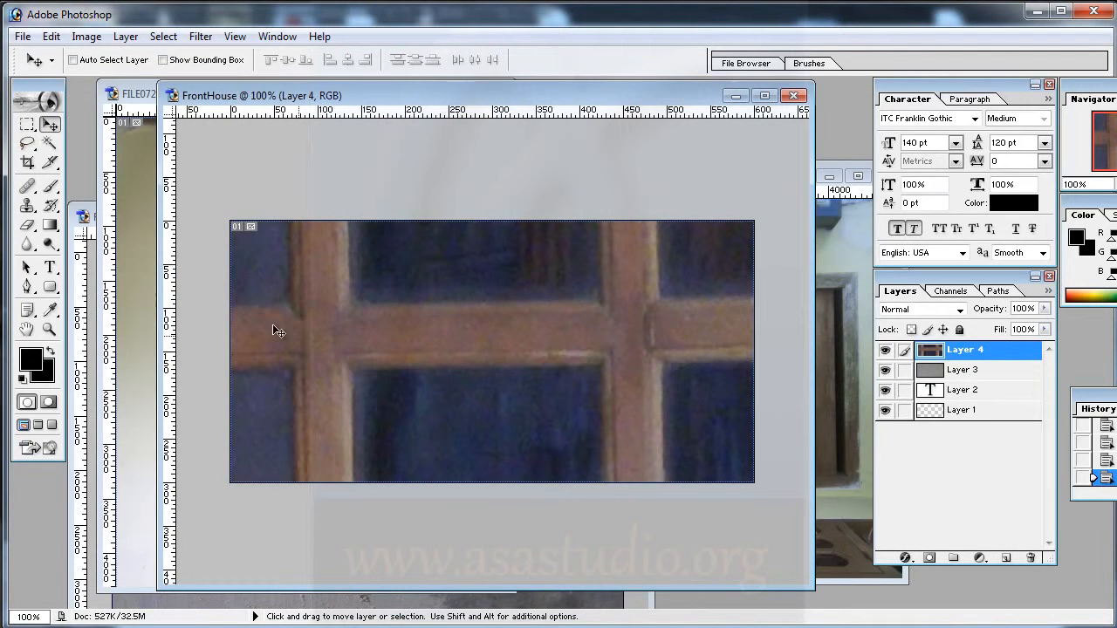
# Step: Place a horizontal guide across the upper canvas of FrontHouse and scale the window layer down to about 5.4% beneath it
pyautogui.click(27, 125)
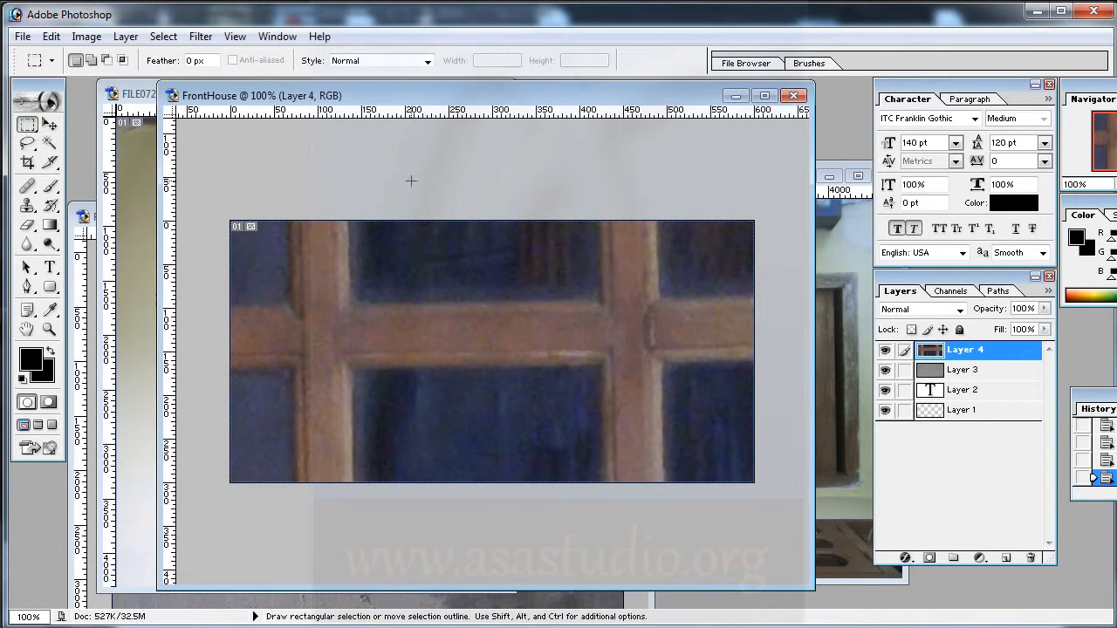
pyautogui.moveTo(453, 111); pyautogui.dragTo(472, 308)
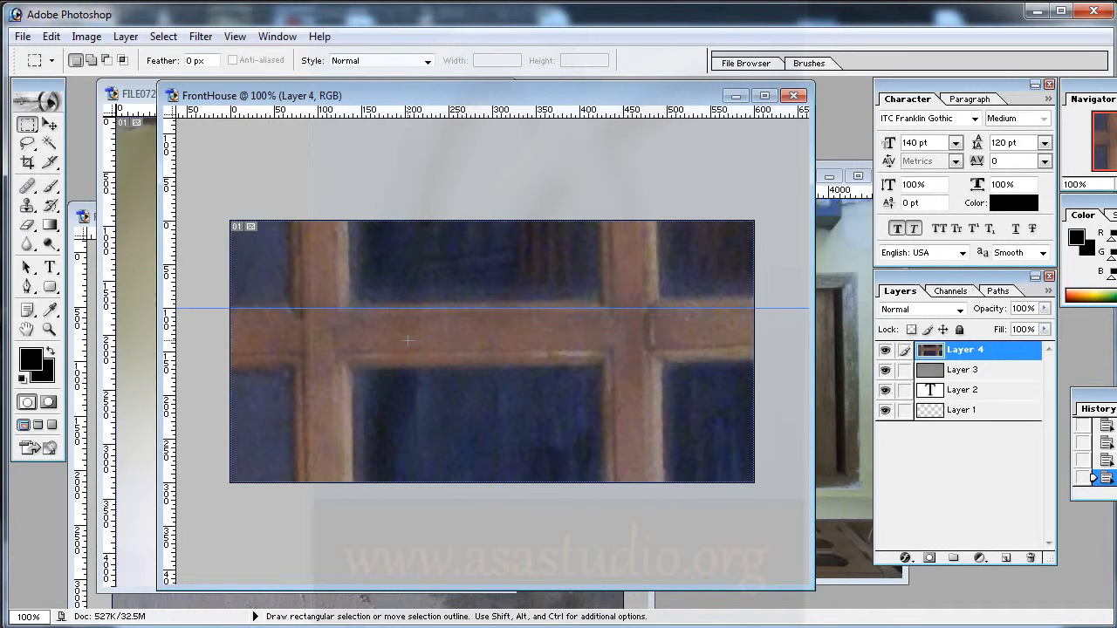
pyautogui.rightClick(408, 340)
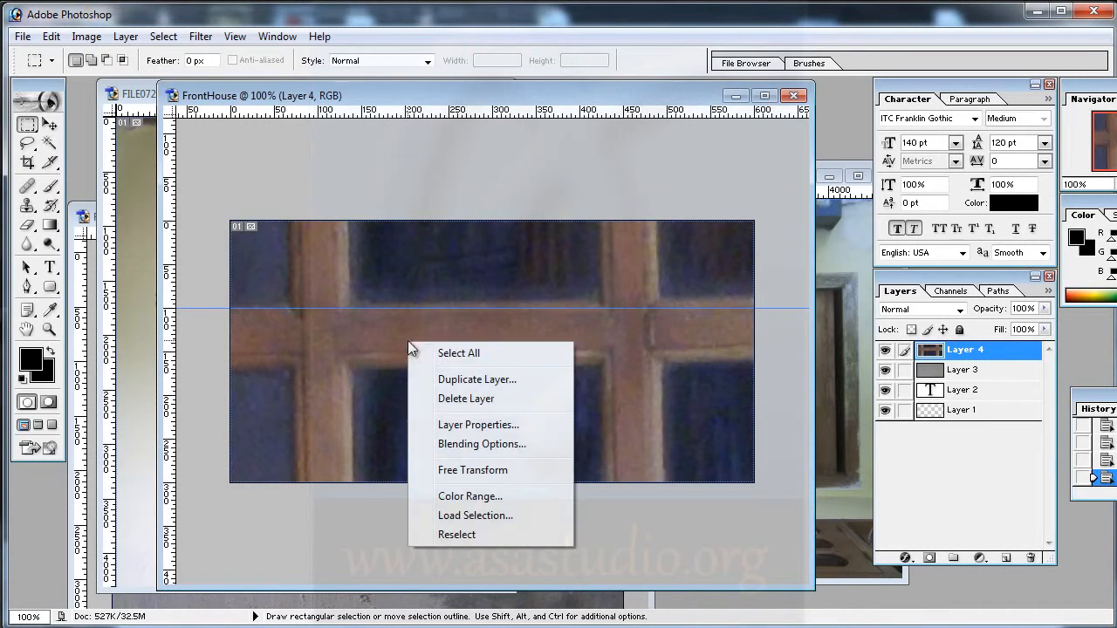
pyautogui.click(472, 472)
pyautogui.moveTo(426, 323); pyautogui.dragTo(614, 497)
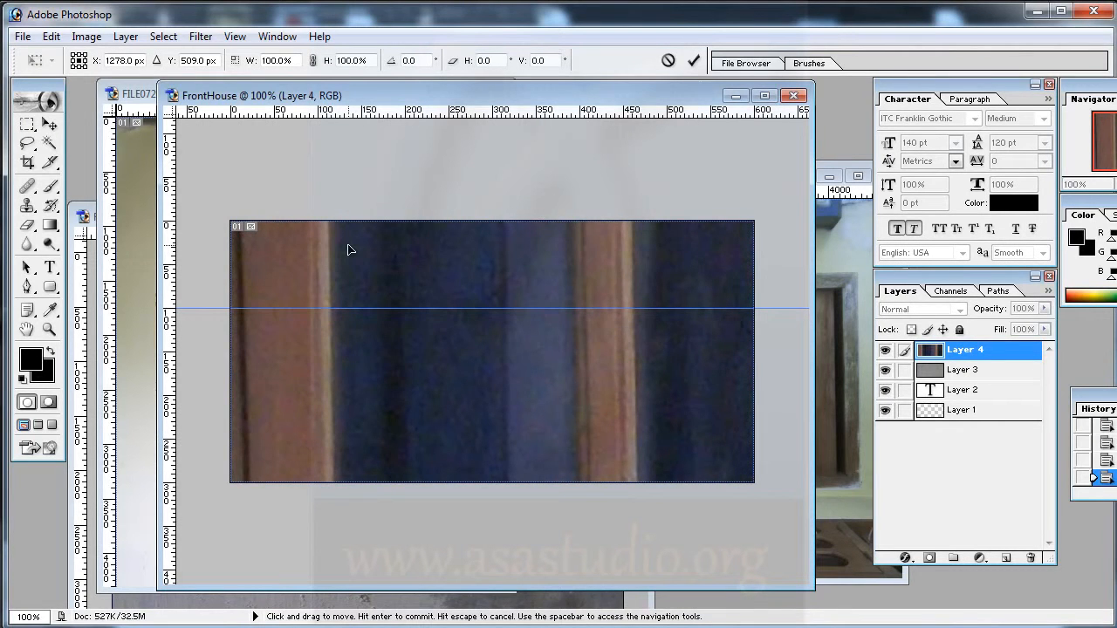
pyautogui.hotkey('ctrl', '-')
pyautogui.hotkey('ctrl', '-')
pyautogui.hotkey('ctrl', '-')
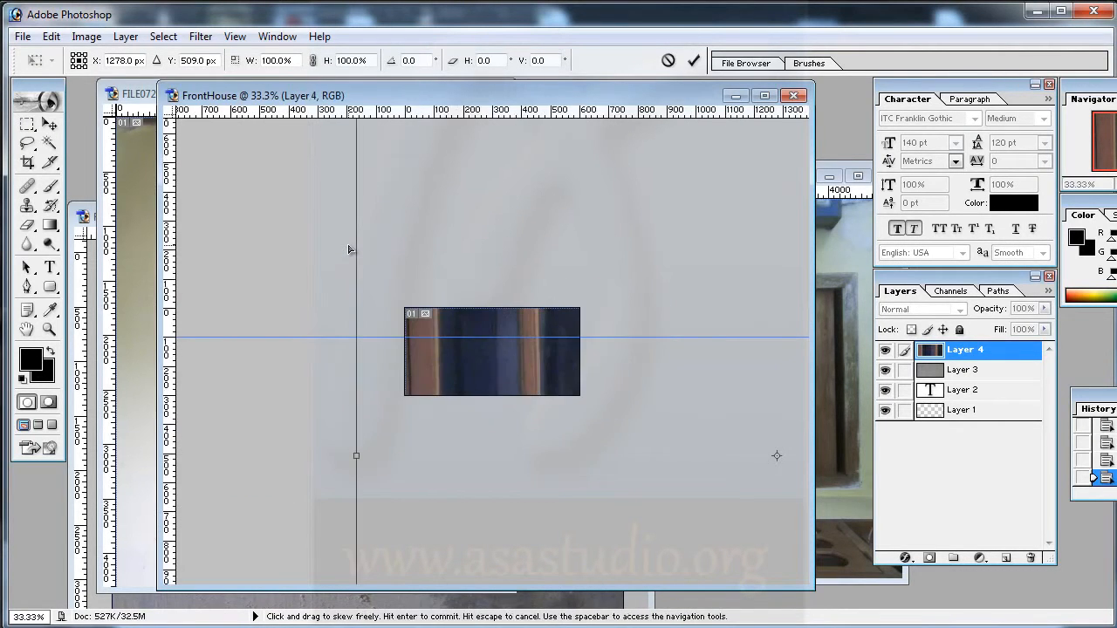
pyautogui.moveTo(481, 215); pyautogui.dragTo(508, 423)
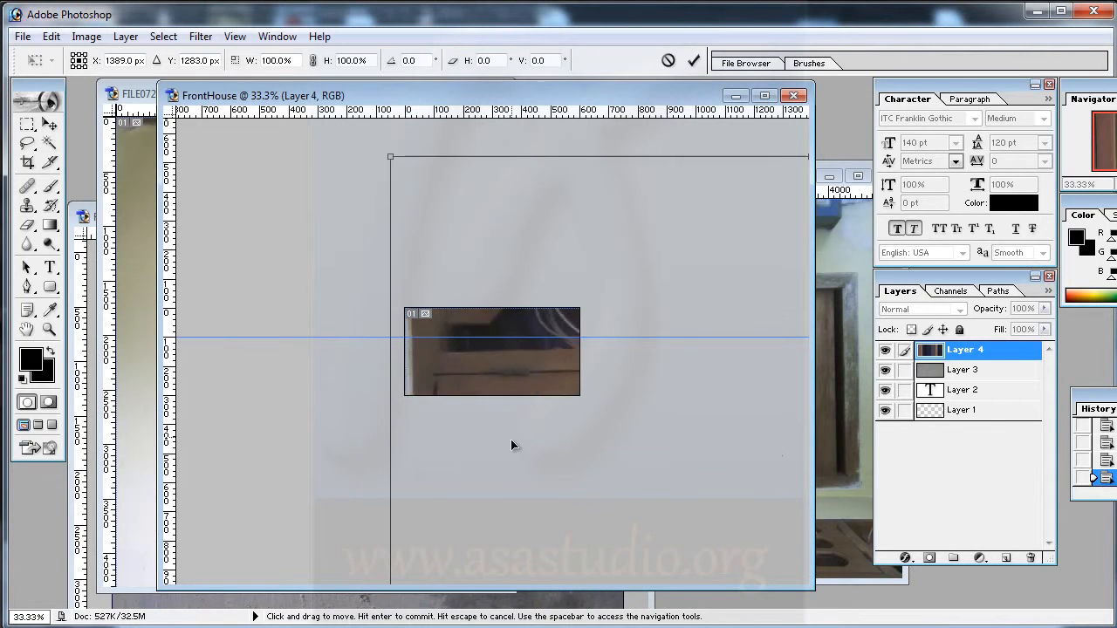
pyautogui.moveTo(387, 180); pyautogui.dragTo(569, 485)
pyautogui.moveTo(593, 521); pyautogui.dragTo(448, 327)
pyautogui.moveTo(428, 288); pyautogui.dragTo(492, 354)
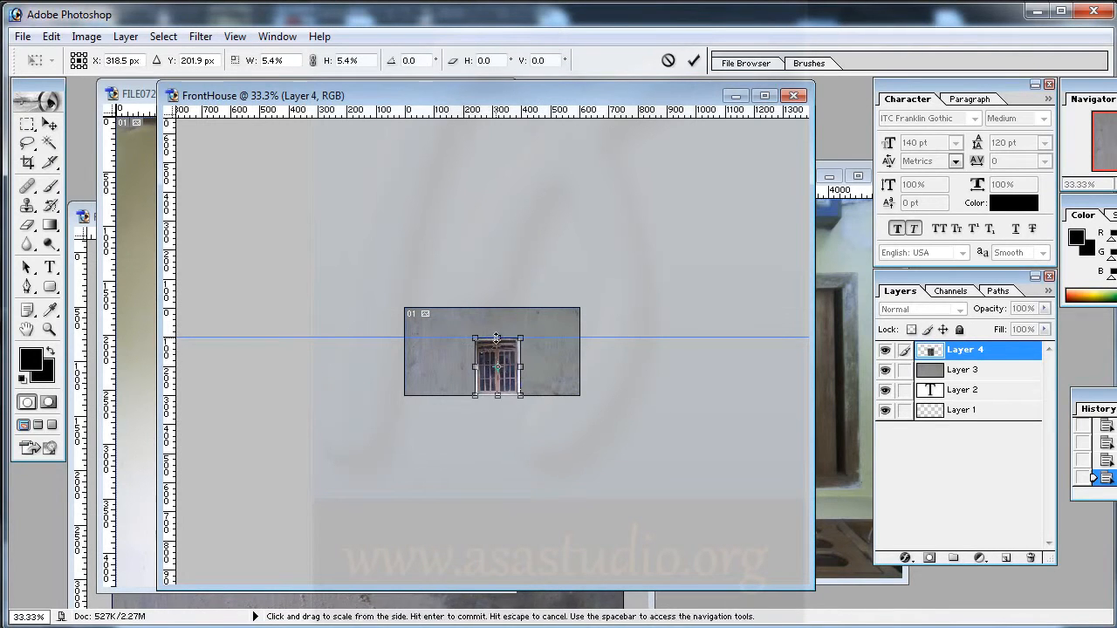
# Step: Scale the window layer further down to about 3.8%, keeping its top-left corner in place, and commit the transform
pyautogui.hotkey('ctrl', '+')
pyautogui.hotkey('ctrl', '+')
pyautogui.hotkey('ctrl', '+')
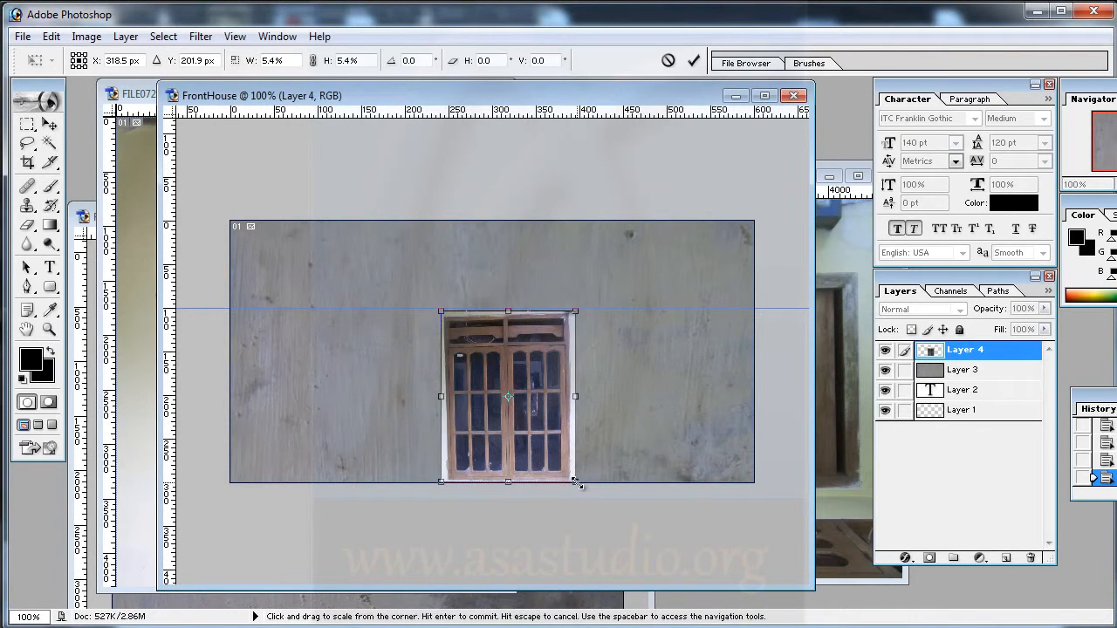
pyautogui.moveTo(575, 482); pyautogui.dragTo(539, 431)
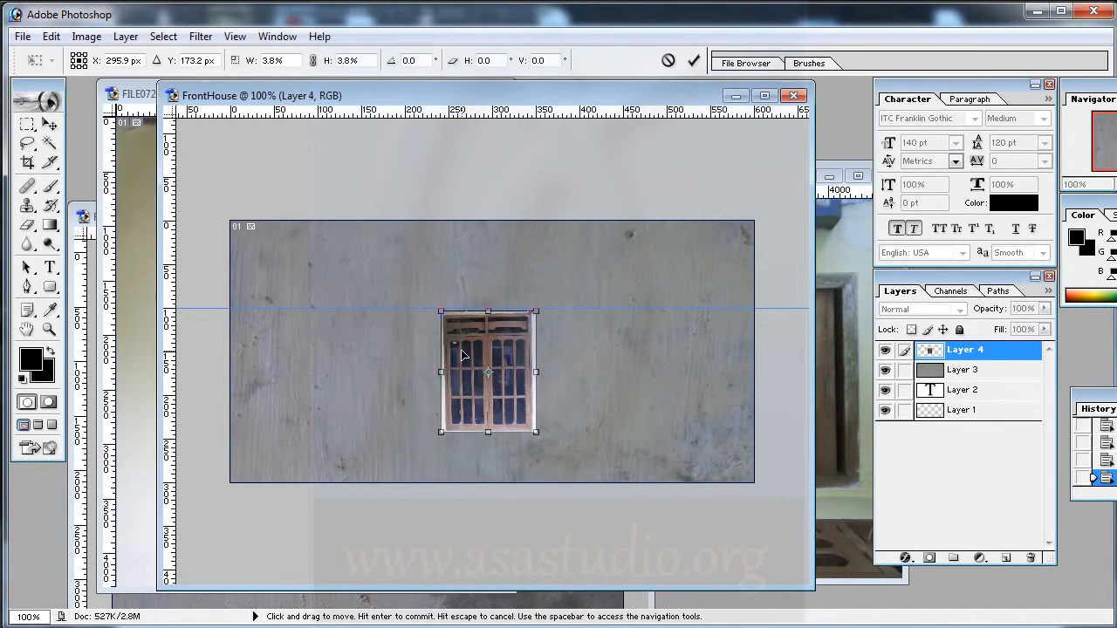
pyautogui.press('Return')
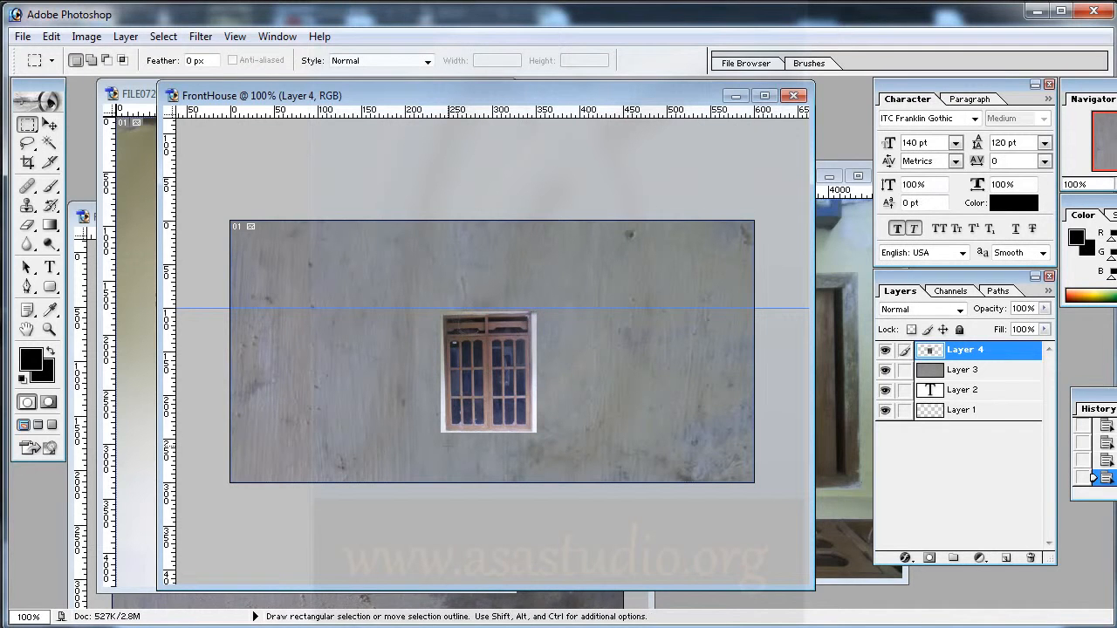
# Step: Add vertical guides along the left and right sides of the window and a horizontal guide along its bottom edge
pyautogui.hotkey('ctrl', '+')
pyautogui.hotkey('ctrl', '+')
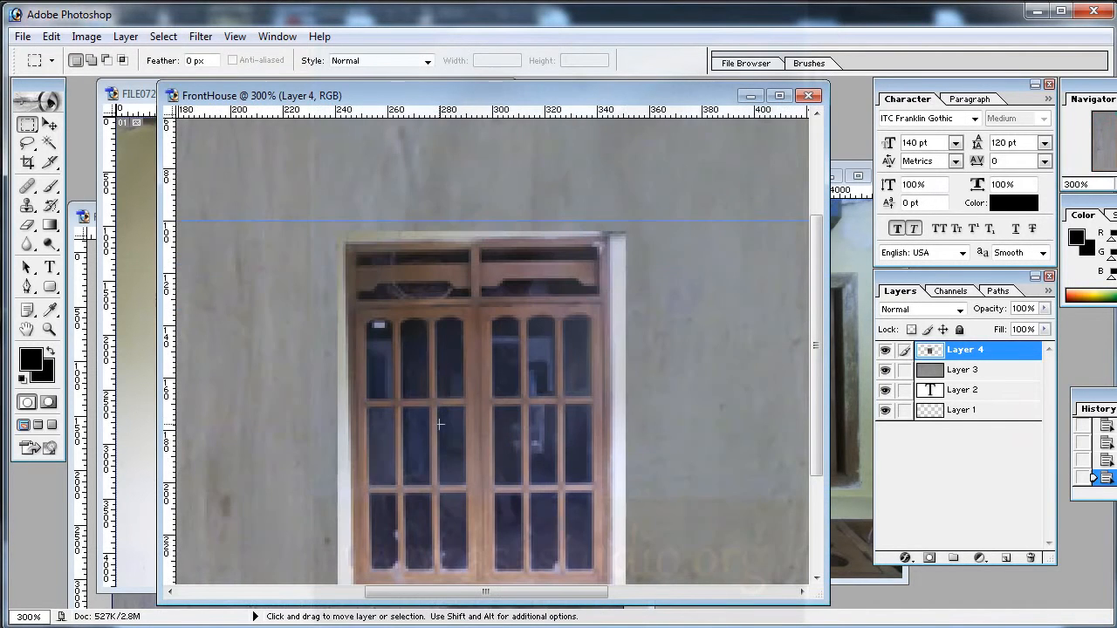
pyautogui.moveTo(172, 297); pyautogui.dragTo(346, 330)
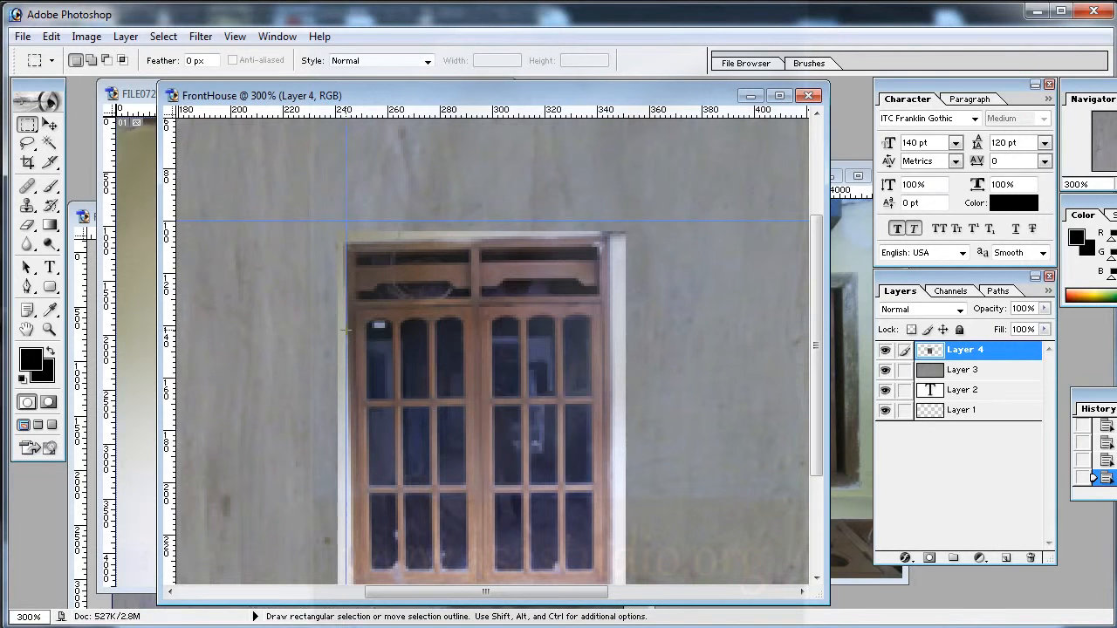
pyautogui.moveTo(174, 367); pyautogui.dragTo(615, 388)
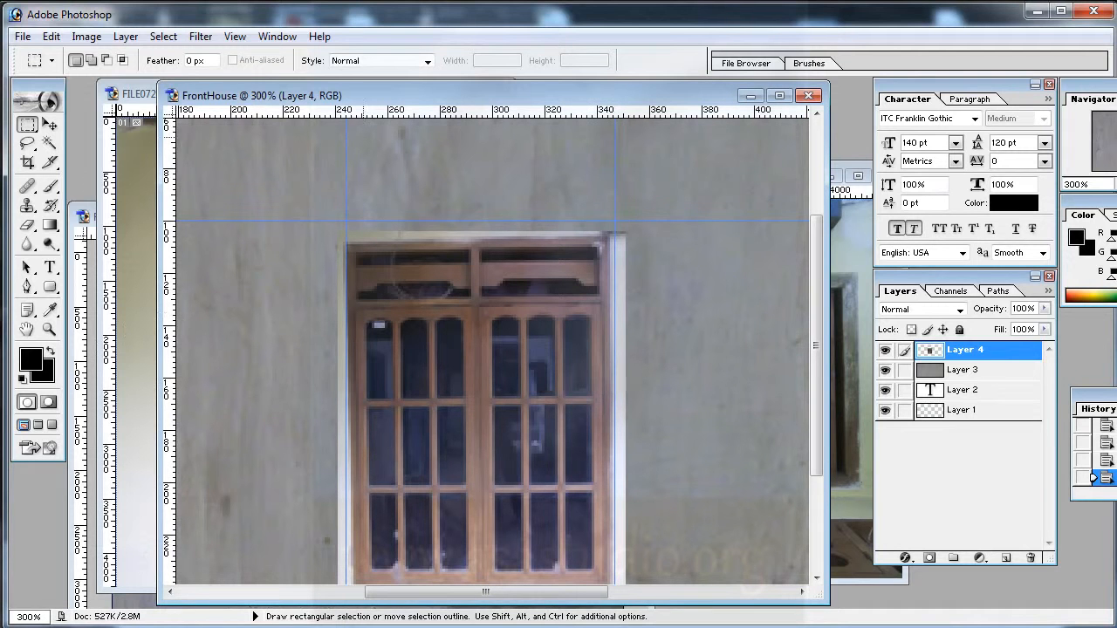
pyautogui.moveTo(822, 277); pyautogui.dragTo(822, 329)
pyautogui.moveTo(501, 125); pyautogui.dragTo(485, 521)
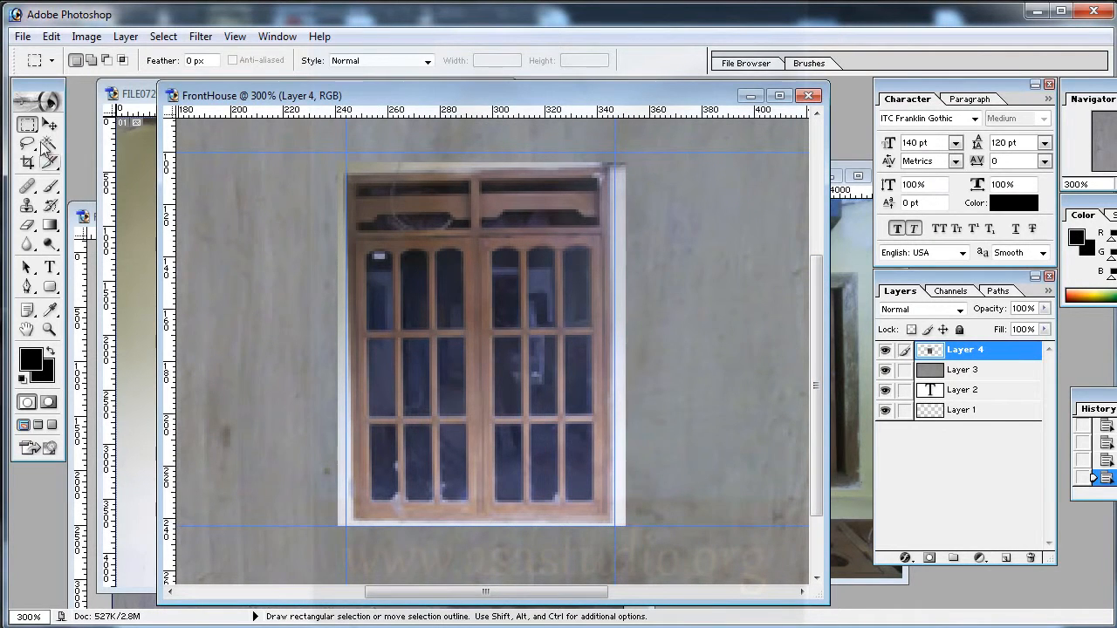
# Step: Switch to the Polygonal Lasso tool and try to outline the window from its upper right corner
pyautogui.click(28, 142)
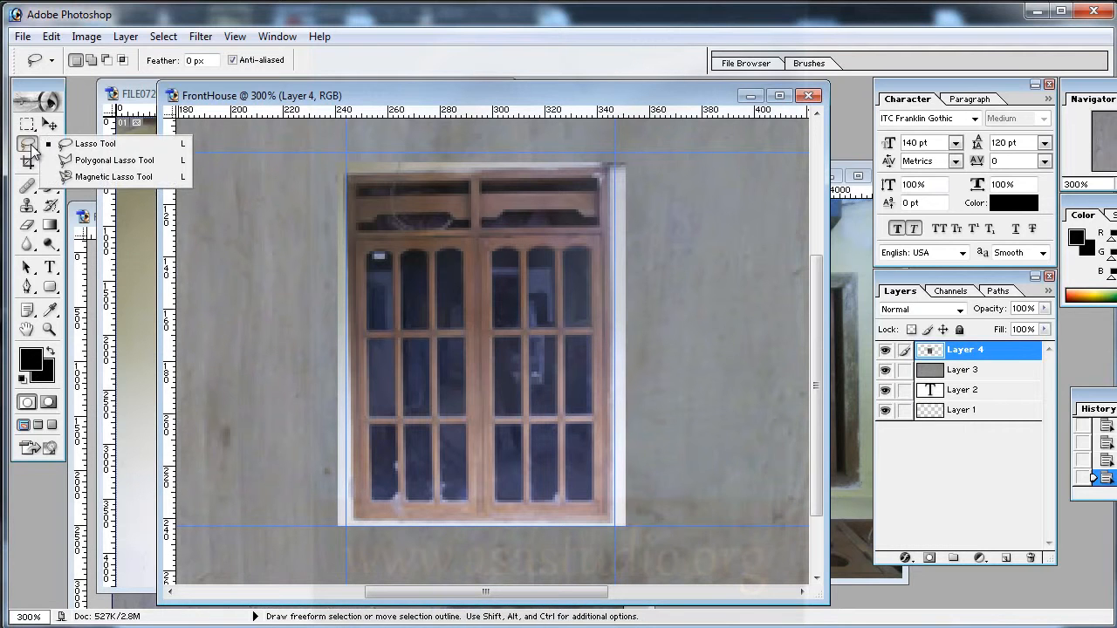
pyautogui.click(105, 161)
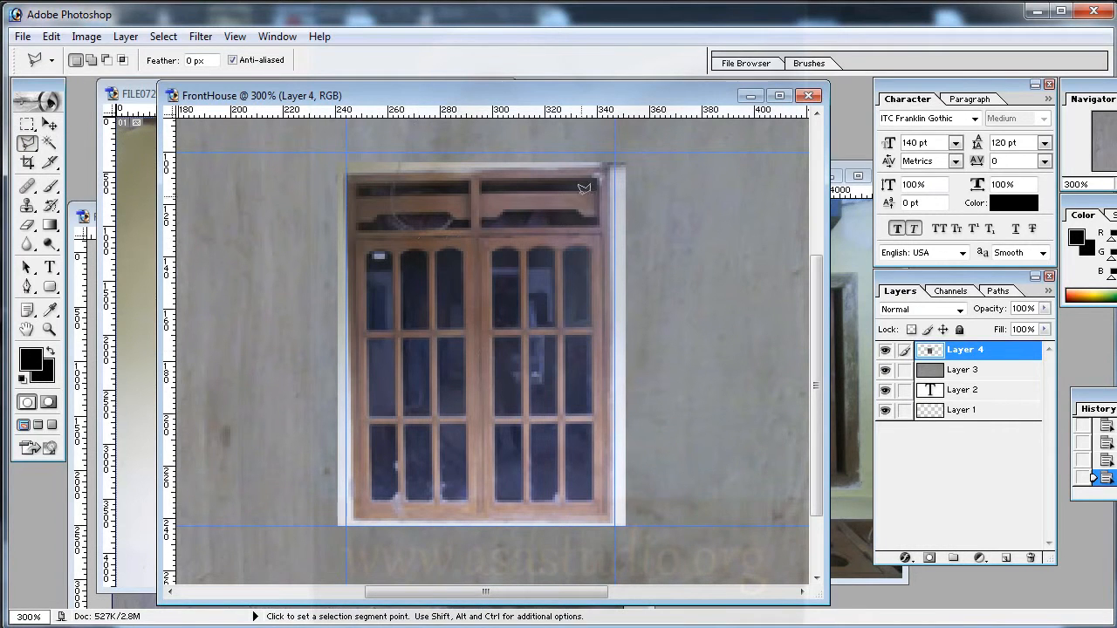
pyautogui.click(612, 164)
pyautogui.doubleClick(552, 286)
pyautogui.click(565, 258)
# Step: Remove the right, left and top guides around the window
pyautogui.moveTo(546, 594); pyautogui.dragTo(635, 597)
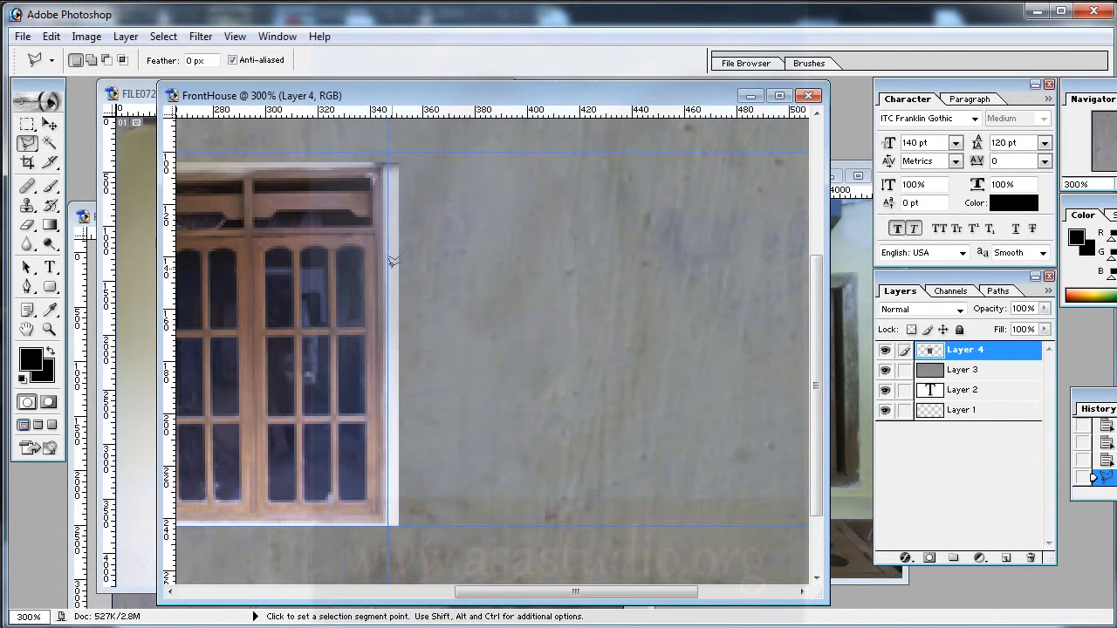
pyautogui.hotkey('ctrl', 'd')
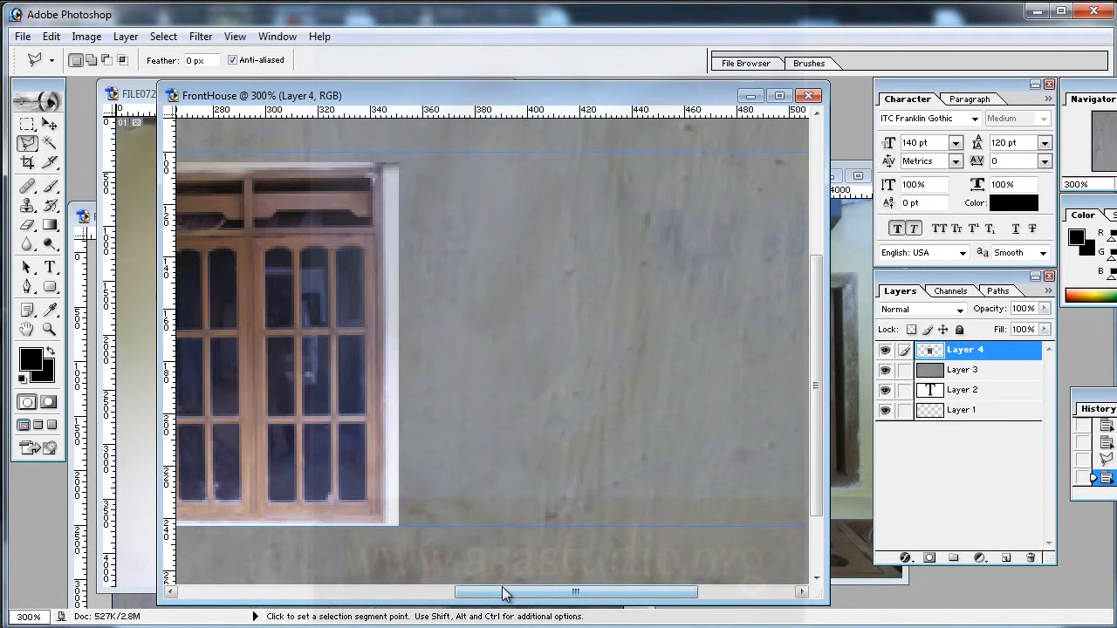
pyautogui.moveTo(502, 593); pyautogui.dragTo(407, 594)
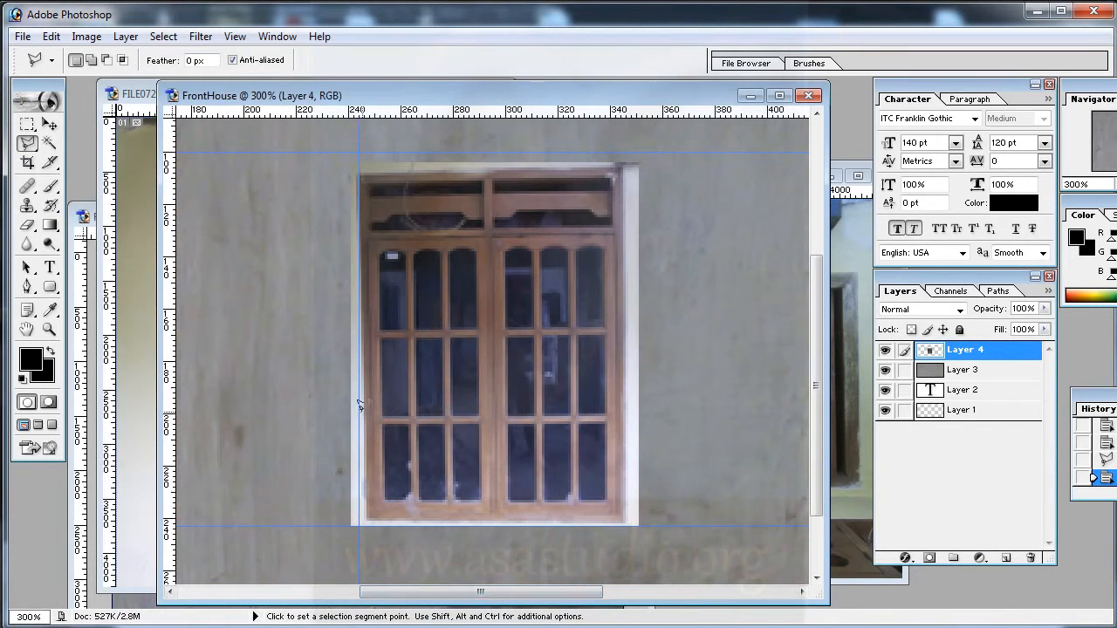
pyautogui.hotkey('ctrl', 'z')
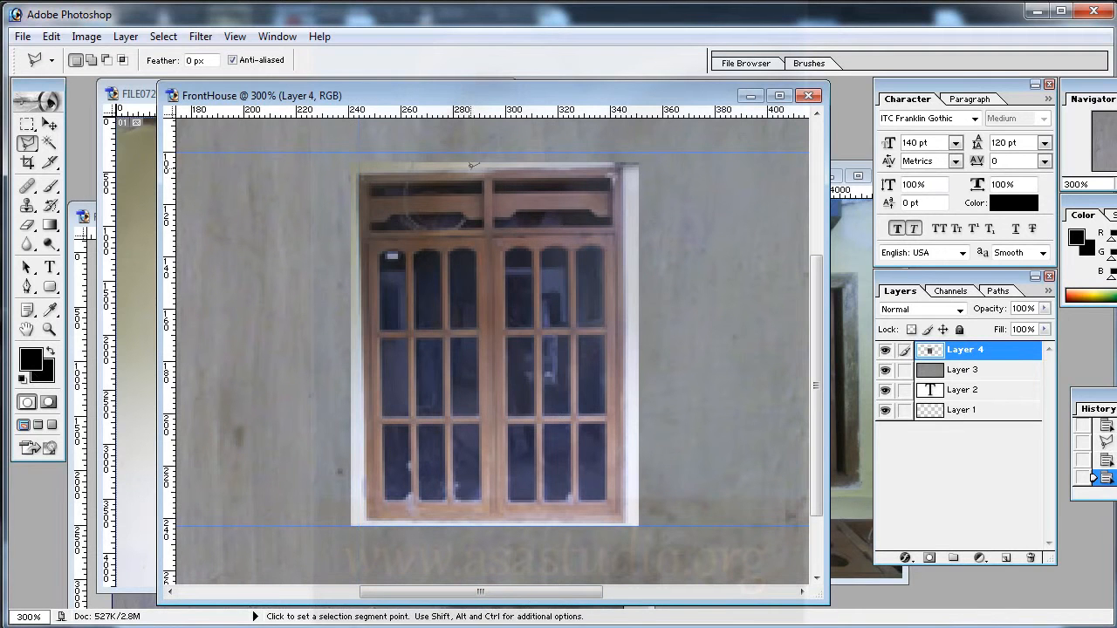
pyautogui.moveTo(474, 153); pyautogui.dragTo(474, 111)
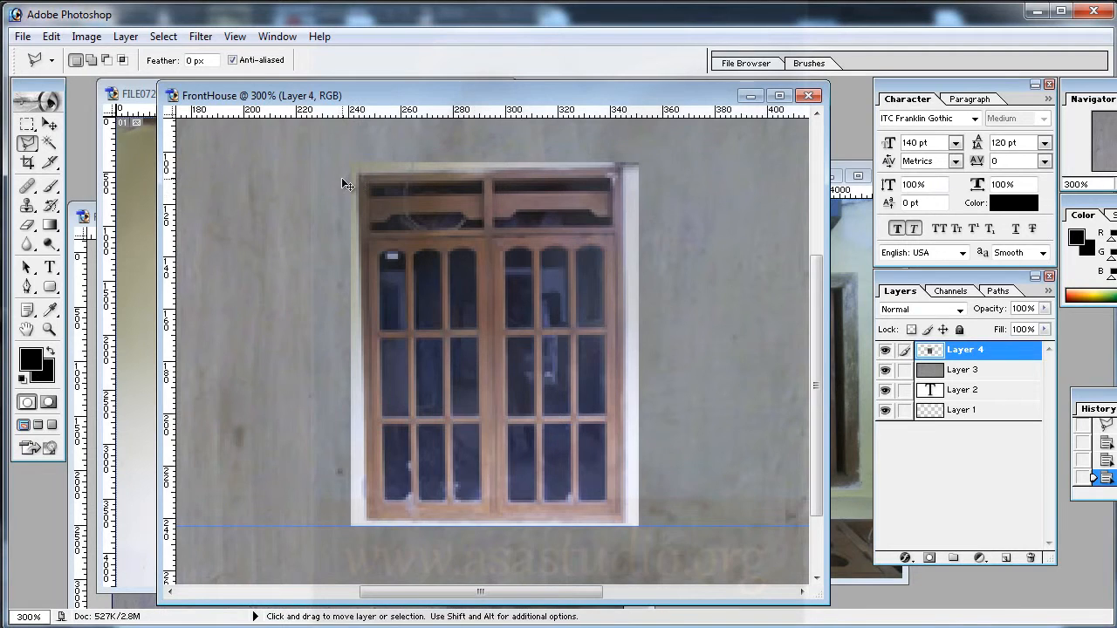
# Step: Outline the wooden window frame with the Polygonal Lasso, leaving out the white border around it
pyautogui.hotkey('ctrl', '+')
pyautogui.moveTo(339, 161); pyautogui.dragTo(334, 254)
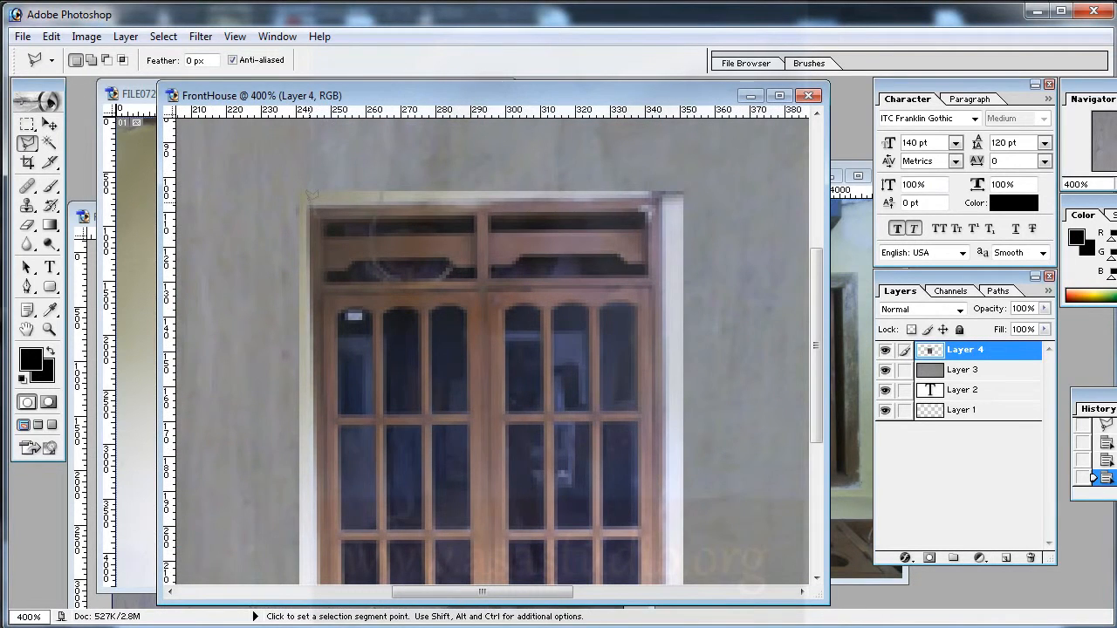
pyautogui.click(311, 204)
pyautogui.scroll(-5, 670, 410)
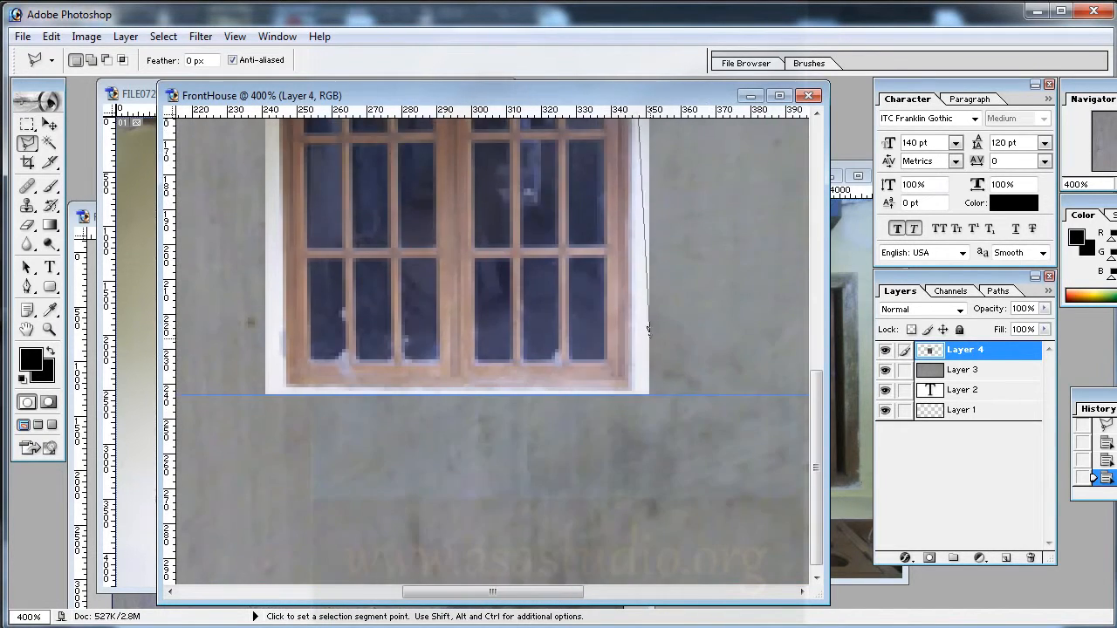
pyautogui.click(630, 390)
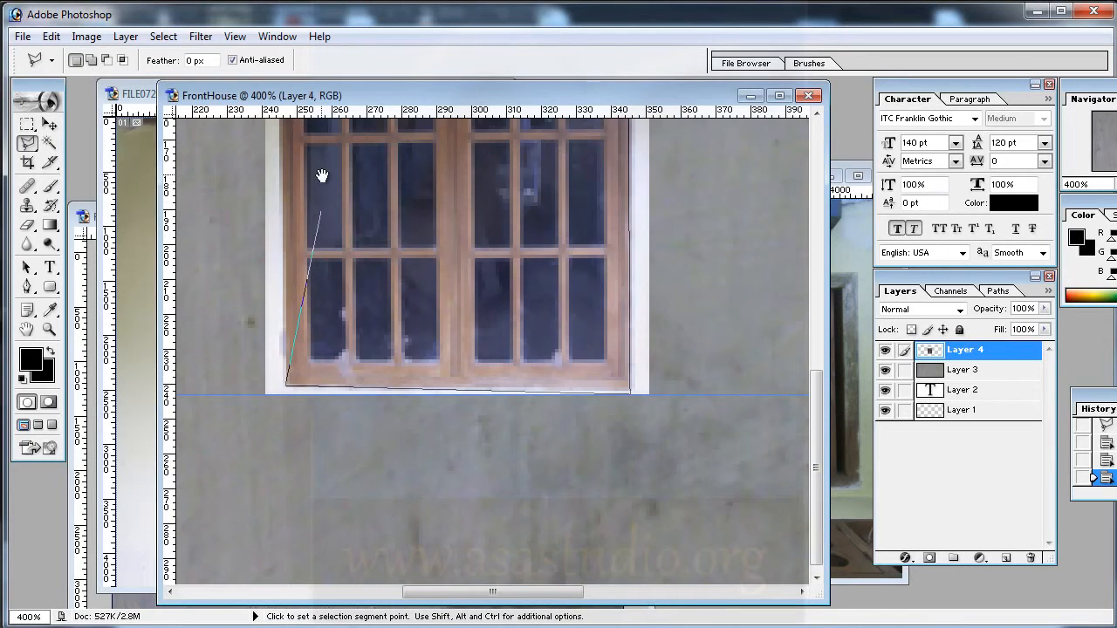
pyautogui.moveTo(322, 176); pyautogui.dragTo(326, 462)
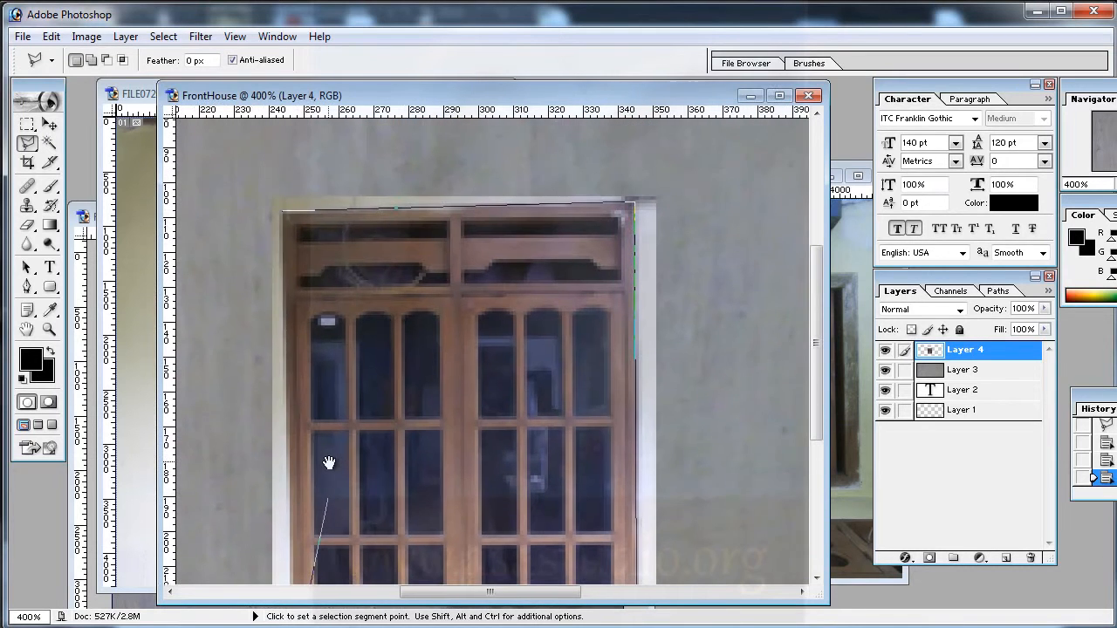
pyautogui.click(284, 206)
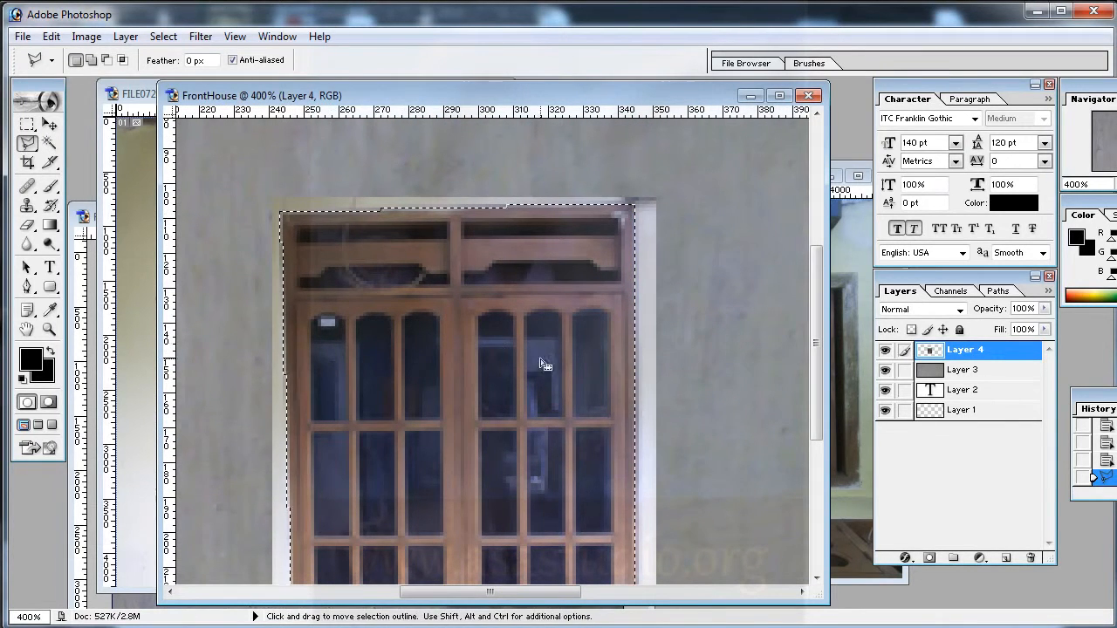
# Step: Invert the selection, delete the white border around the window on Layer 4, and drop the selection
pyautogui.scroll(-5, 544, 350)
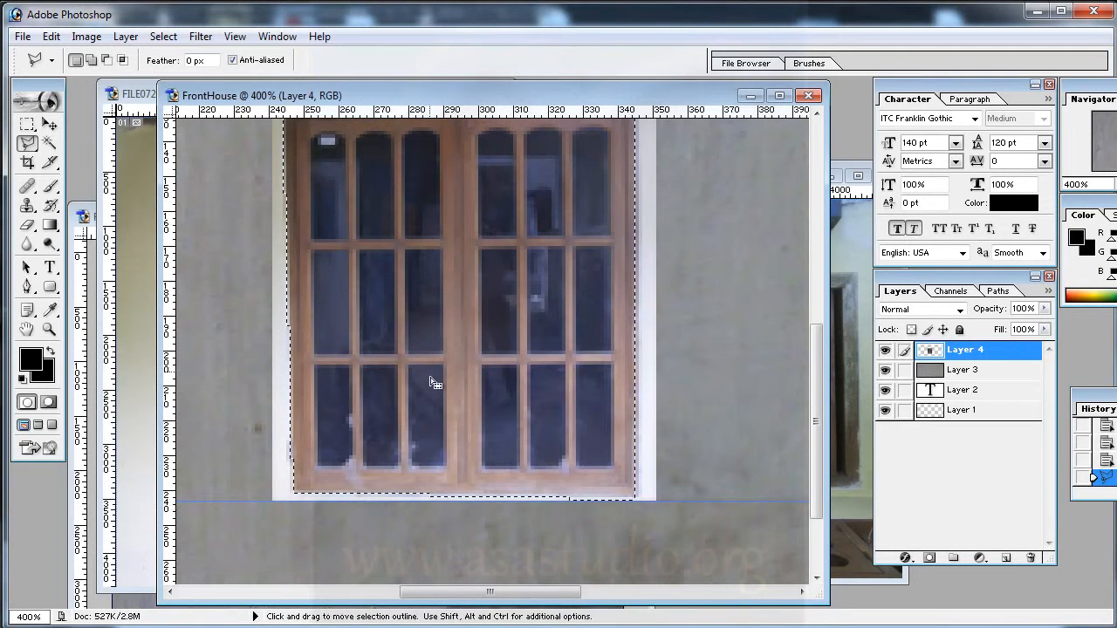
pyautogui.rightClick(343, 209)
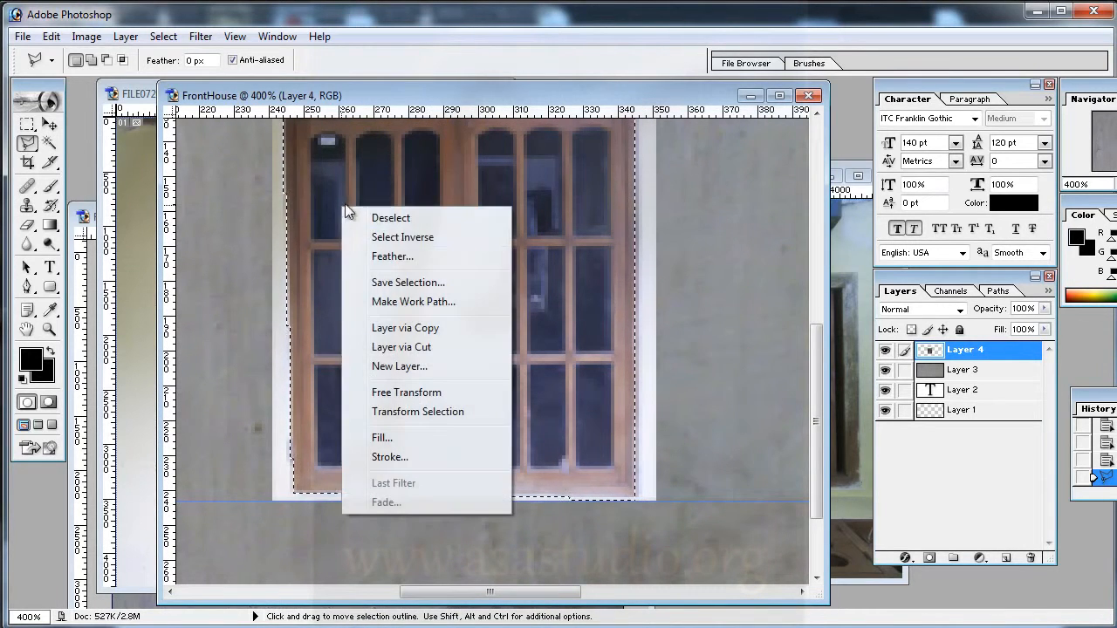
pyautogui.click(398, 239)
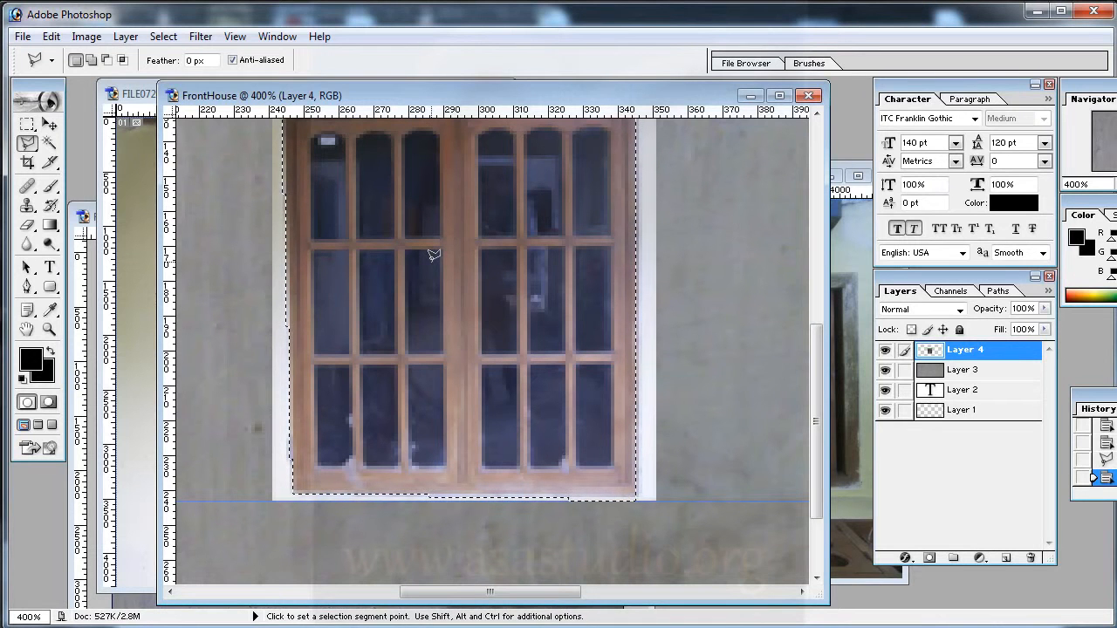
pyautogui.press('Delete')
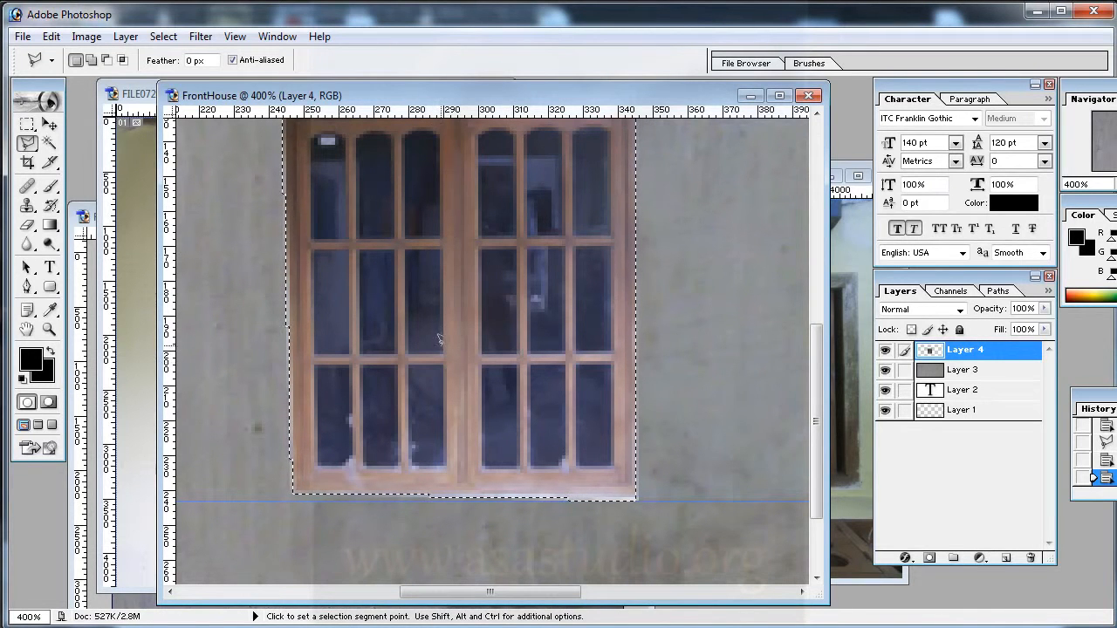
pyautogui.click(411, 326)
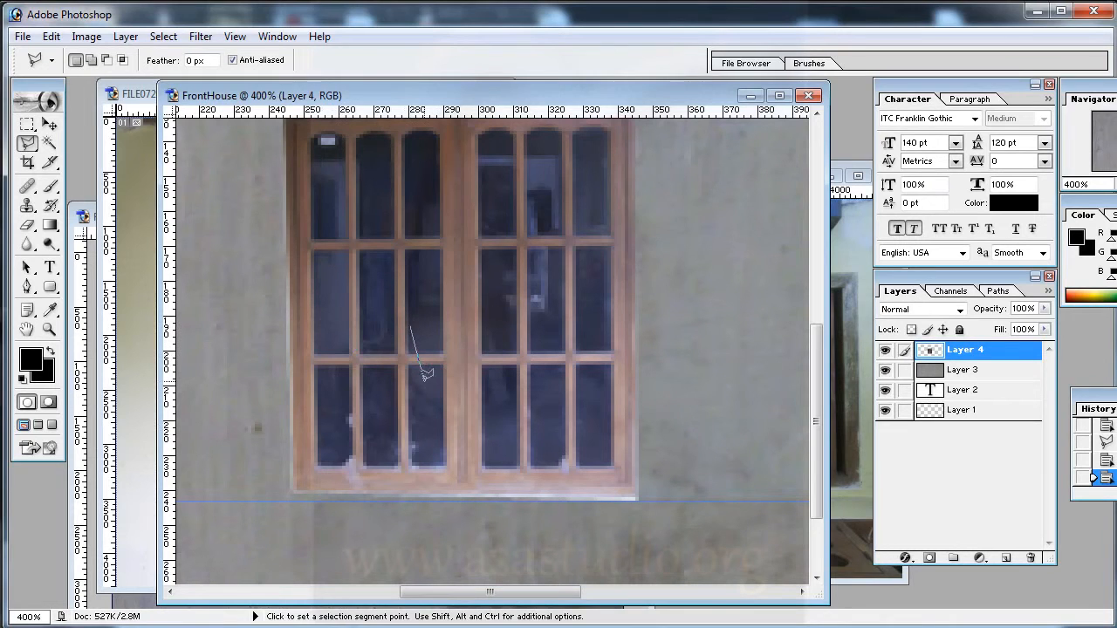
pyautogui.doubleClick(314, 414)
# Step: Place a horizontal guide at the window frame's top edge and vertical guides at its left and right edges
pyautogui.scroll(1, 413, 246)
pyautogui.scroll(2, 413, 246)
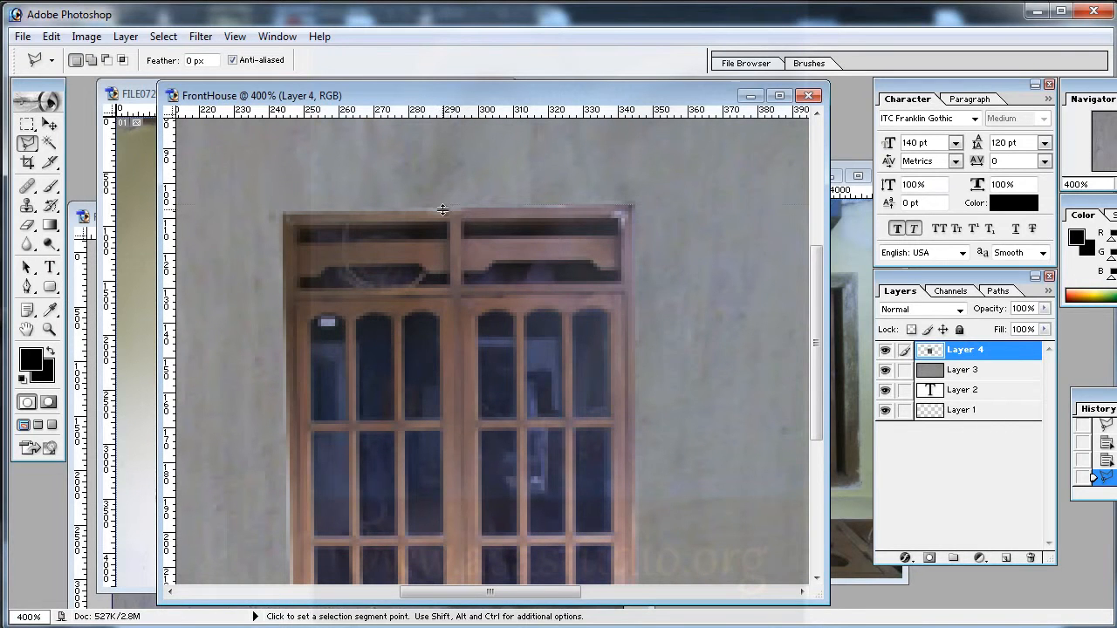
pyautogui.hotkey('ctrl', 'z')
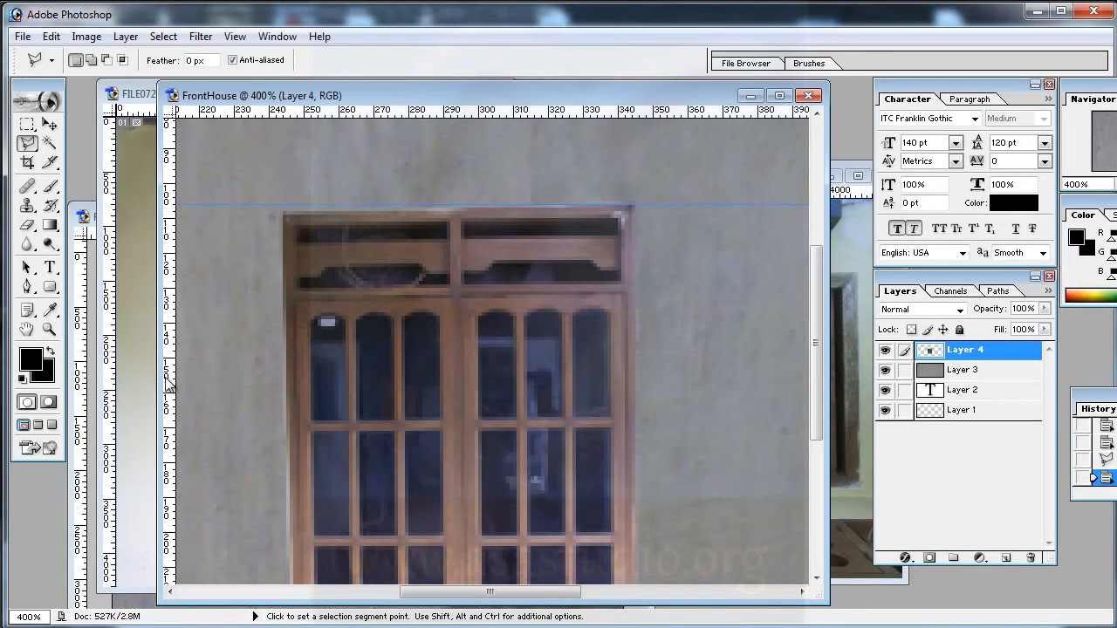
pyautogui.moveTo(259, 390); pyautogui.dragTo(280, 391)
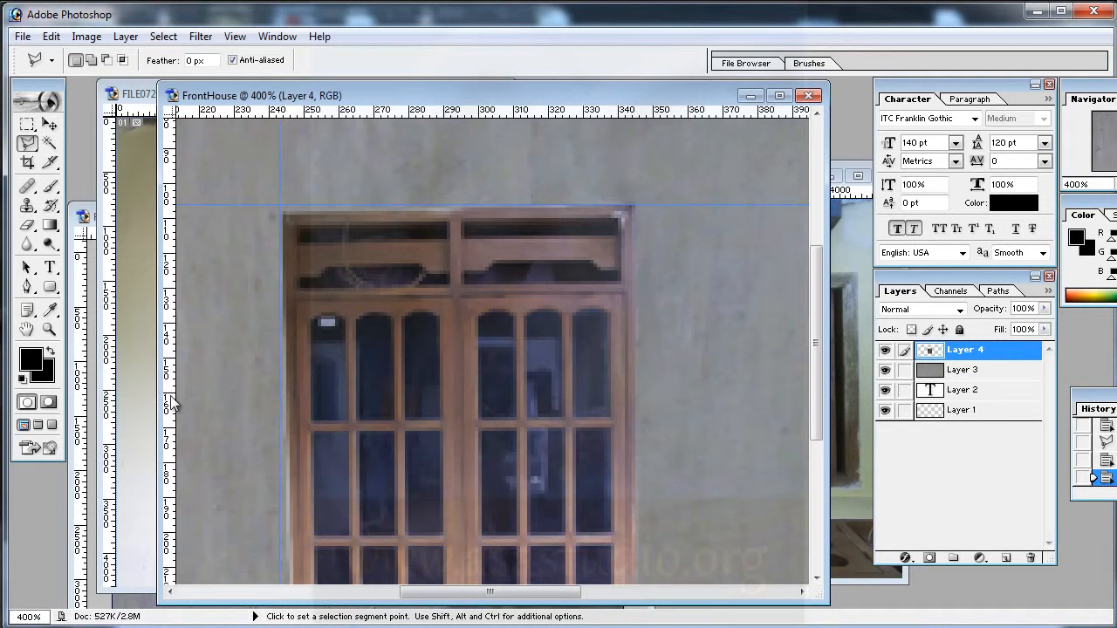
pyautogui.moveTo(542, 395); pyautogui.dragTo(636, 404)
pyautogui.scroll(-2, 465, 275)
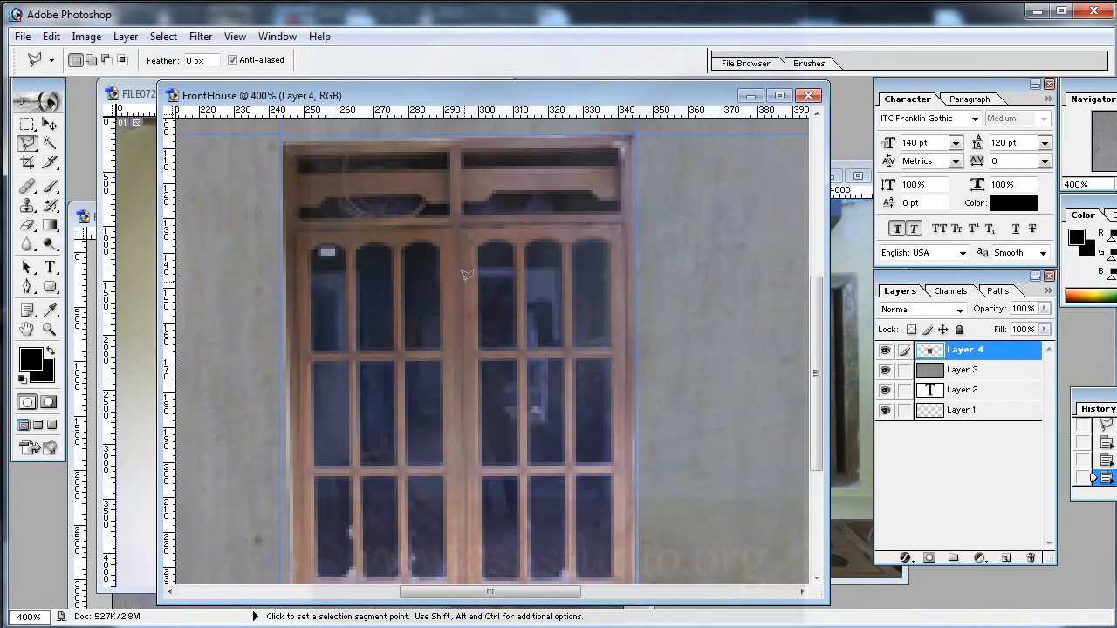
# Step: Distort the window on Layer 4 with a free transform, pulling its four corners out to line up with the guides
pyautogui.hotkey('ctrl', '-')
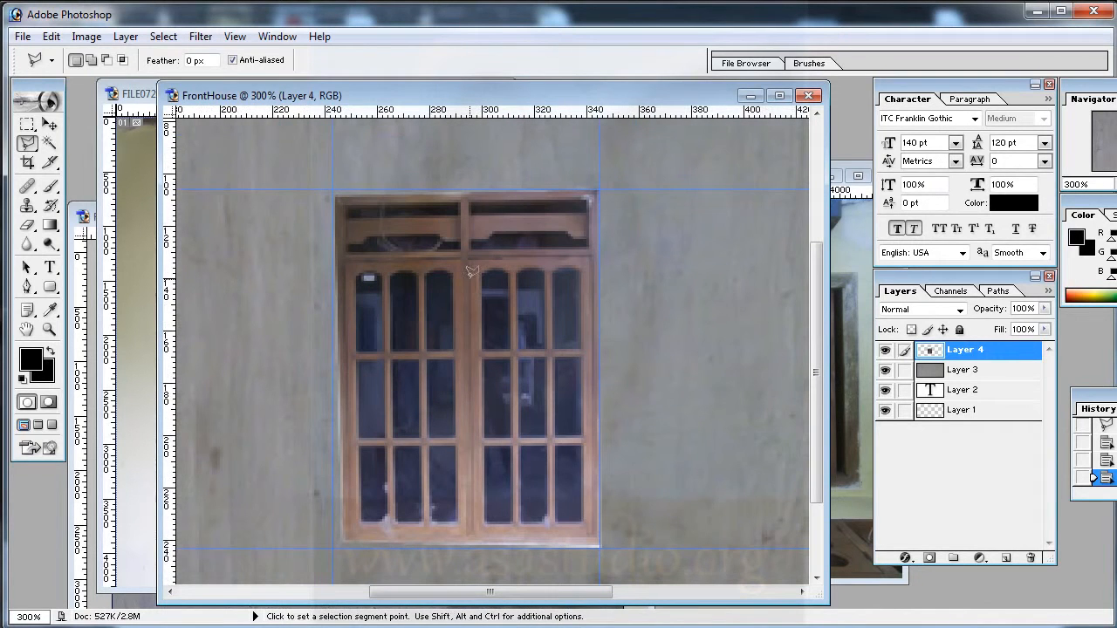
pyautogui.rightClick(427, 269)
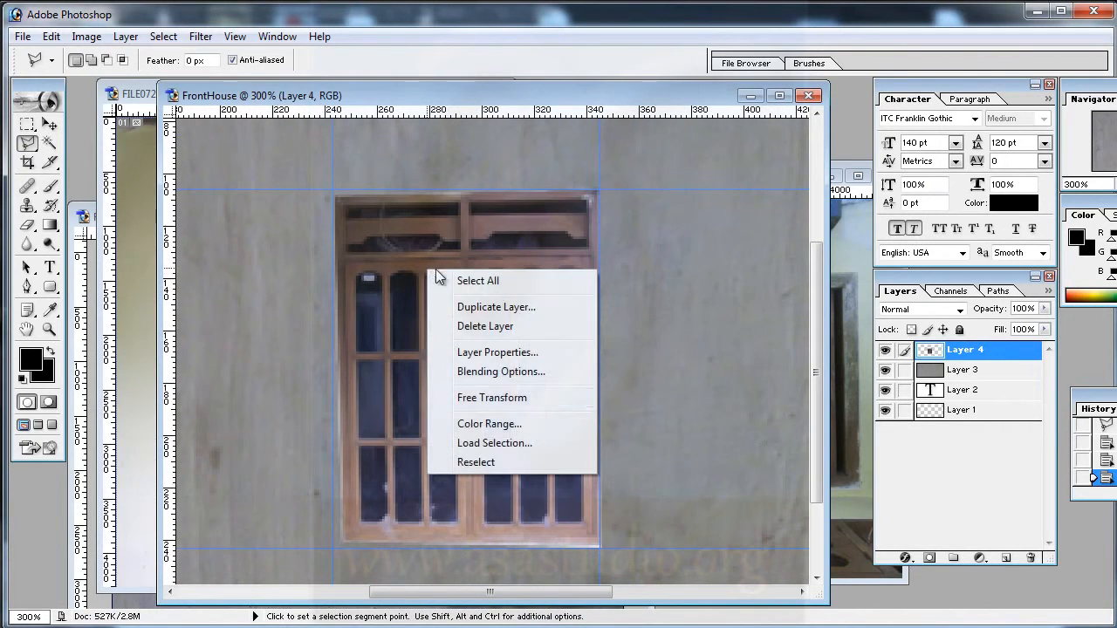
pyautogui.click(493, 397)
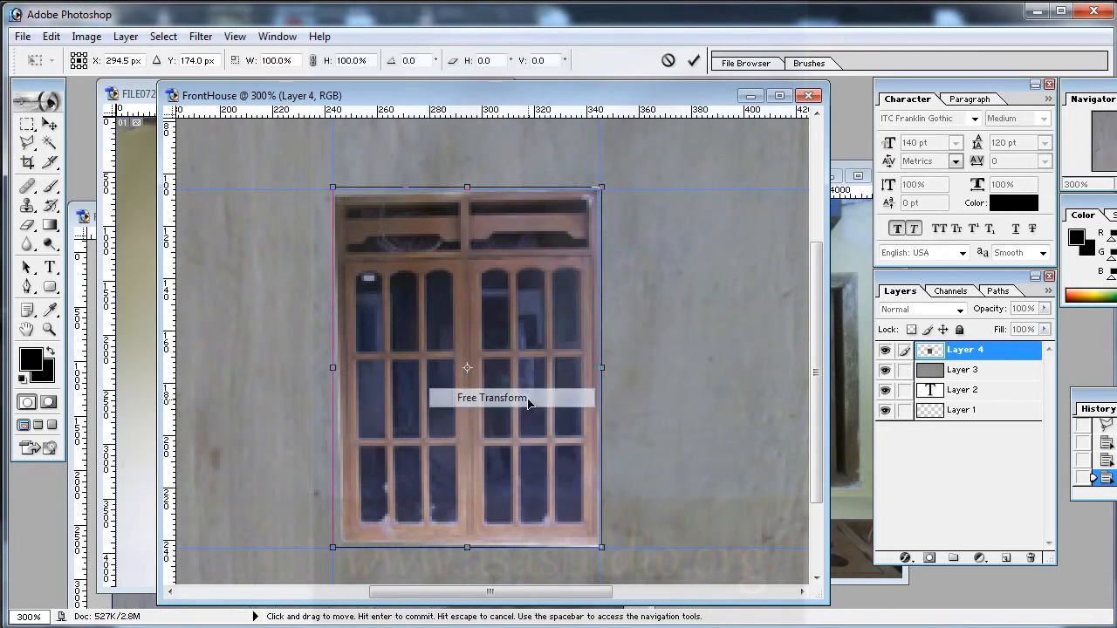
pyautogui.rightClick(427, 286)
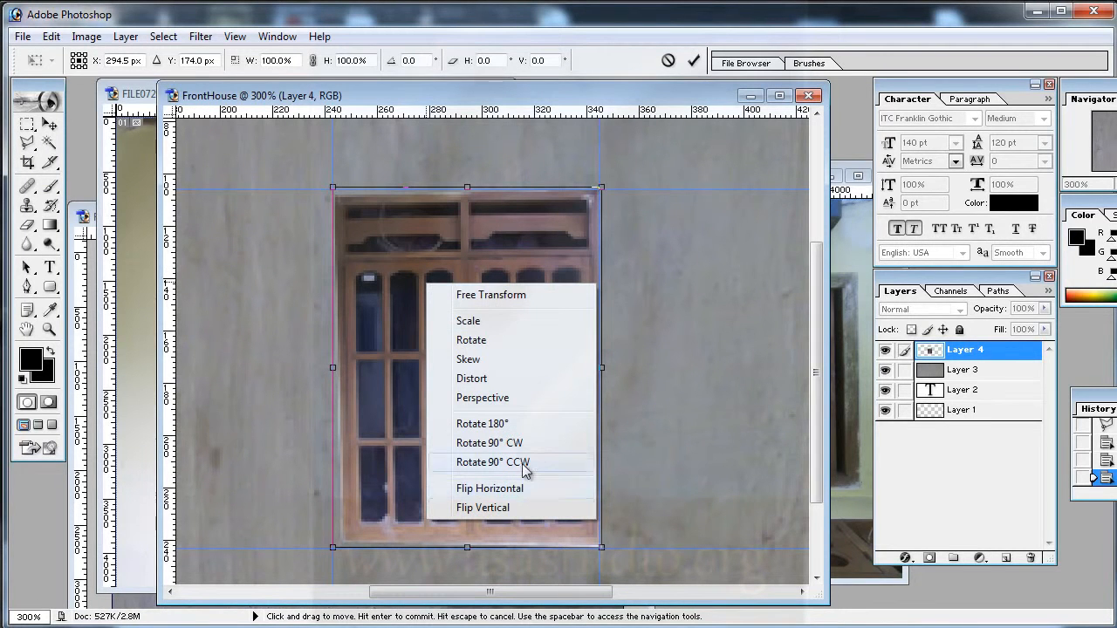
pyautogui.click(509, 376)
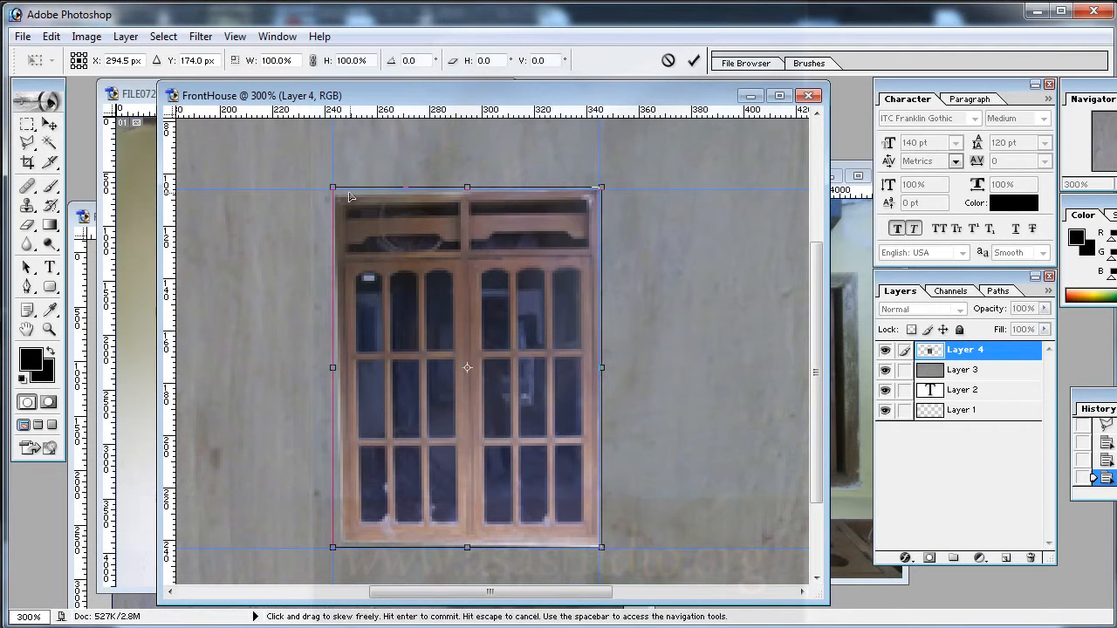
pyautogui.moveTo(334, 190); pyautogui.dragTo(333, 182)
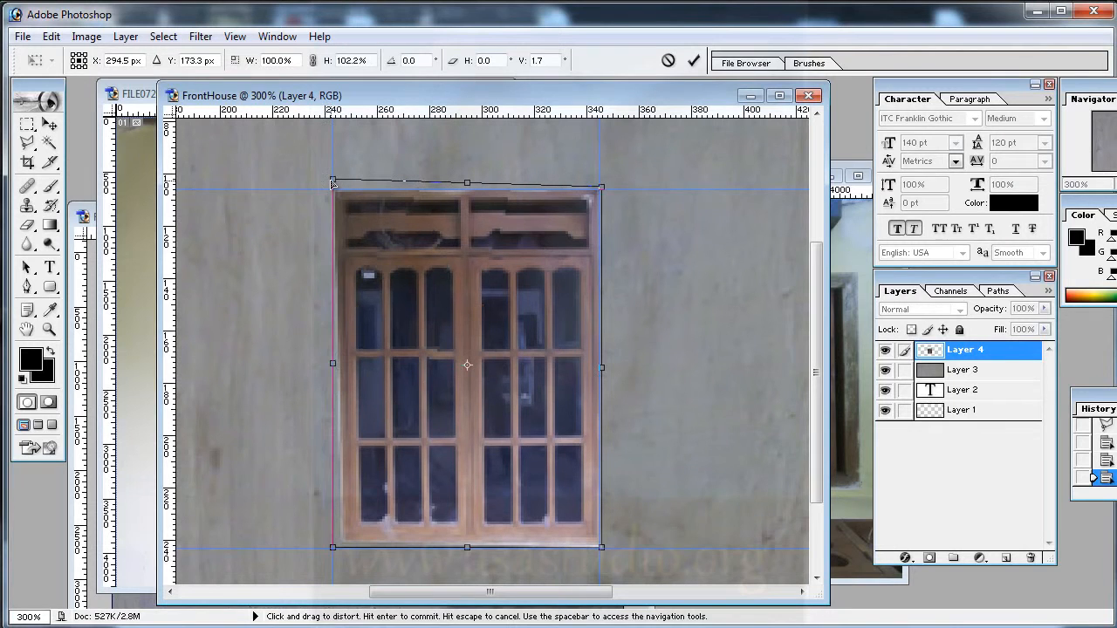
pyautogui.moveTo(603, 188); pyautogui.dragTo(608, 189)
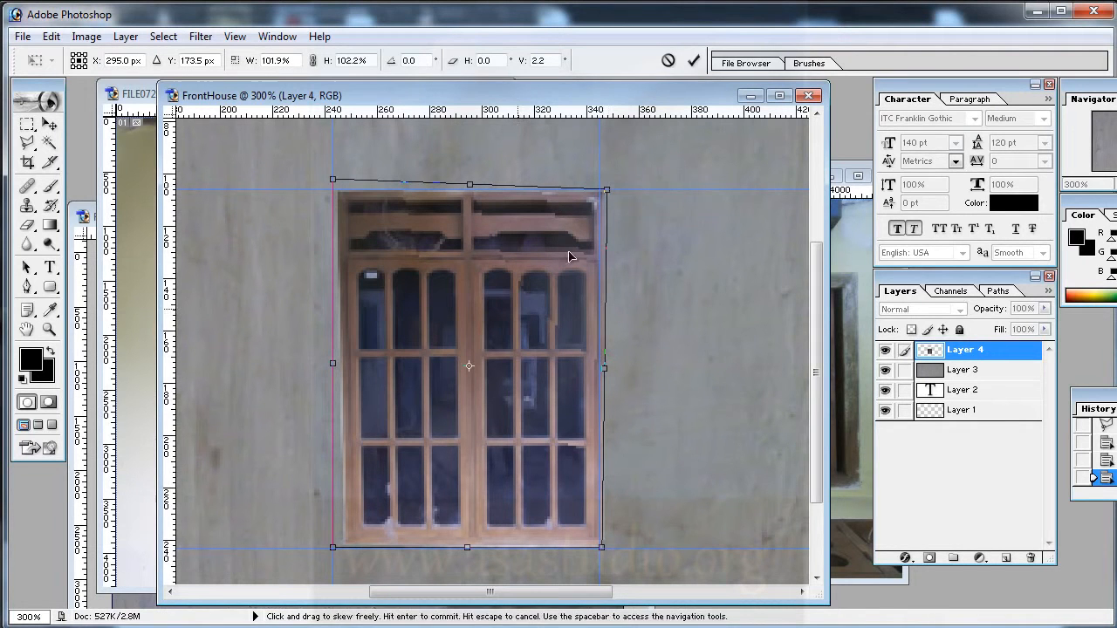
pyautogui.moveTo(332, 548); pyautogui.dragTo(322, 558)
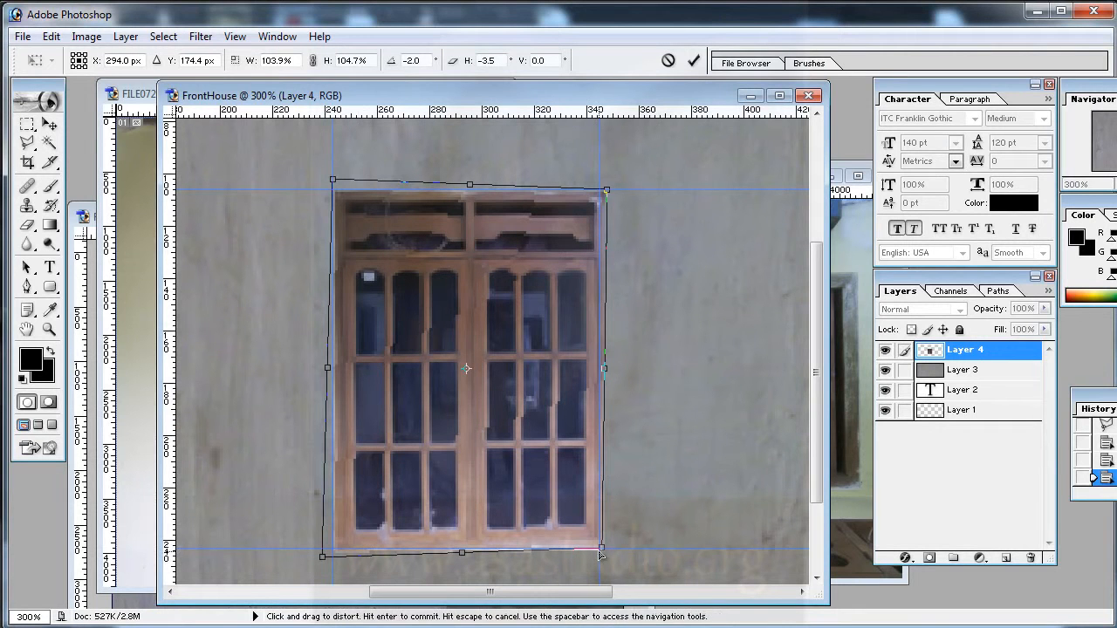
pyautogui.moveTo(603, 548); pyautogui.dragTo(607, 551)
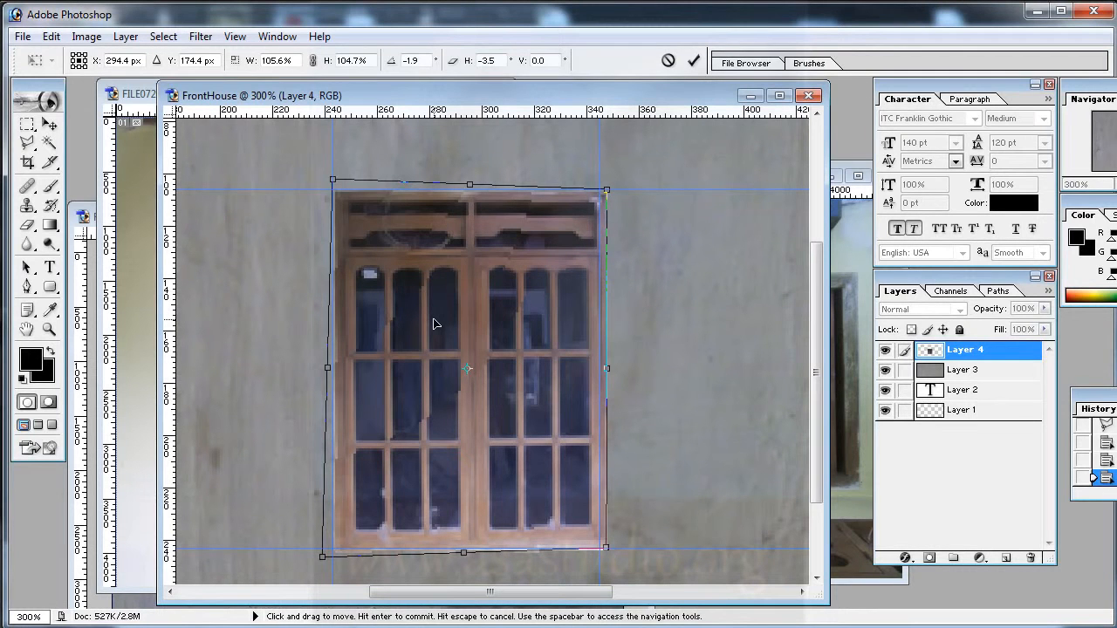
pyautogui.press('Return')
pyautogui.press('l')
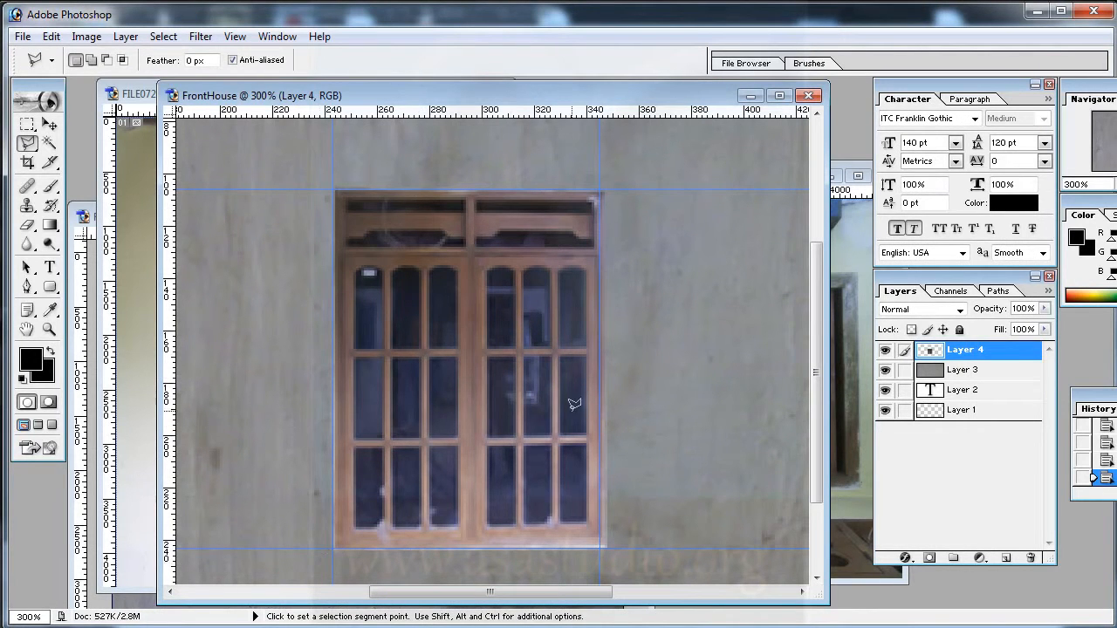
# Step: Free-transform the window on Layer 4 to 96.2% width so its sides fit between the vertical guides
pyautogui.rightClick(435, 280)
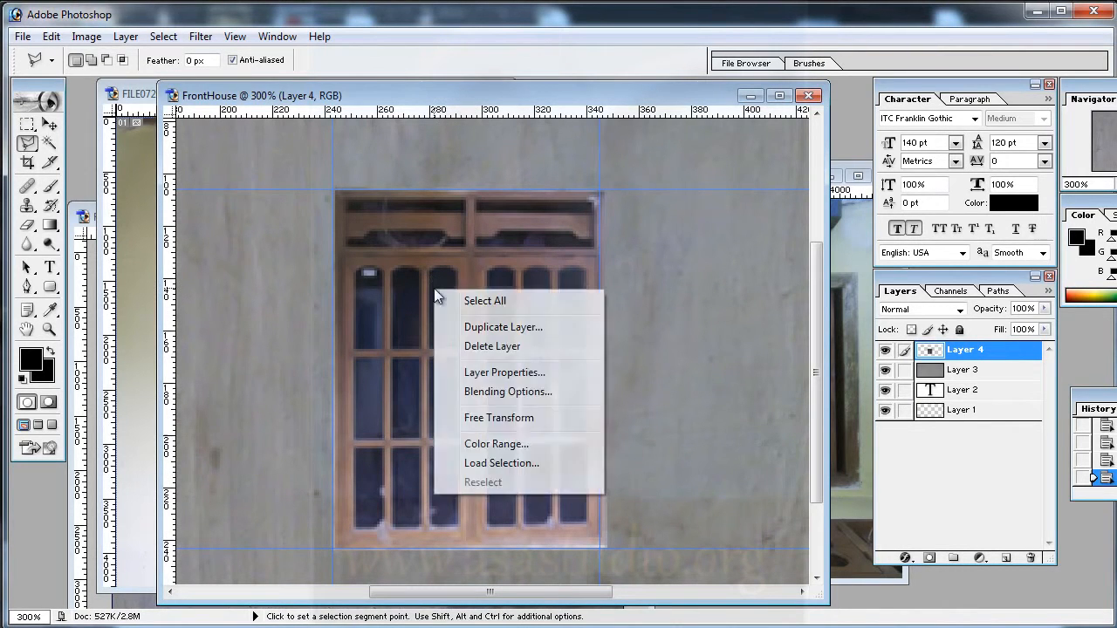
pyautogui.click(509, 420)
pyautogui.moveTo(607, 371); pyautogui.dragTo(598, 371)
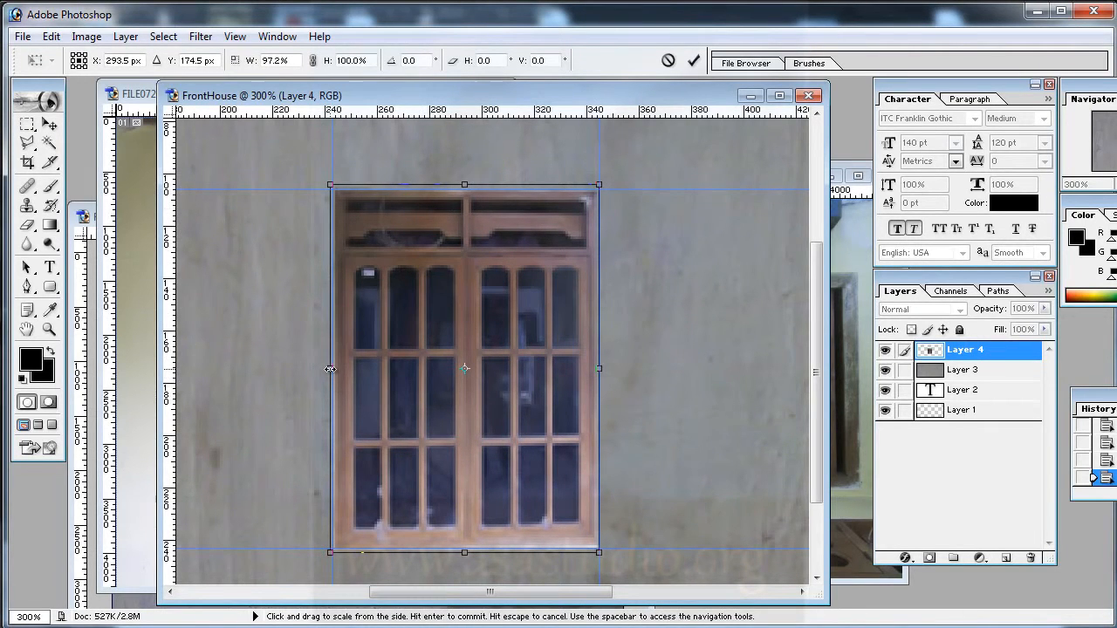
pyautogui.moveTo(327, 369); pyautogui.dragTo(327, 369)
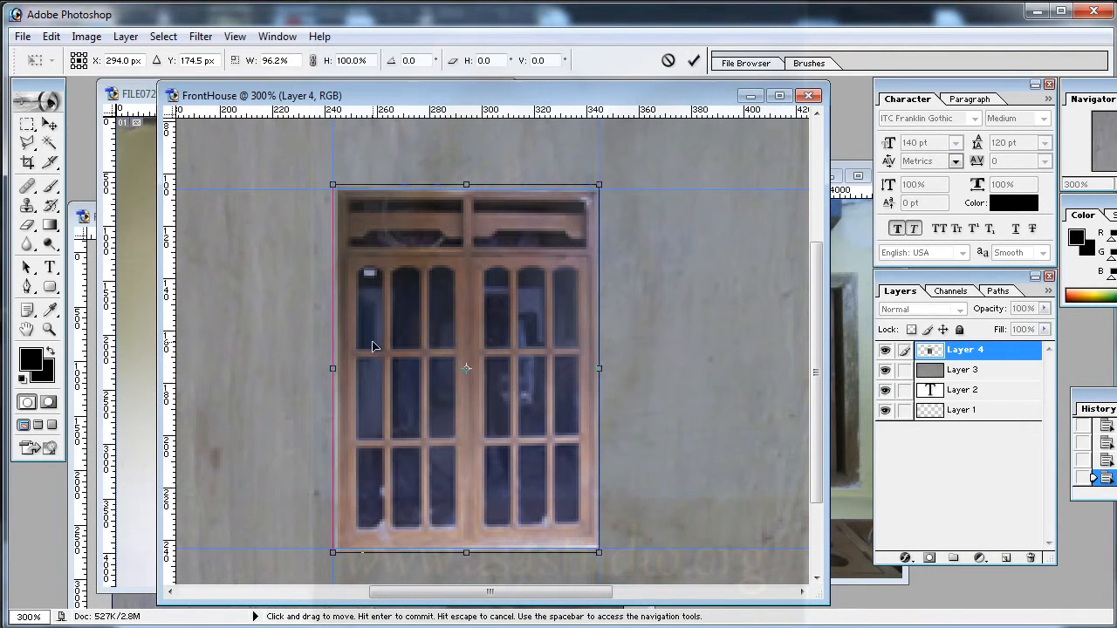
pyautogui.press('Return')
pyautogui.press('l')
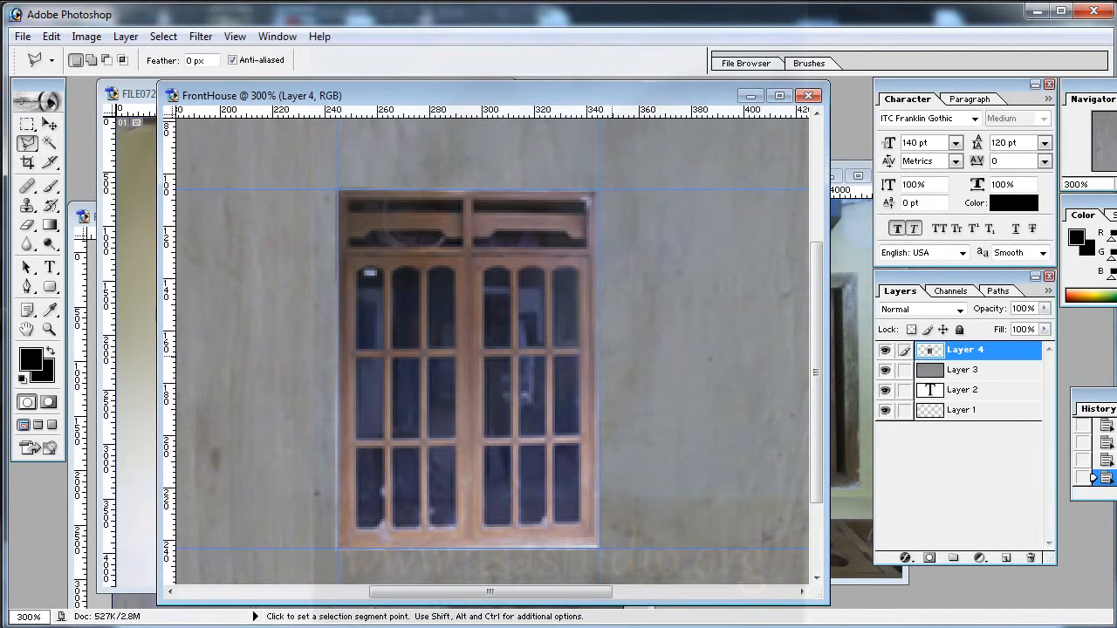
# Step: Examine the window frame's top, side and bottom edges up close against the guides
pyautogui.hotkey('ctrl', '+')
pyautogui.hotkey('ctrl', '+')
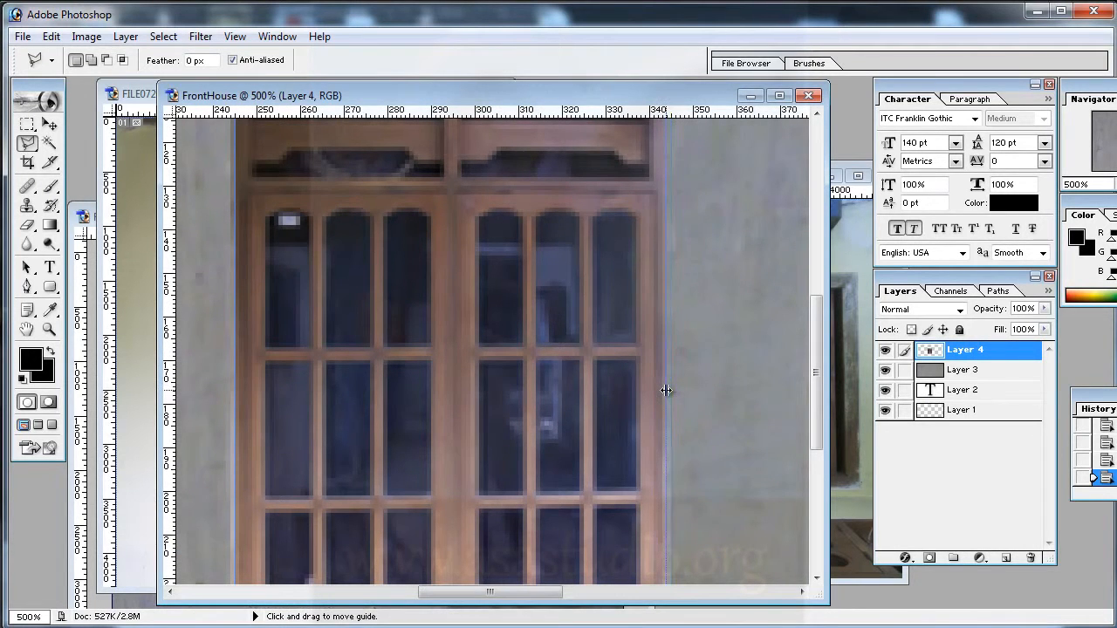
pyautogui.scroll(3, 527, 277)
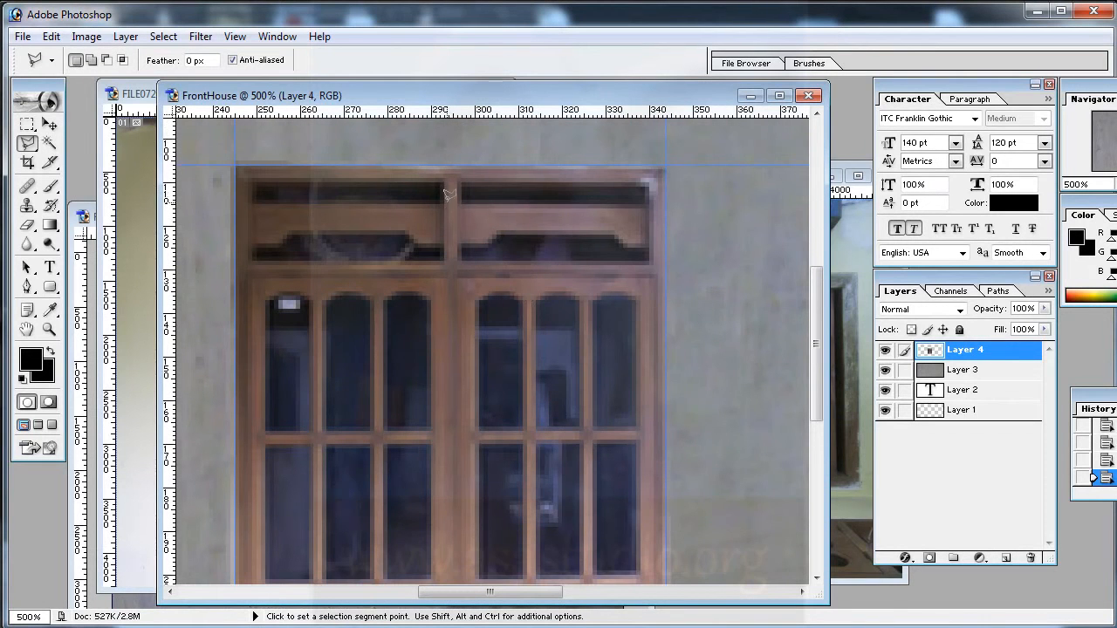
pyautogui.scroll(-3, 462, 225)
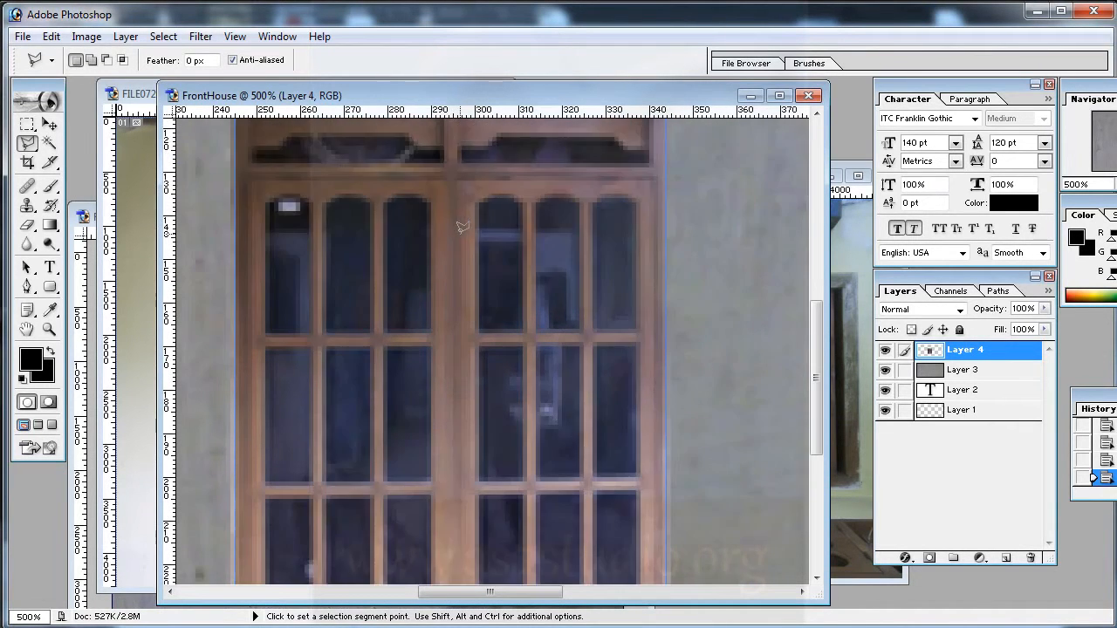
pyautogui.scroll(-9, 462, 224)
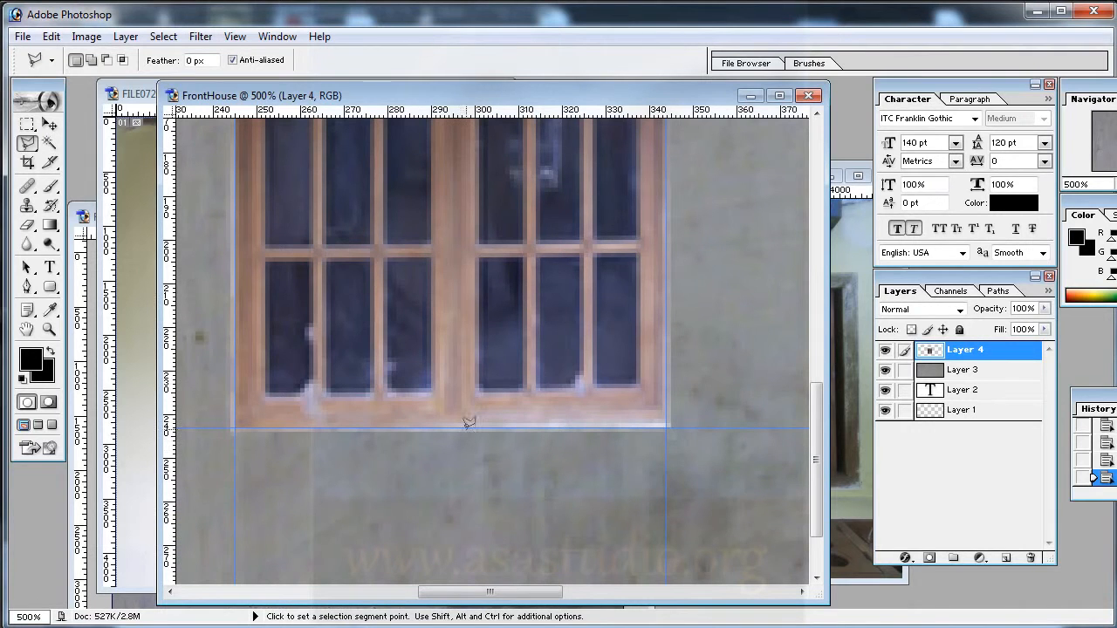
pyautogui.hotkey('ctrl', '-')
pyautogui.hotkey('ctrl', '-')
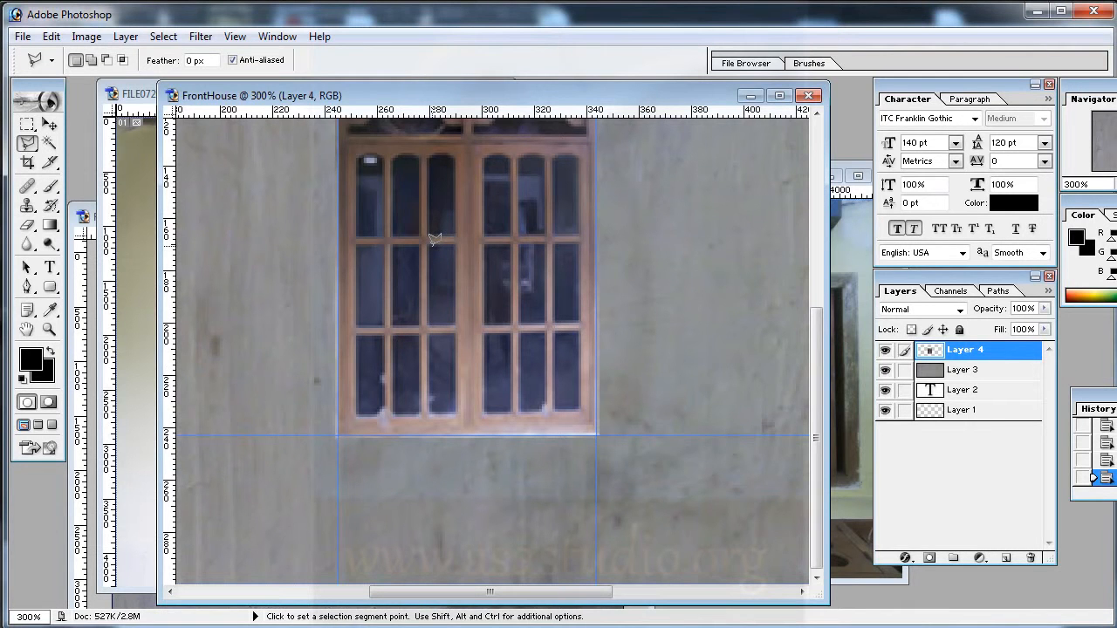
pyautogui.moveTo(437, 237); pyautogui.dragTo(415, 341)
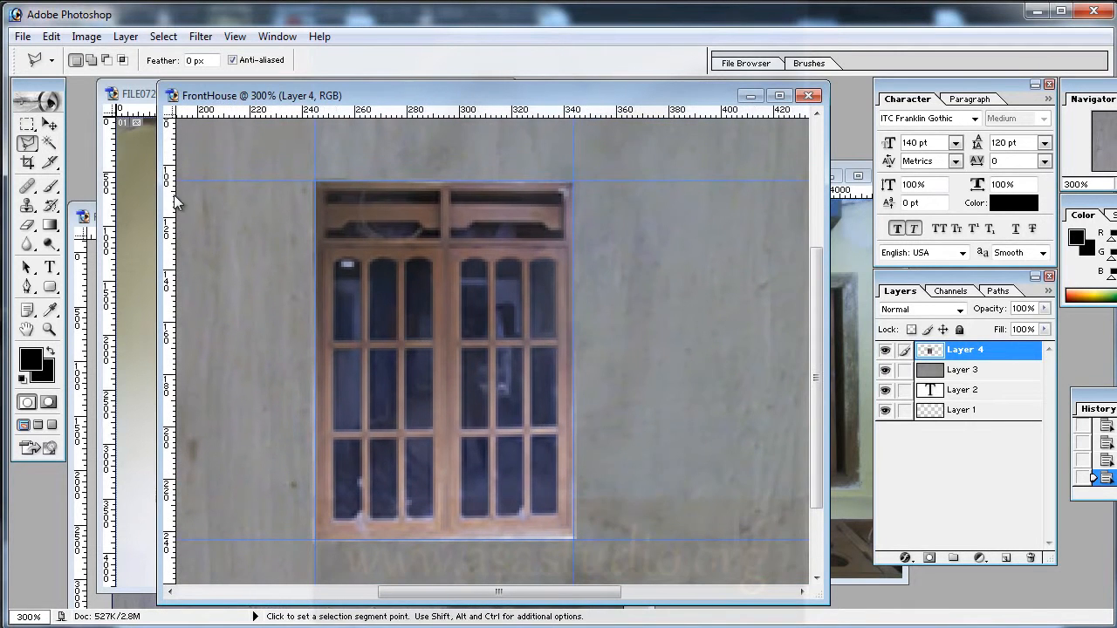
# Step: Marquee the window along the four guides, invert the selection, delete the excess outside it on Layer 4, and deselect
pyautogui.click(27, 124)
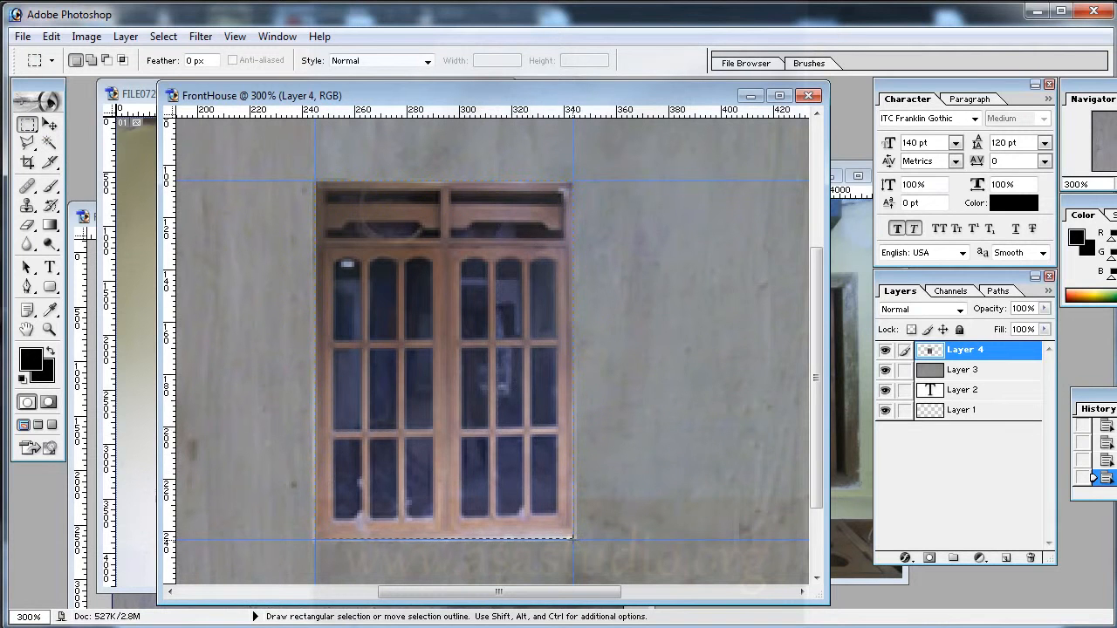
pyautogui.moveTo(574, 538); pyautogui.dragTo(574, 538)
pyautogui.rightClick(402, 334)
pyautogui.click(454, 365)
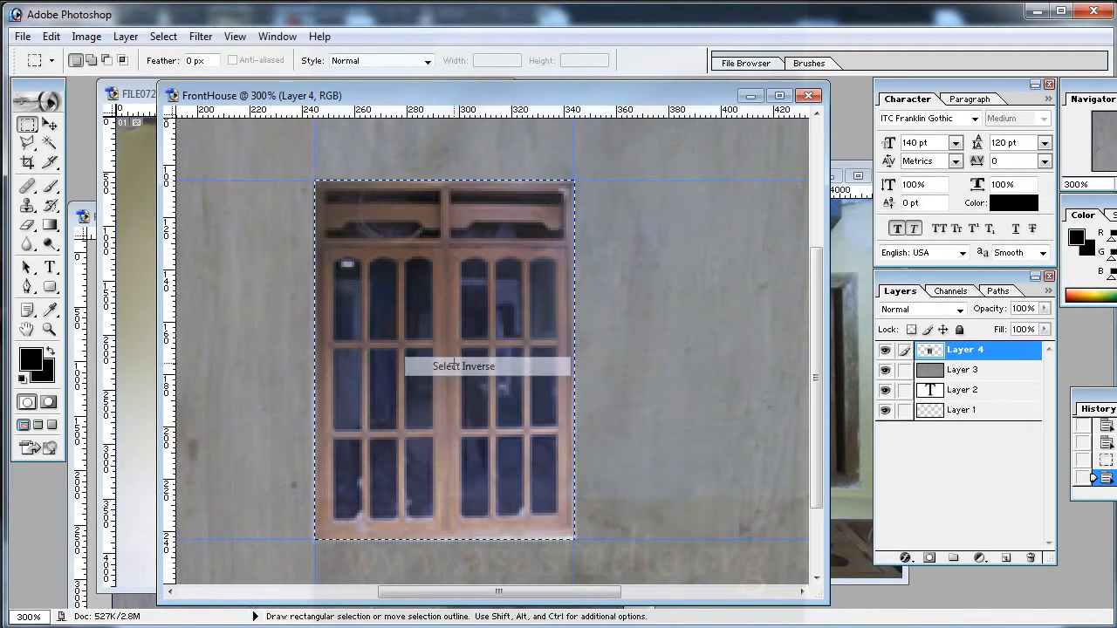
pyautogui.hotkey('ctrl', 'd')
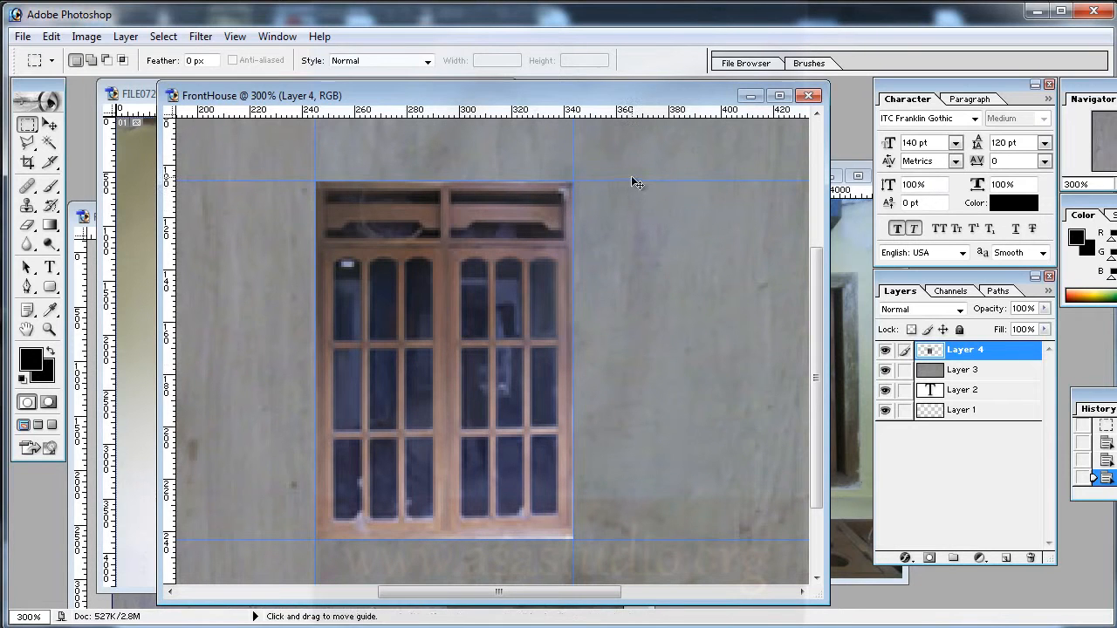
# Step: Remove the four guides around the window
pyautogui.moveTo(635, 180); pyautogui.dragTo(641, 5)
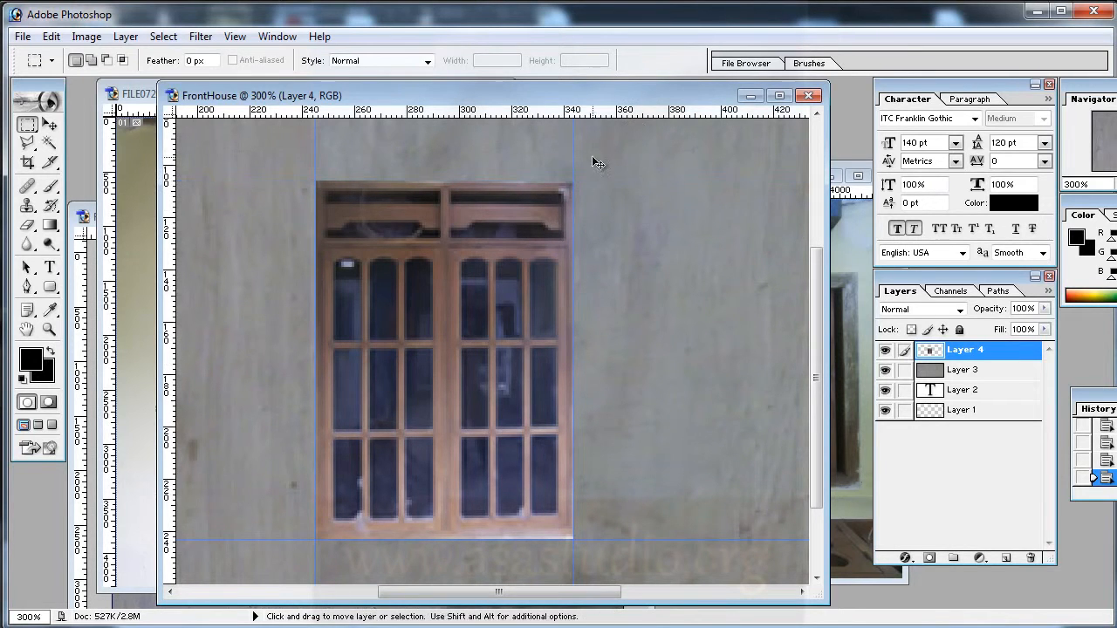
pyautogui.moveTo(573, 158); pyautogui.dragTo(838, 175)
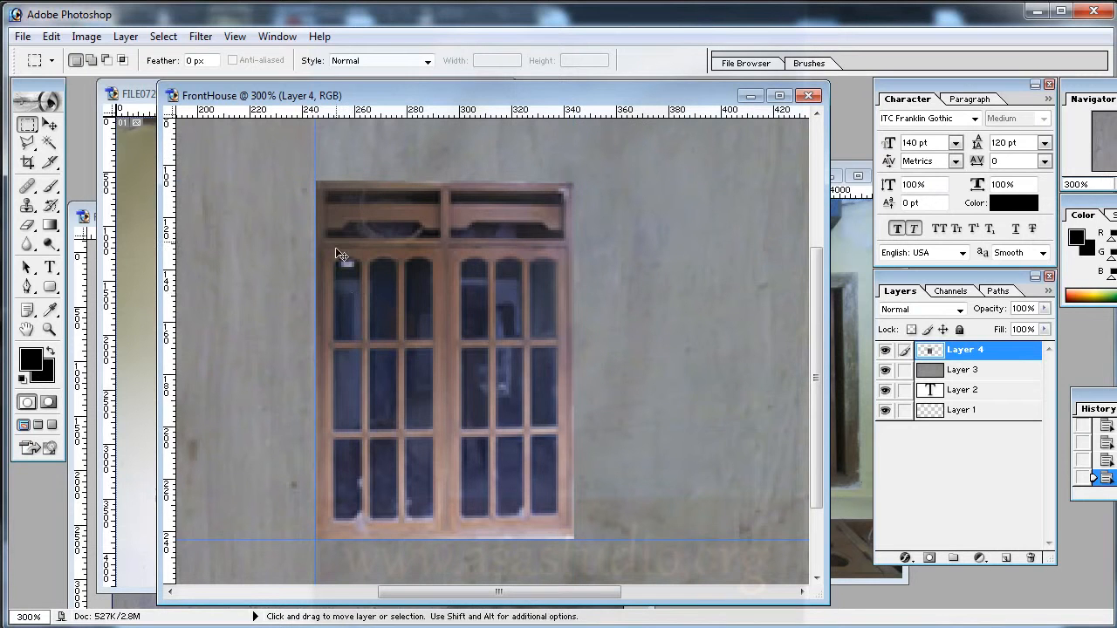
pyautogui.moveTo(314, 168); pyautogui.dragTo(11, 171)
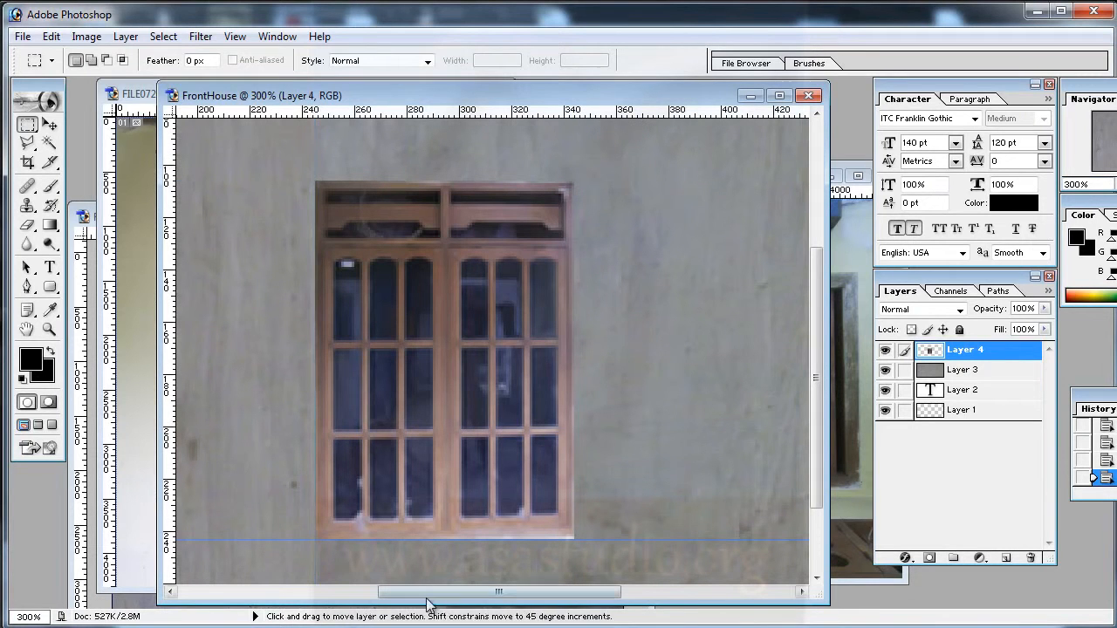
pyautogui.moveTo(412, 552); pyautogui.dragTo(417, 611)
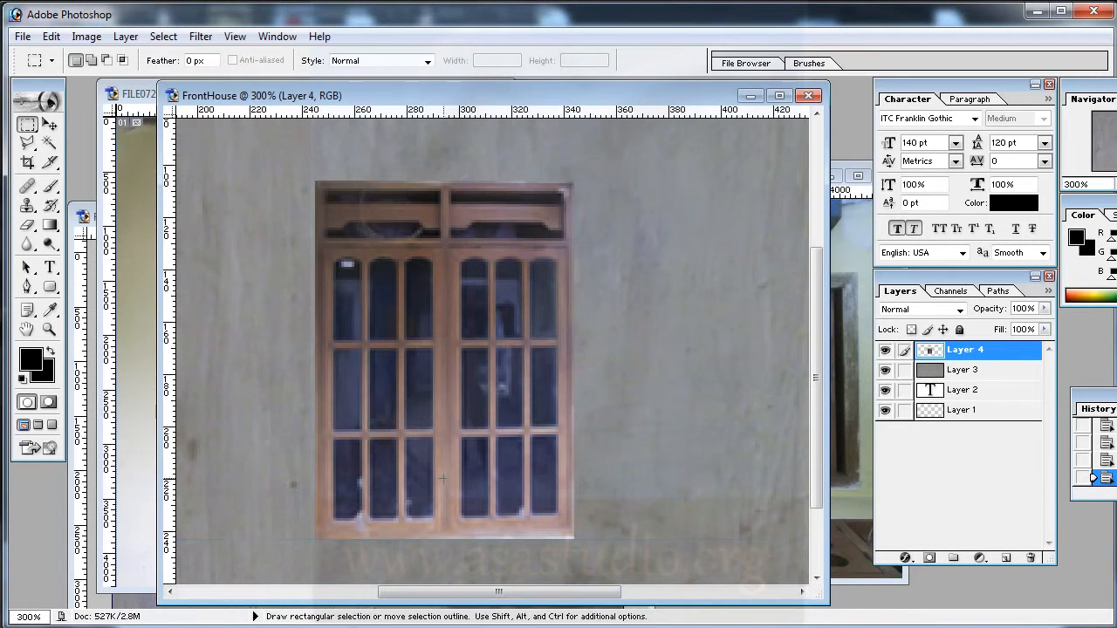
# Step: Duplicate Layer 4 and move the copy directly to the right of the original window, level with it
pyautogui.hotkey('ctrl', '-')
pyautogui.hotkey('ctrl', '-')
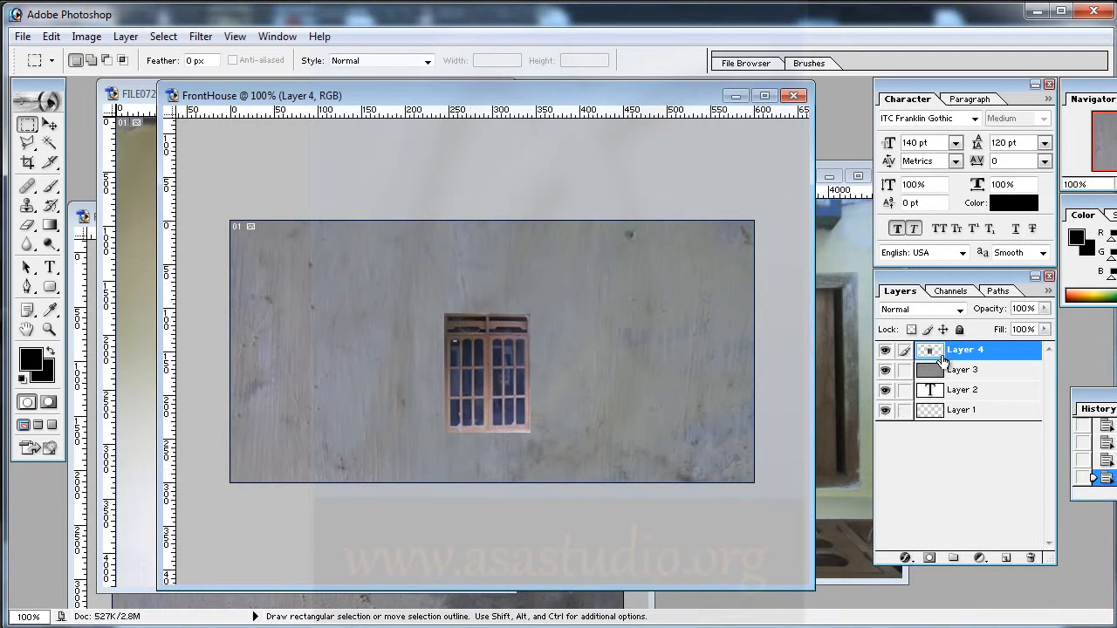
pyautogui.moveTo(938, 352); pyautogui.dragTo(1006, 557)
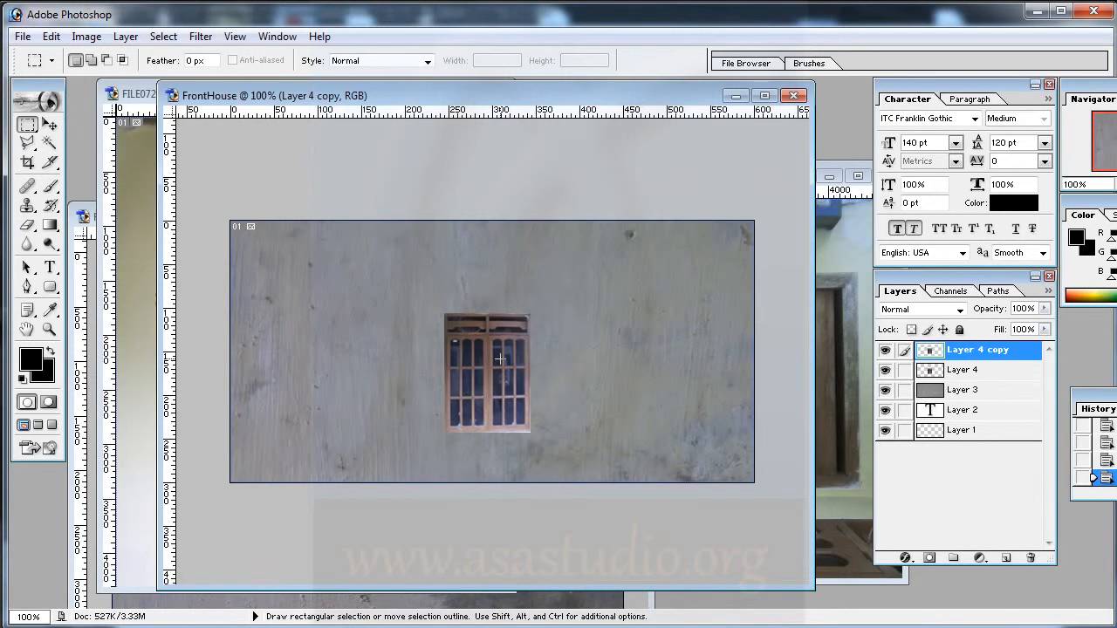
pyautogui.click(50, 125)
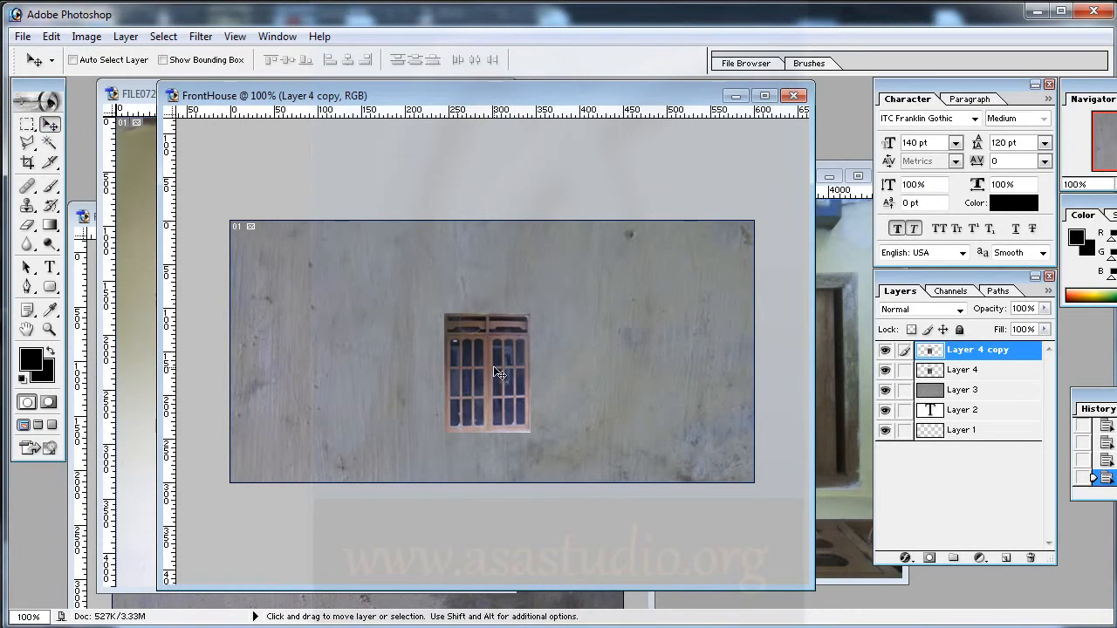
pyautogui.moveTo(498, 374); pyautogui.dragTo(594, 374)
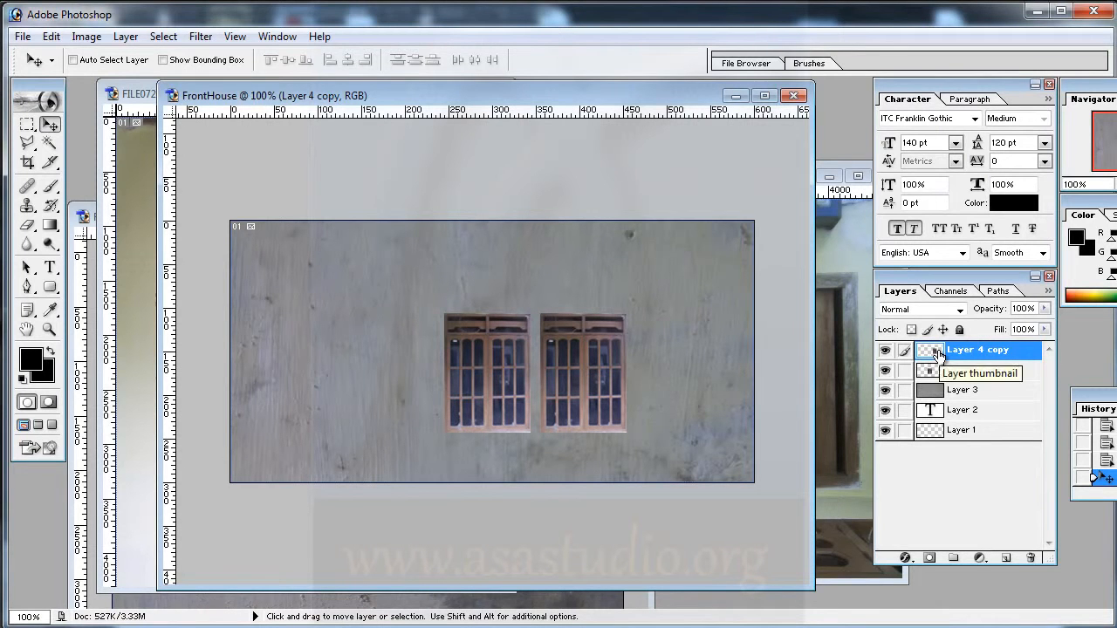
# Step: Duplicate the second window's layer and place the copy to its right as a third window with matching spacing
pyautogui.moveTo(939, 353); pyautogui.dragTo(1006, 560)
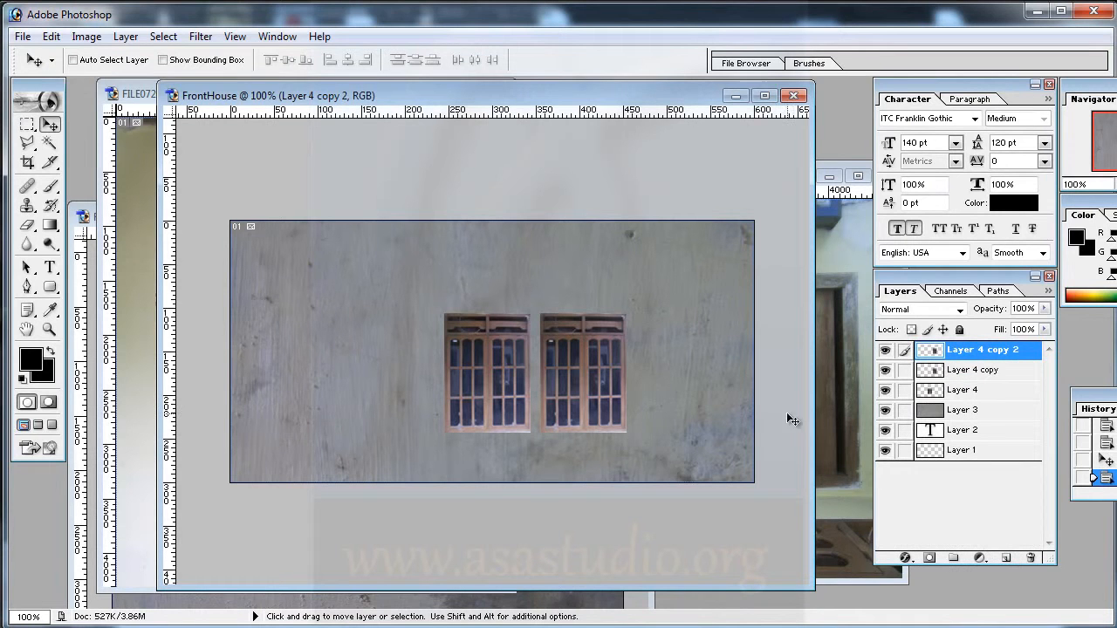
pyautogui.moveTo(583, 363); pyautogui.dragTo(679, 362)
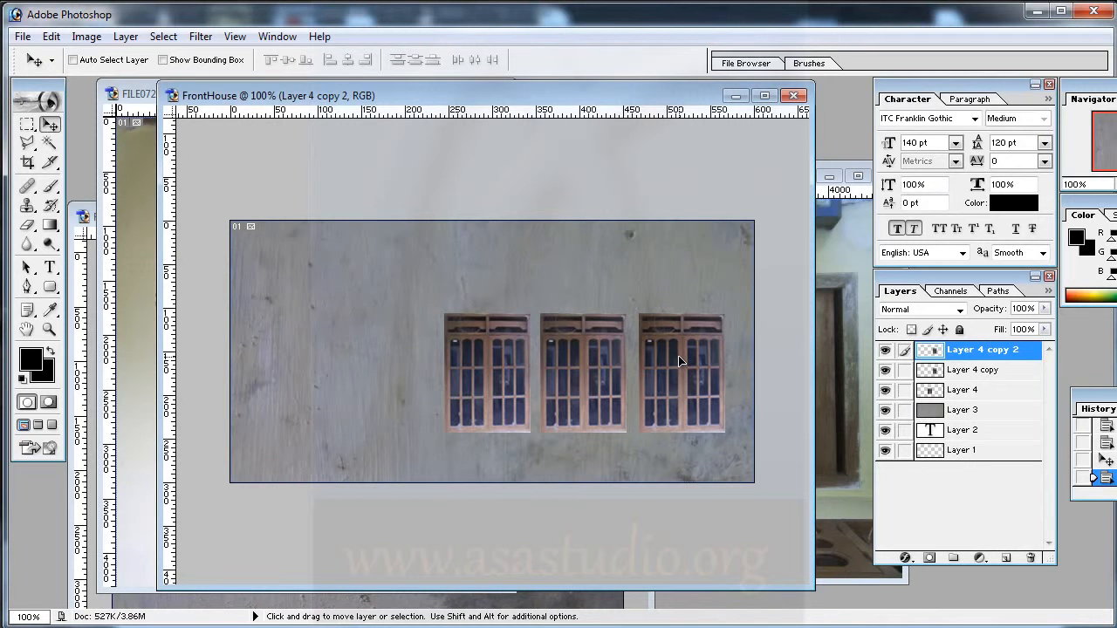
pyautogui.moveTo(680, 361); pyautogui.dragTo(680, 361)
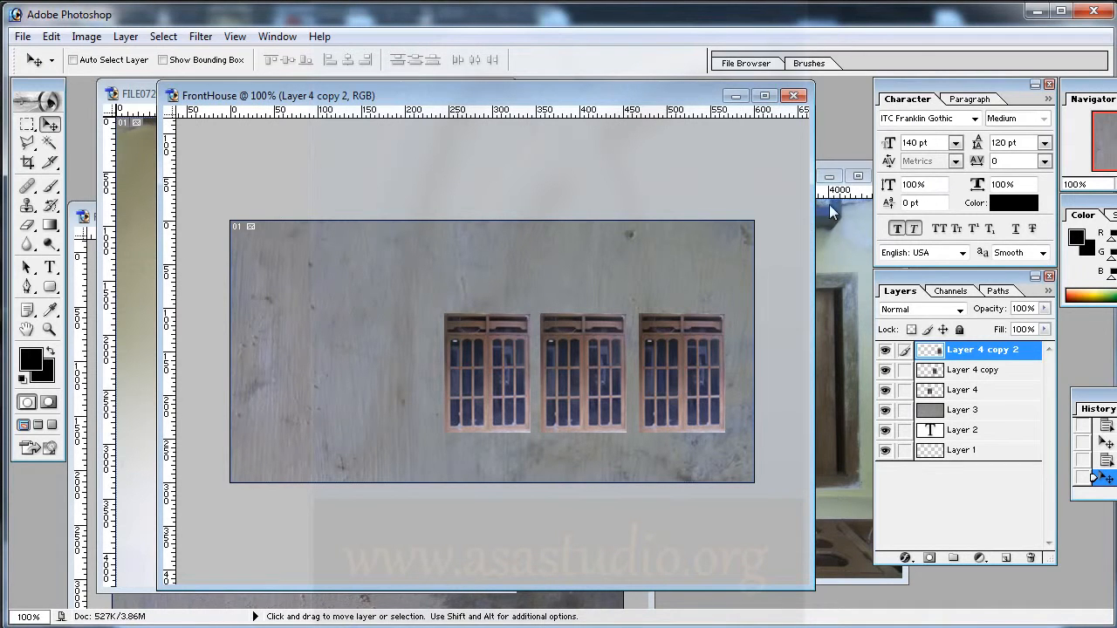
# Step: Copy the door photo from FILE0727.JPG into the FrontHouse document as a new layer
pyautogui.click(843, 348)
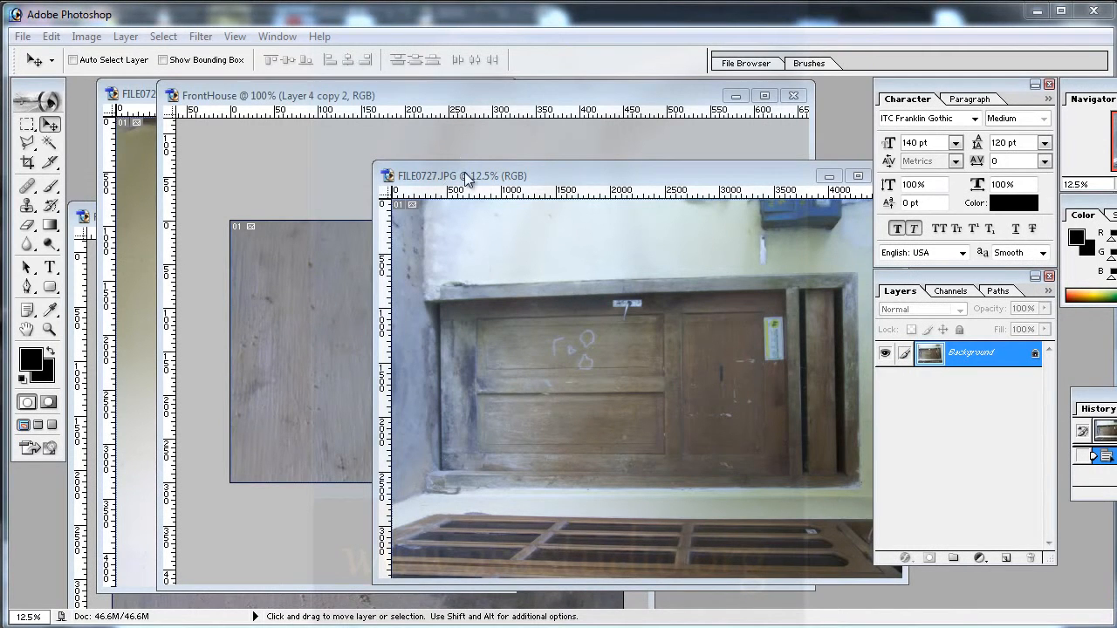
pyautogui.moveTo(462, 172); pyautogui.dragTo(435, 194)
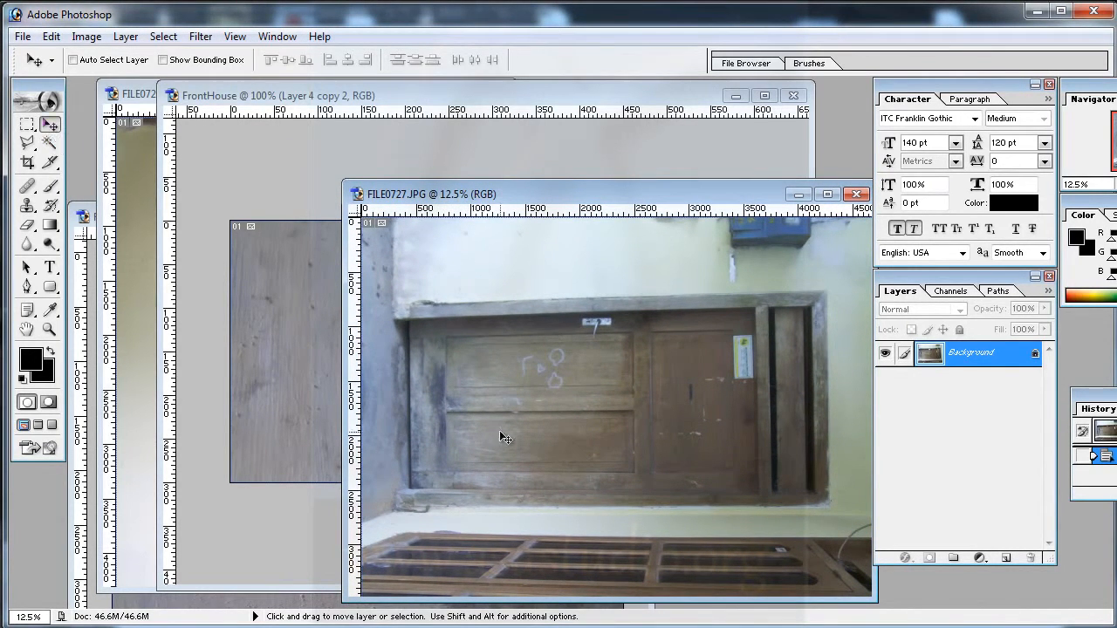
pyautogui.moveTo(499, 430); pyautogui.dragTo(312, 352)
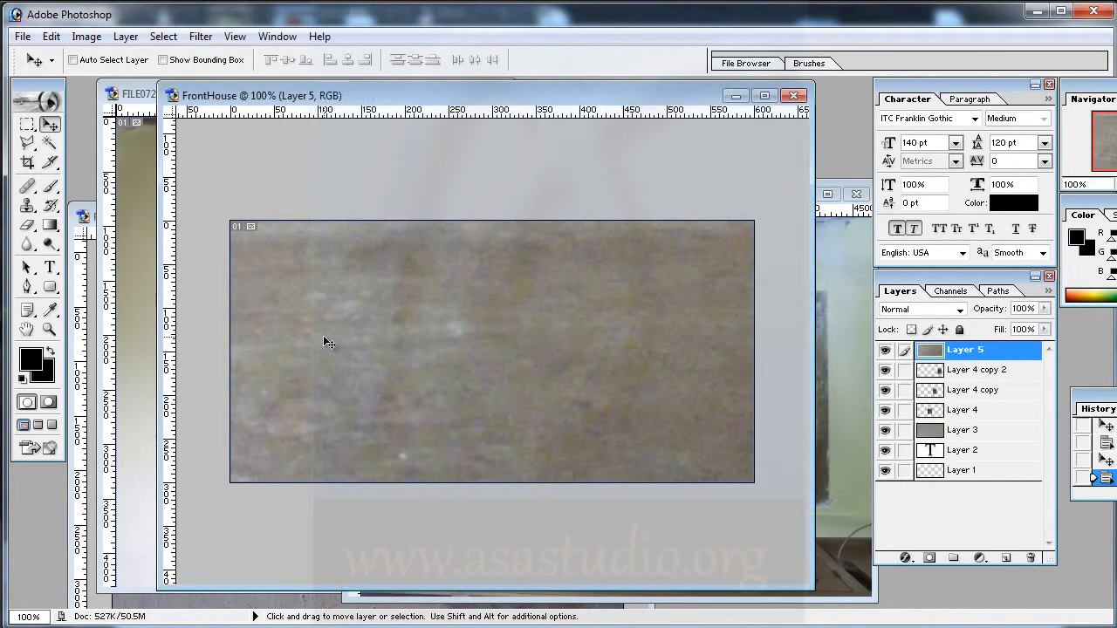
# Step: Free-transform the door photo on Layer 5, shrinking it proportionally to about 6.8% and bringing it near the canvas
pyautogui.click(27, 124)
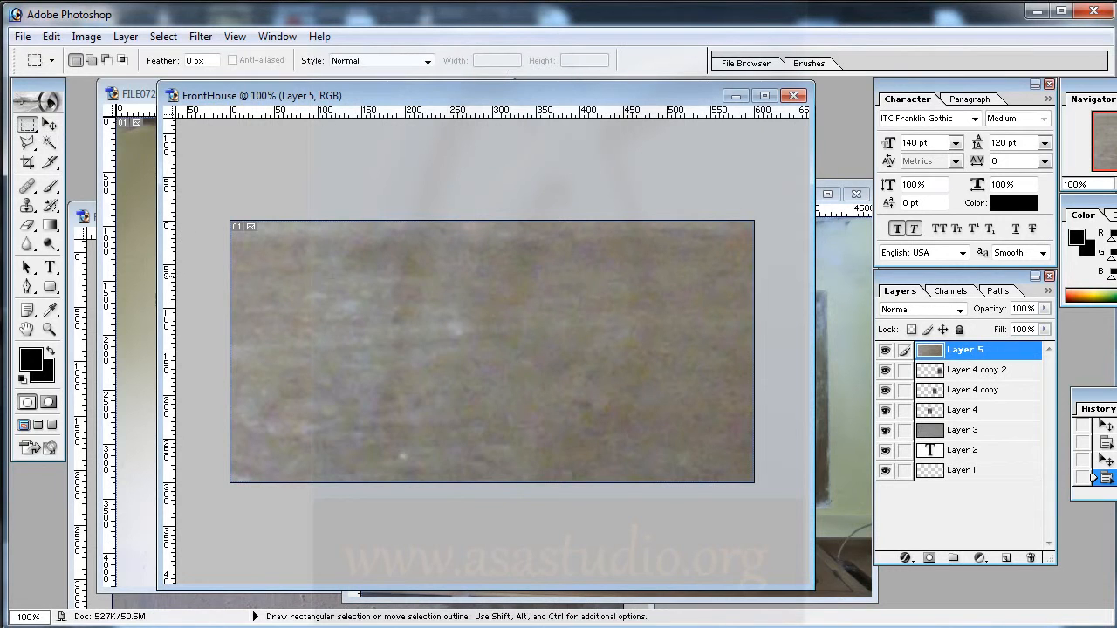
pyautogui.rightClick(331, 280)
pyautogui.click(414, 406)
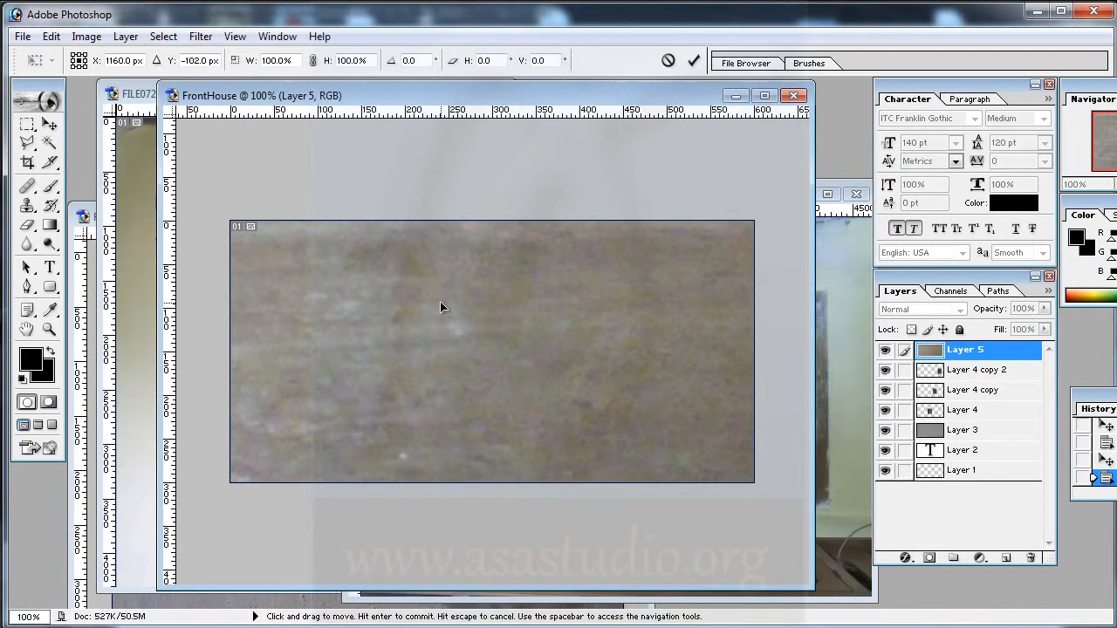
pyautogui.hotkey('ctrl', '-')
pyautogui.hotkey('ctrl', '-')
pyautogui.hotkey('ctrl', '-')
pyautogui.hotkey('ctrl', '-')
pyautogui.hotkey('ctrl', '-')
pyautogui.hotkey('ctrl', '-')
pyautogui.moveTo(331, 131); pyautogui.dragTo(686, 486)
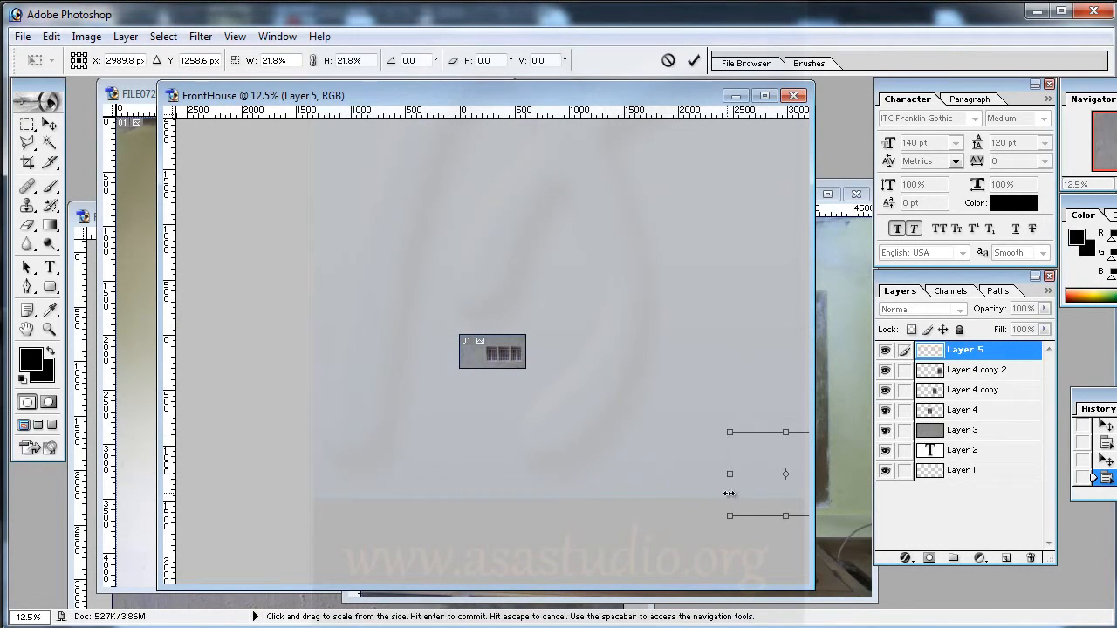
pyautogui.moveTo(759, 502); pyautogui.dragTo(467, 374)
pyautogui.moveTo(443, 306); pyautogui.dragTo(506, 374)
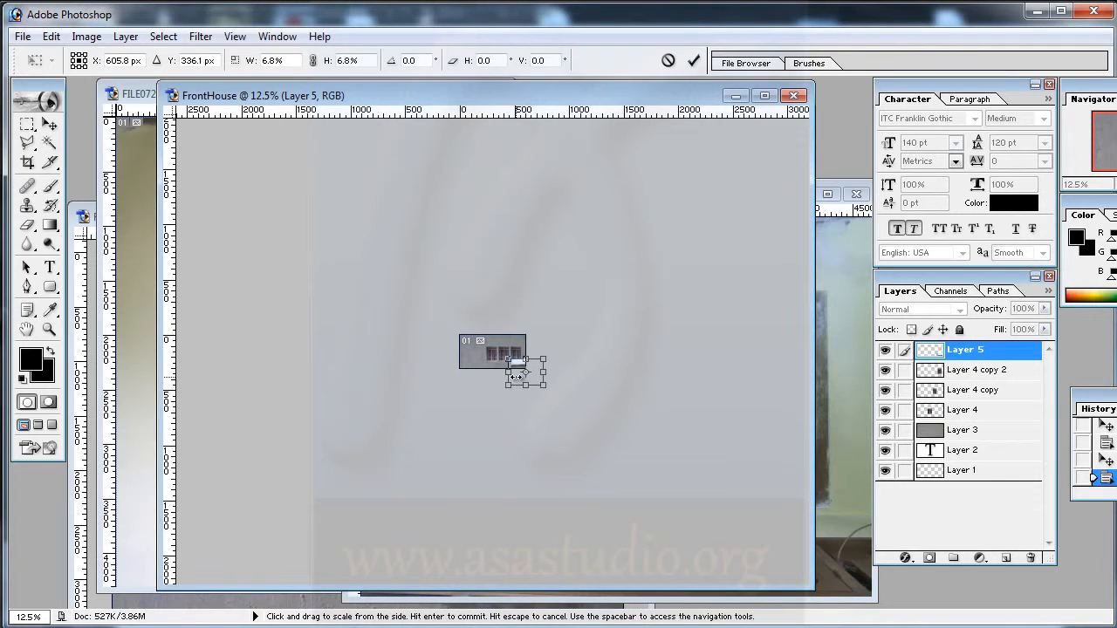
# Step: Nudge the shrunken door photo left and up until it lies fully inside the canvas, and commit the transform
pyautogui.press('Left')
pyautogui.press('Left')
pyautogui.press('Left')
pyautogui.press('Left')
pyautogui.press('Left')
pyautogui.press('Left')
pyautogui.press('Left')
pyautogui.press('Left')
pyautogui.press('Left')
pyautogui.press('Left')
pyautogui.press('Left')
pyautogui.press('Left')
pyautogui.press('Left')
pyautogui.press('Left')
pyautogui.press('Left')
pyautogui.press('Left')
pyautogui.press('Left')
pyautogui.press('Left')
pyautogui.press('Left')
pyautogui.press('Left')
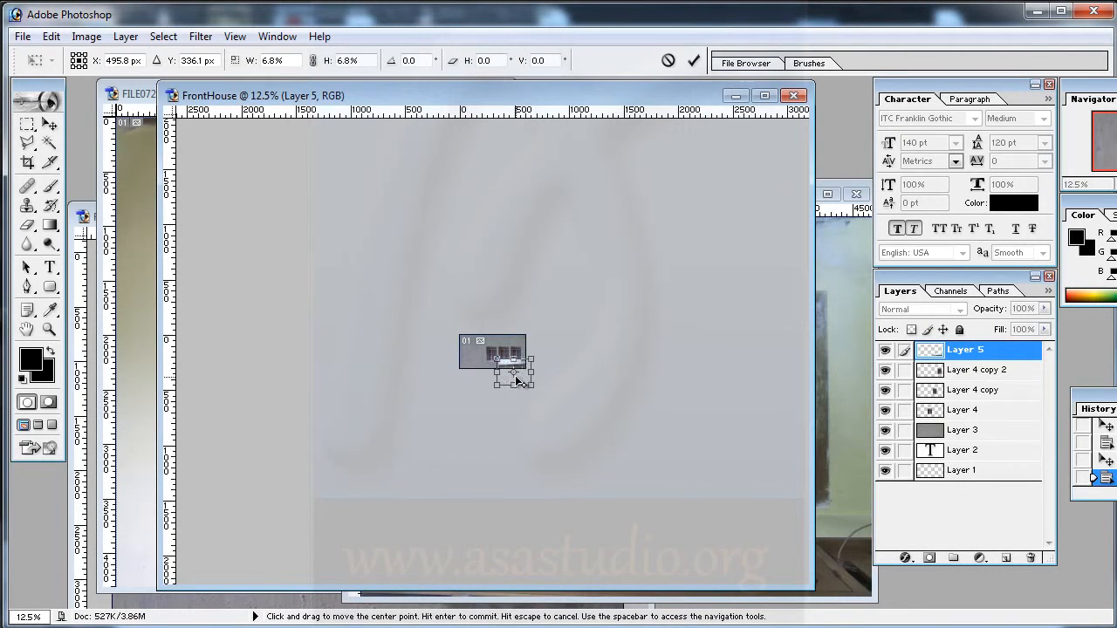
pyautogui.press('Left')
pyautogui.press('Left')
pyautogui.press('Left')
pyautogui.press('Left')
pyautogui.press('Left')
pyautogui.press('Up')
pyautogui.press('Up')
pyautogui.press('Up')
pyautogui.press('Up')
pyautogui.press('Up')
pyautogui.press('Up')
pyautogui.press('Up')
pyautogui.press('Up')
pyautogui.press('Up')
pyautogui.press('Up')
pyautogui.press('Up')
pyautogui.press('Up')
pyautogui.press('Up')
pyautogui.press('Up')
pyautogui.press('Up')
pyautogui.press('Up')
pyautogui.press('Up')
pyautogui.press('Up')
pyautogui.press('Up')
pyautogui.press('Up')
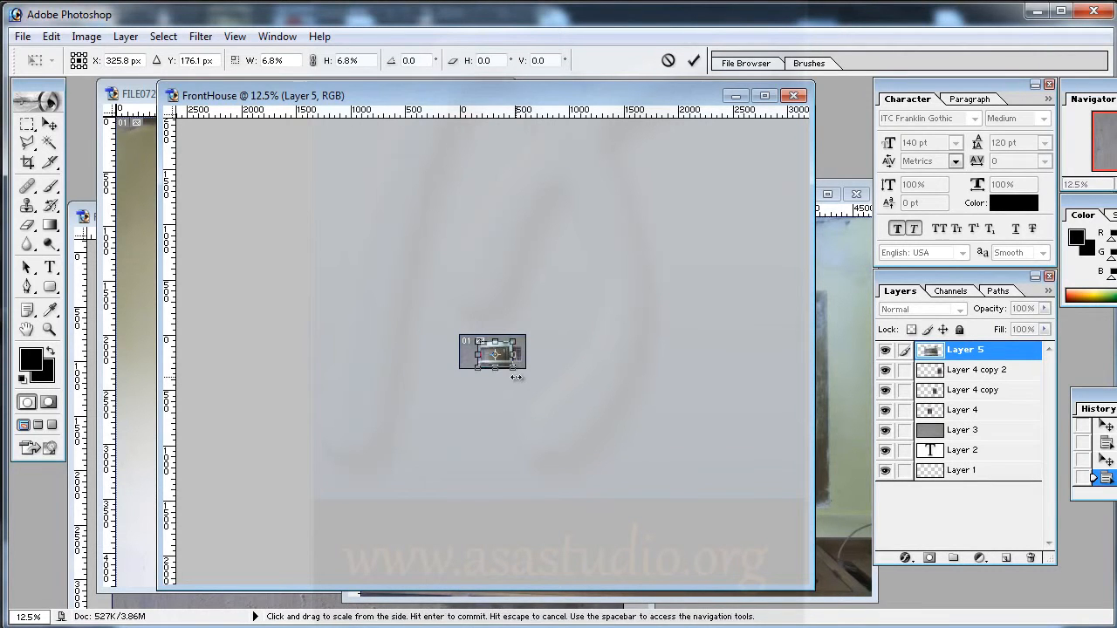
pyautogui.press('Return')
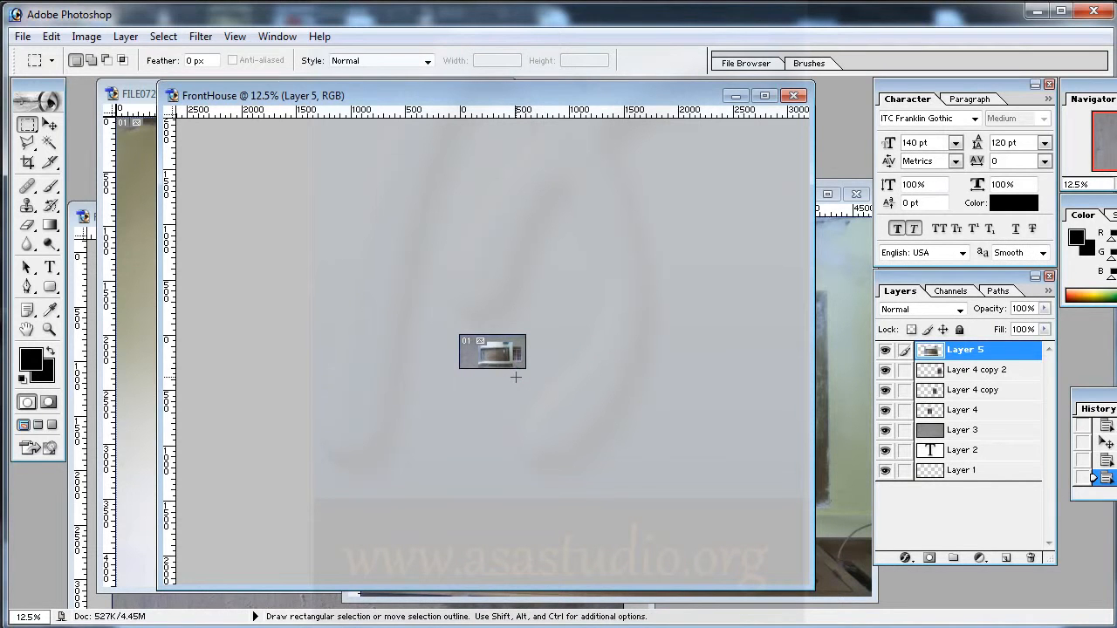
# Step: Rotate the door photo on Layer 5 by 90° counterclockwise with Free Transform so the door stands upright
pyautogui.hotkey('ctrl', '+')
pyautogui.hotkey('ctrl', '+')
pyautogui.hotkey('ctrl', '+')
pyautogui.hotkey('ctrl', '+')
pyautogui.hotkey('ctrl', '+')
pyautogui.hotkey('ctrl', '+')
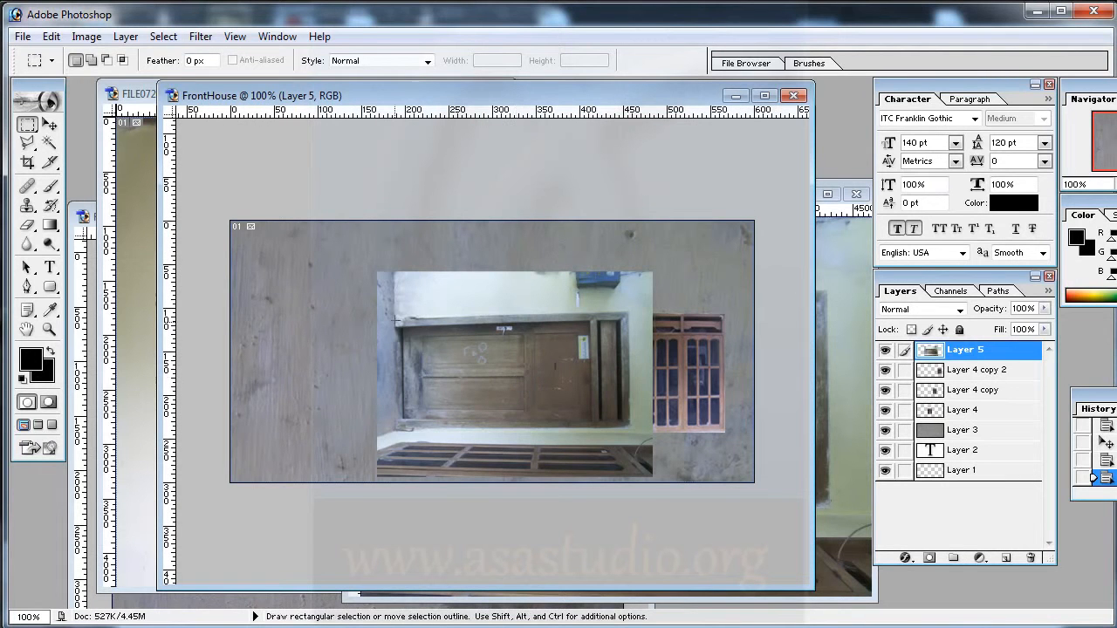
pyautogui.rightClick(407, 315)
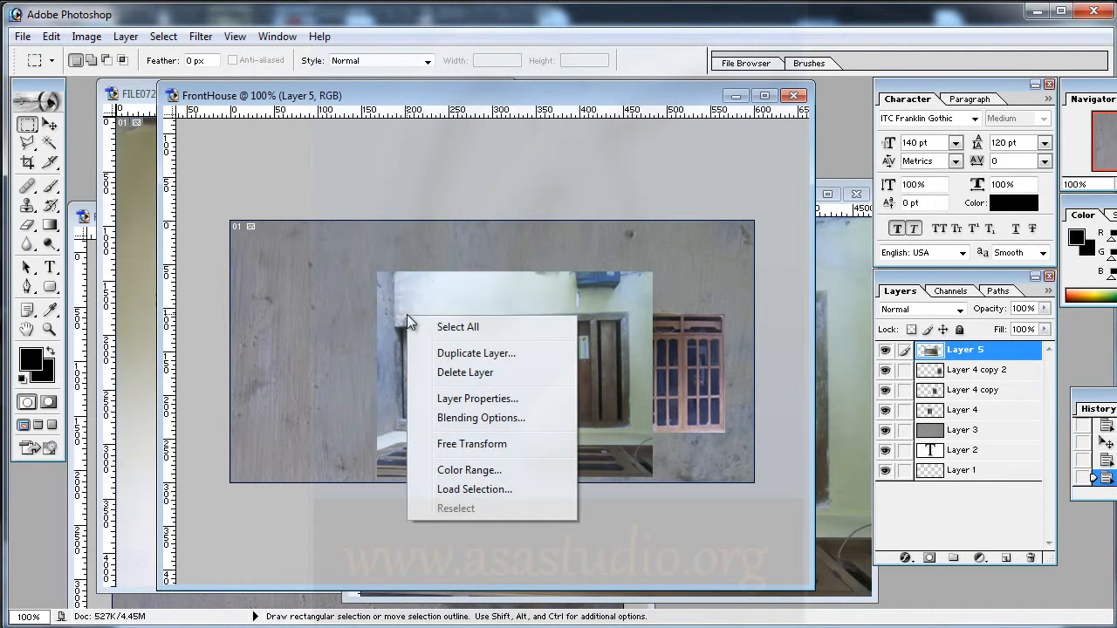
pyautogui.click(481, 445)
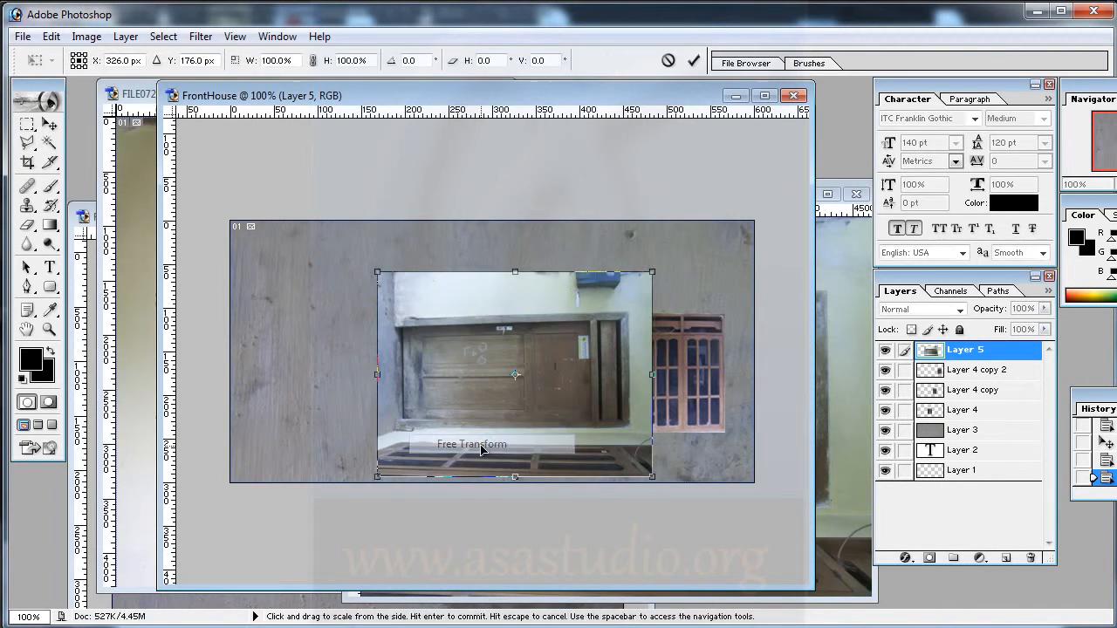
pyautogui.rightClick(462, 317)
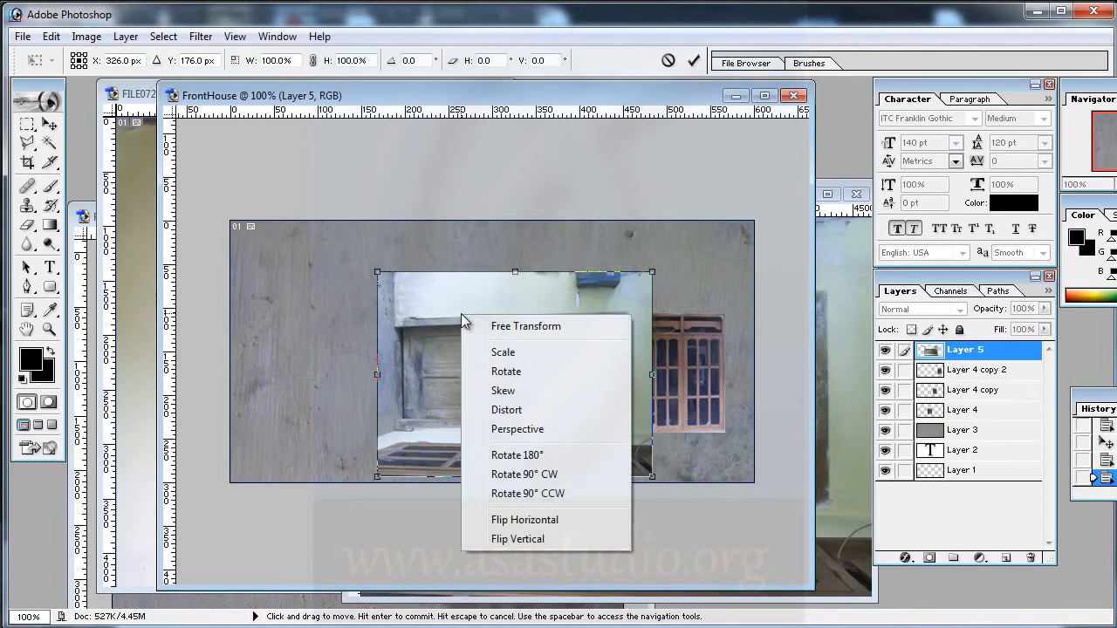
pyautogui.click(507, 493)
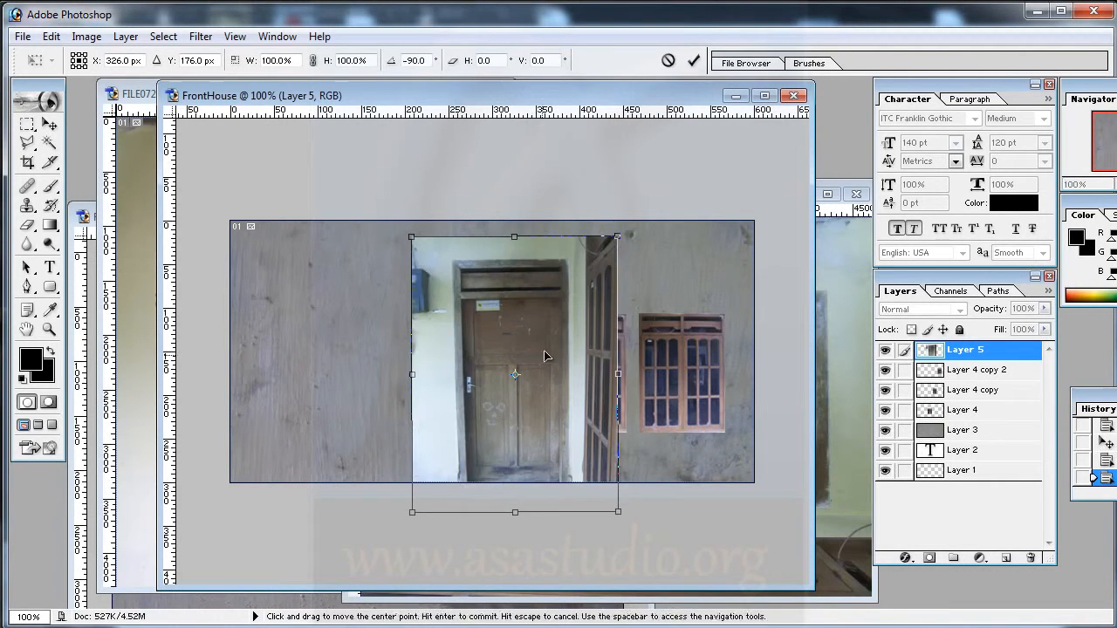
# Step: Move the door photo onto the wall left of the windows, scale it proportionally to about 91%, and shift it slightly right and down
pyautogui.moveTo(544, 346); pyautogui.dragTo(365, 332)
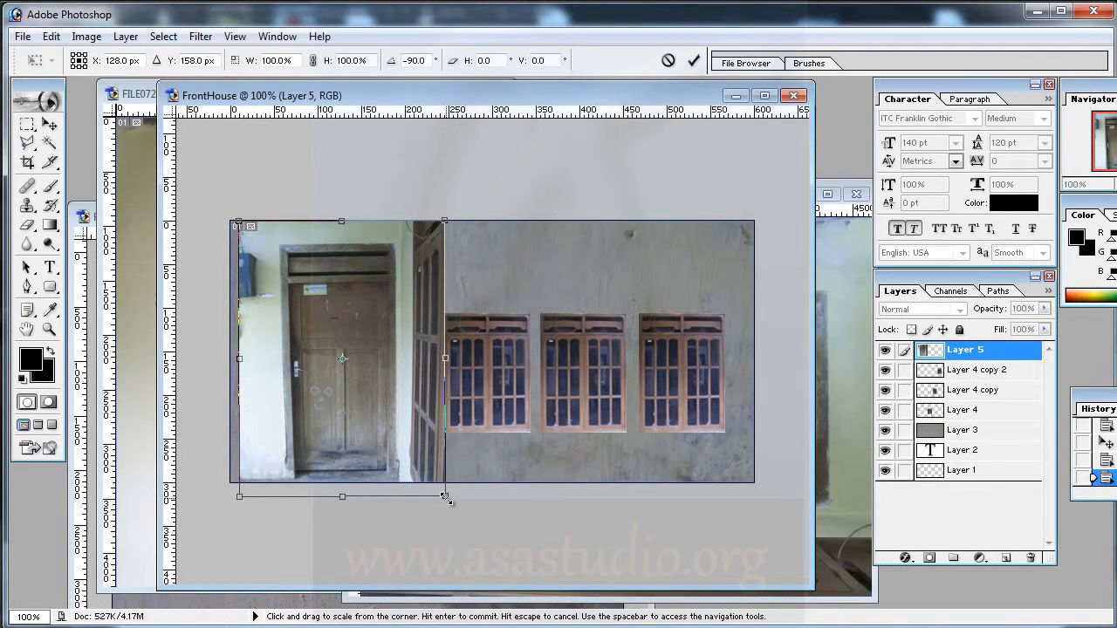
pyautogui.moveTo(445, 497); pyautogui.dragTo(425, 472)
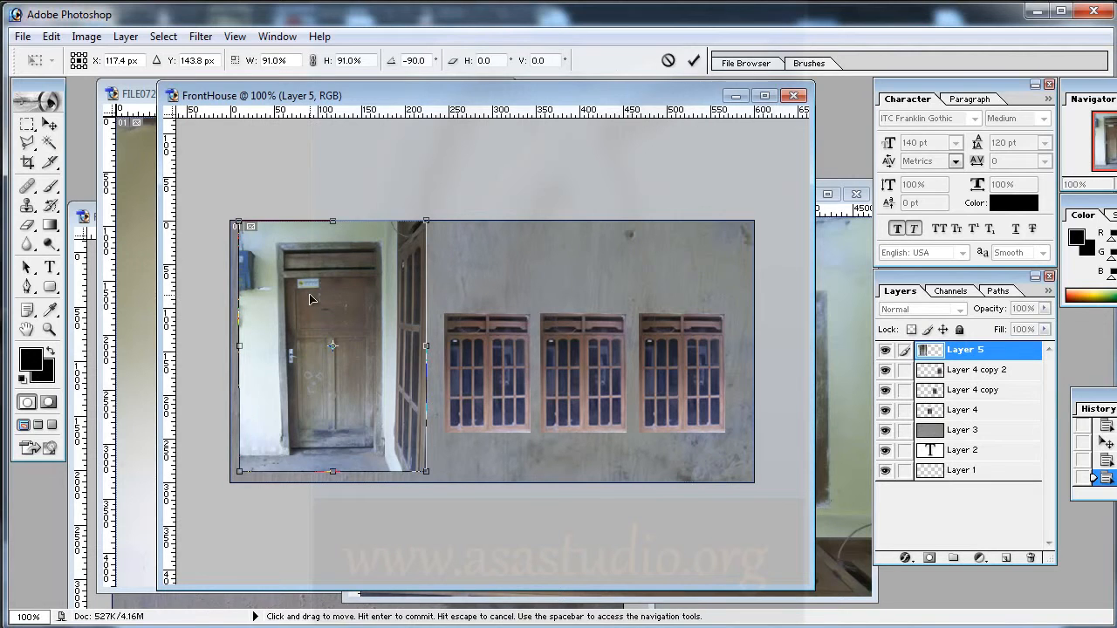
pyautogui.press('Return')
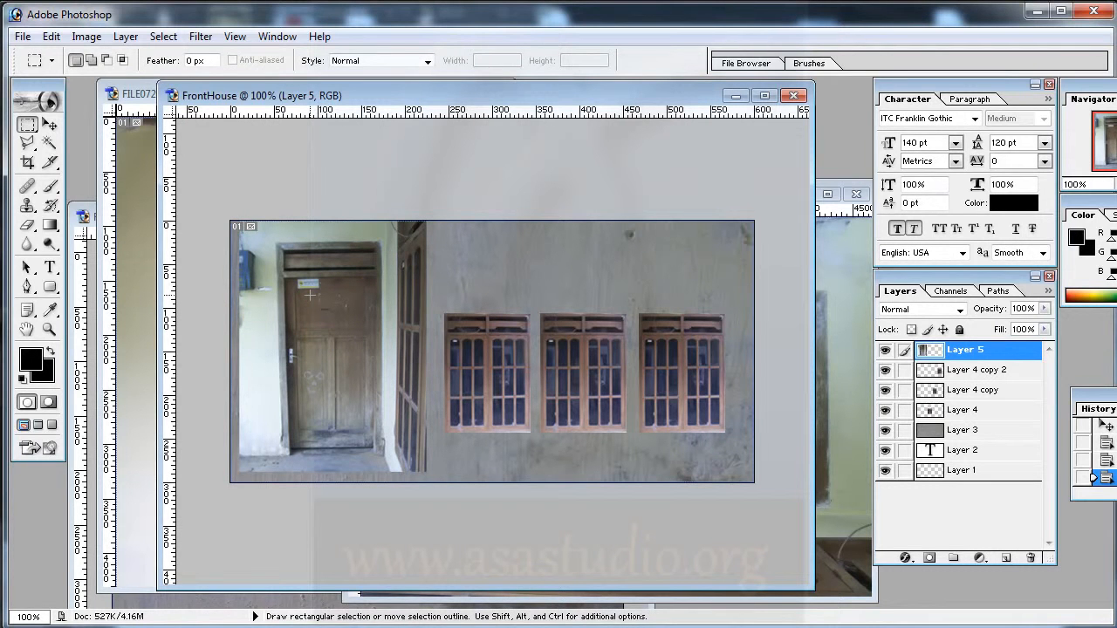
pyautogui.moveTo(320, 291); pyautogui.dragTo(338, 297)
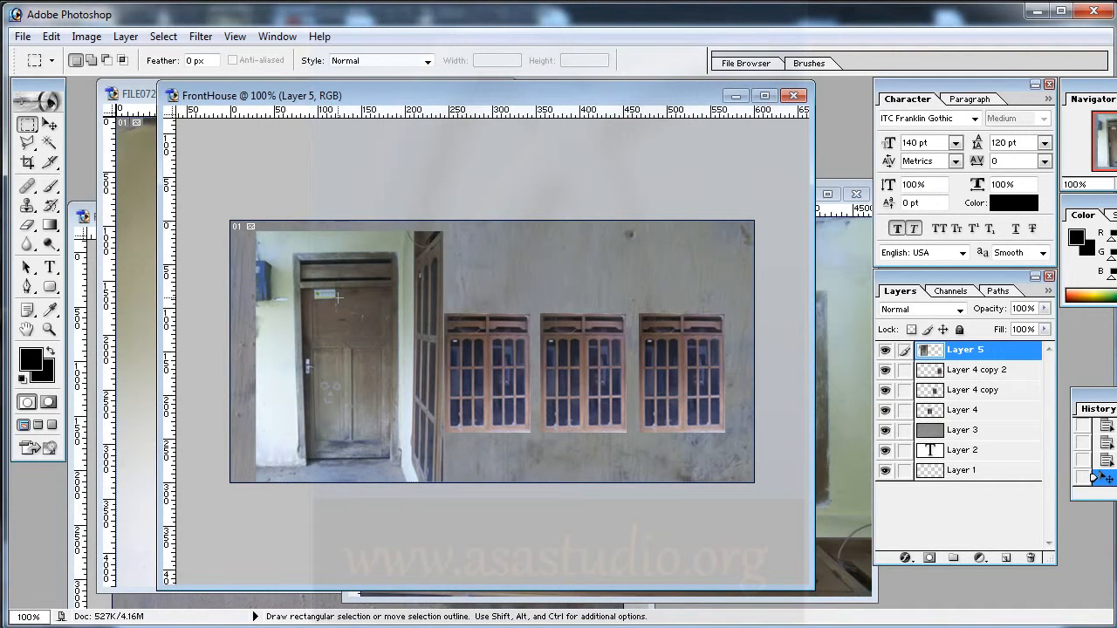
# Step: Outline the door along the outer corners of its frame with a closed Polygonal Lasso selection
pyautogui.hotkey('ctrl', '=')
pyautogui.hotkey('ctrl', '=')
pyautogui.hotkey('ctrl', '=')
pyautogui.hotkey('ctrl', '=')
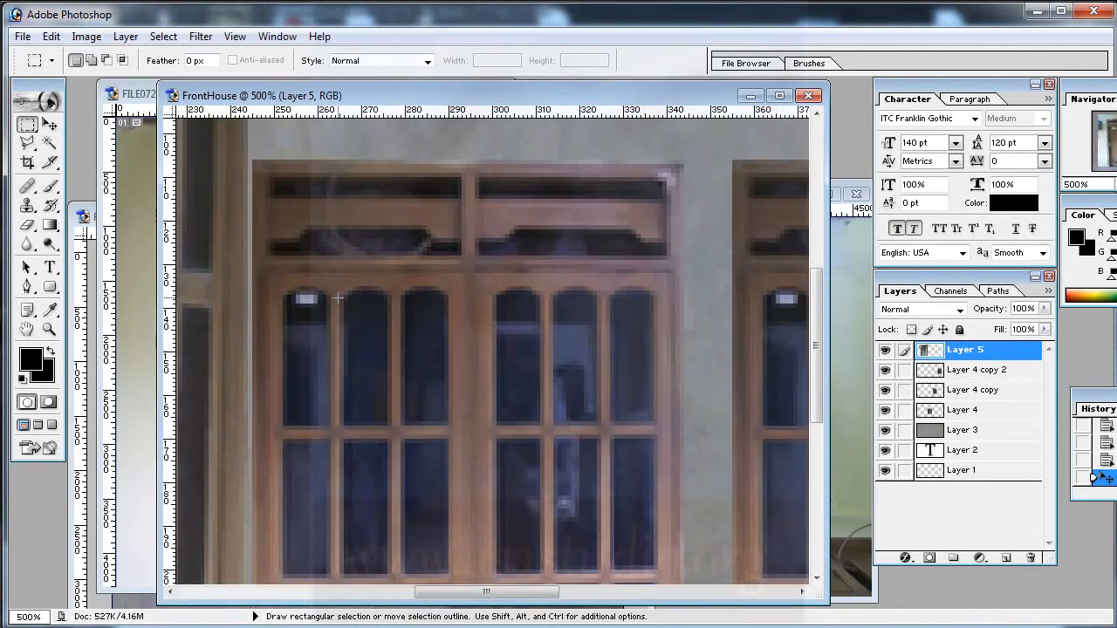
pyautogui.moveTo(230, 267); pyautogui.dragTo(631, 350)
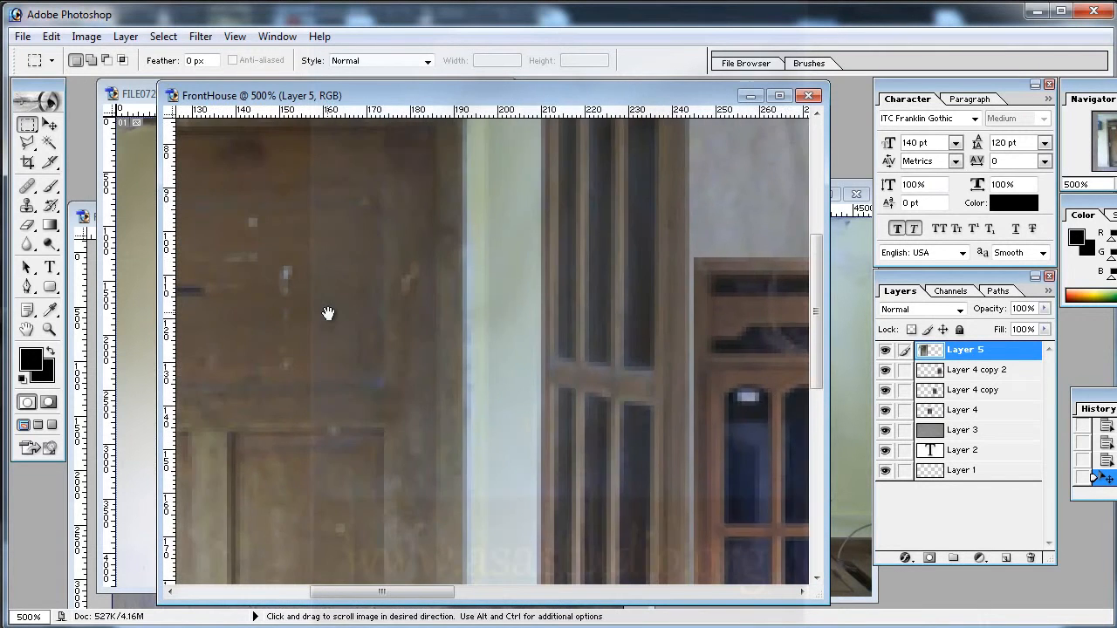
pyautogui.moveTo(327, 314); pyautogui.dragTo(597, 450)
pyautogui.moveTo(379, 270); pyautogui.dragTo(464, 393)
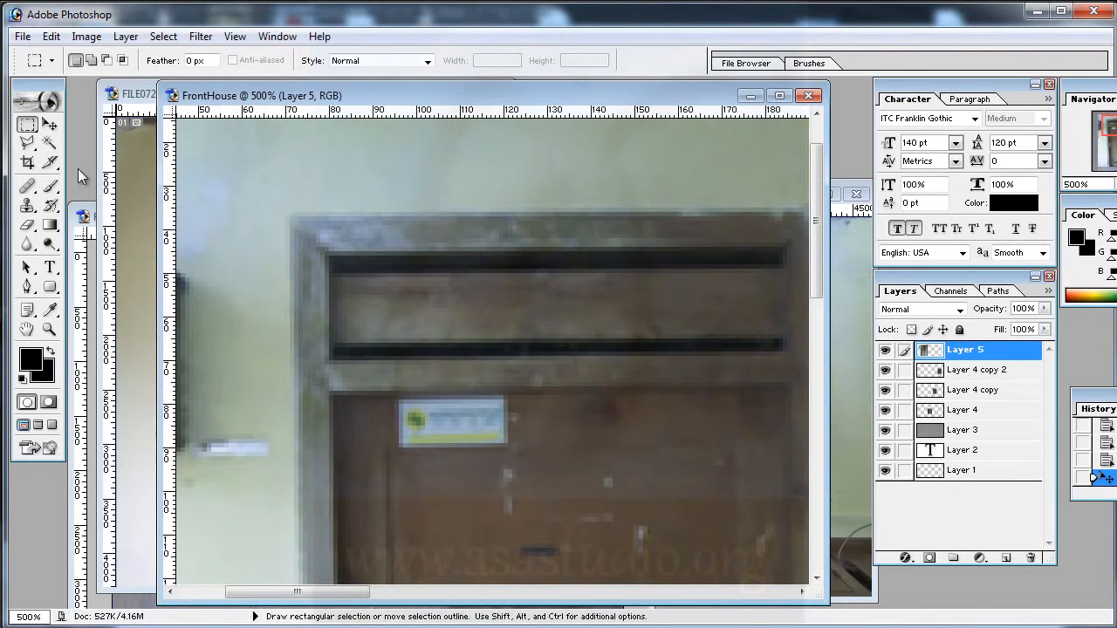
pyautogui.click(30, 143)
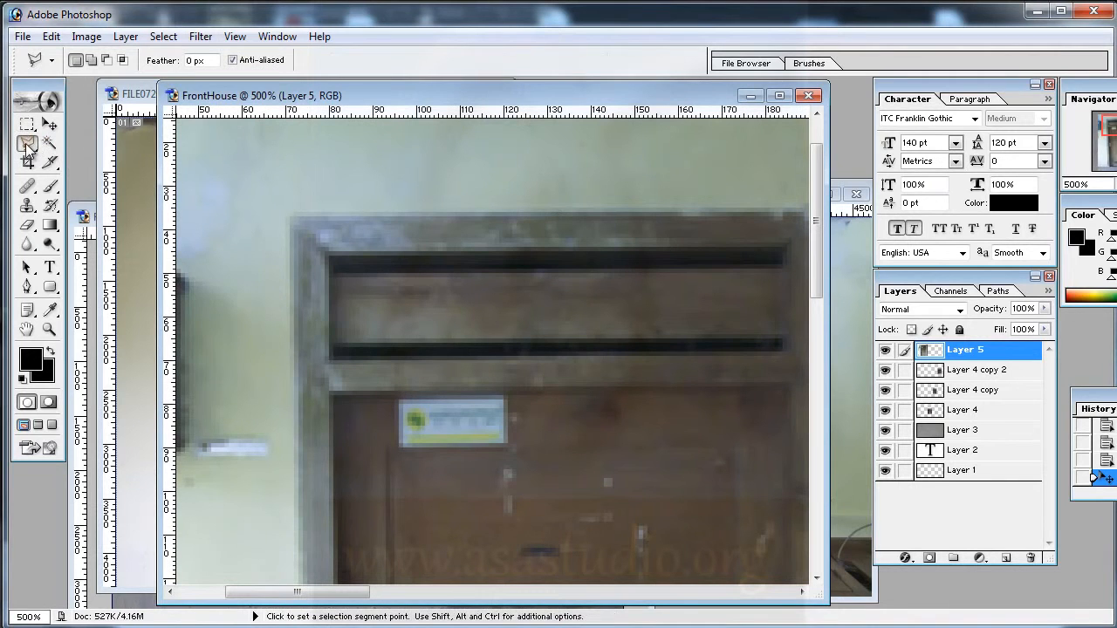
pyautogui.click(295, 211)
pyautogui.moveTo(710, 287); pyautogui.dragTo(533, 266)
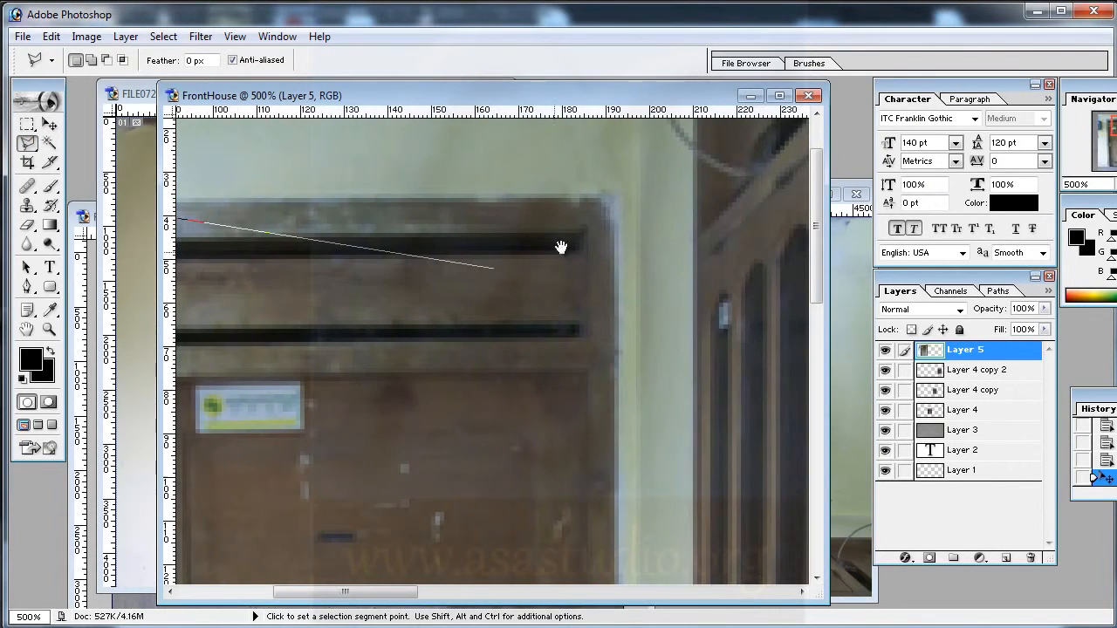
pyautogui.click(617, 199)
pyautogui.moveTo(628, 374); pyautogui.dragTo(588, 195)
pyautogui.moveTo(583, 463); pyautogui.dragTo(583, 215)
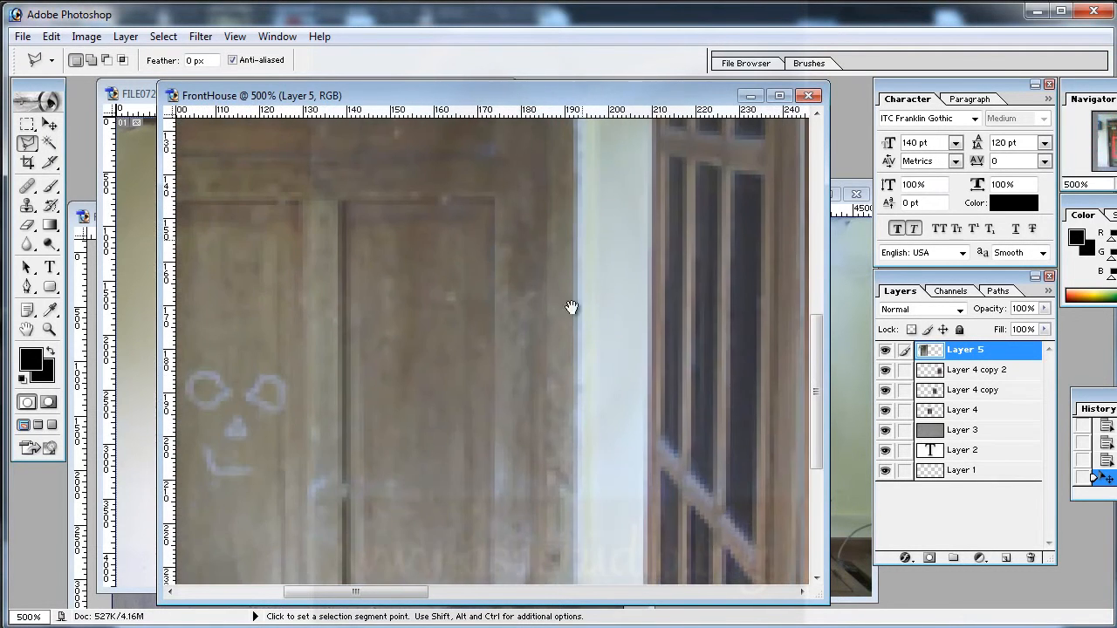
pyautogui.moveTo(561, 508); pyautogui.dragTo(558, 291)
pyautogui.moveTo(558, 352); pyautogui.dragTo(561, 220)
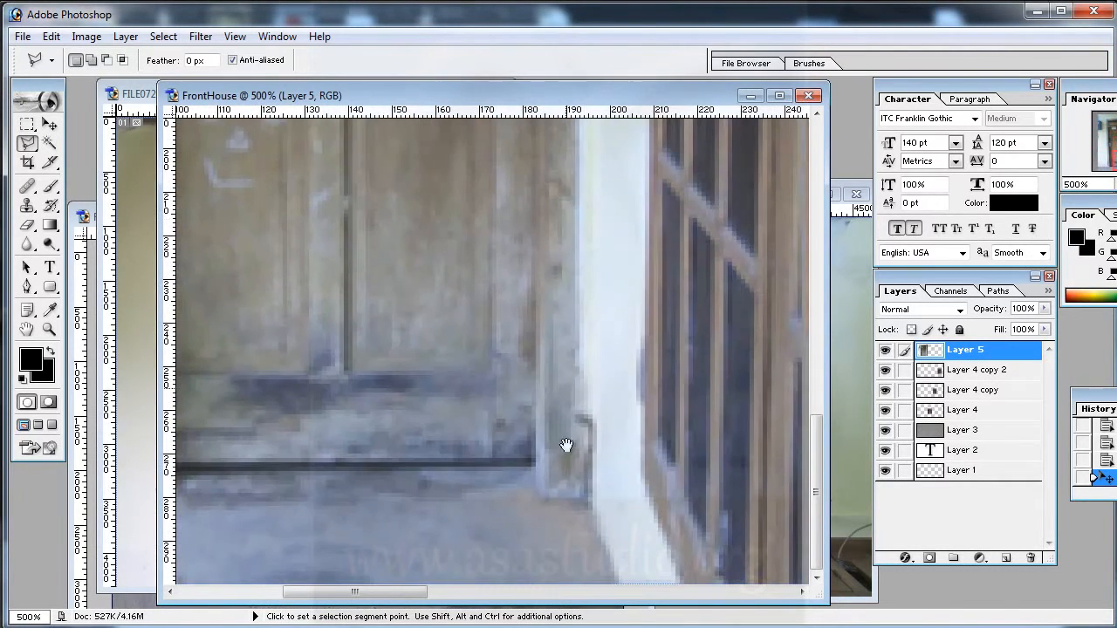
pyautogui.click(574, 492)
pyautogui.moveTo(392, 512); pyautogui.dragTo(690, 499)
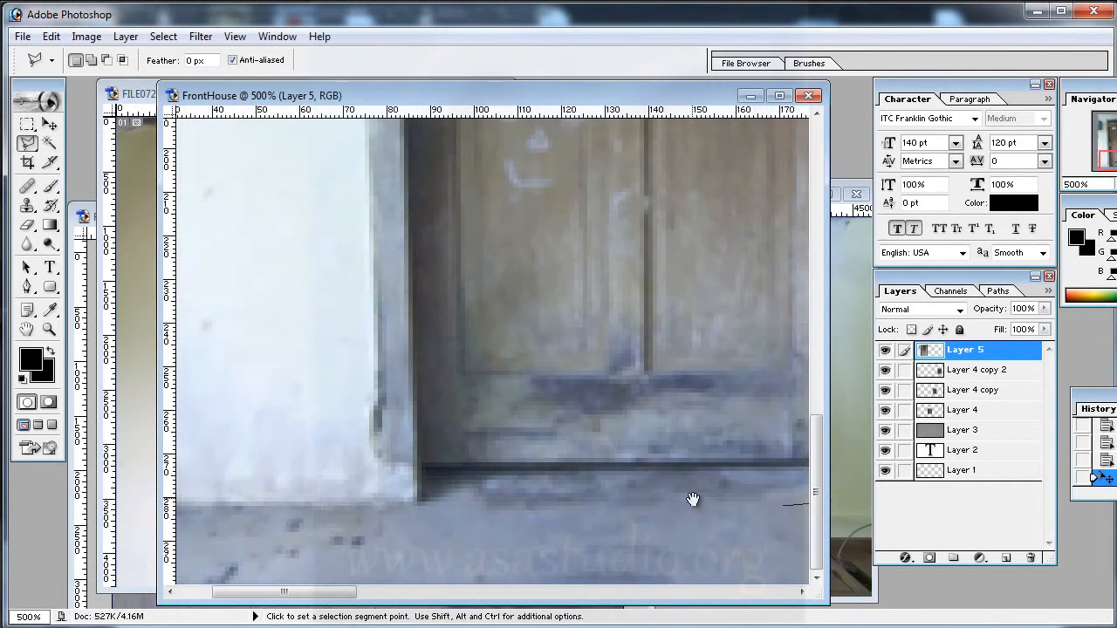
pyautogui.doubleClick(384, 496)
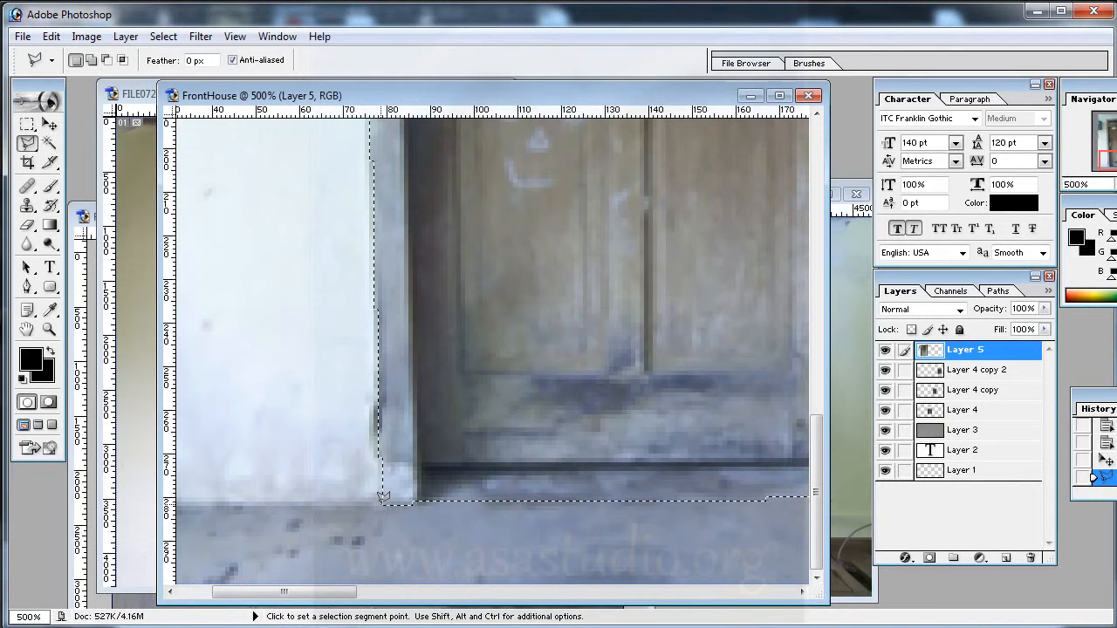
# Step: Invert the door selection, delete the surrounding photo area from Layer 5, and deselect
pyautogui.scroll(3, 399, 344)
pyautogui.scroll(10, 409, 333)
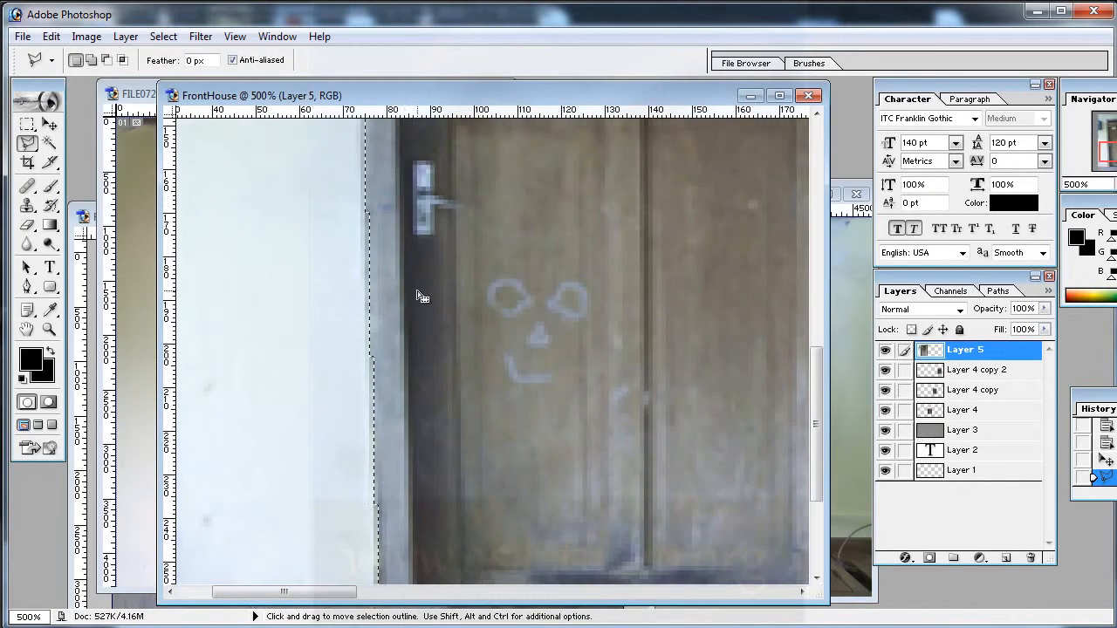
pyautogui.scroll(5, 426, 278)
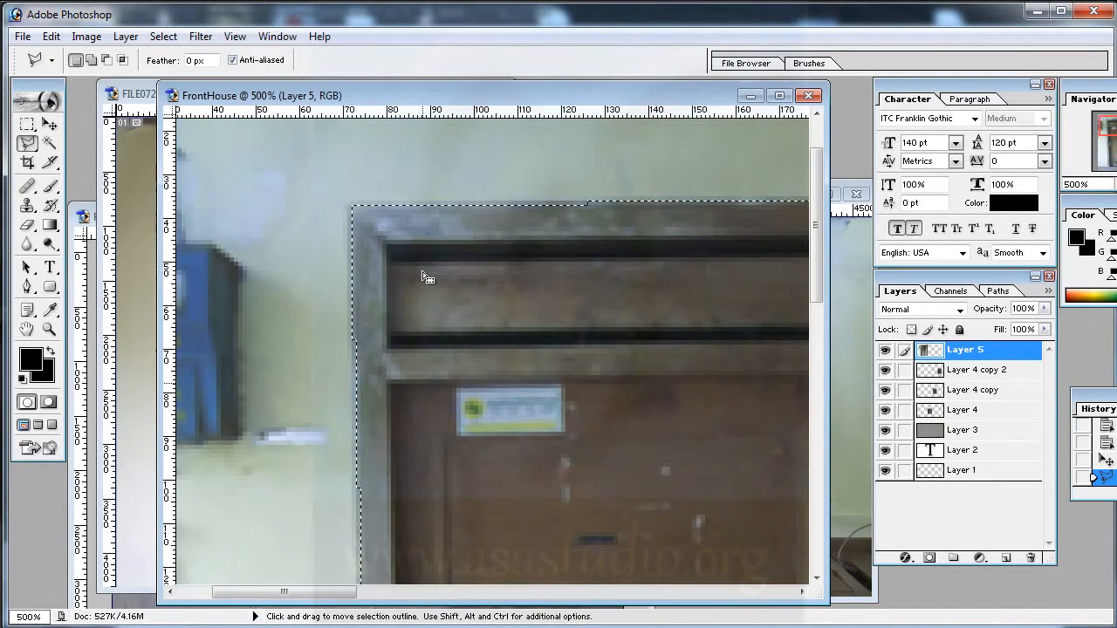
pyautogui.rightClick(422, 269)
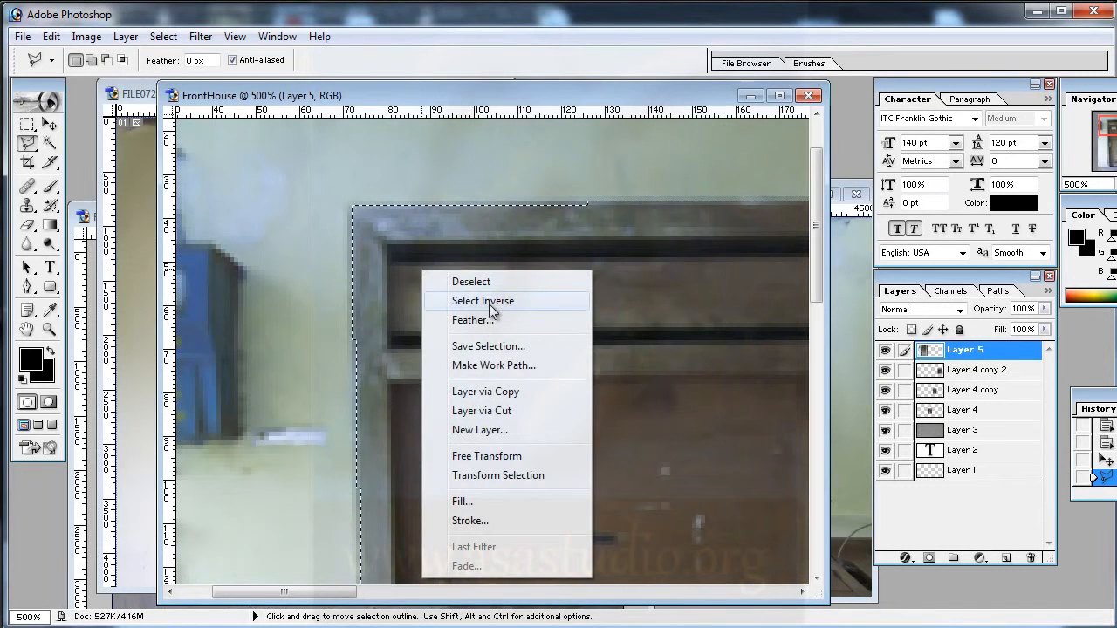
pyautogui.click(482, 301)
pyautogui.press('Delete')
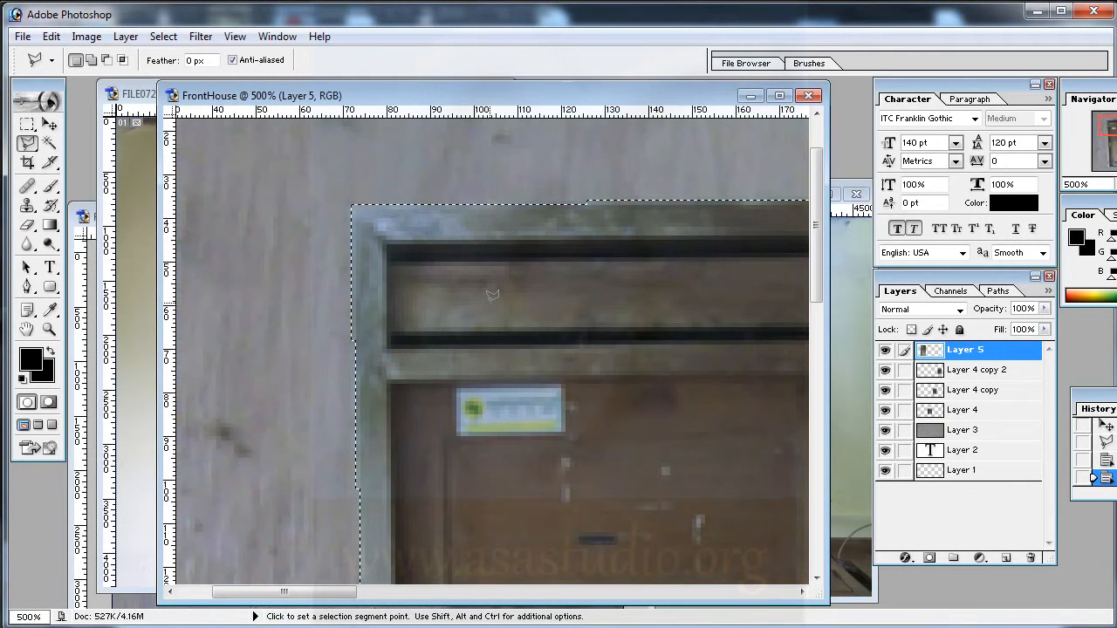
pyautogui.hotkey('ctrl', 'd')
pyautogui.click(496, 293)
pyautogui.doubleClick(539, 318)
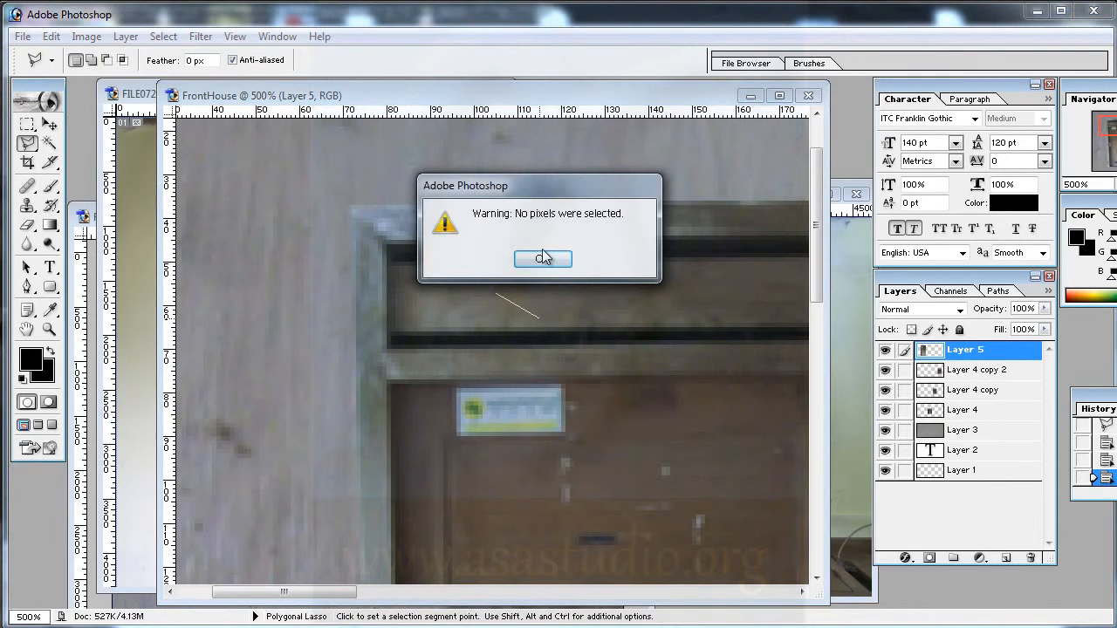
pyautogui.press('Return')
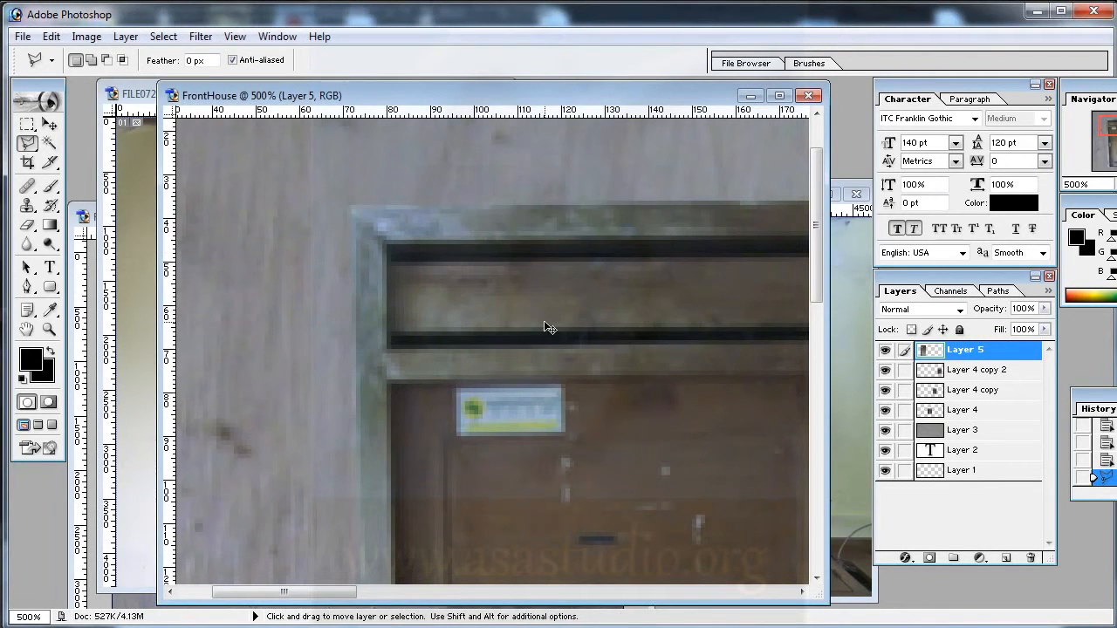
pyautogui.hotkey('ctrl', '-')
pyautogui.hotkey('ctrl', '-')
pyautogui.hotkey('ctrl', '-')
pyautogui.hotkey('ctrl', '-')
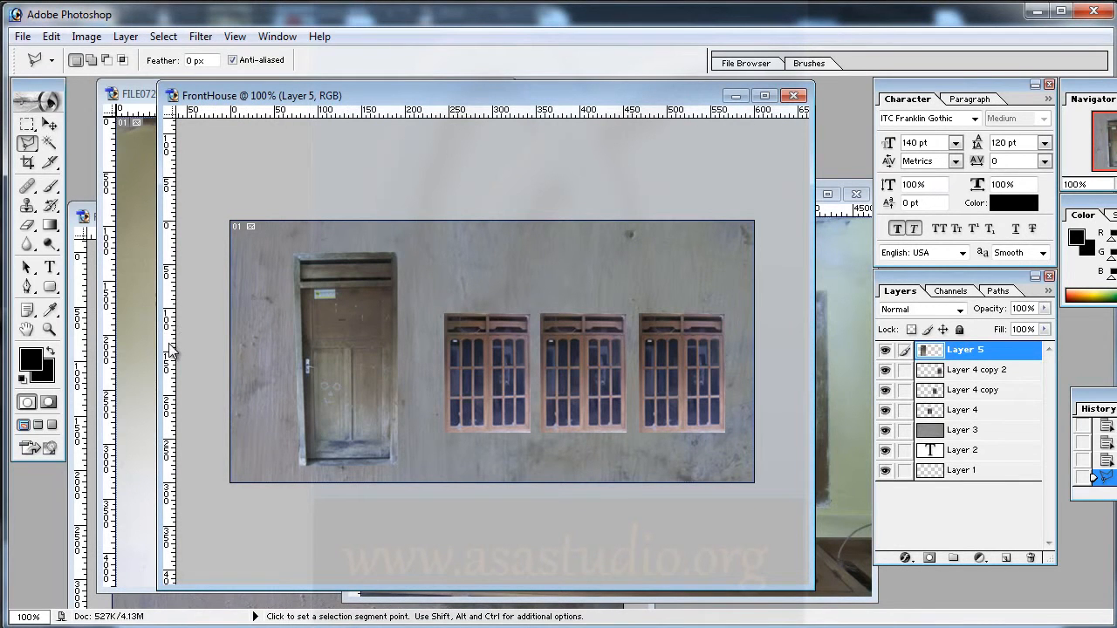
# Step: Add vertical guides at about 50 px and 230 px around the door and a horizontal guide along the windows' top edge
pyautogui.moveTo(250, 377); pyautogui.dragTo(274, 383)
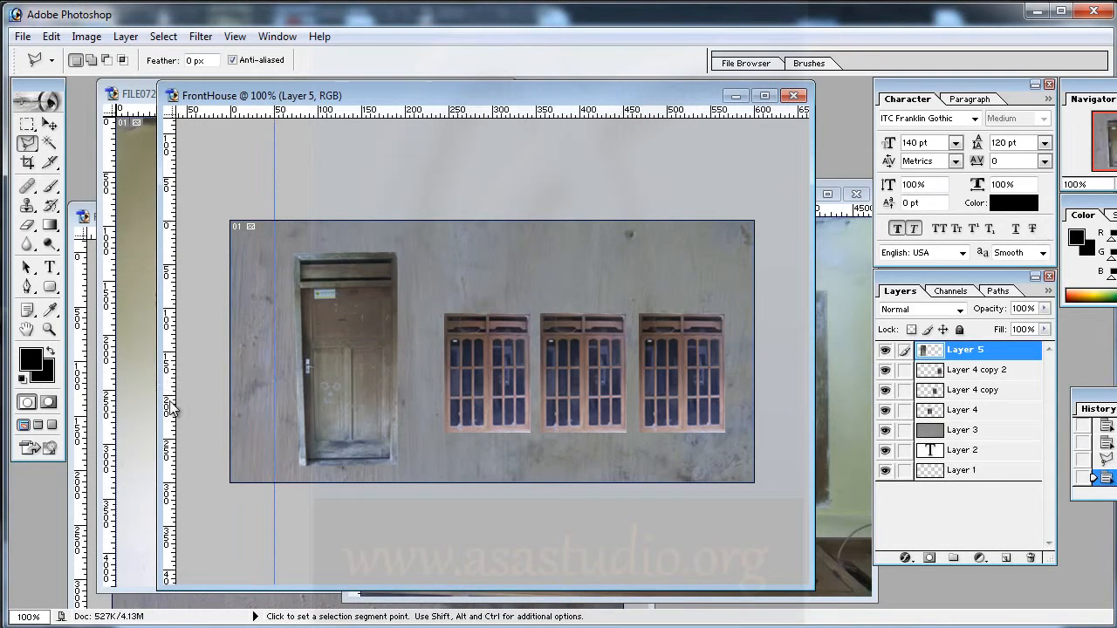
pyautogui.moveTo(382, 410); pyautogui.dragTo(431, 420)
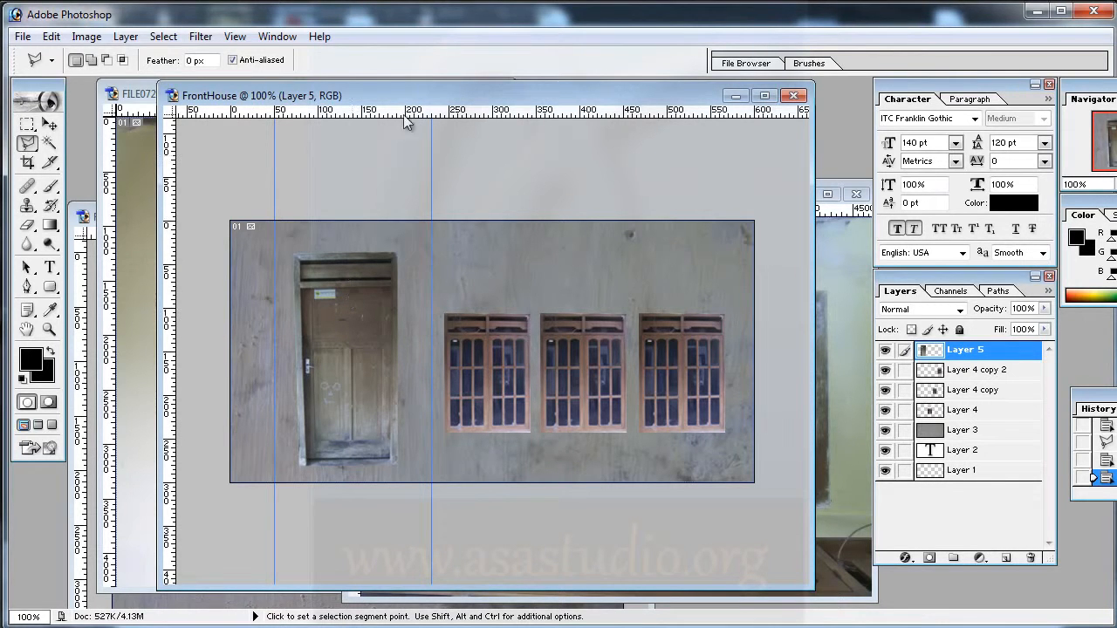
pyautogui.moveTo(464, 111); pyautogui.dragTo(480, 313)
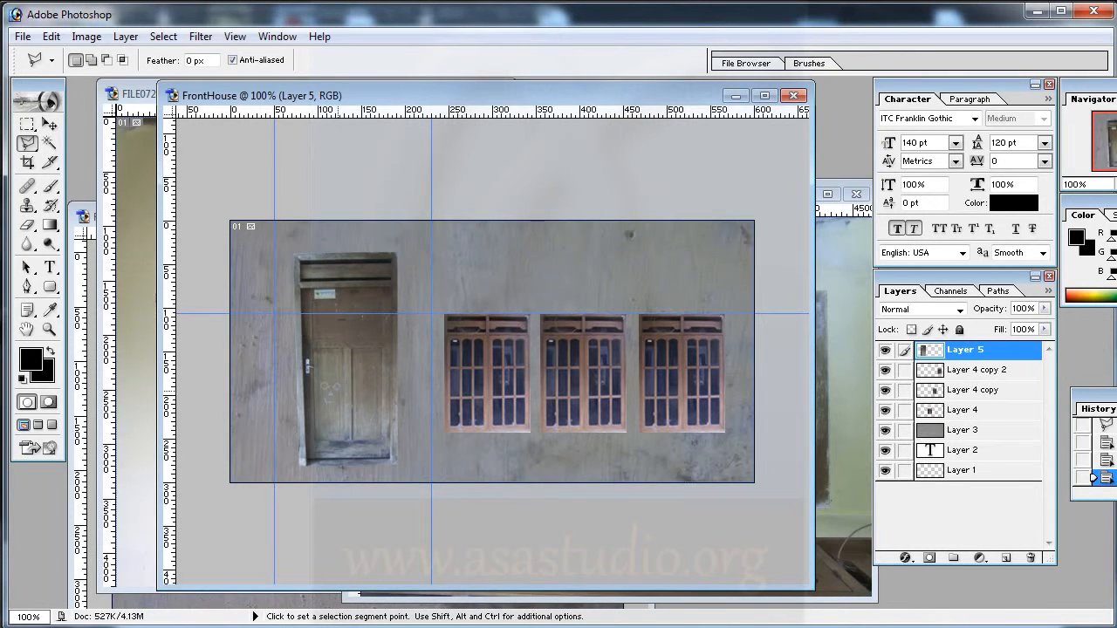
# Step: Free Transform the door to about 100.8% width and 78.5% height, fitted to the left guide, the horizontal guide and the wall's bottom edge
pyautogui.rightClick(338, 393)
pyautogui.click(401, 522)
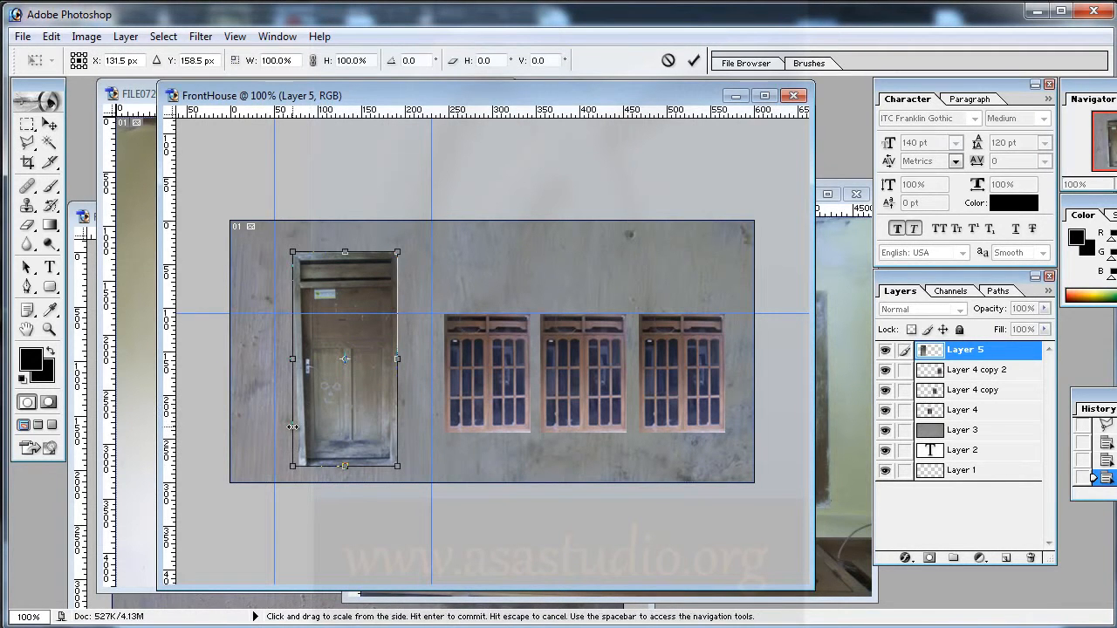
pyautogui.moveTo(294, 429); pyautogui.dragTo(274, 427)
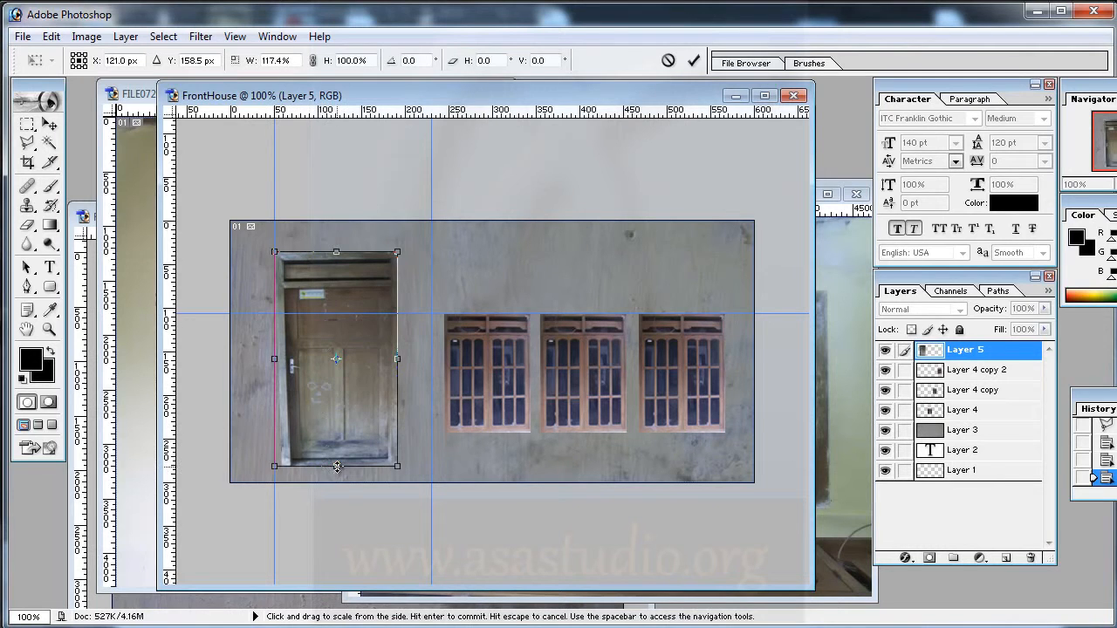
pyautogui.moveTo(336, 466); pyautogui.dragTo(336, 481)
pyautogui.moveTo(398, 367); pyautogui.dragTo(430, 367)
pyautogui.moveTo(355, 256); pyautogui.dragTo(353, 313)
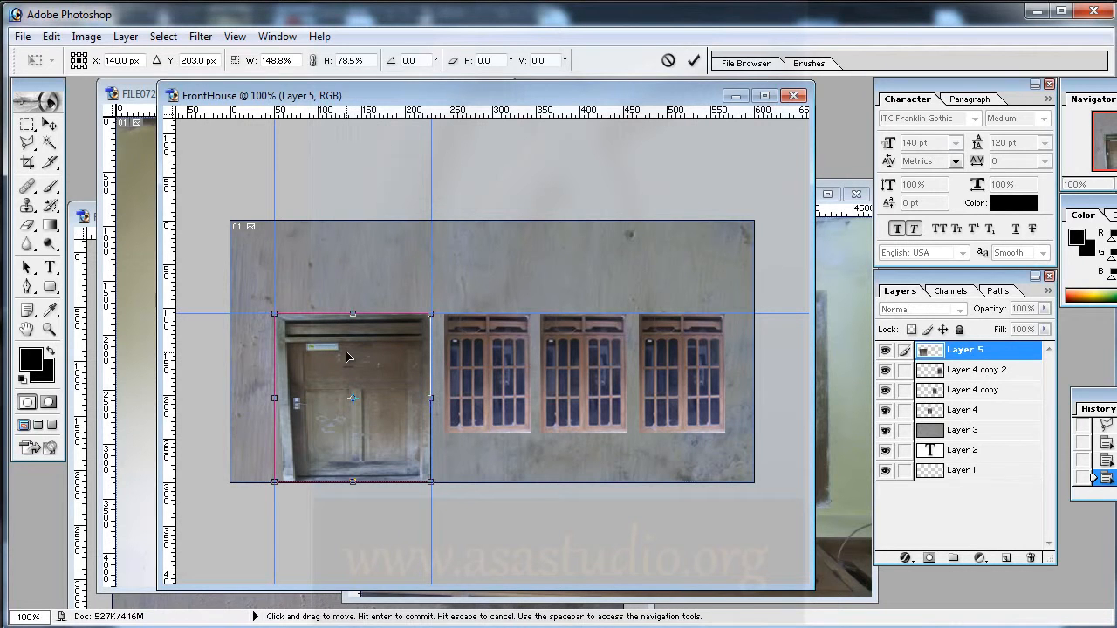
pyautogui.moveTo(354, 303)
pyautogui.mouseDown()
pyautogui.moveTo(353, 266)
pyautogui.moveTo(353, 313)
pyautogui.mouseUp()
pyautogui.moveTo(431, 398); pyautogui.dragTo(380, 401)
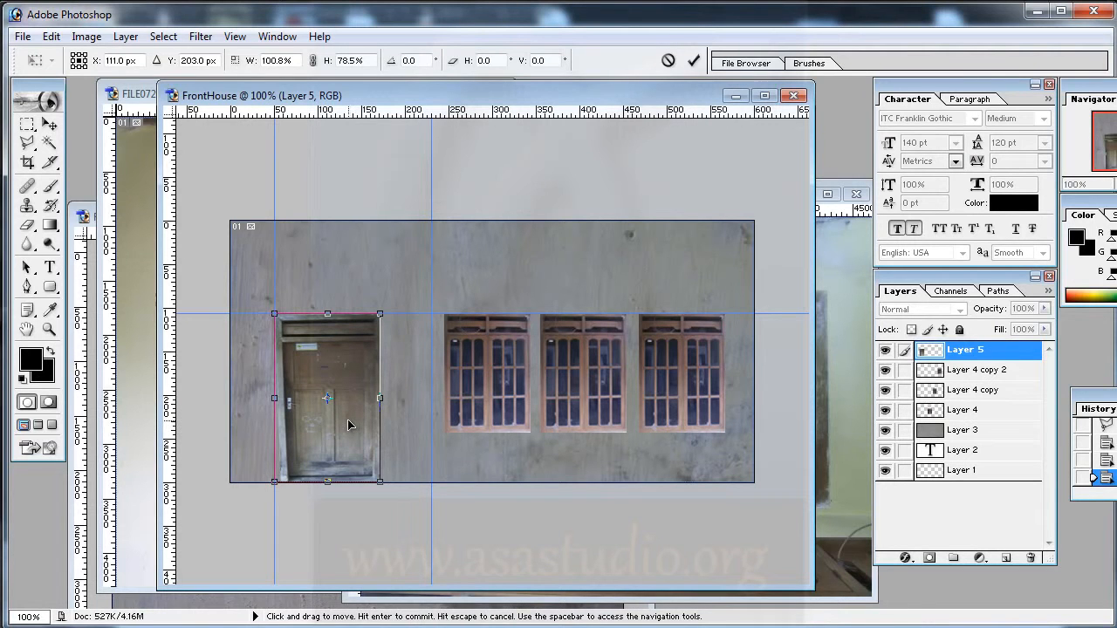
# Step: Switch the door's transform to Distort and move the second vertical guide onto the door's outer edge opposite the handle
pyautogui.rightClick(348, 425)
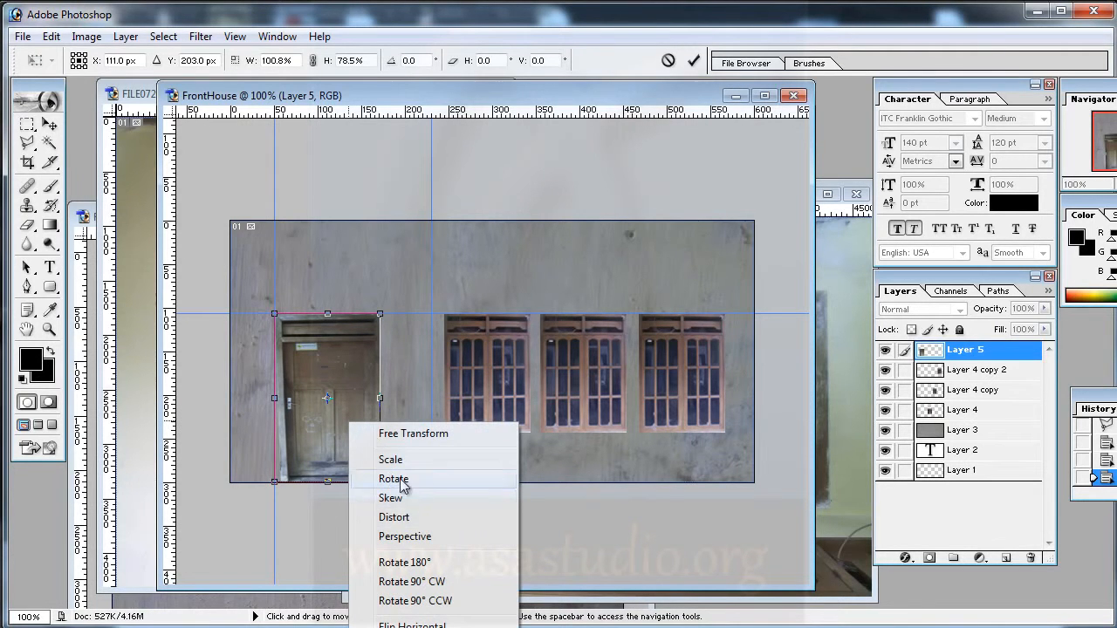
pyautogui.click(403, 519)
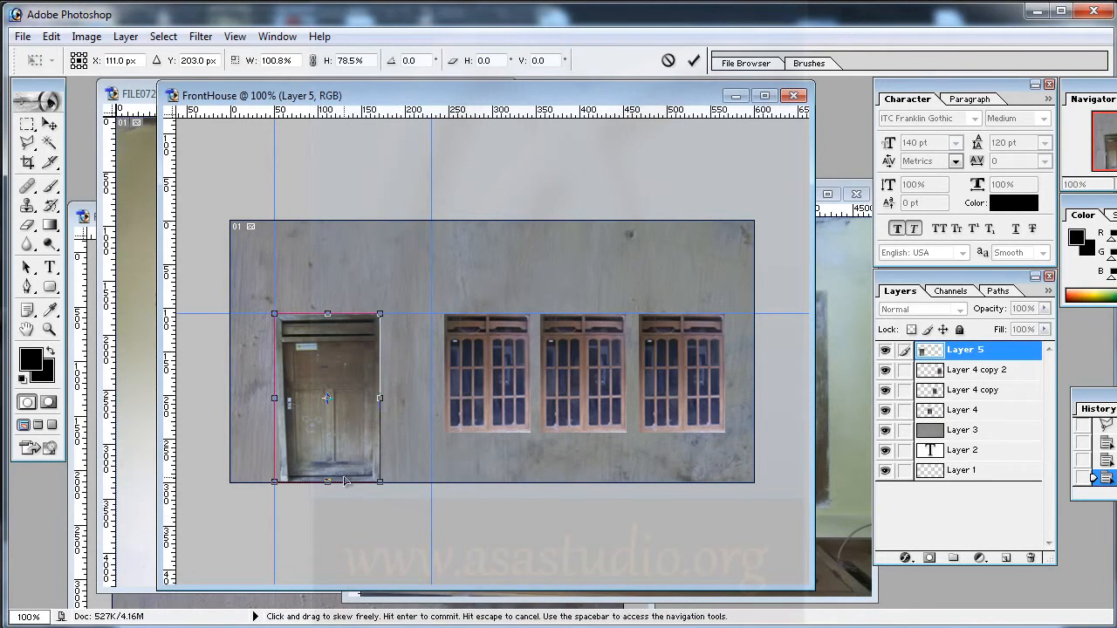
pyautogui.moveTo(431, 509); pyautogui.dragTo(380, 515)
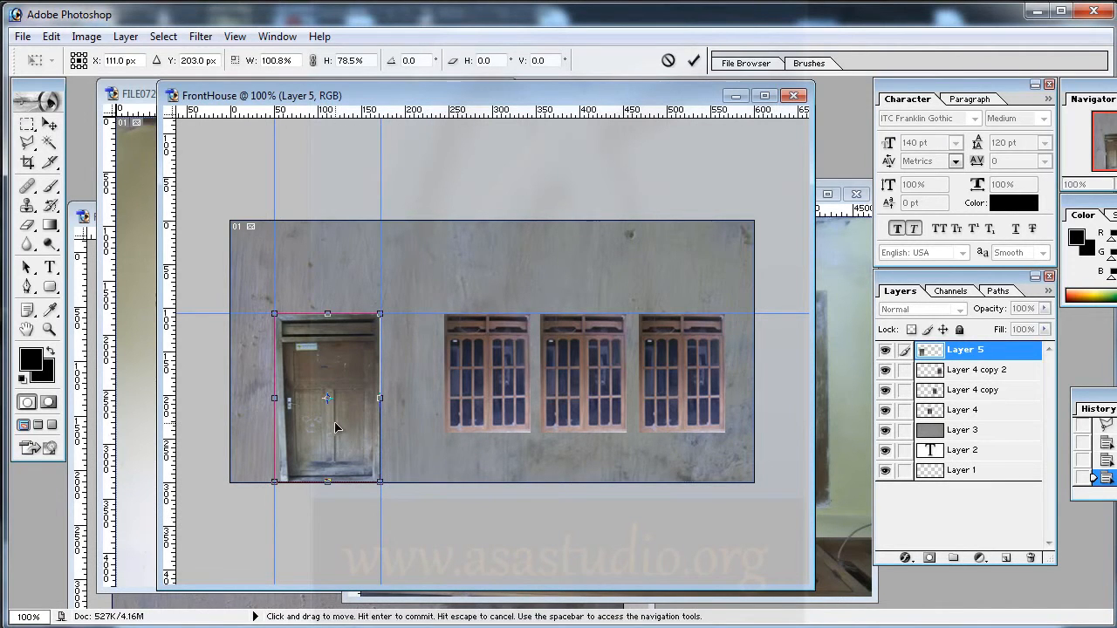
# Step: Distort the door's two upper corners slightly outward past the guides so the frame's top lines up with them
pyautogui.hotkey('ctrl', '+')
pyautogui.hotkey('ctrl', '+')
pyautogui.hotkey('ctrl', '+')
pyautogui.press('space')
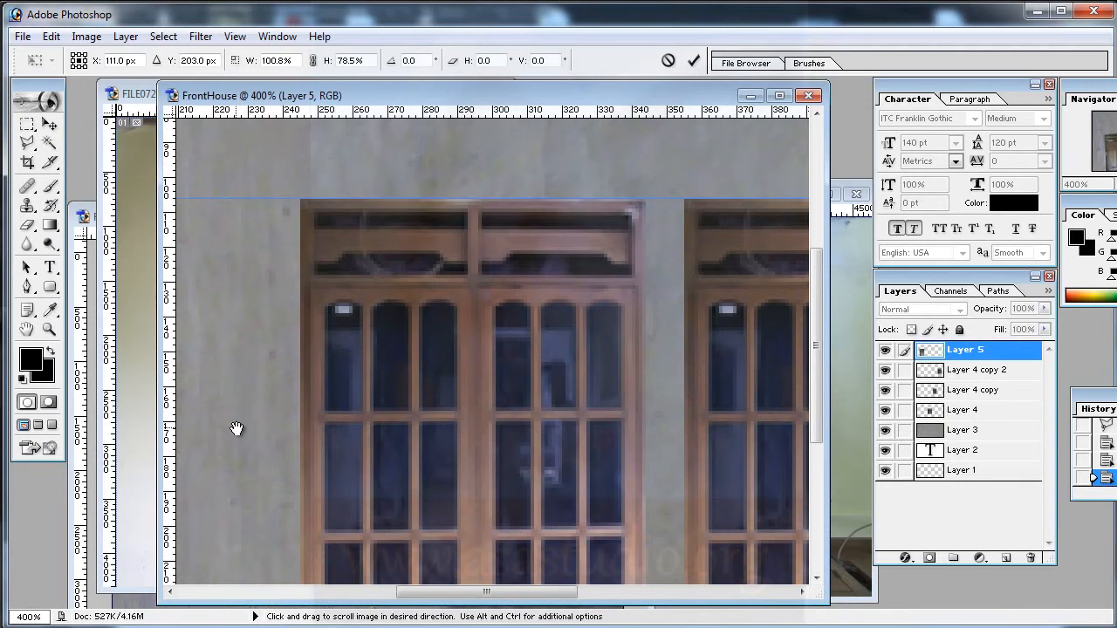
pyautogui.moveTo(238, 427); pyautogui.dragTo(653, 344)
pyautogui.moveTo(340, 427); pyautogui.dragTo(429, 548)
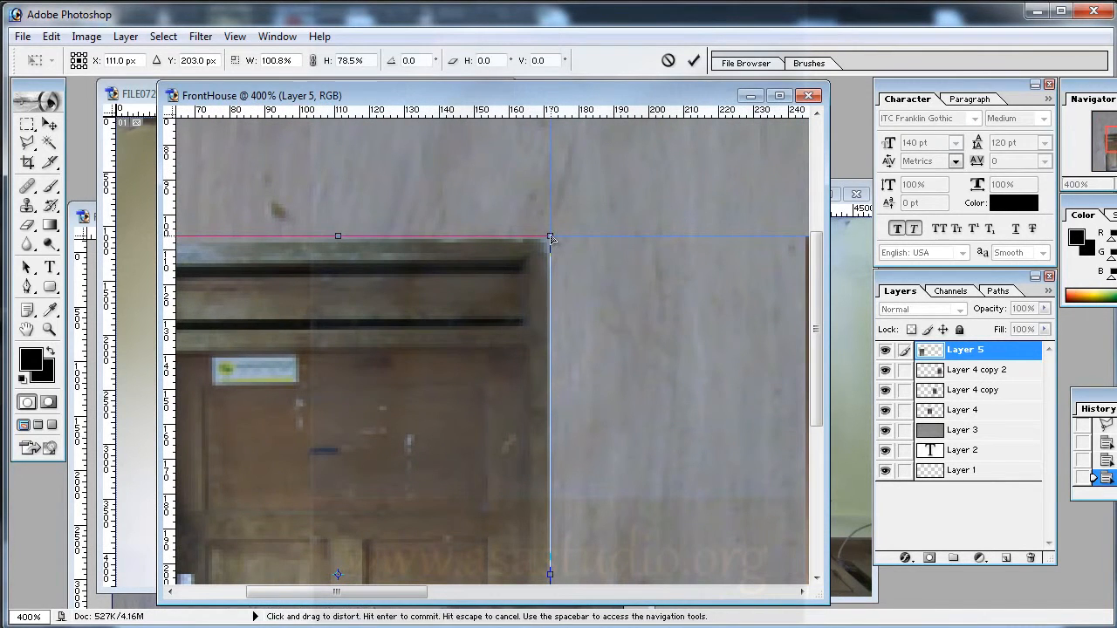
pyautogui.moveTo(555, 237); pyautogui.dragTo(558, 235)
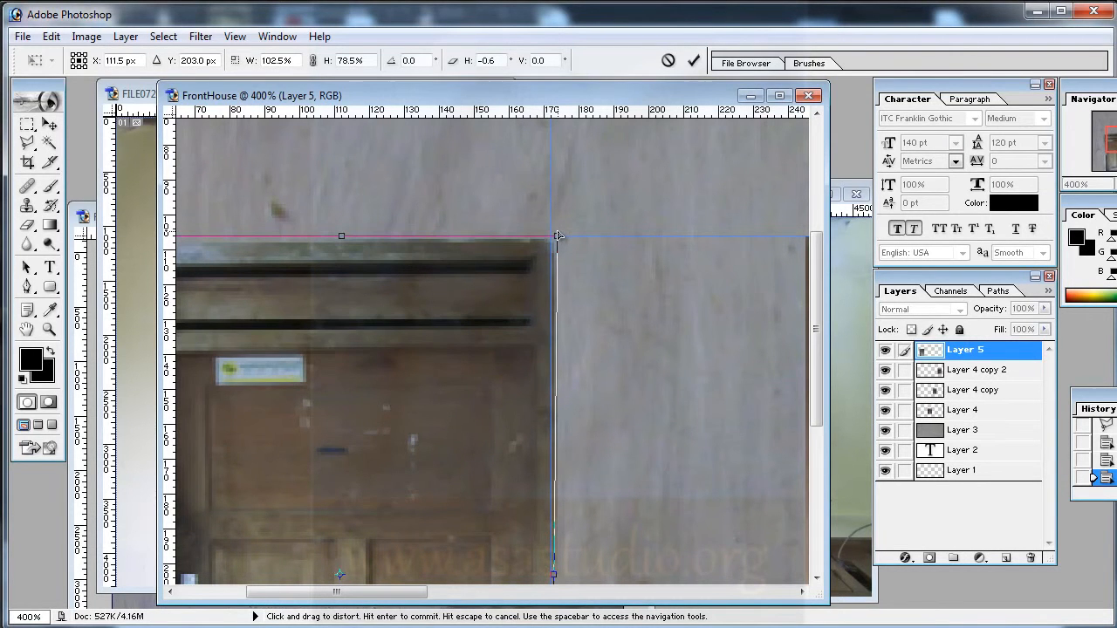
pyautogui.moveTo(277, 314); pyautogui.dragTo(455, 276)
pyautogui.moveTo(345, 226); pyautogui.dragTo(341, 218)
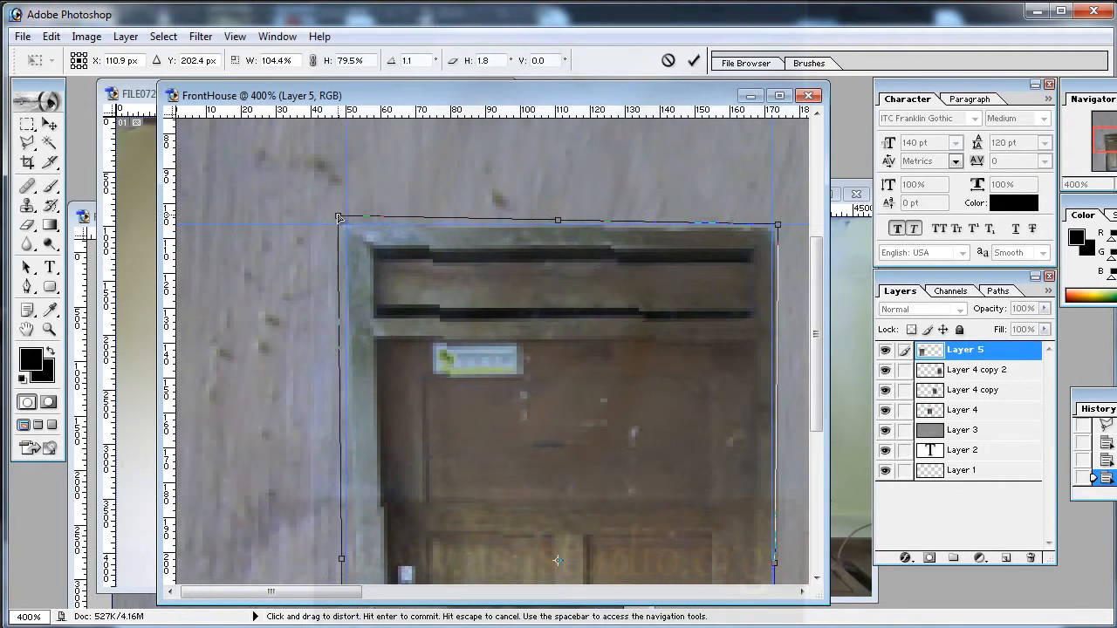
# Step: Distort the door's two lower corners outward until the frame sides follow the vertical guides, and apply the transform
pyautogui.press('space')
pyautogui.moveTo(429, 385); pyautogui.dragTo(429, 197)
pyautogui.moveTo(412, 438); pyautogui.dragTo(459, 178)
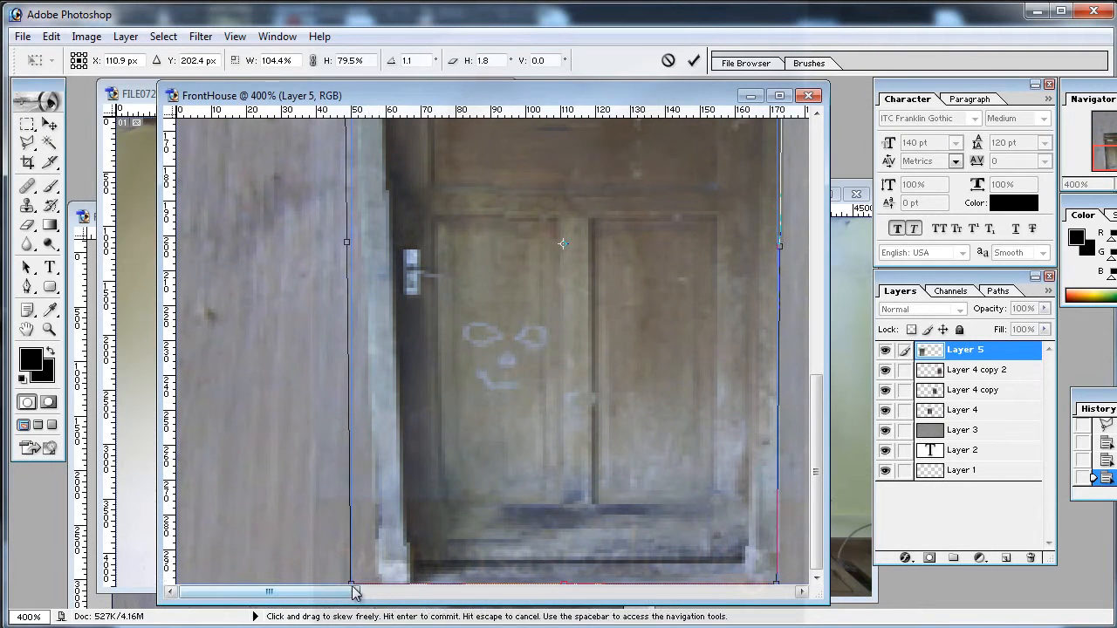
pyautogui.moveTo(353, 587); pyautogui.dragTo(324, 592)
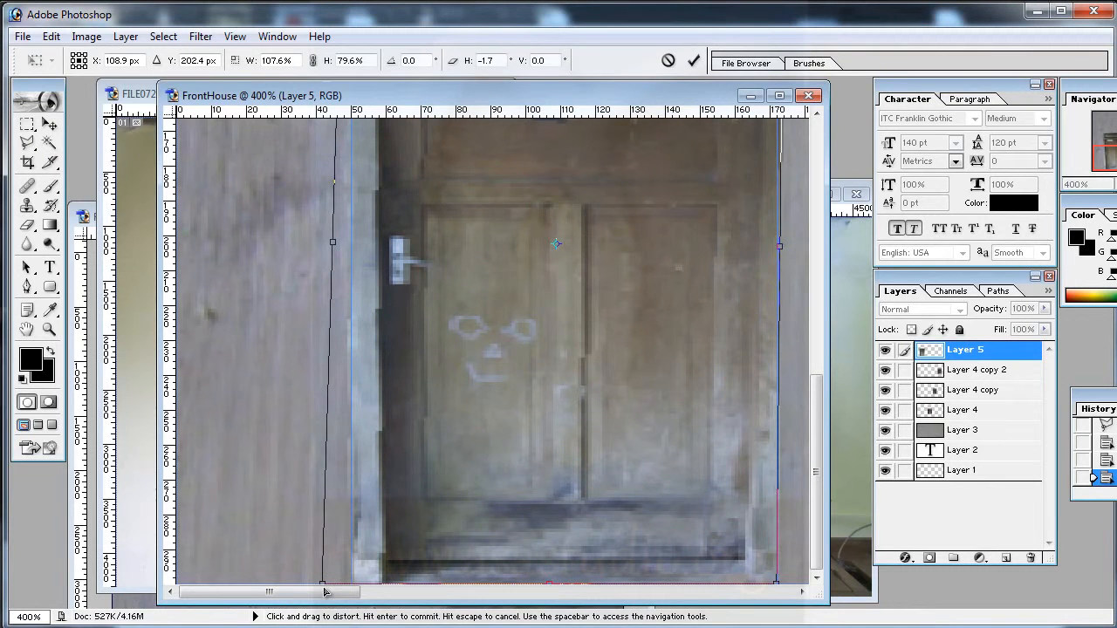
pyautogui.press('space')
pyautogui.moveTo(731, 421); pyautogui.dragTo(529, 516)
pyautogui.moveTo(519, 292); pyautogui.dragTo(508, 479)
pyautogui.moveTo(502, 332); pyautogui.dragTo(518, 253)
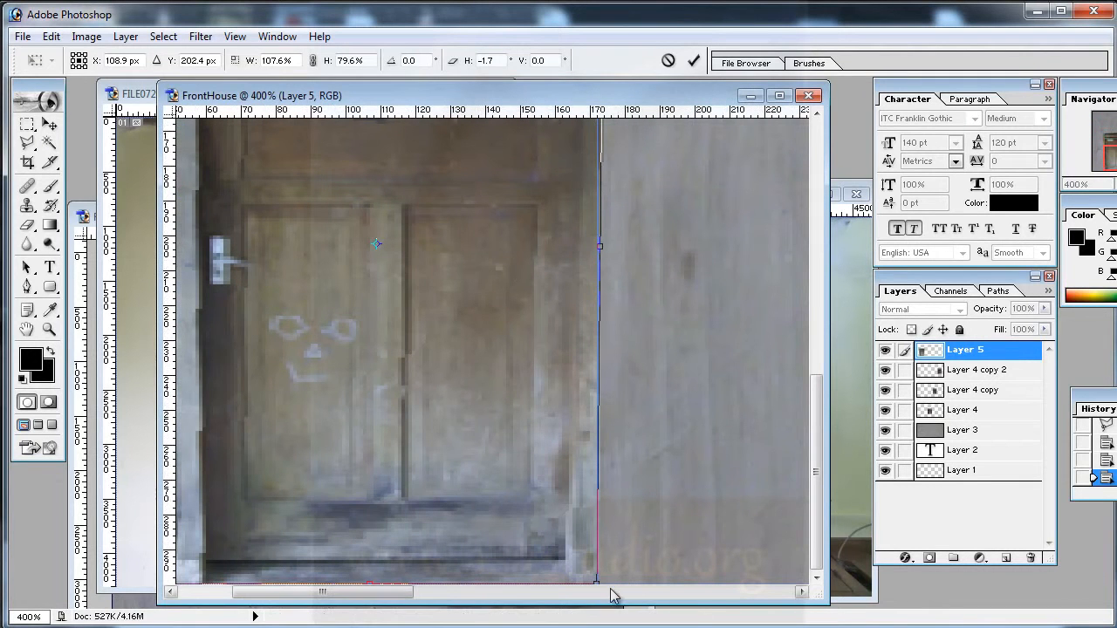
pyautogui.moveTo(602, 587); pyautogui.dragTo(604, 587)
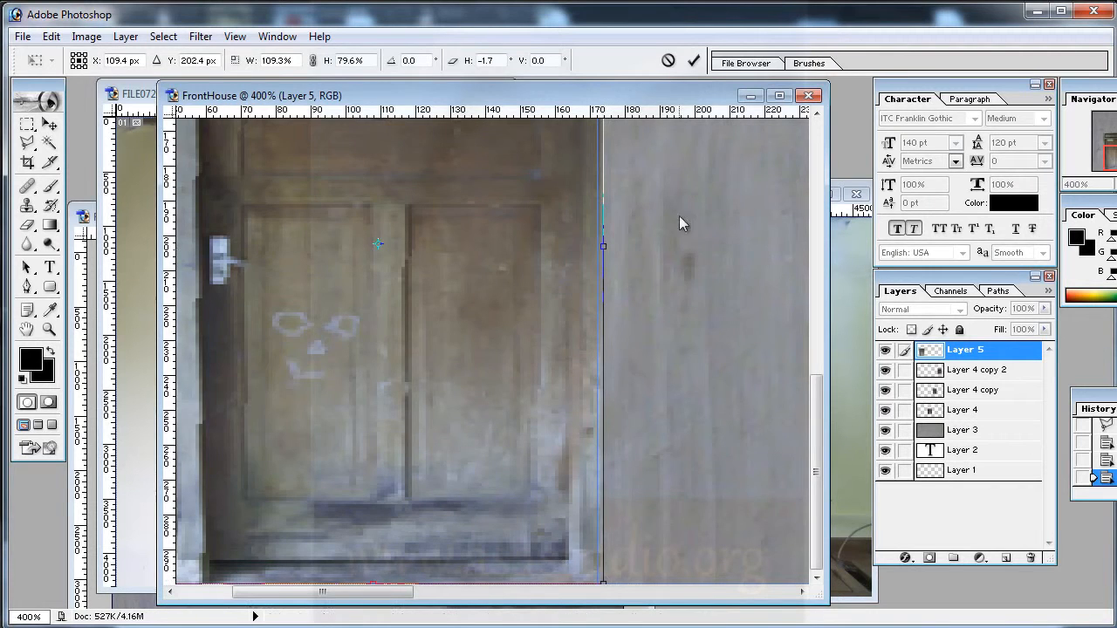
pyautogui.moveTo(665, 312); pyautogui.dragTo(731, 373)
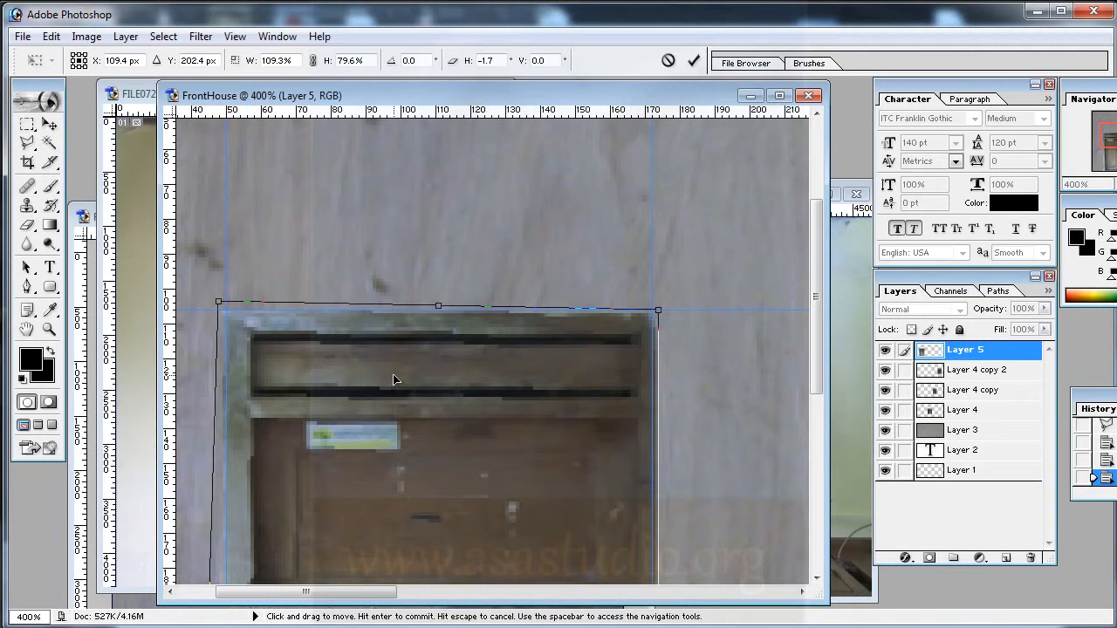
pyautogui.press('Return')
pyautogui.press('l')
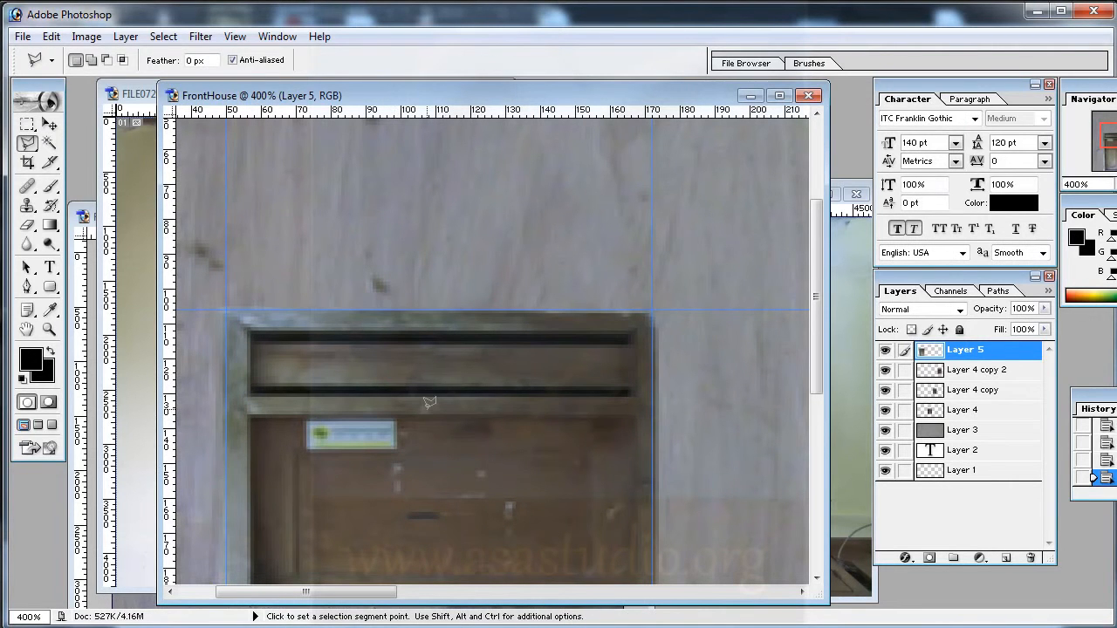
pyautogui.rightClick(429, 402)
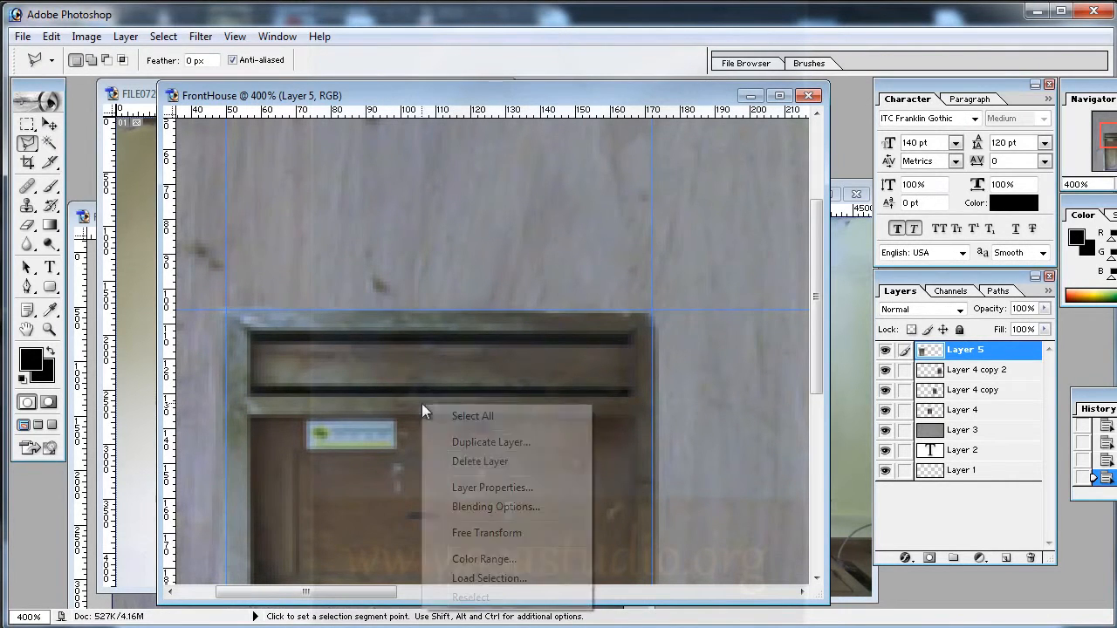
pyautogui.click(486, 538)
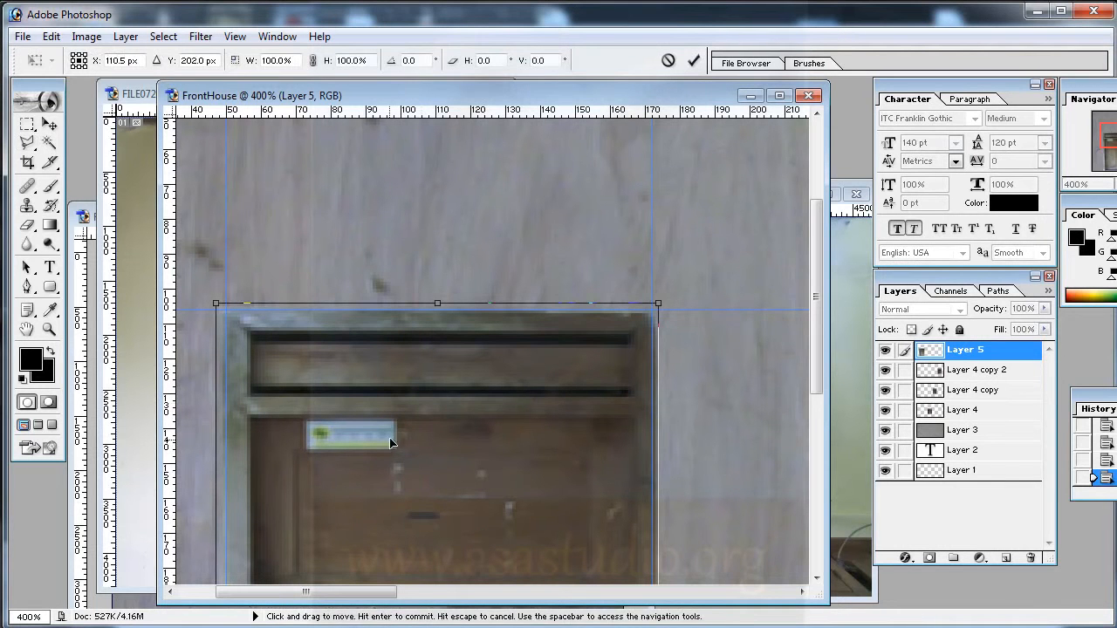
pyautogui.press('space')
pyautogui.moveTo(416, 468); pyautogui.dragTo(411, 346)
pyautogui.press('Return')
pyautogui.press('l')
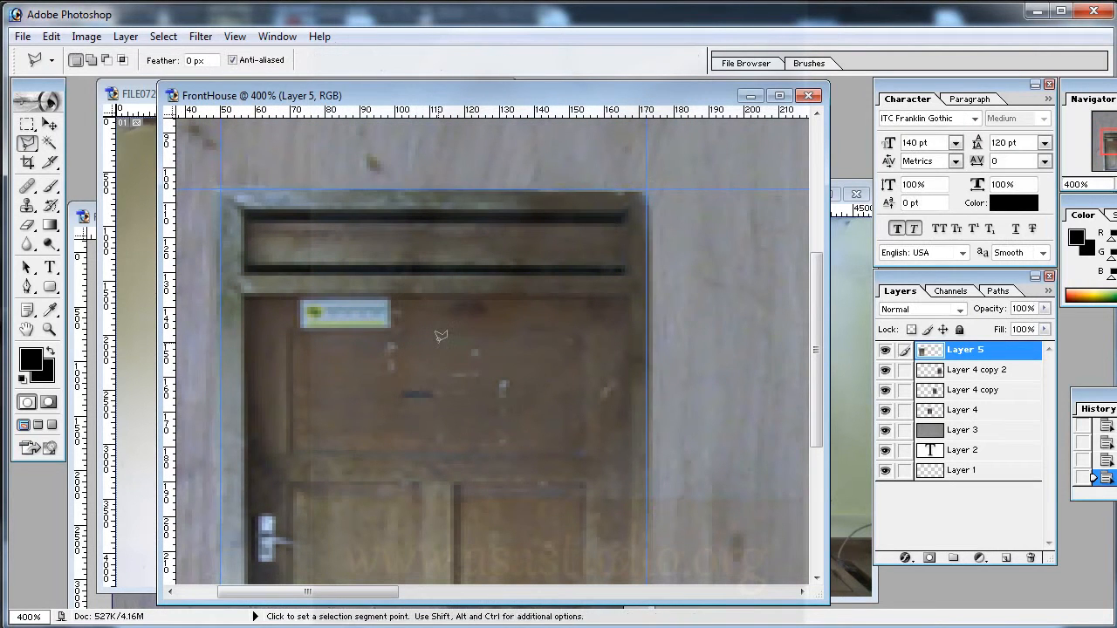
# Step: Select the door with a rectangular marquee along the guides, invert the selection, delete the excess edges from Layer 5, and deselect
pyautogui.hotkey('ctrl', '-')
pyautogui.hotkey('ctrl', '-')
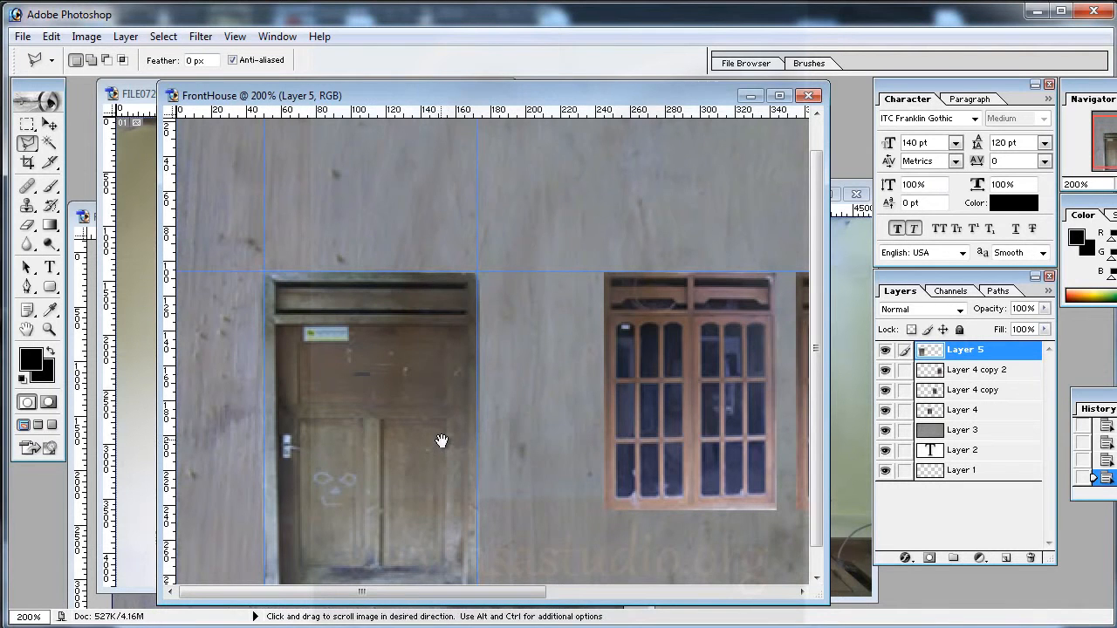
pyautogui.moveTo(443, 444); pyautogui.dragTo(420, 419)
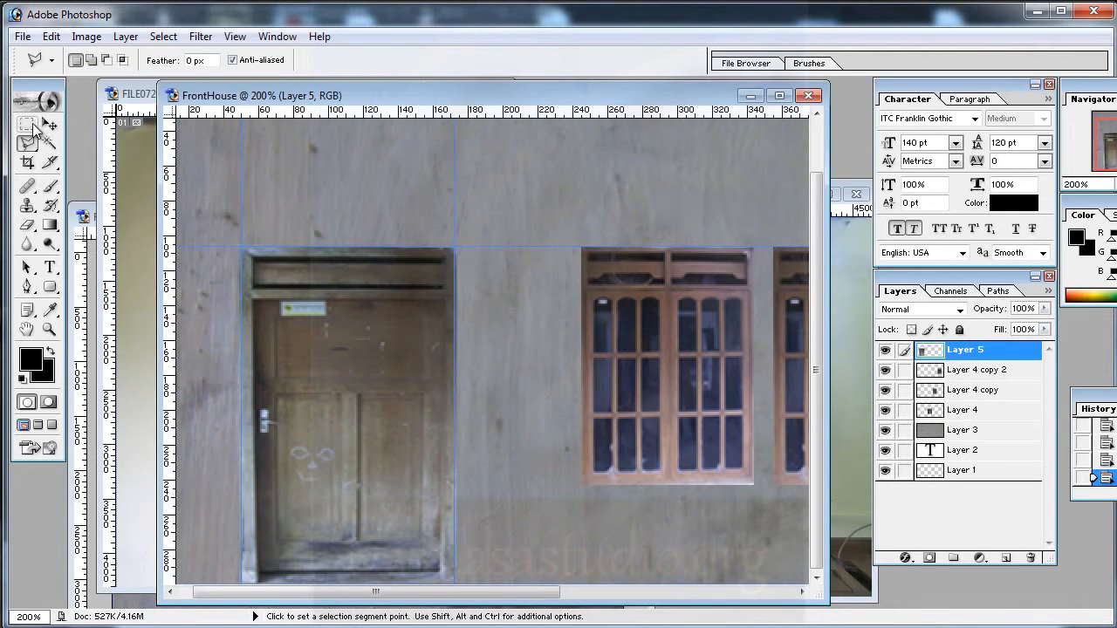
pyautogui.click(29, 126)
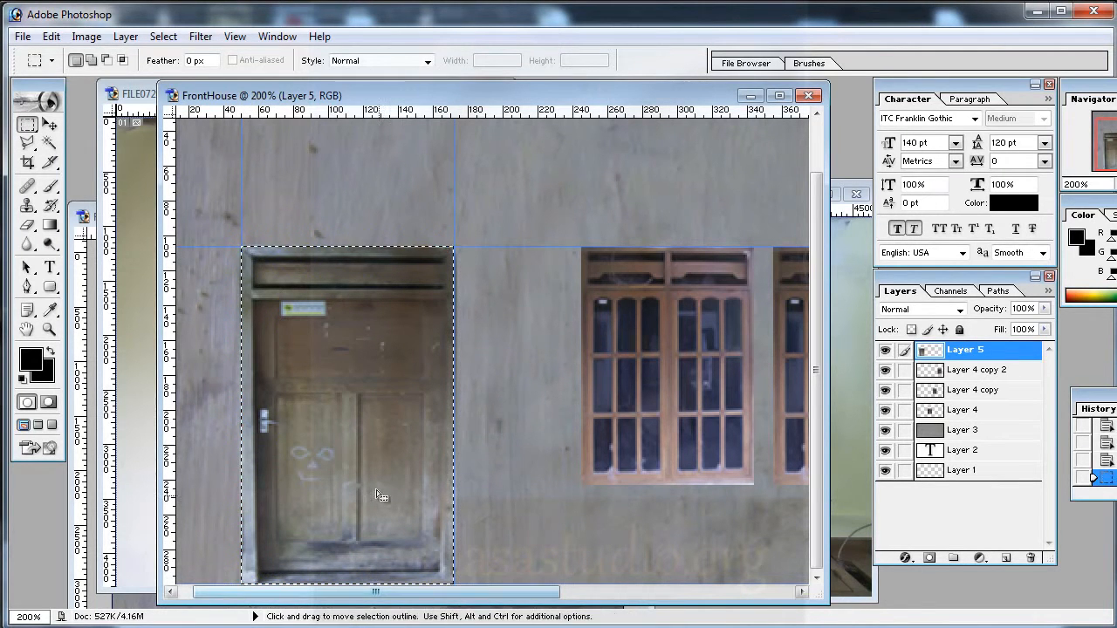
pyautogui.rightClick(316, 328)
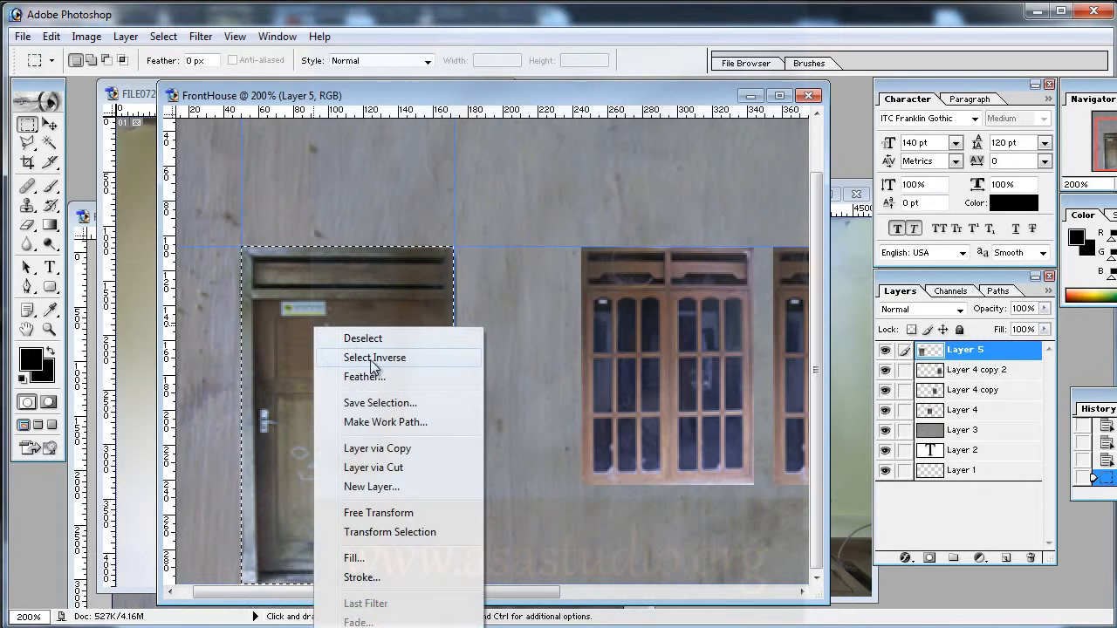
pyautogui.click(370, 357)
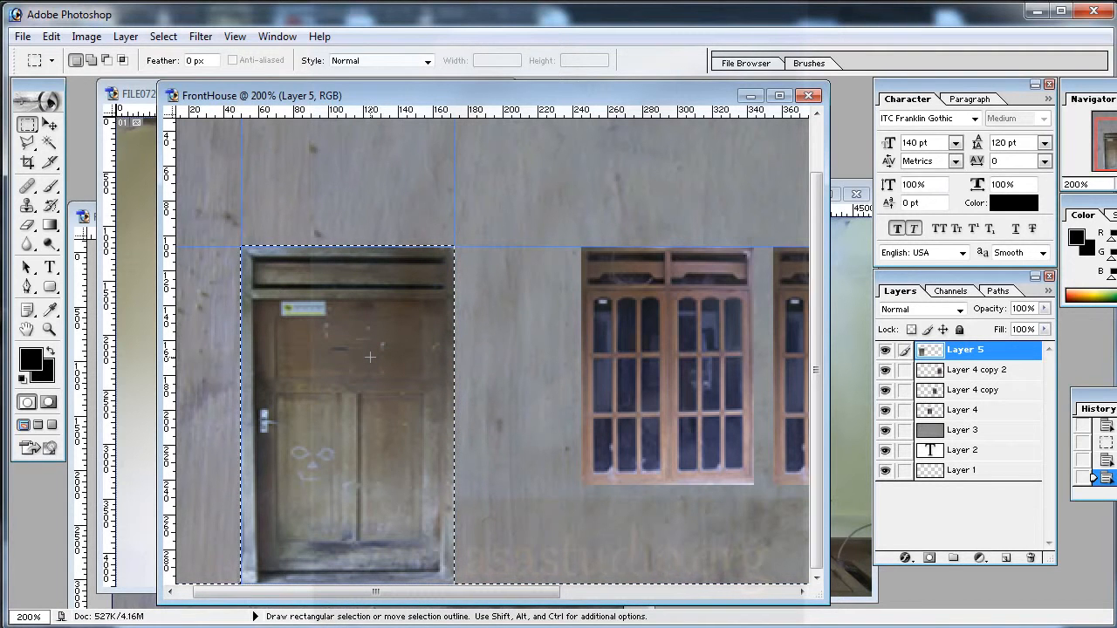
pyautogui.click(355, 337)
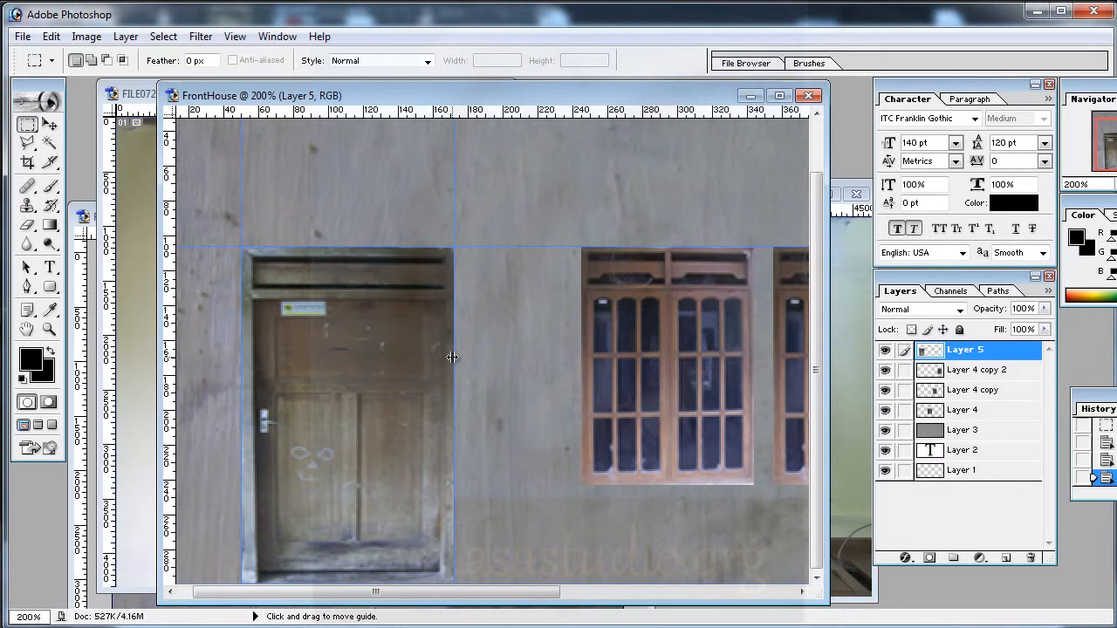
# Step: Remove the two vertical guides and the horizontal guide from the FrontHouse image
pyautogui.moveTo(368, 358); pyautogui.dragTo(244, 332)
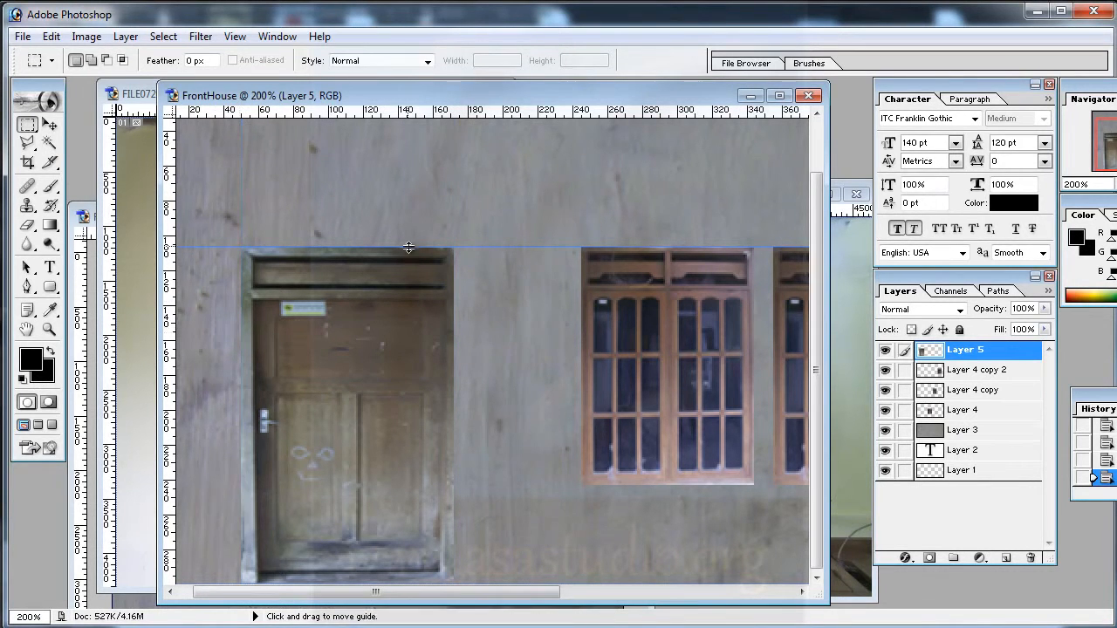
pyautogui.moveTo(425, 19); pyautogui.dragTo(426, 17)
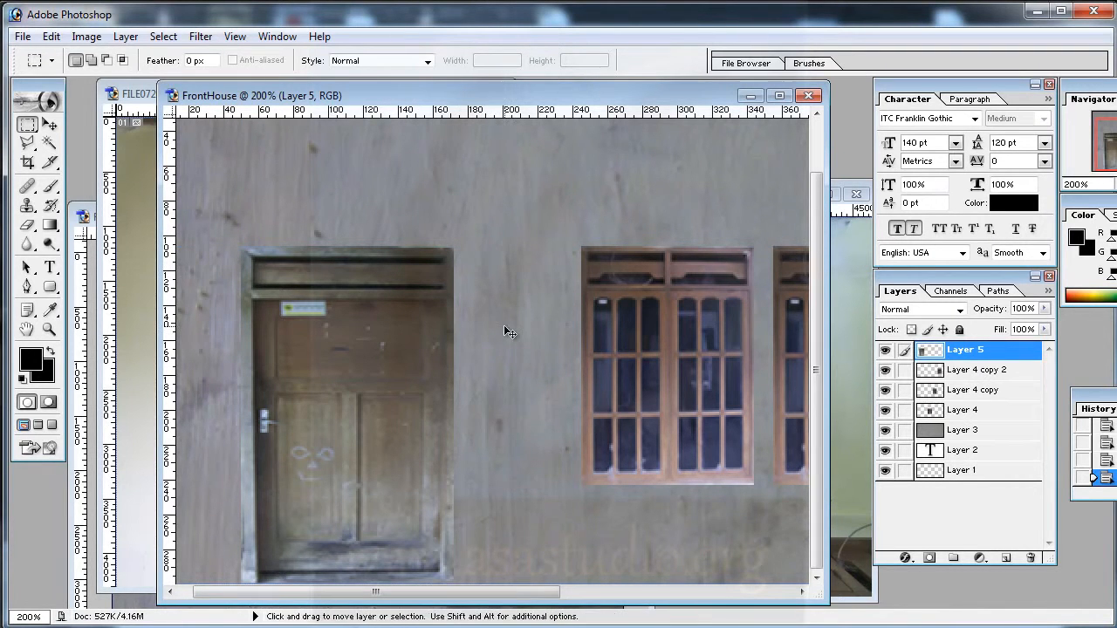
pyautogui.hotkey('ctrl', '-')
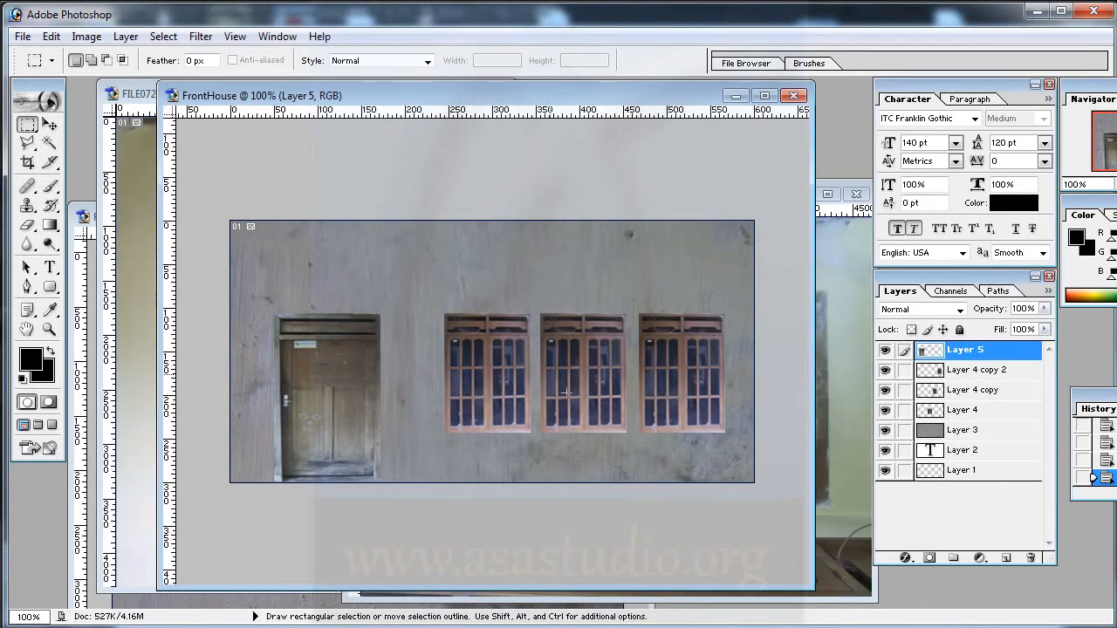
# Step: Export the FrontHouse image with Save for Web as a maximum-quality JPEG, proceeding to the save location
pyautogui.click(23, 40)
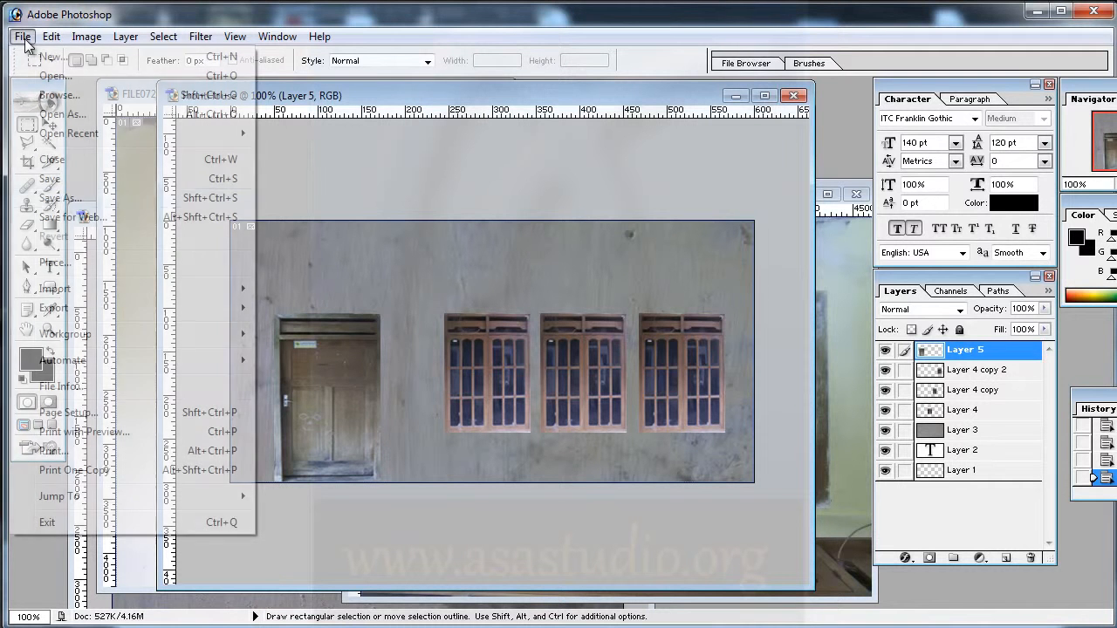
pyautogui.click(58, 218)
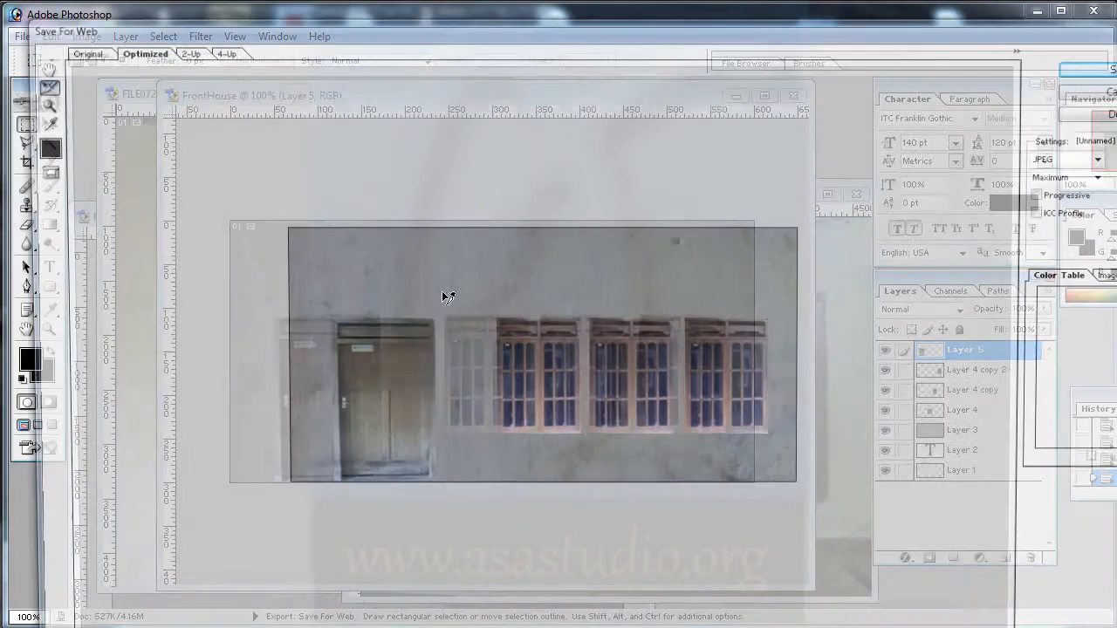
pyautogui.click(1093, 65)
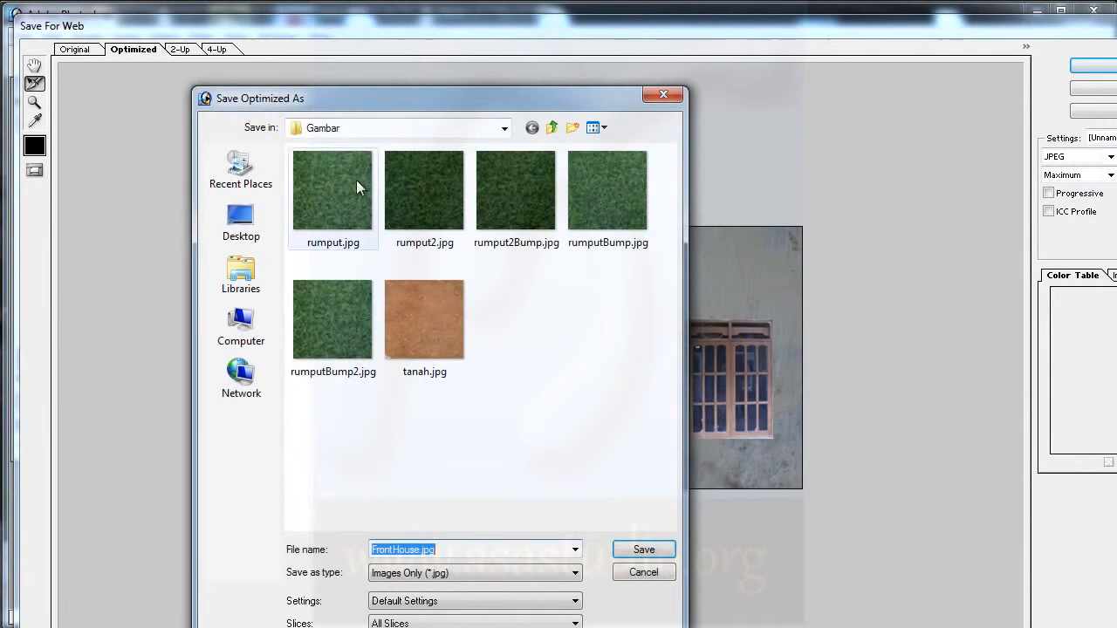
# Step: Save the export as FrontHouse.jpg in unity3d-project\unity-genteng-in-race\tutorial_mobil\Assets\Material on drive D
pyautogui.click(356, 127)
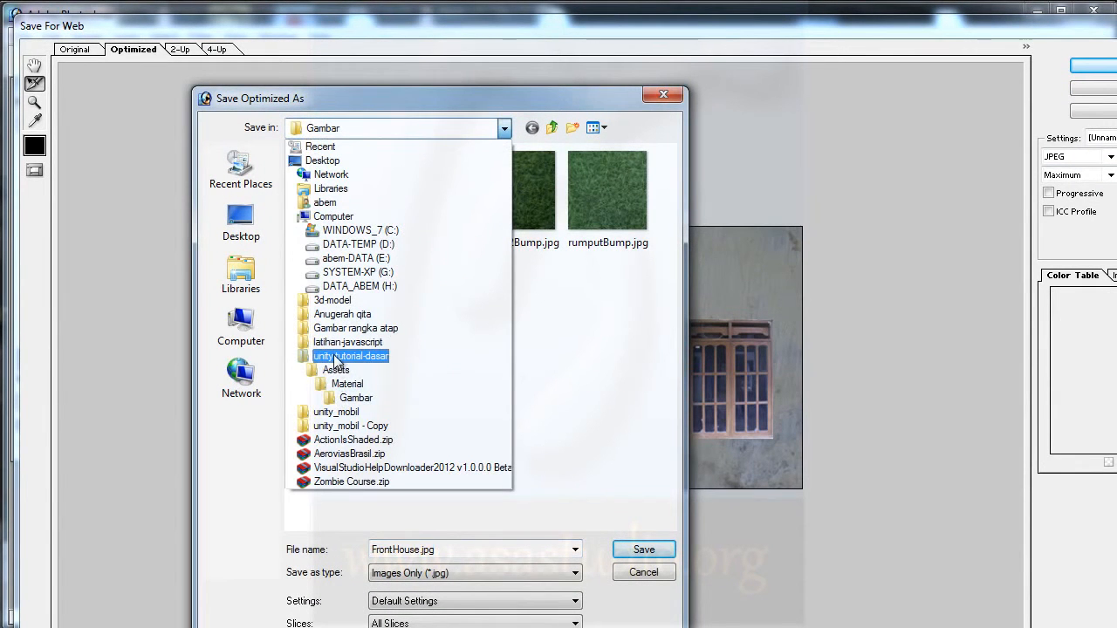
pyautogui.click(351, 247)
pyautogui.click(416, 439)
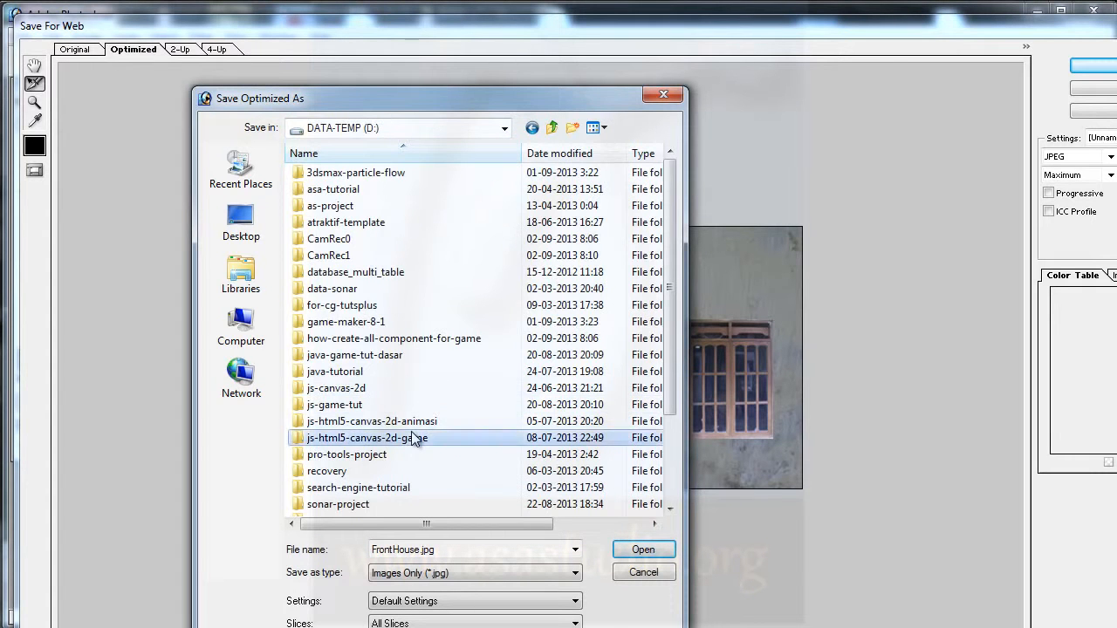
pyautogui.scroll(-3, 417, 441)
pyautogui.doubleClick(346, 506)
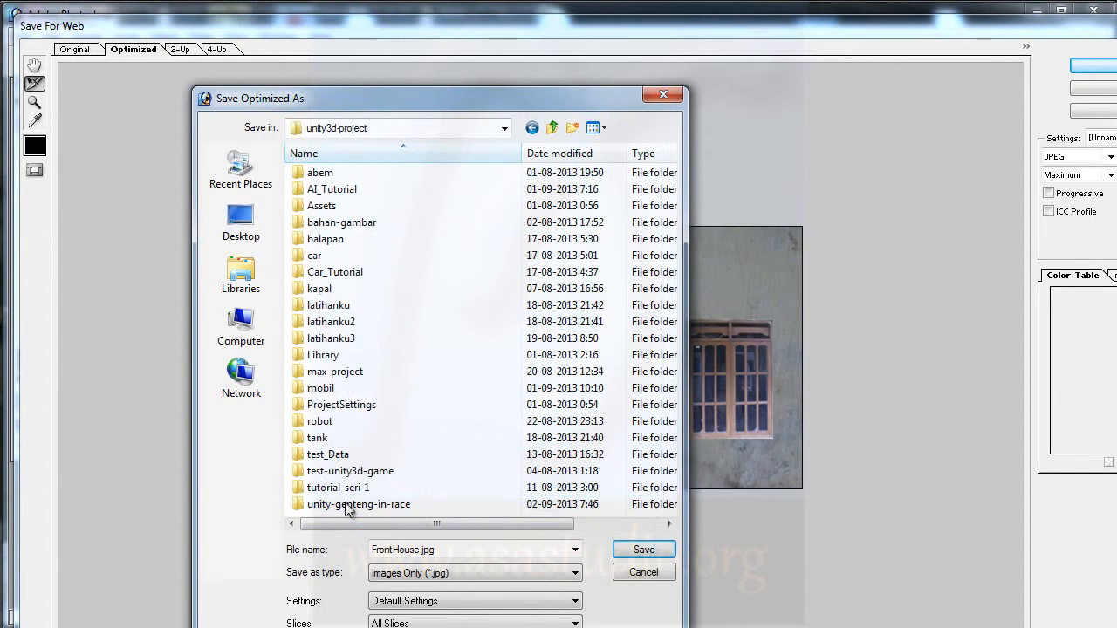
pyautogui.doubleClick(343, 505)
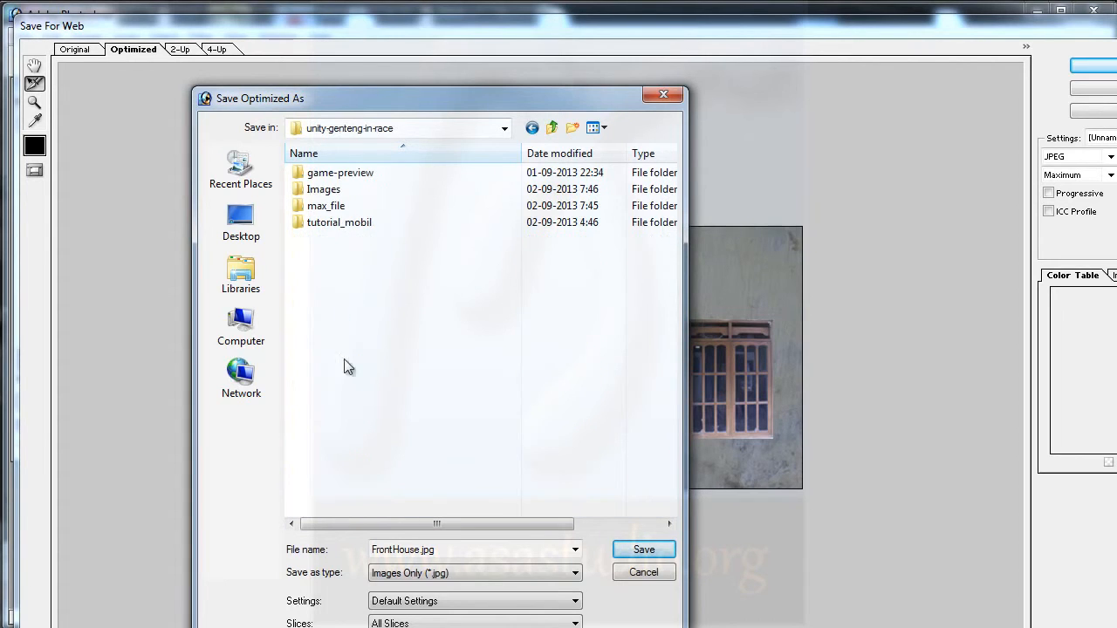
pyautogui.doubleClick(326, 223)
pyautogui.doubleClick(316, 174)
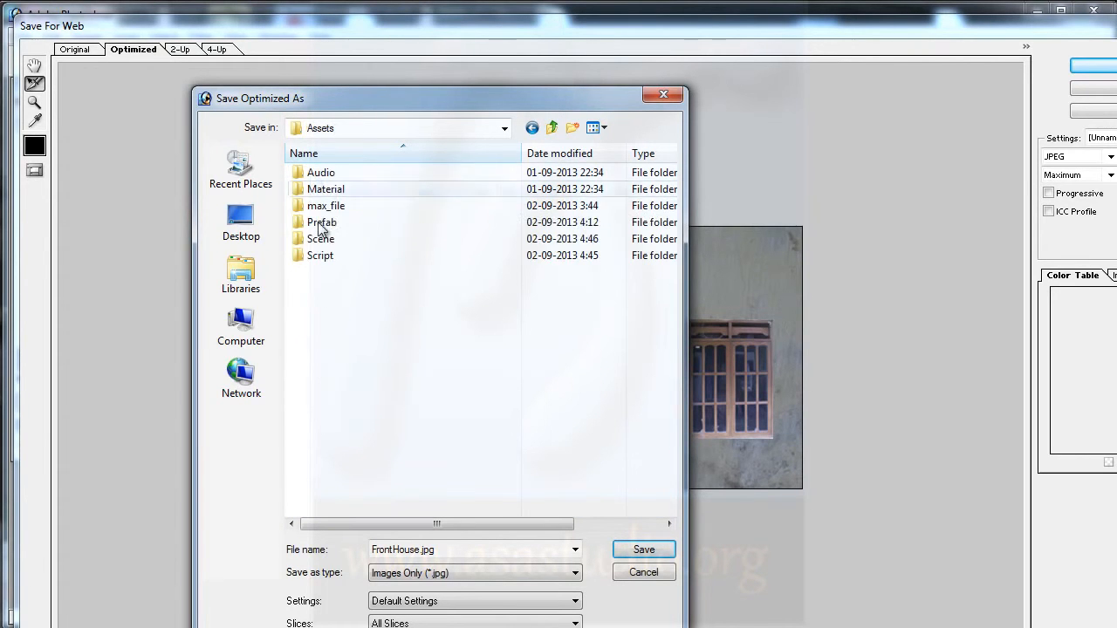
pyautogui.doubleClick(325, 190)
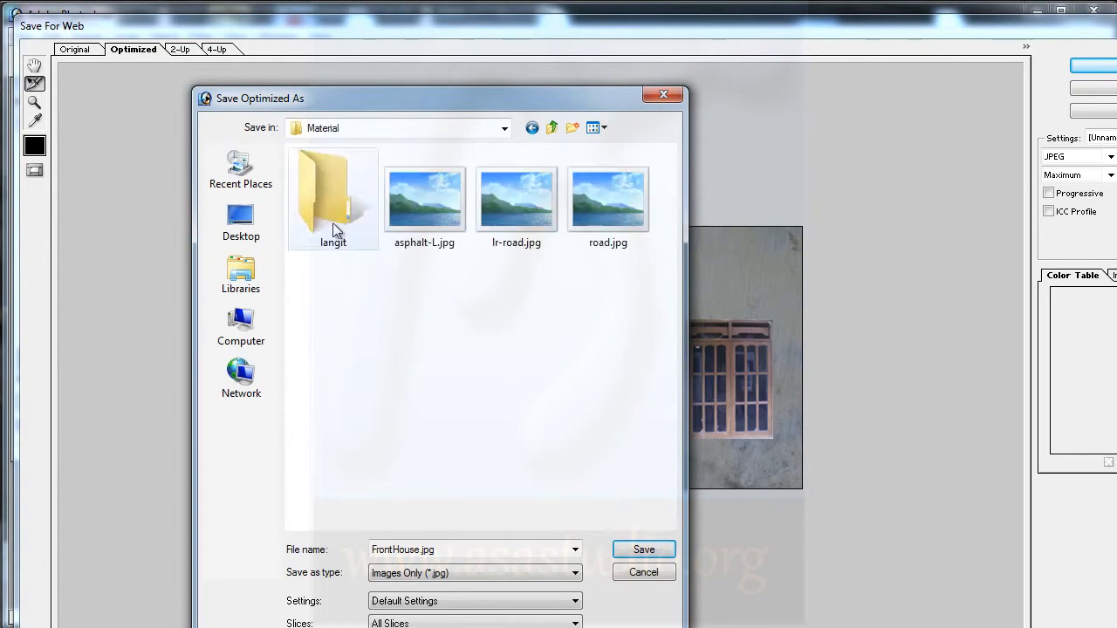
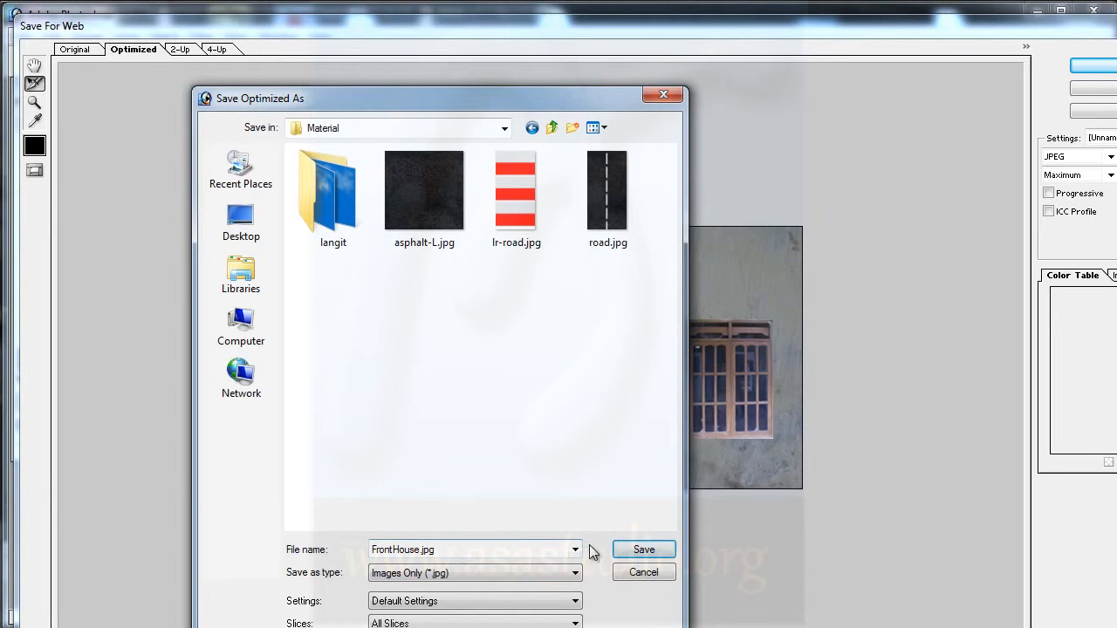
pyautogui.click(637, 550)
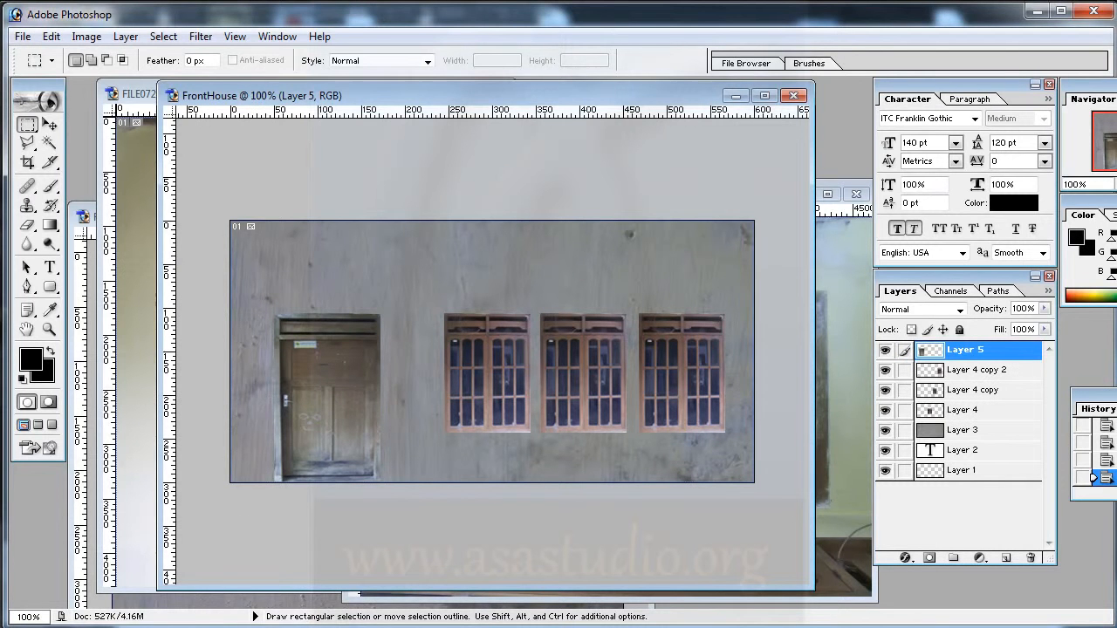
# Step: Switch to 3ds Max, open the first sub-material of HouseMat, and add a Bitmap map to its diffuse colour
pyautogui.click(702, 618)
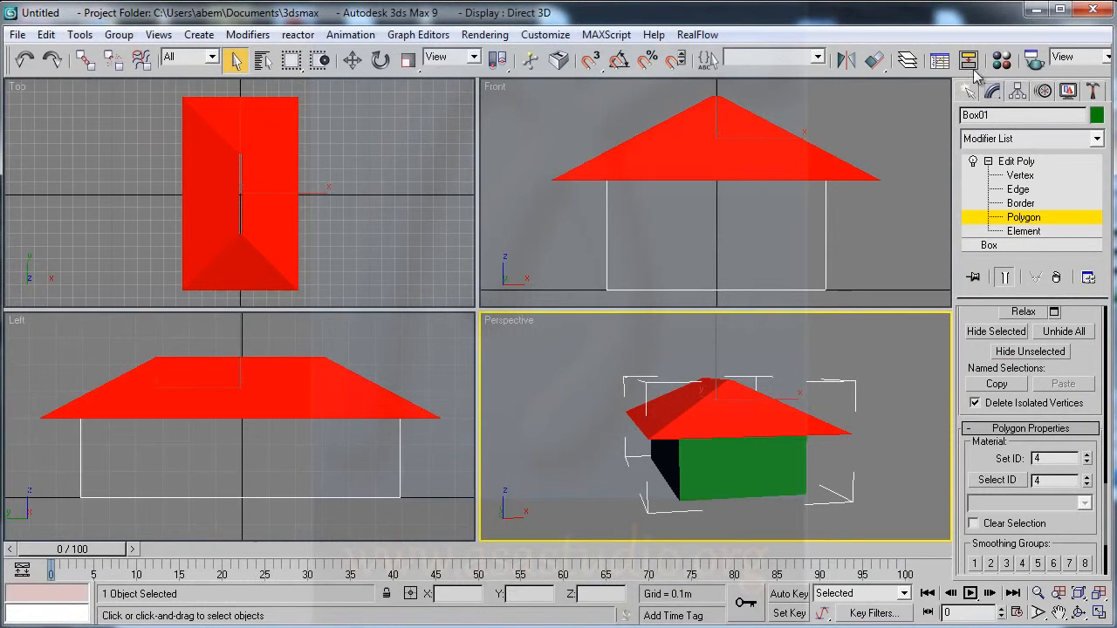
pyautogui.click(1002, 61)
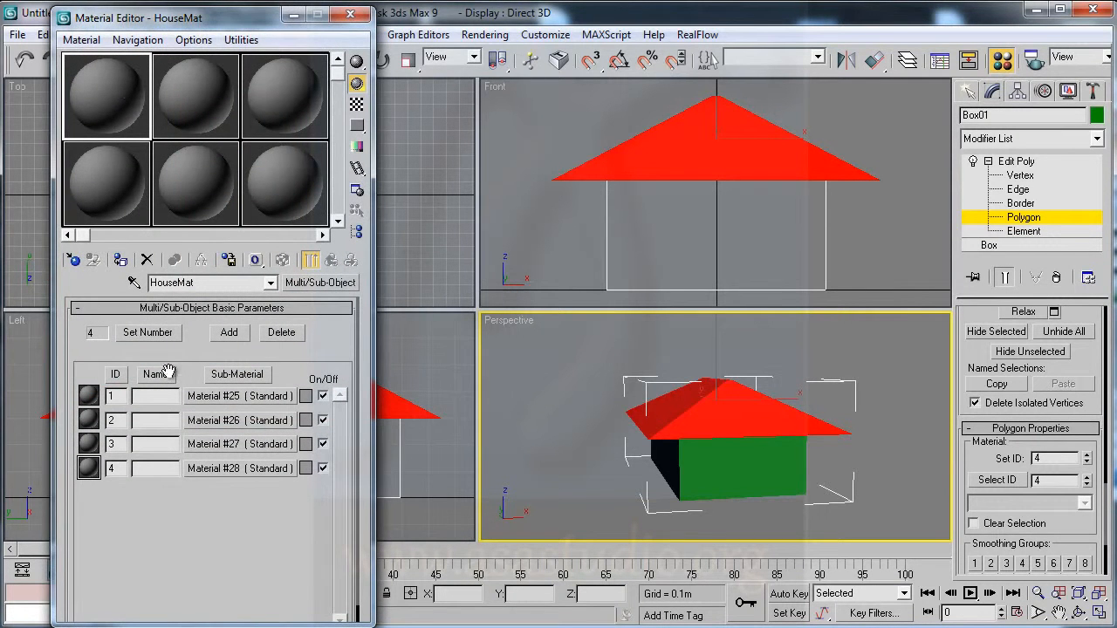
pyautogui.click(202, 398)
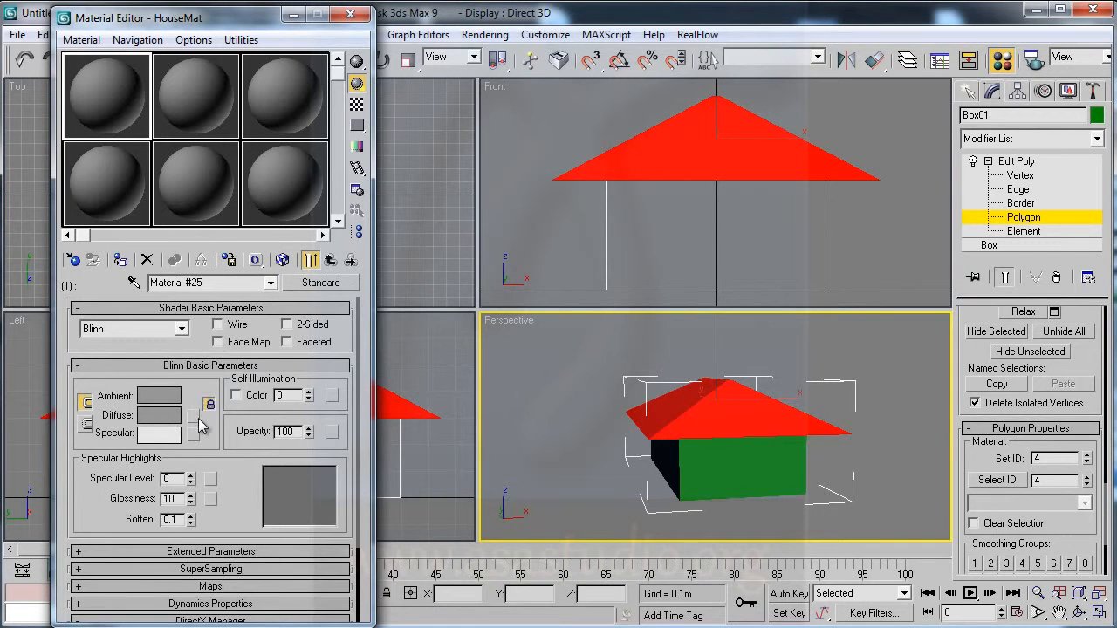
pyautogui.click(192, 418)
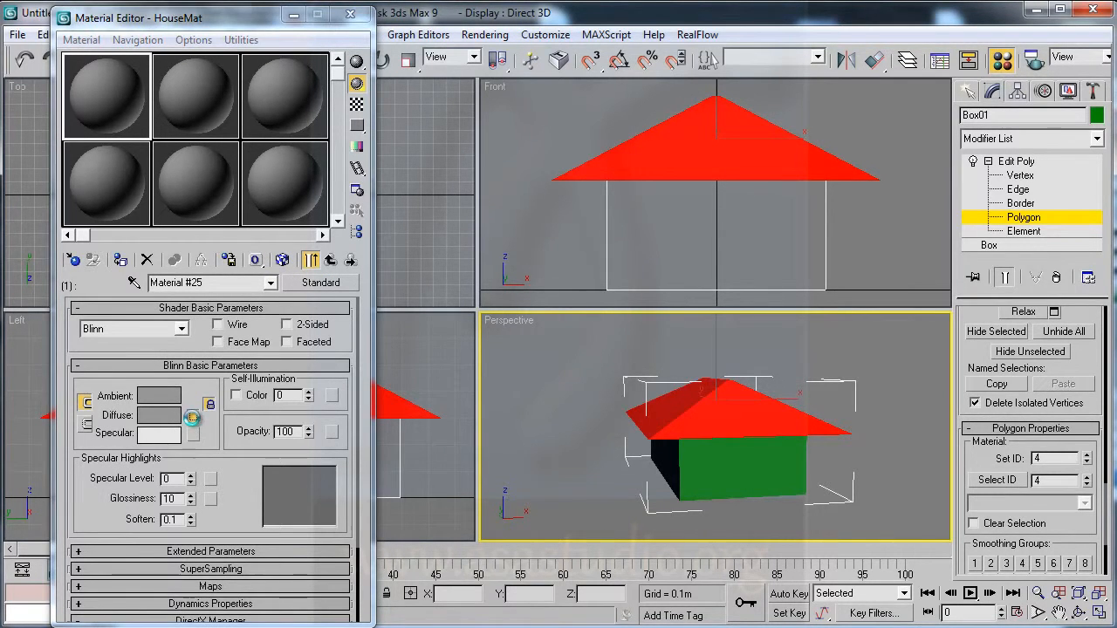
pyautogui.doubleClick(531, 84)
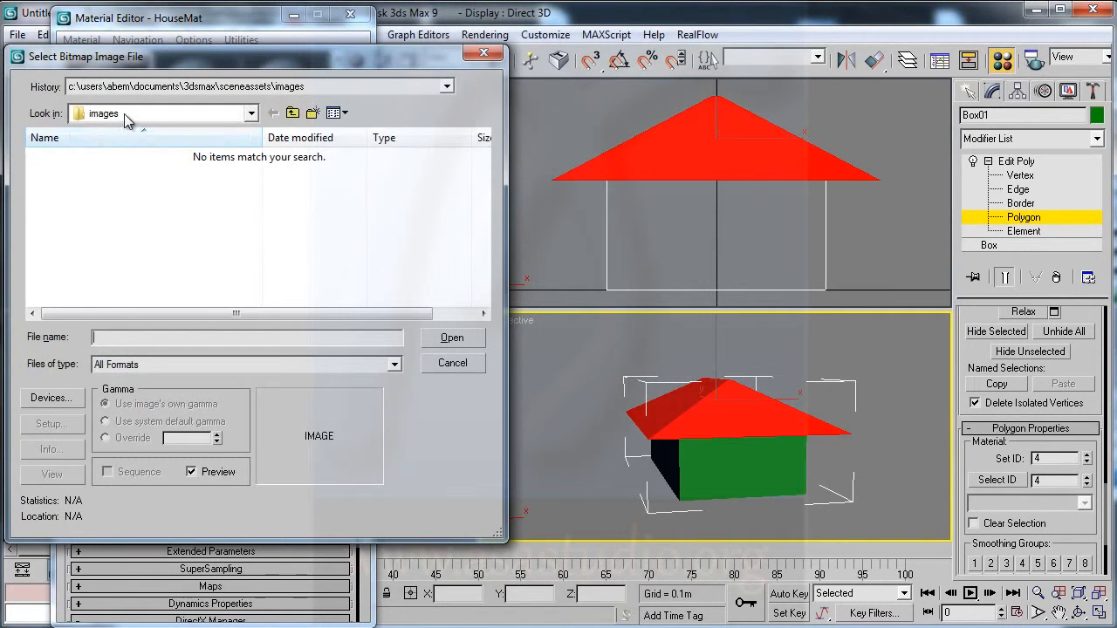
# Step: Load FrontHouse.jpg as the bitmap from unity3d-project\unity-genteng-in-race\tutorial_mobil\Assets\Material on drive D
pyautogui.click(126, 115)
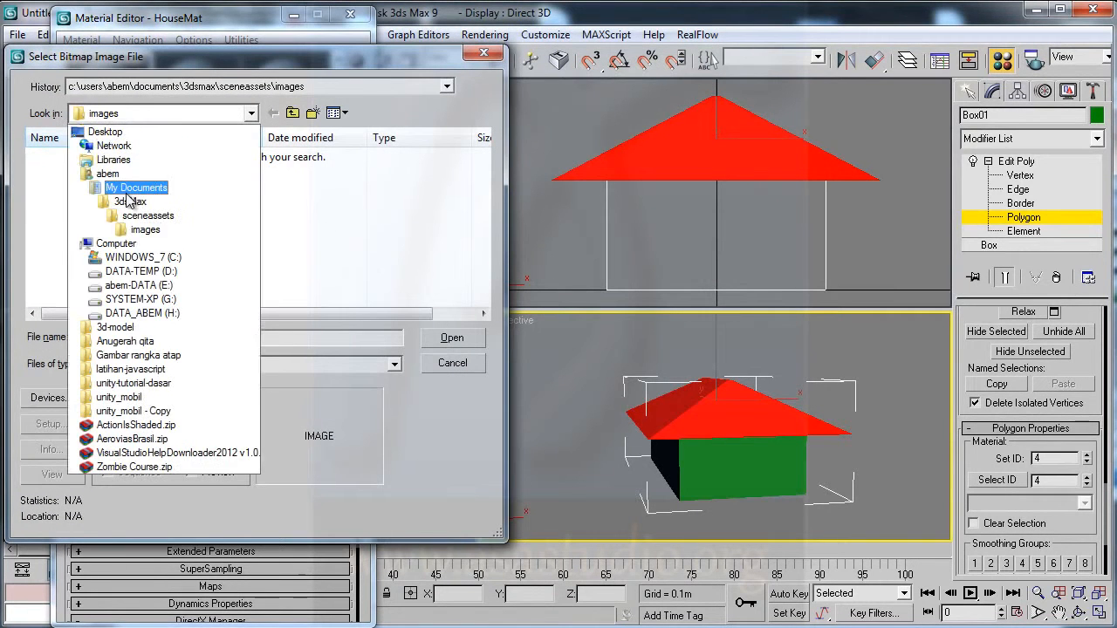
pyautogui.click(127, 272)
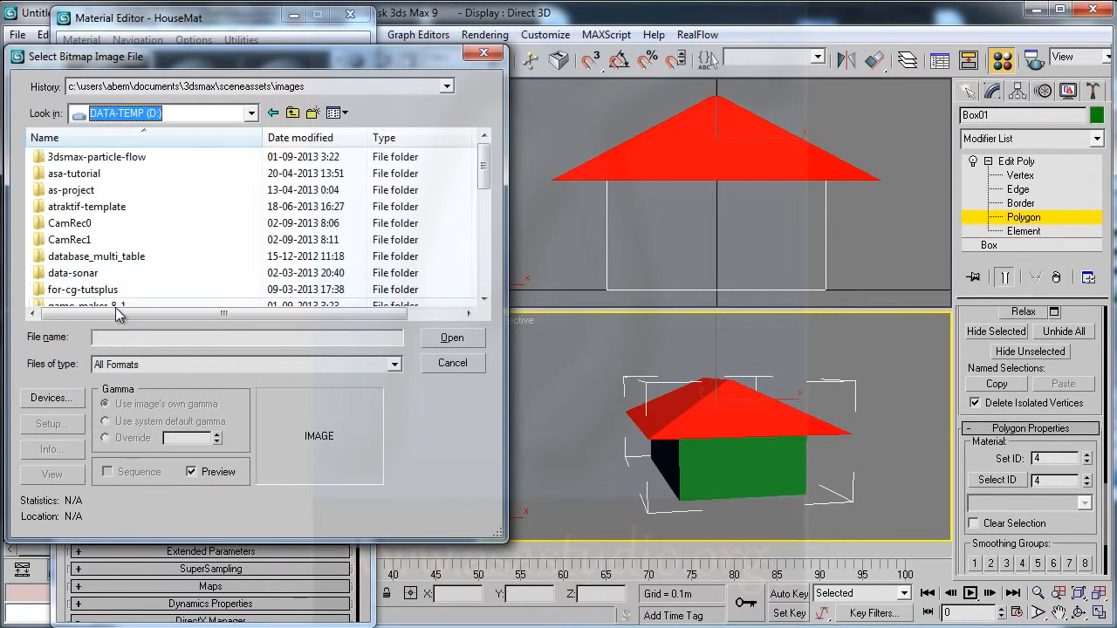
pyautogui.scroll(-5, 136, 303)
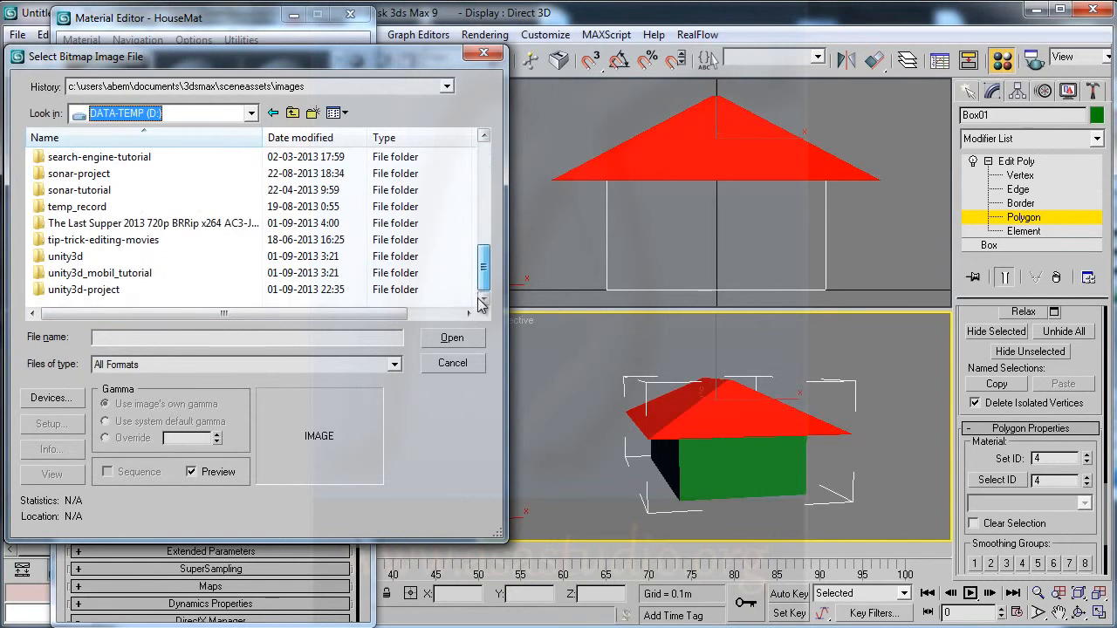
pyautogui.doubleClick(84, 289)
pyautogui.scroll(-5, 487, 209)
pyautogui.doubleClick(99, 291)
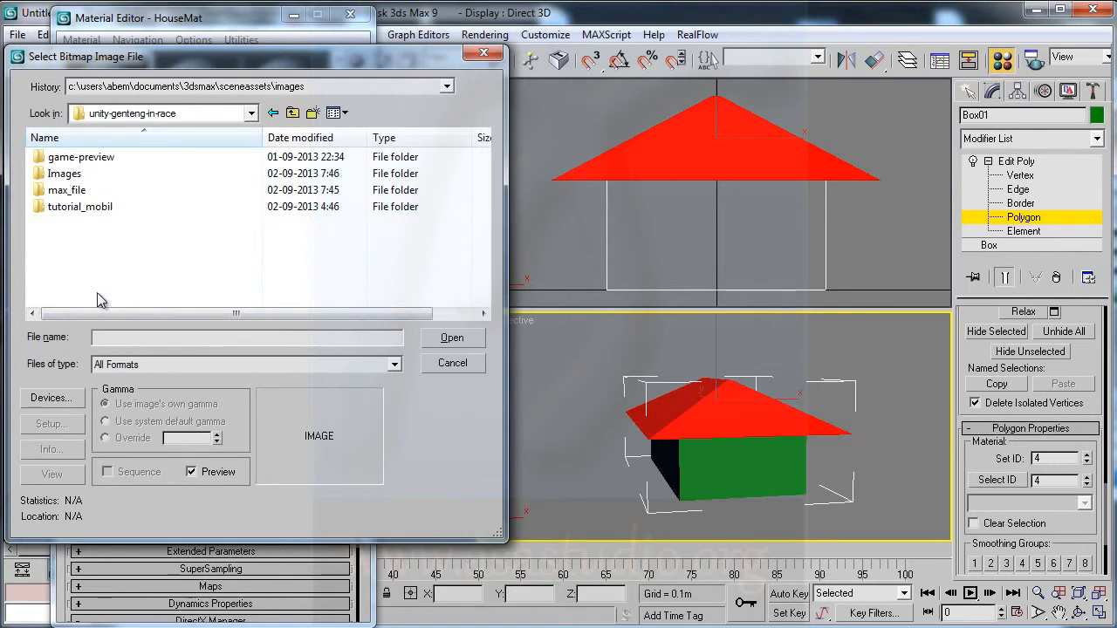
pyautogui.doubleClick(70, 207)
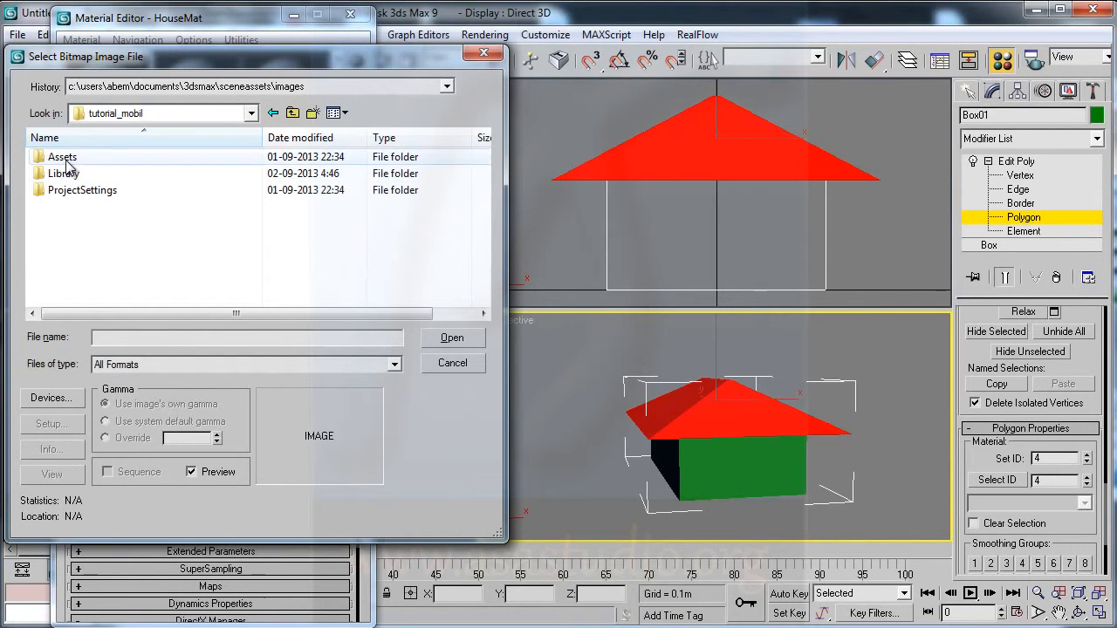
pyautogui.doubleClick(66, 161)
pyautogui.doubleClick(70, 174)
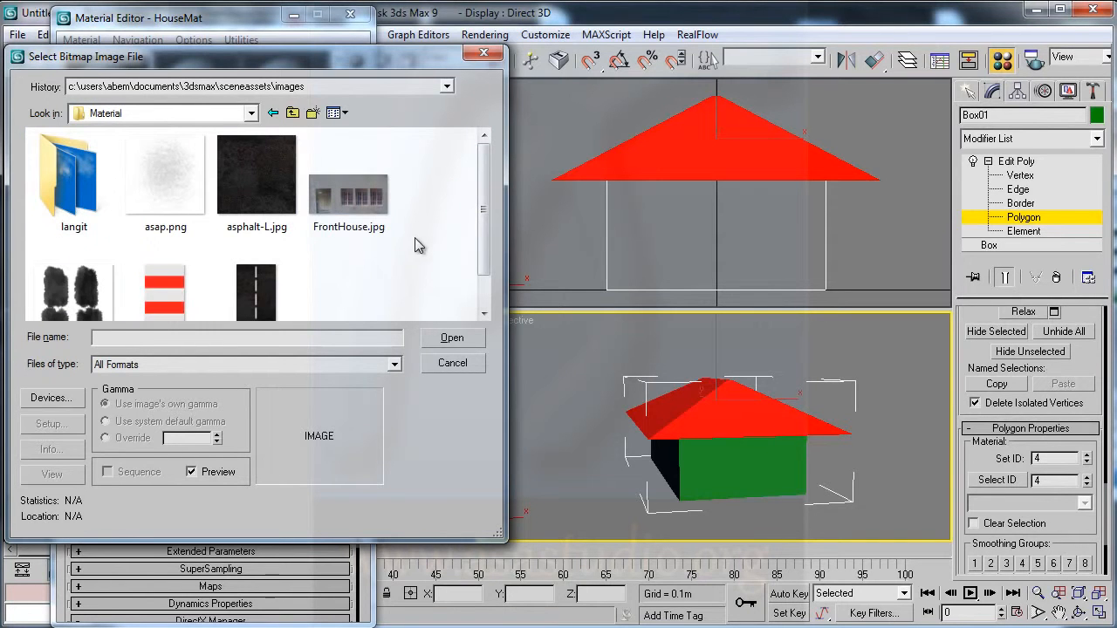
pyautogui.click(347, 194)
pyautogui.click(450, 339)
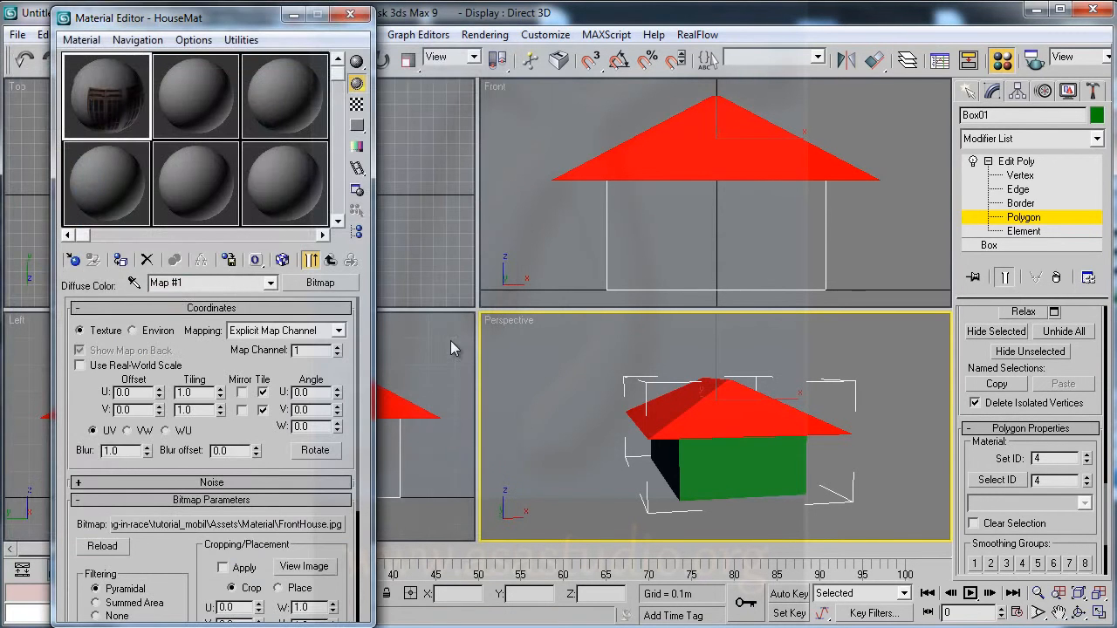
# Step: Show the diffuse map in the viewport, assign the material to Box01, and leave Edit Poly's polygon level
pyautogui.click(284, 259)
pyautogui.click(121, 260)
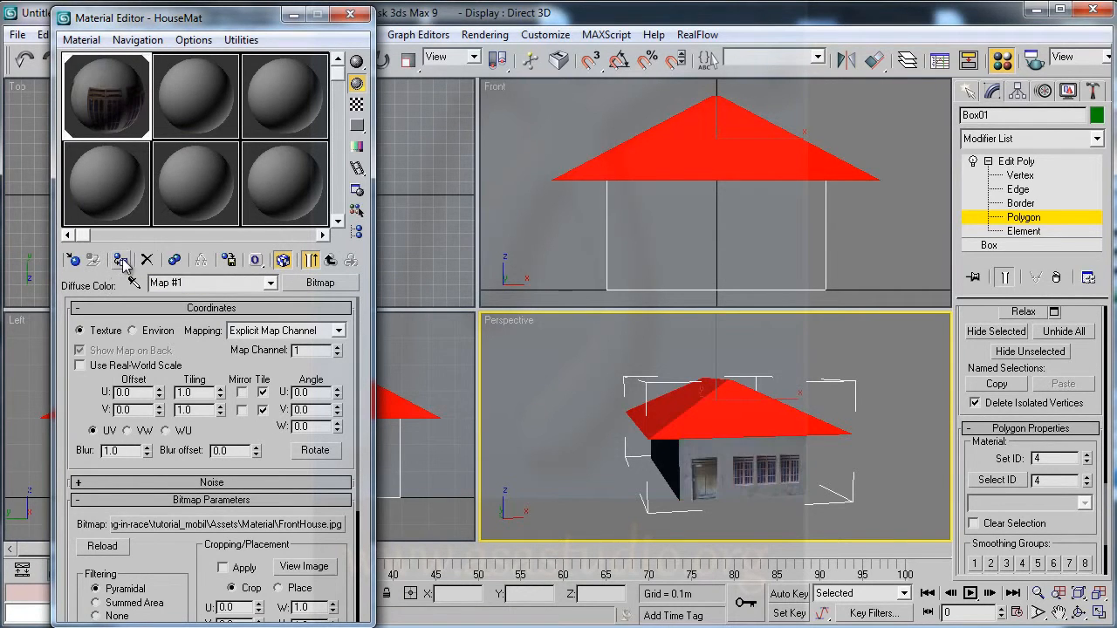
pyautogui.click(1011, 223)
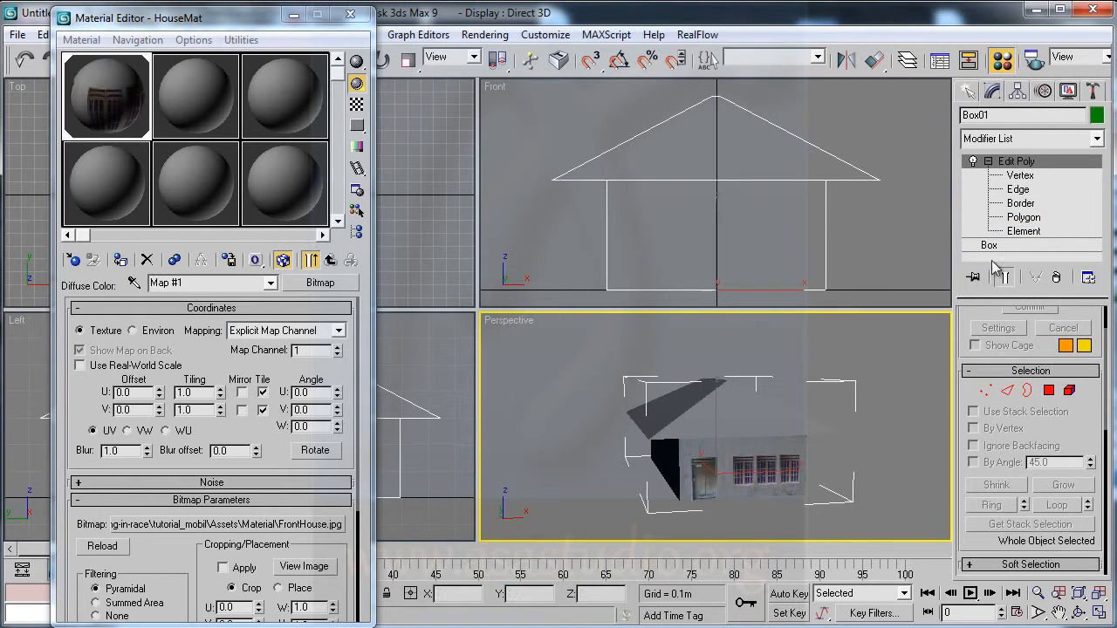
# Step: Render the Perspective view to check the front wall texture, and close the render window and the Material Editor
pyautogui.moveTo(1071, 75); pyautogui.dragTo(882, 71)
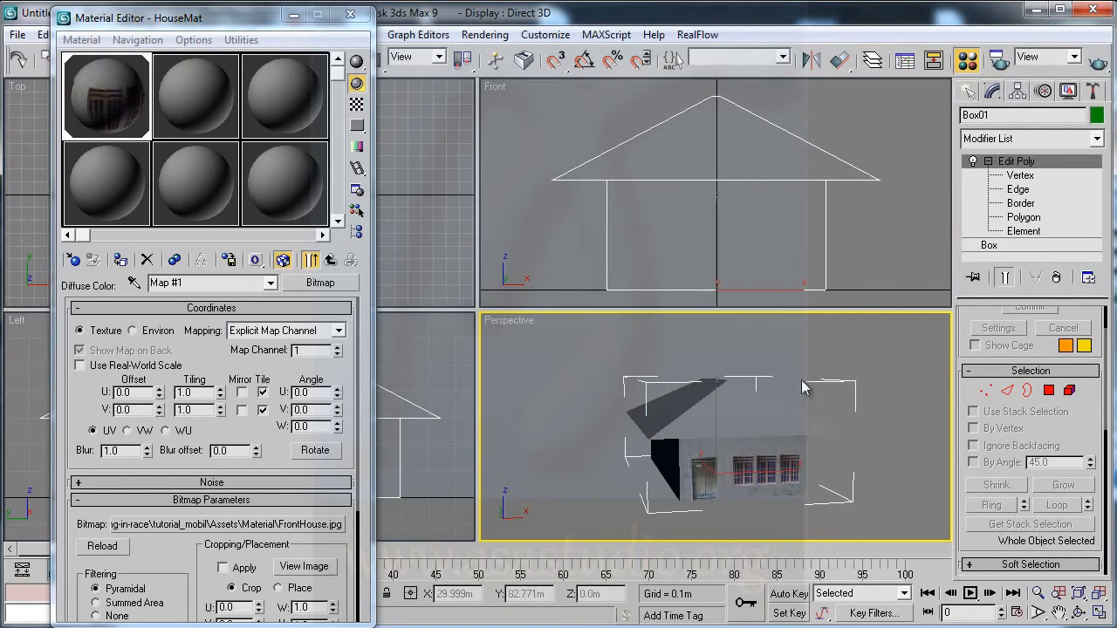
pyautogui.click(1097, 60)
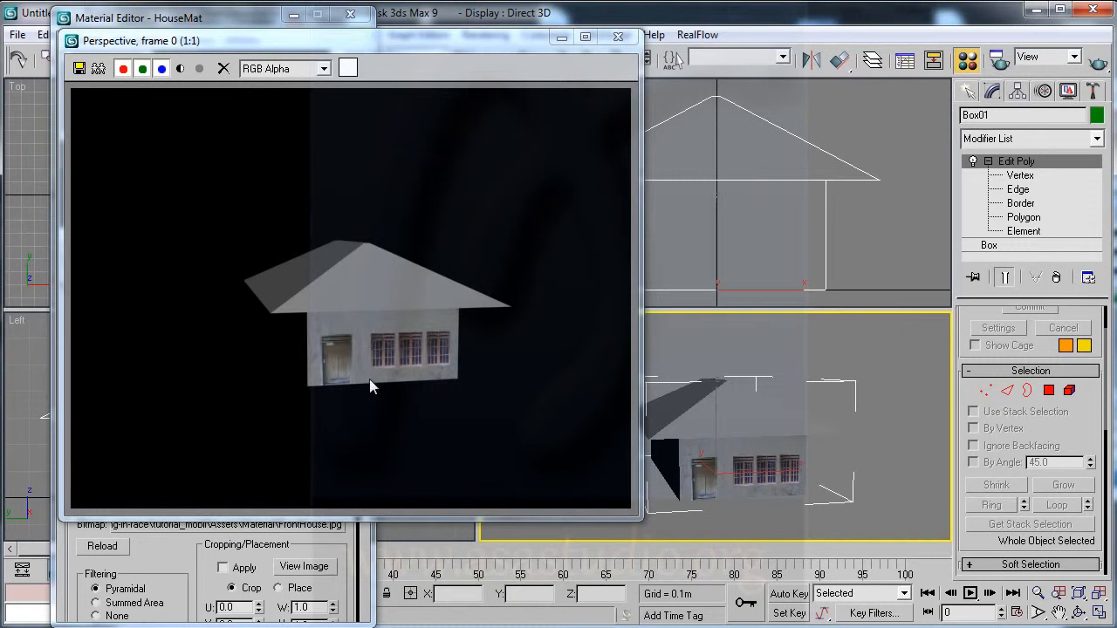
pyautogui.click(620, 37)
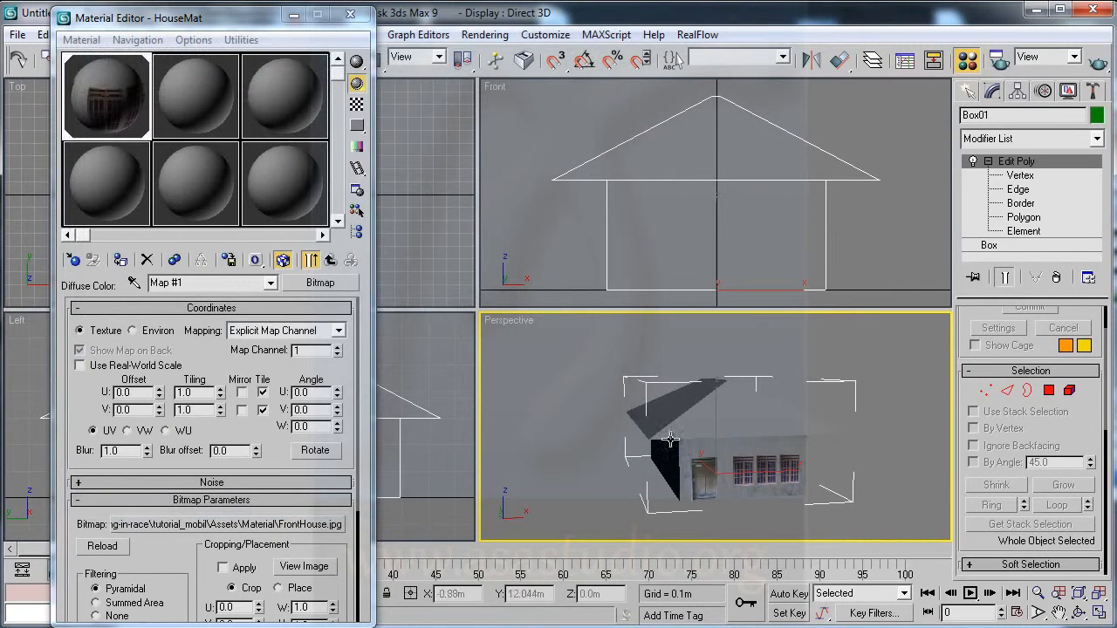
pyautogui.click(350, 15)
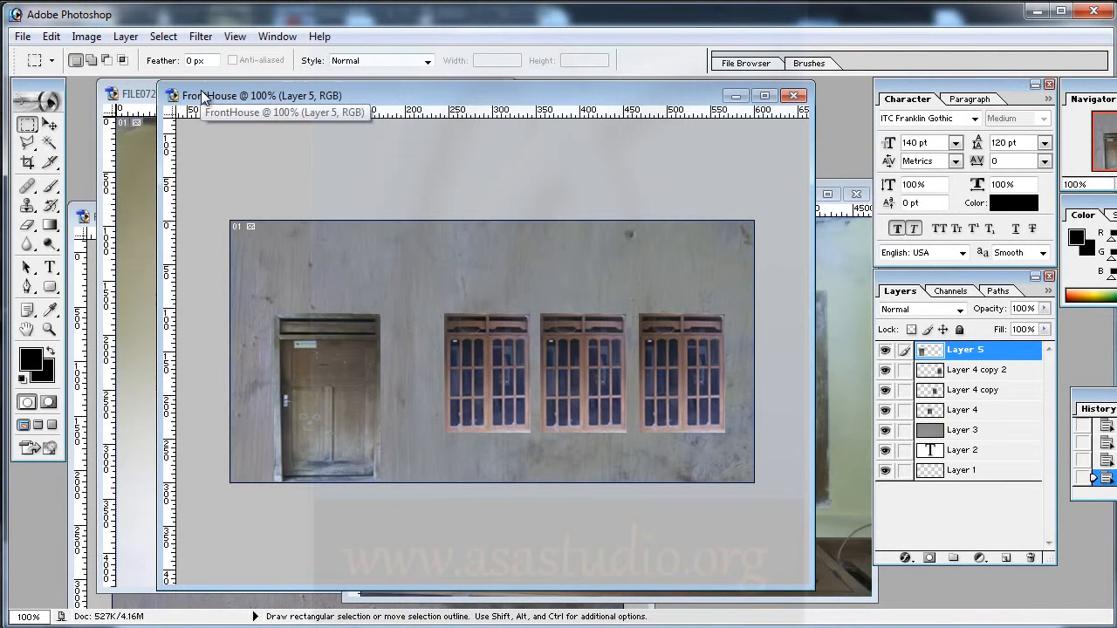
# Step: Switch to Photoshop and create a new transparent RGB image of 1200 × 300 pixels at 72 pixels/inch
pyautogui.click(23, 37)
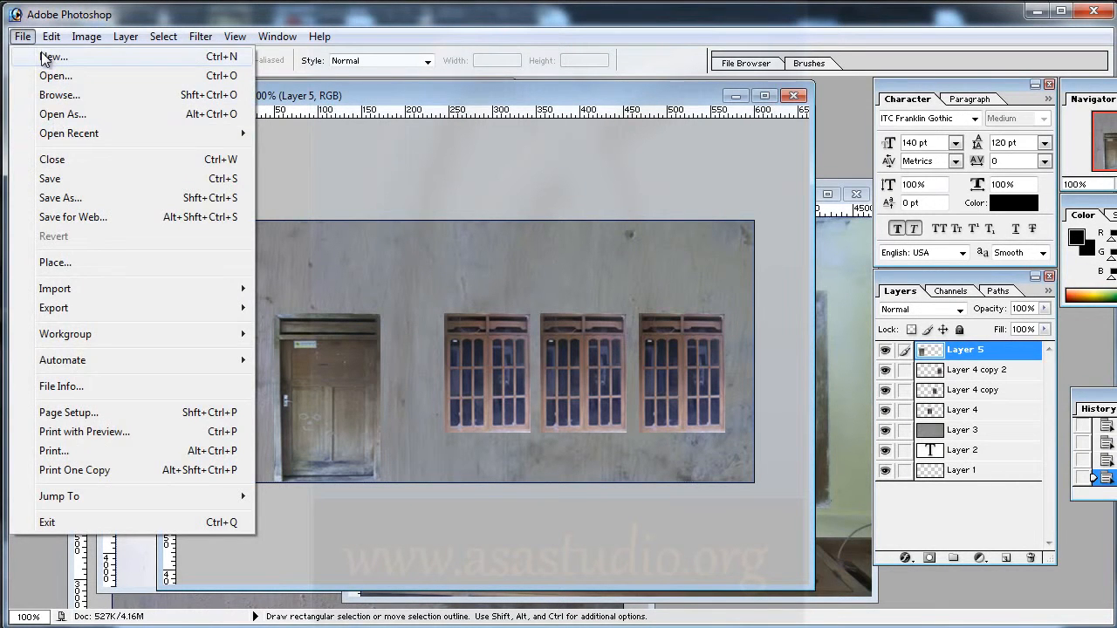
pyautogui.click(51, 57)
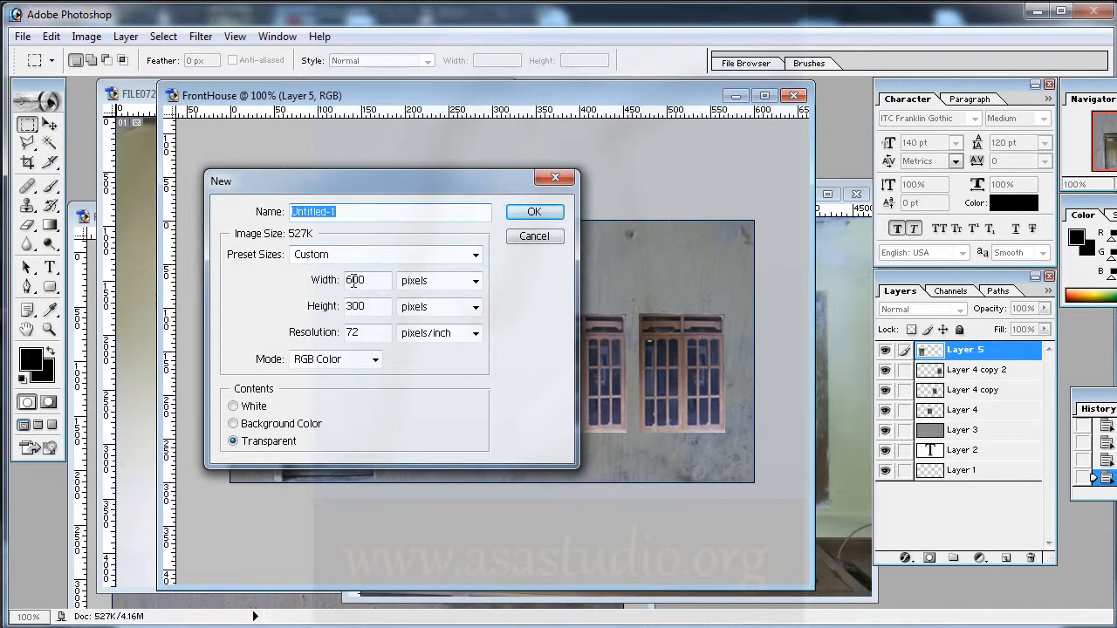
pyautogui.moveTo(355, 280); pyautogui.dragTo(325, 291)
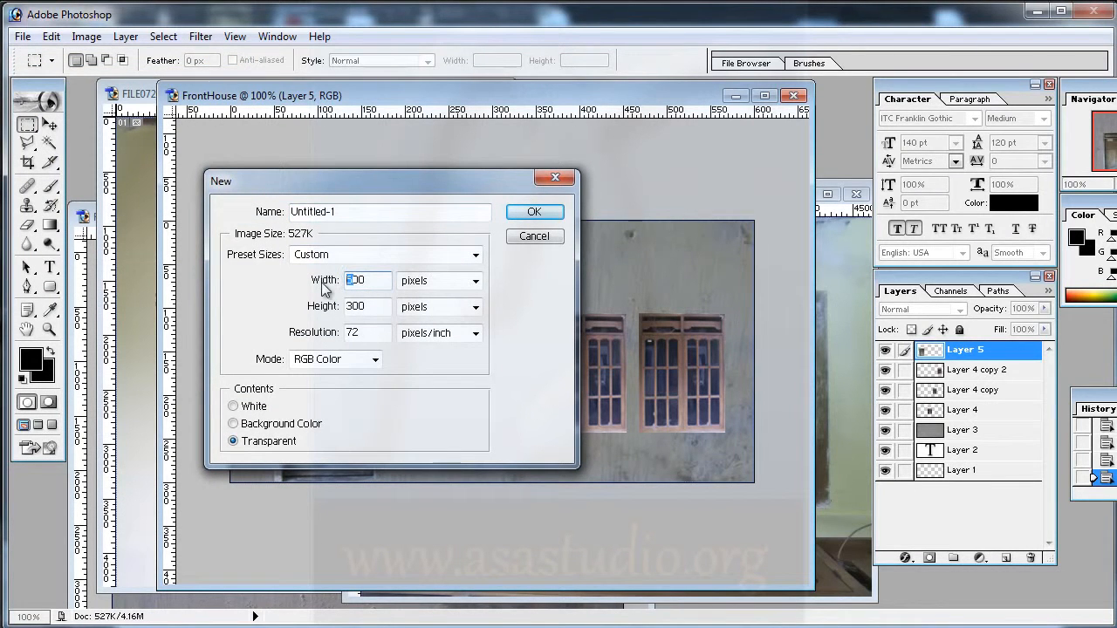
pyautogui.write('12')
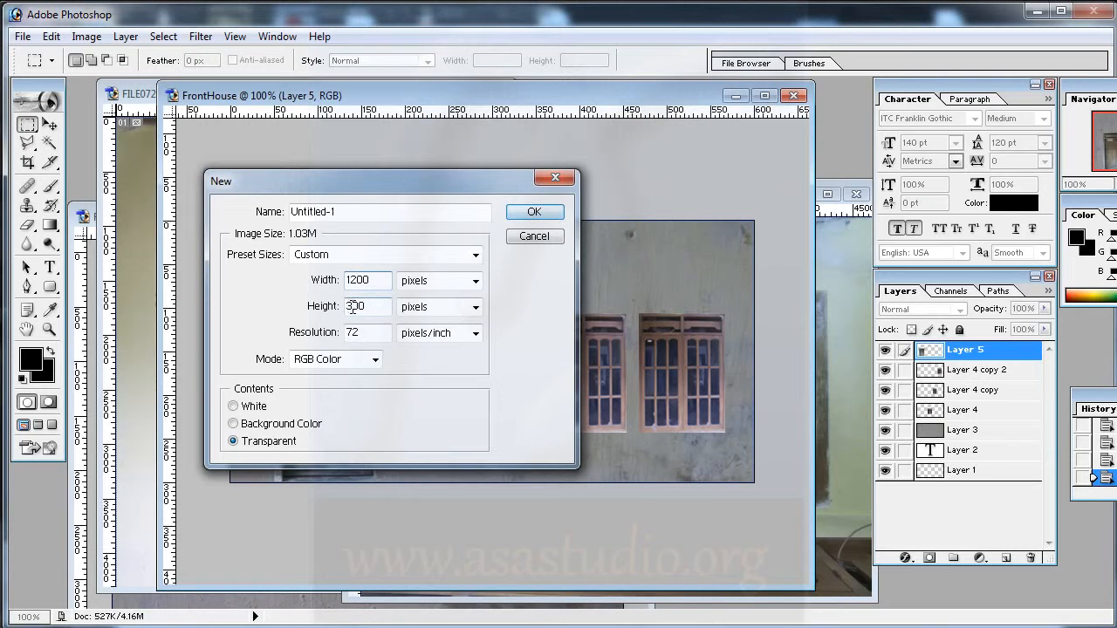
pyautogui.moveTo(351, 307); pyautogui.dragTo(345, 306)
pyautogui.moveTo(348, 280); pyautogui.dragTo(332, 308)
pyautogui.click(534, 211)
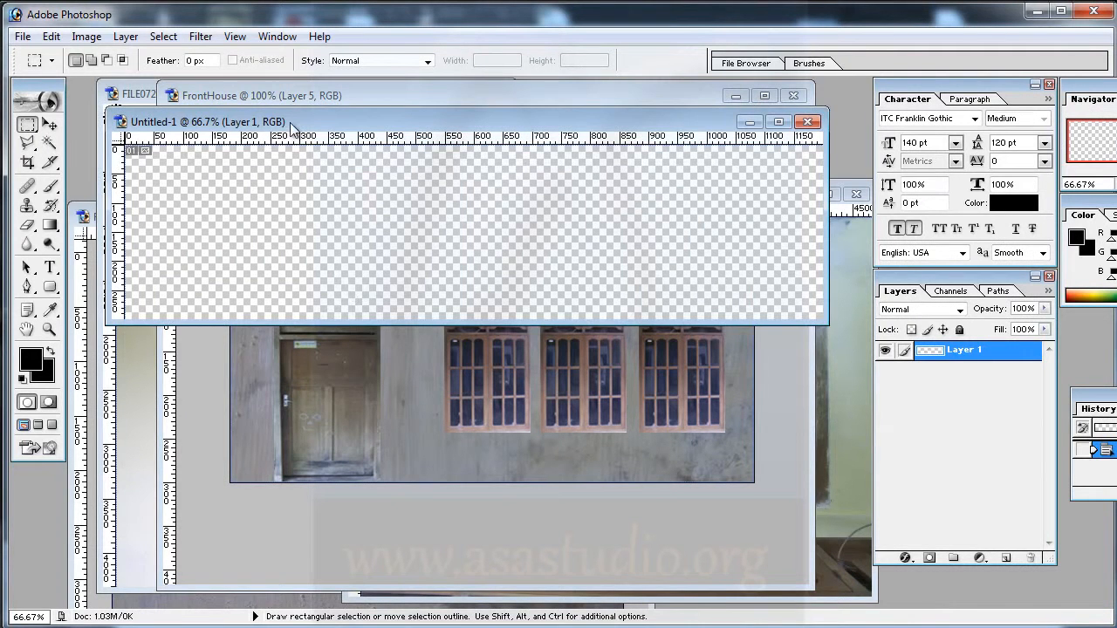
pyautogui.moveTo(288, 126); pyautogui.dragTo(258, 128)
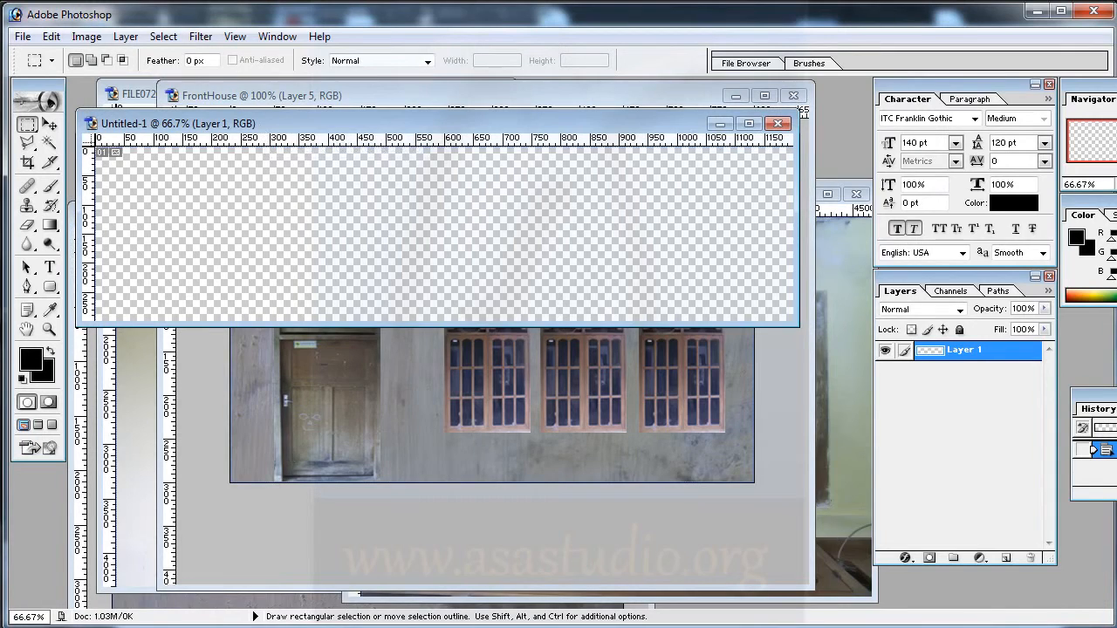
# Step: Switch to Windows Explorer and open FrontHouse.jpg from unity-genteng-in-race\tutorial_mobil\Assets\Material in Photoshop
pyautogui.hotkey('alt', 'Tab')
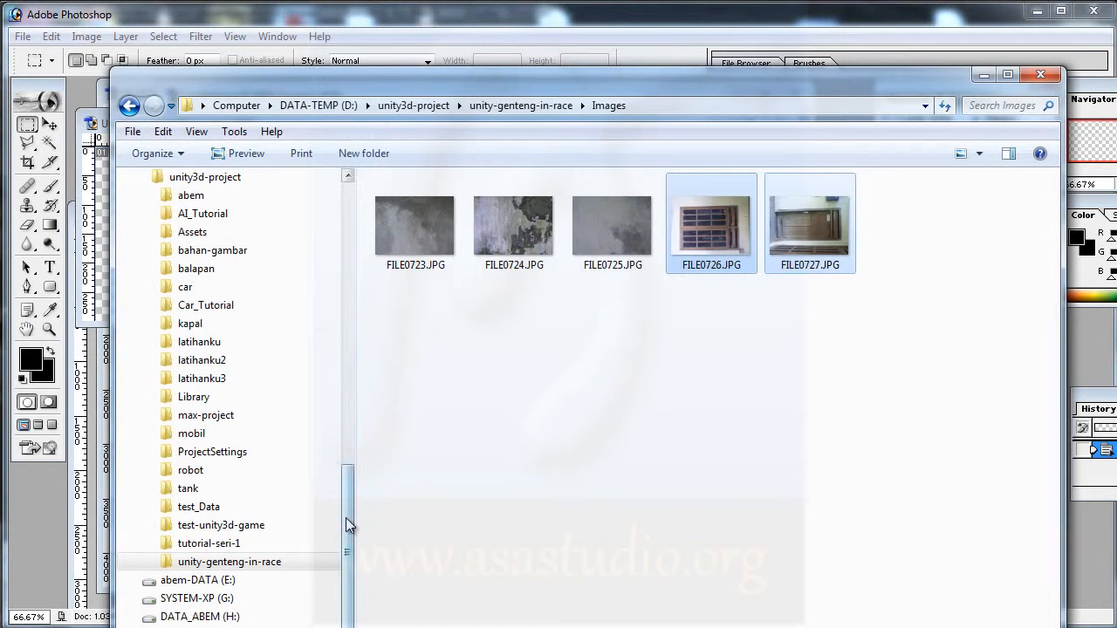
pyautogui.scroll(-1, 345, 519)
pyautogui.click(154, 543)
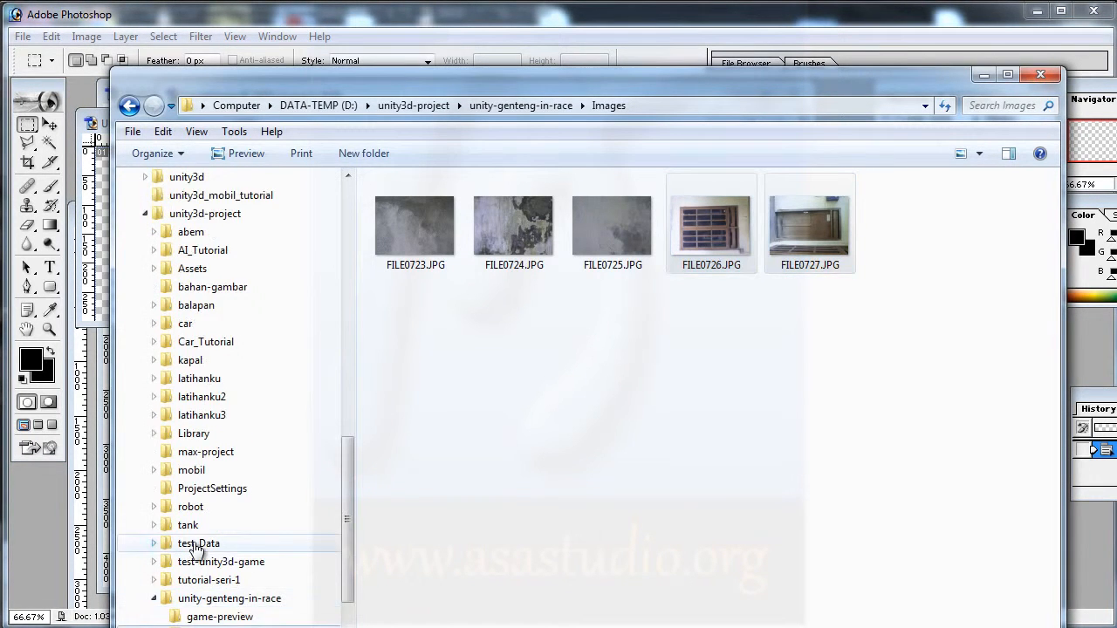
pyautogui.click(163, 544)
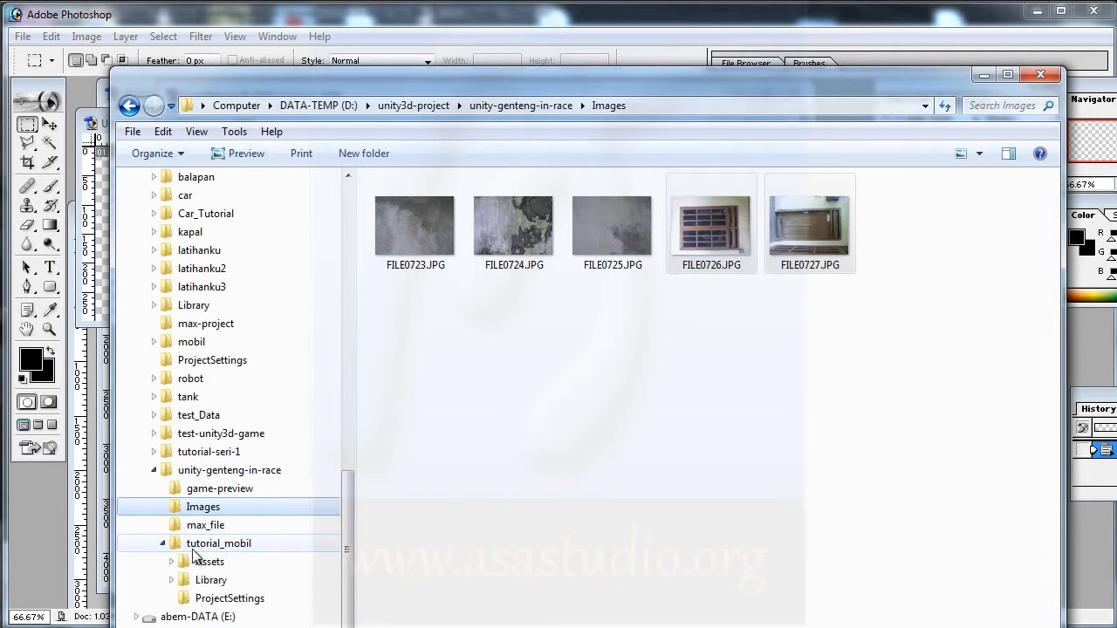
pyautogui.click(171, 561)
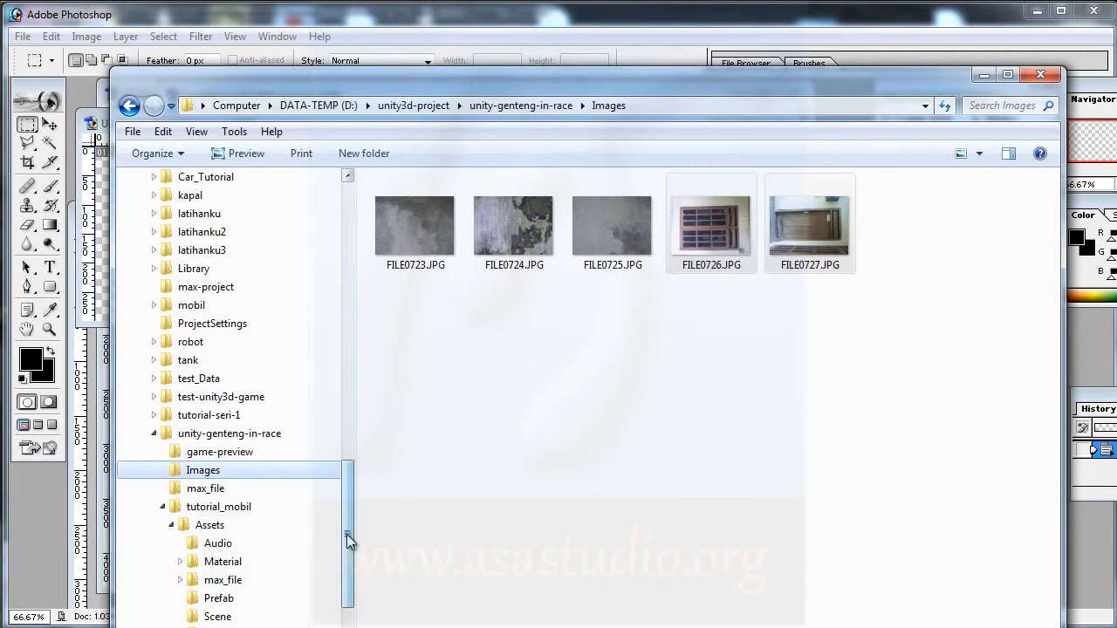
pyautogui.moveTo(346, 530); pyautogui.dragTo(349, 591)
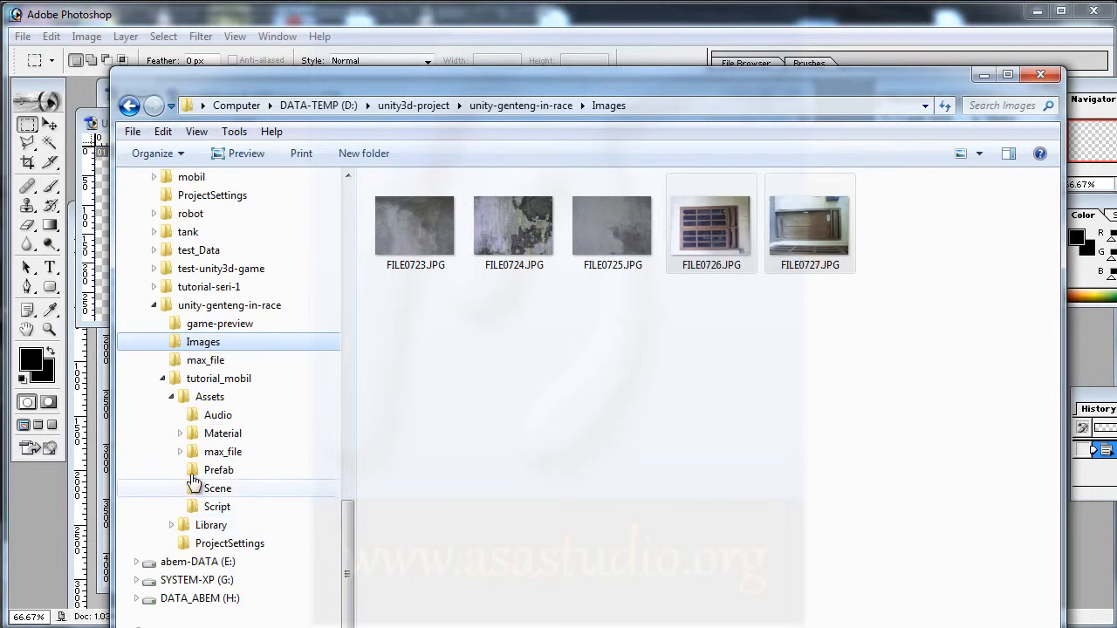
pyautogui.click(223, 433)
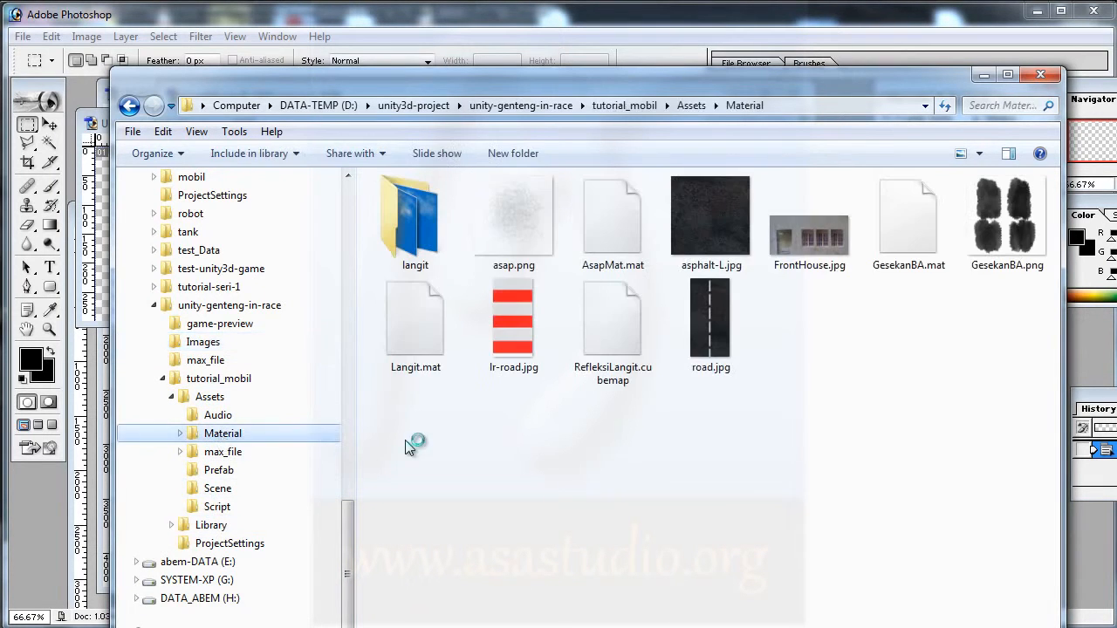
pyautogui.moveTo(821, 240); pyautogui.dragTo(98, 390)
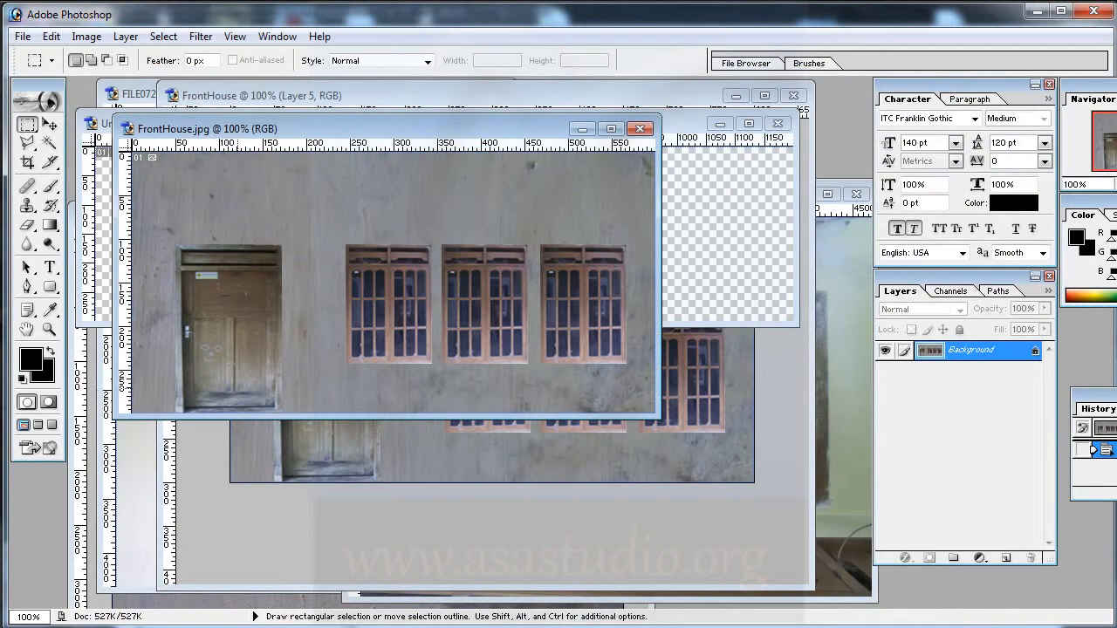
# Step: Copy the FrontHouse.jpg image into the left half of the new 1200 × 300 image
pyautogui.moveTo(366, 129); pyautogui.dragTo(584, 213)
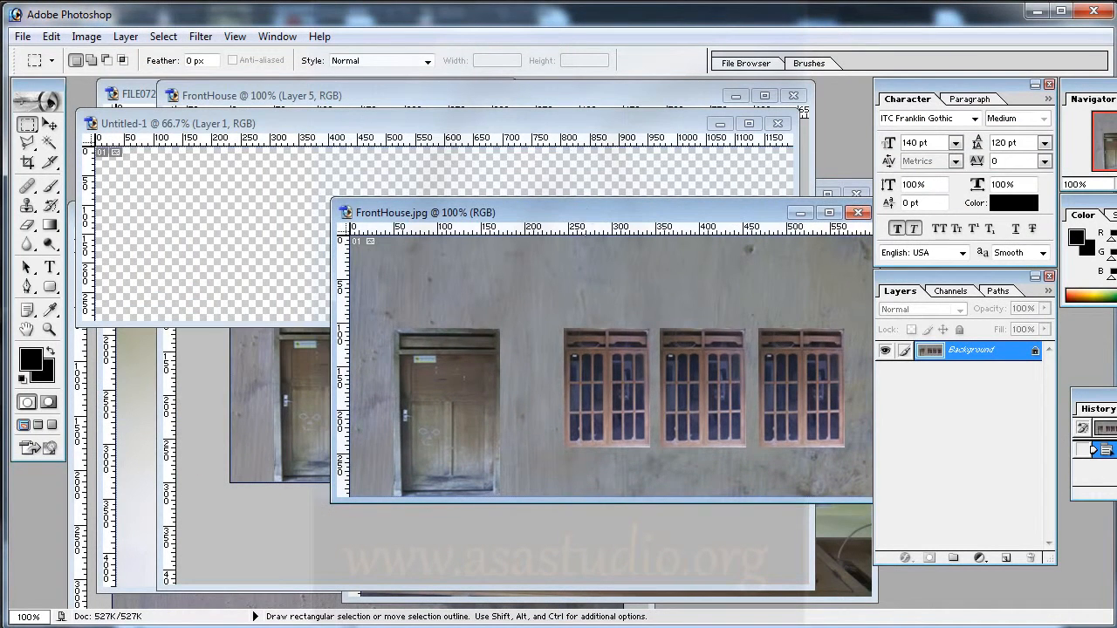
pyautogui.moveTo(582, 312); pyautogui.dragTo(216, 185)
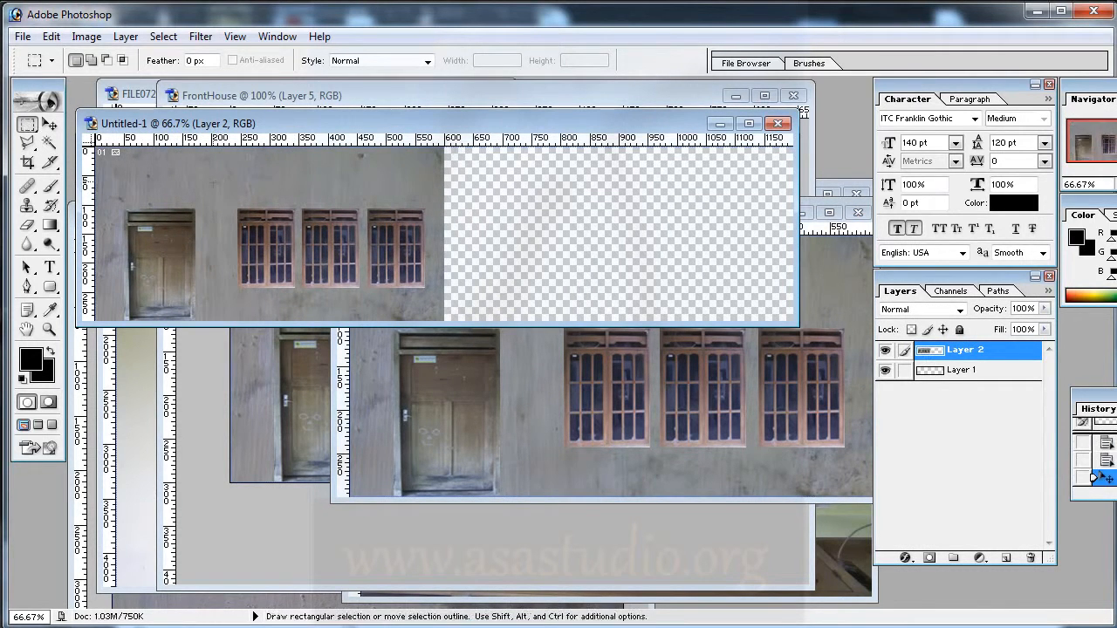
pyautogui.rightClick(214, 183)
pyautogui.click(279, 307)
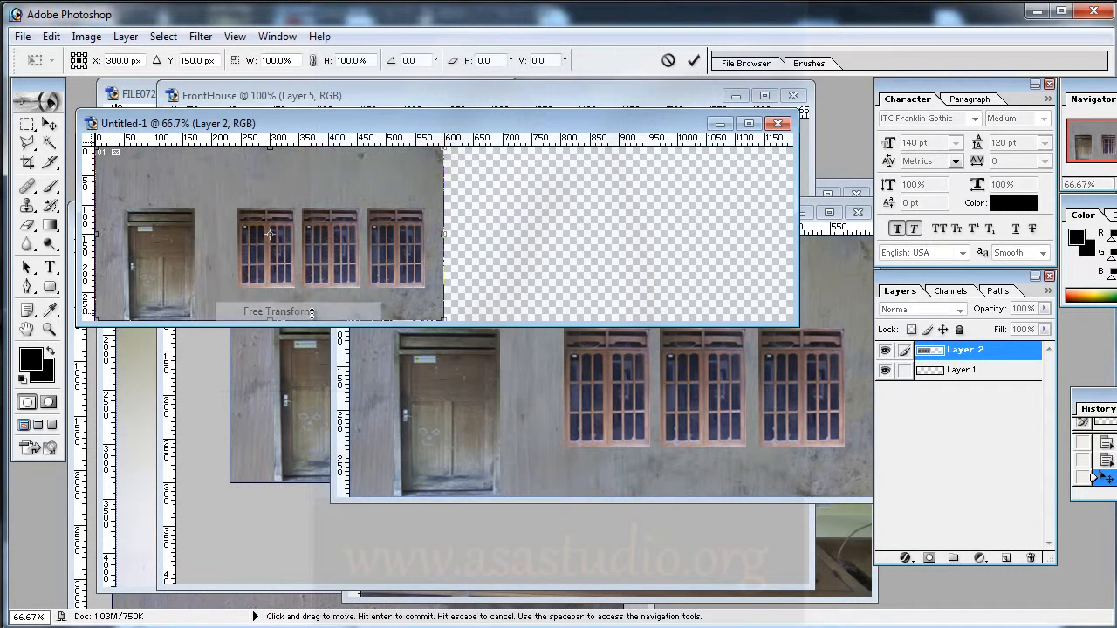
pyautogui.rightClick(305, 194)
pyautogui.click(370, 401)
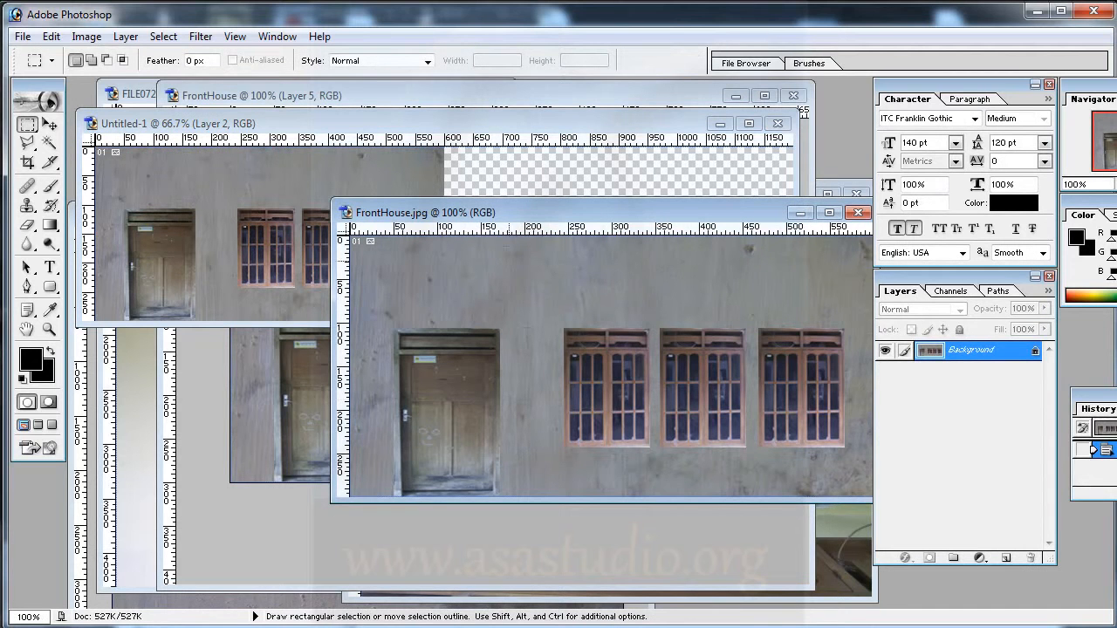
# Step: Copy the plain wall layer, Layer 3, from the layered FrontHouse document into the right half of the new image
pyautogui.moveTo(504, 211); pyautogui.dragTo(620, 410)
pyautogui.click(362, 121)
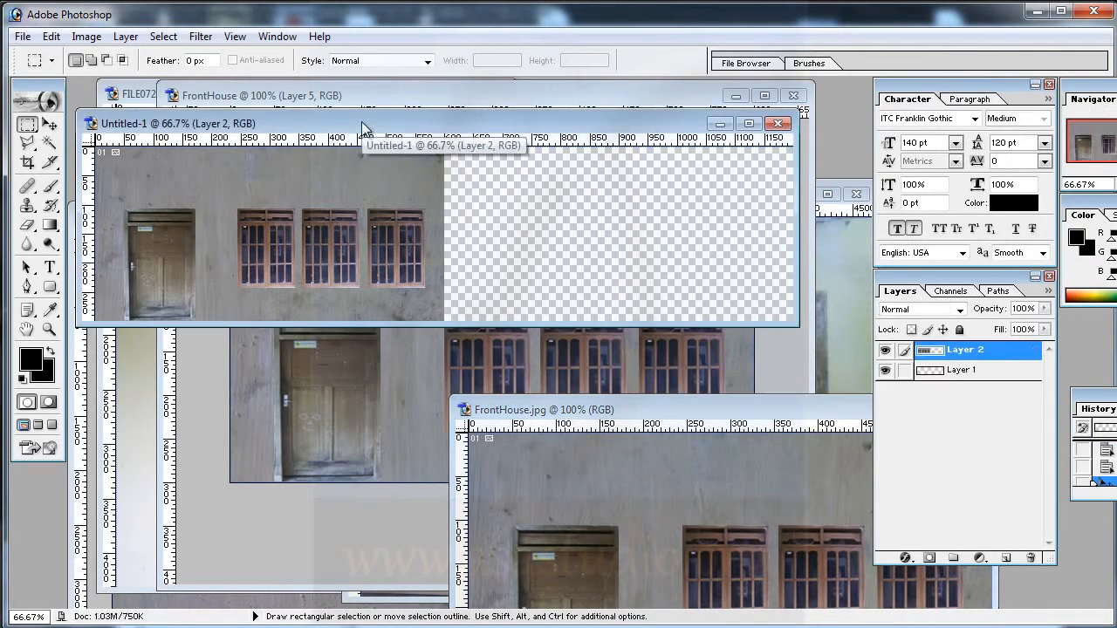
pyautogui.click(449, 94)
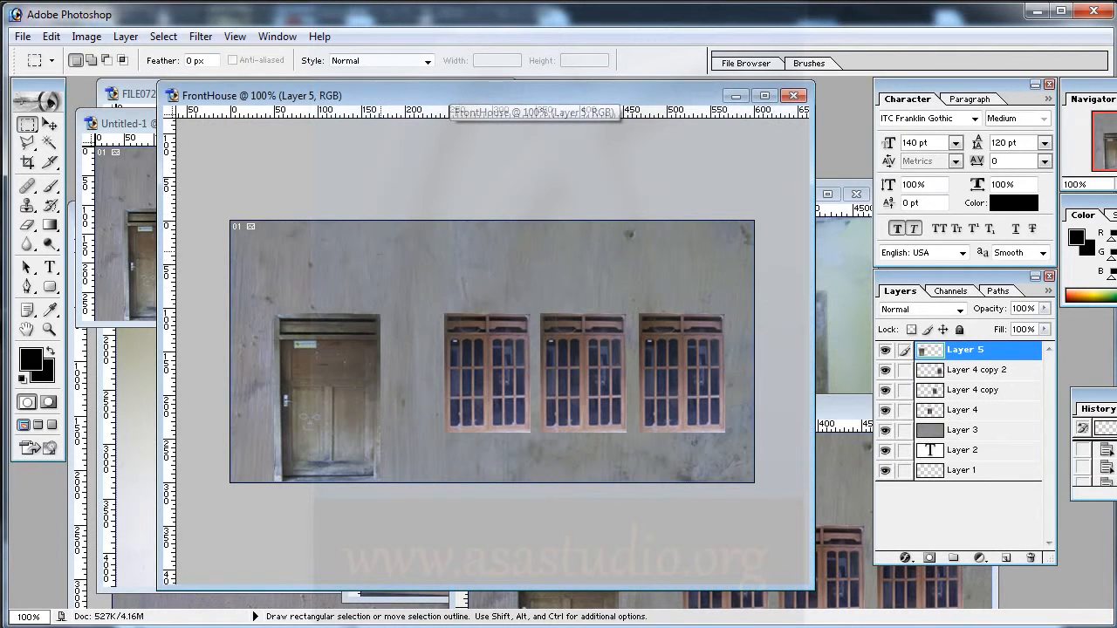
pyautogui.click(953, 431)
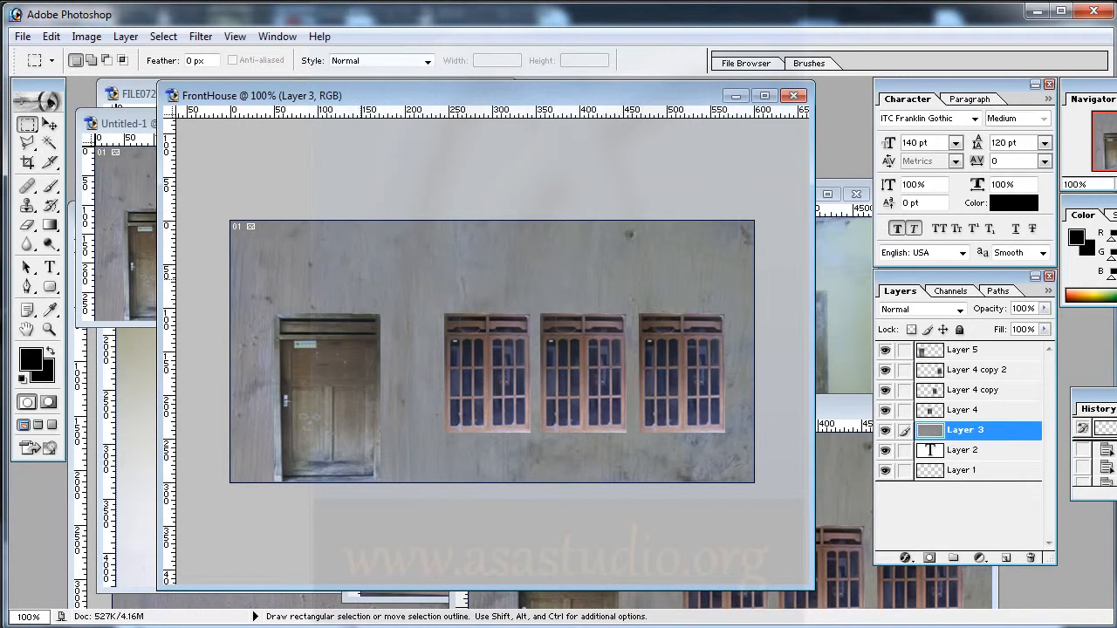
pyautogui.moveTo(360, 278); pyautogui.dragTo(133, 186)
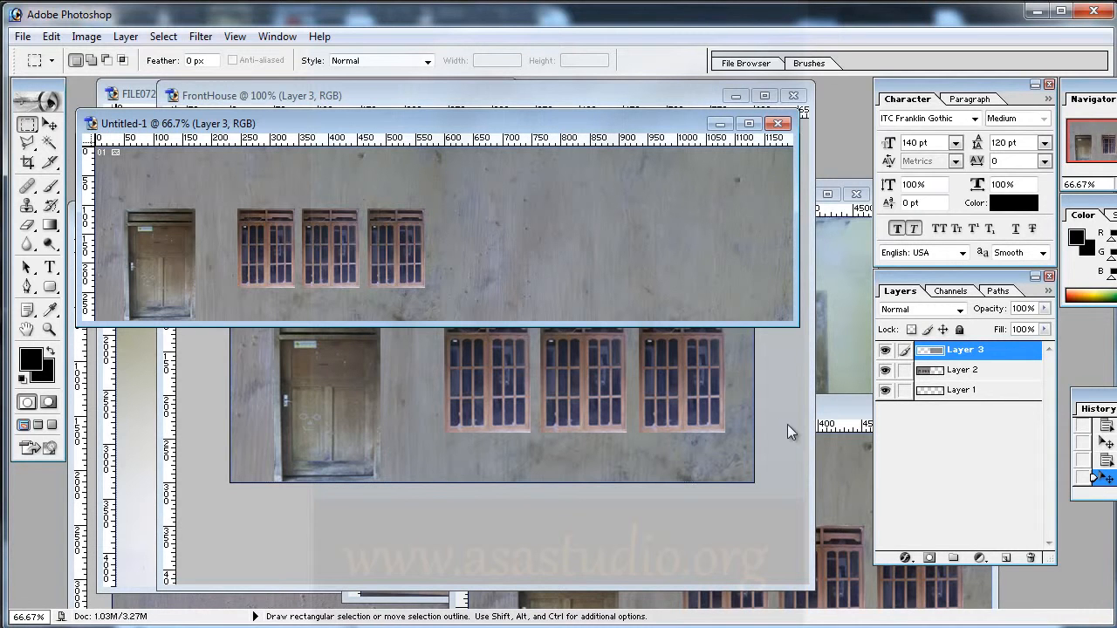
# Step: Copy the door layer, Layer 5, from the FrontHouse document onto the wall in the new image's right half
pyautogui.click(337, 438)
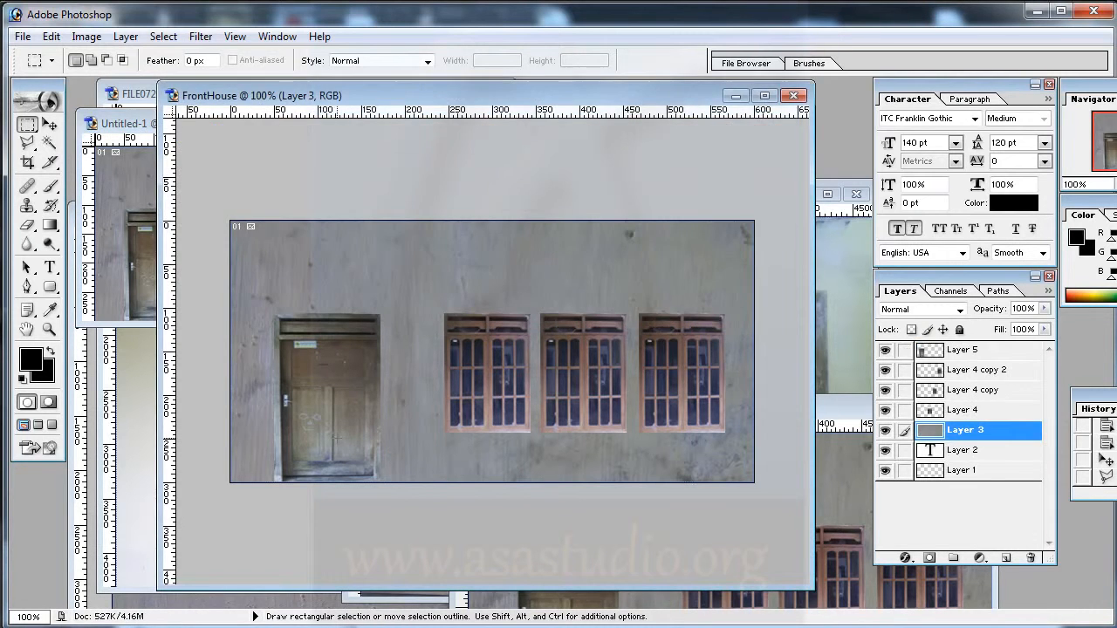
pyautogui.click(960, 350)
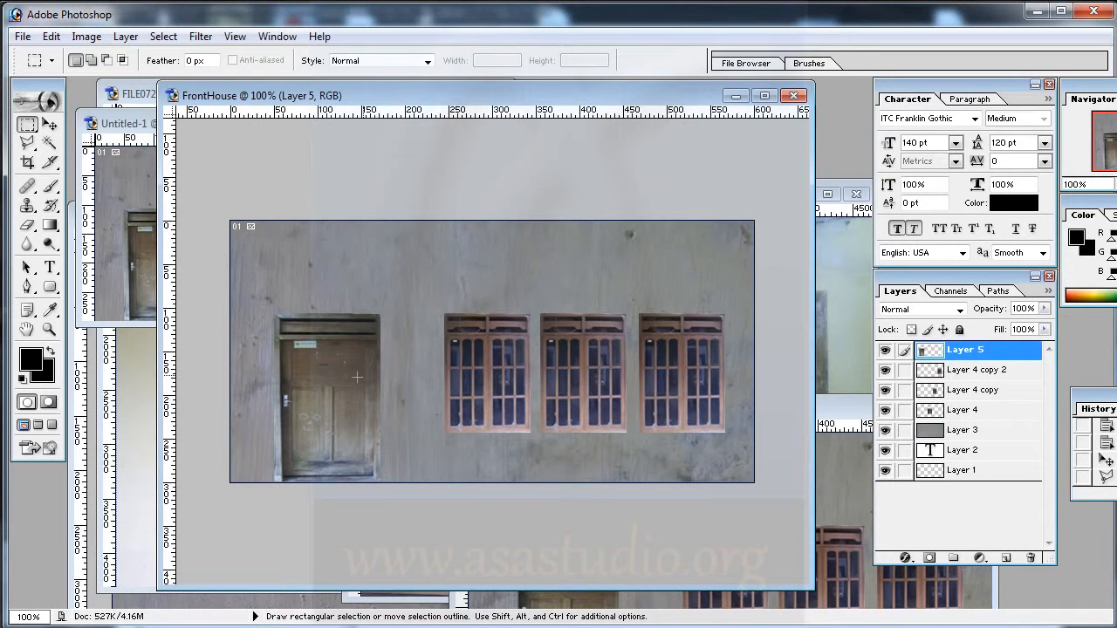
pyautogui.moveTo(333, 383); pyautogui.dragTo(495, 263)
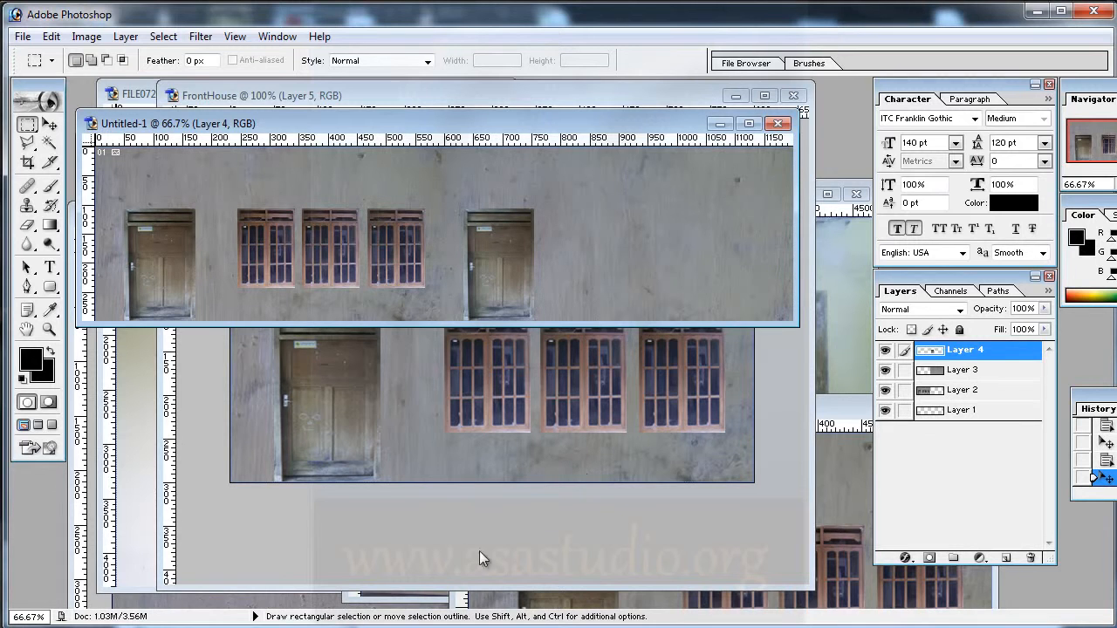
# Step: Copy the window layer, Layer 4 copy 2, from the FrontHouse document and place it to the right of the second door
pyautogui.click(397, 443)
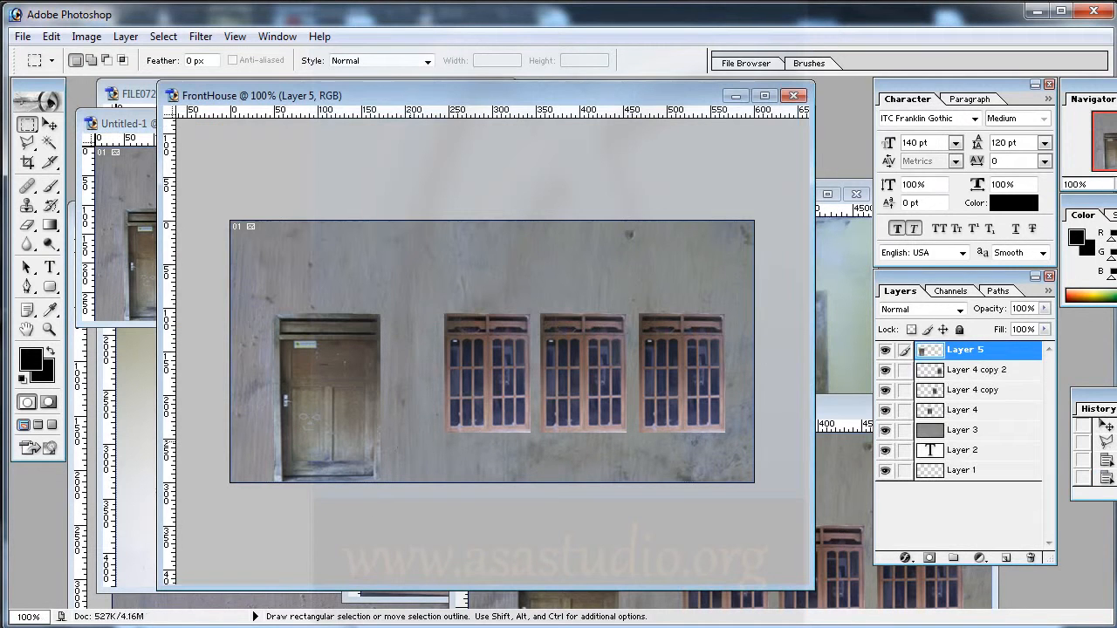
pyautogui.click(969, 370)
pyautogui.moveTo(522, 396); pyautogui.dragTo(124, 280)
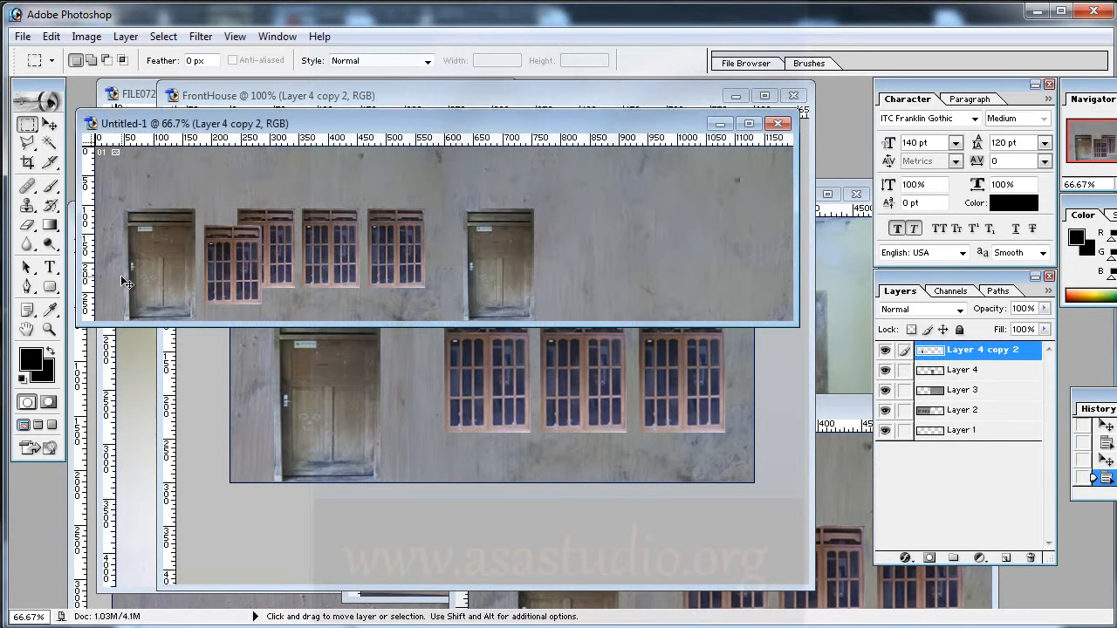
pyautogui.moveTo(237, 271); pyautogui.dragTo(628, 258)
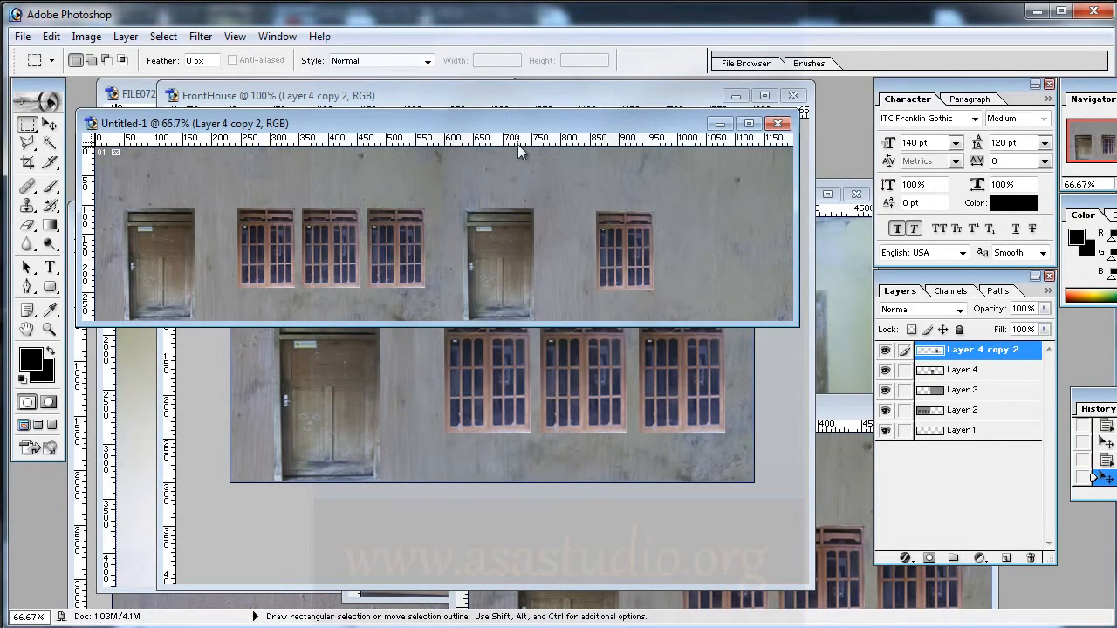
# Step: Add a horizontal guide to the new image and align it with the top edges of the doors and windows
pyautogui.moveTo(519, 142); pyautogui.dragTo(525, 206)
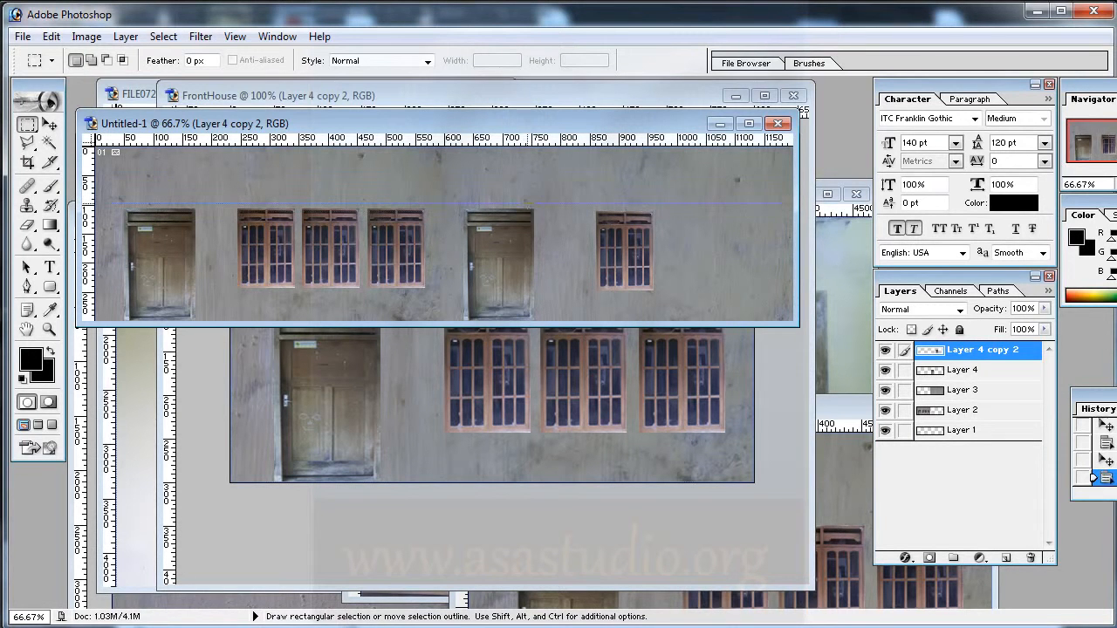
pyautogui.hotkey('ctrl', '+')
pyautogui.hotkey('ctrl', '+')
pyautogui.hotkey('ctrl', '+')
pyautogui.hotkey('ctrl', '+')
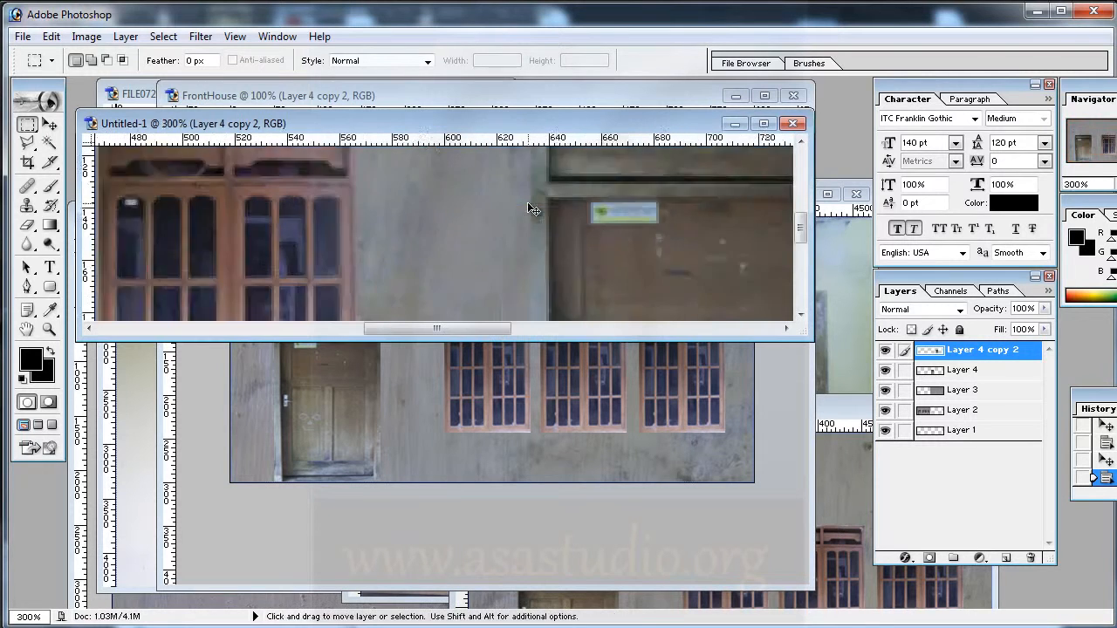
pyautogui.scroll(3, 444, 234)
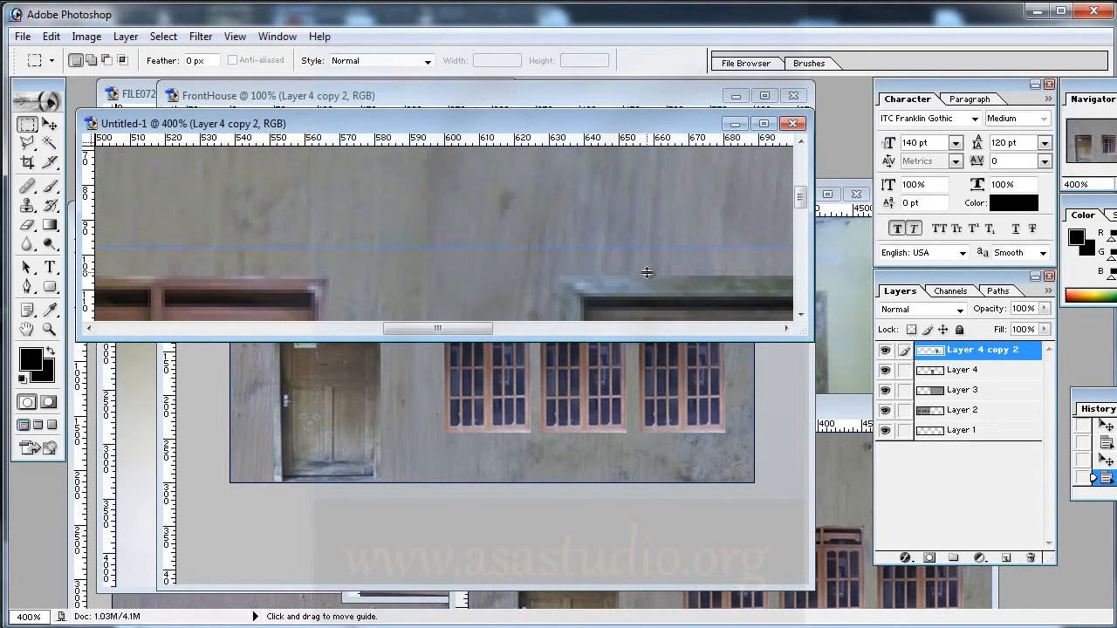
pyautogui.moveTo(648, 275); pyautogui.dragTo(648, 275)
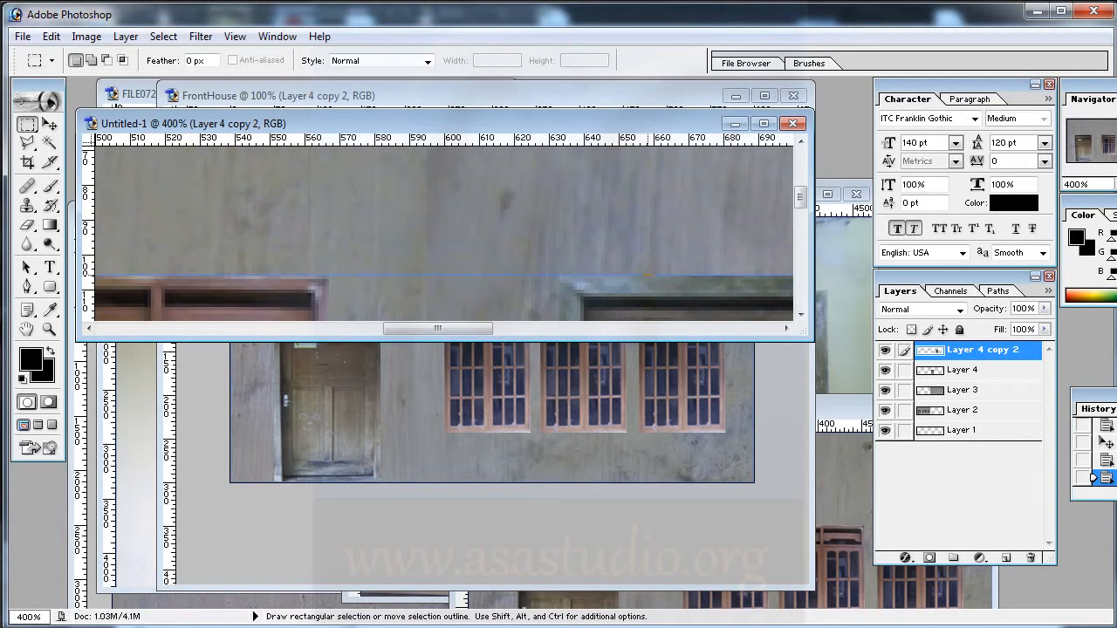
pyautogui.hotkey('ctrl', '-')
pyautogui.scroll(-1, 655, 280)
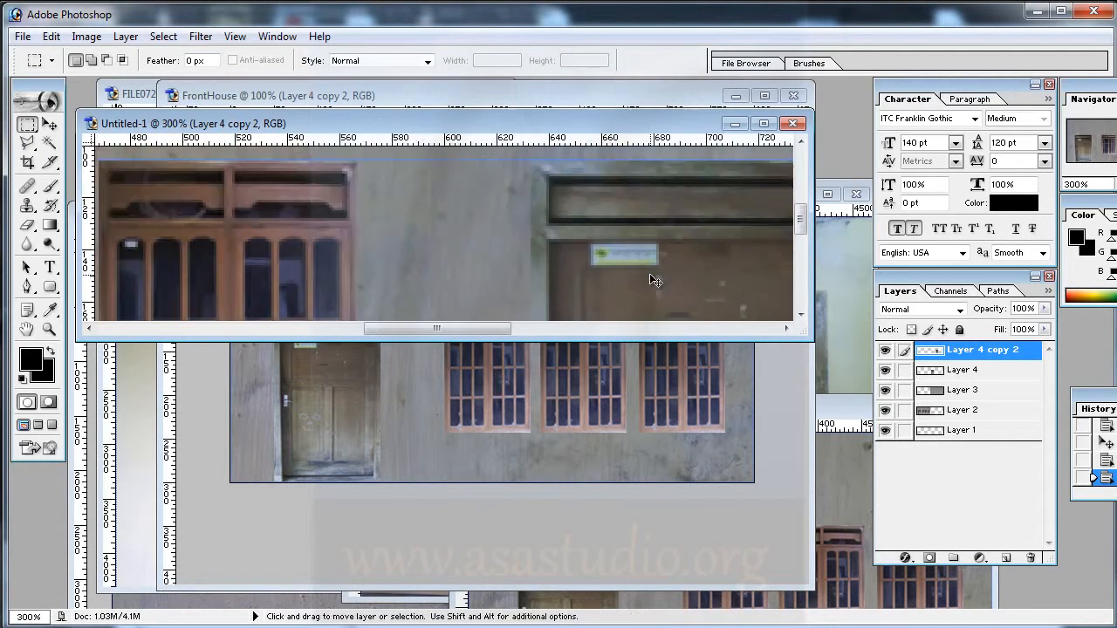
pyautogui.hotkey('ctrl', '-')
pyautogui.hotkey('ctrl', '-')
pyautogui.hotkey('ctrl', '-')
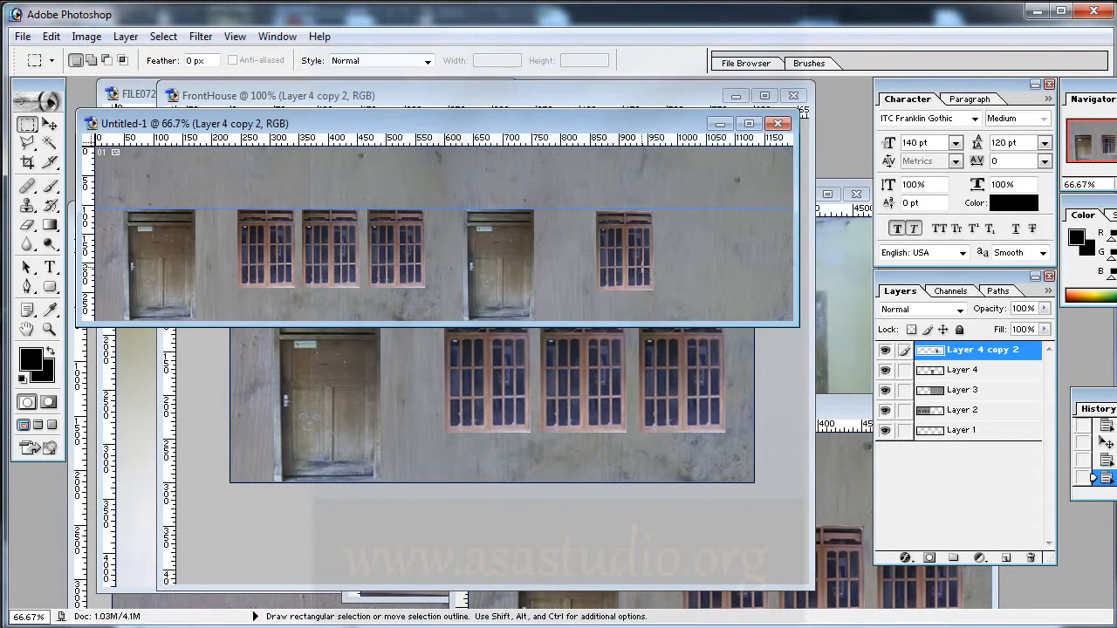
# Step: Align the window with the guide nearer the second door, duplicate its layer twice, and space the copies evenly to the right
pyautogui.moveTo(619, 265); pyautogui.dragTo(580, 269)
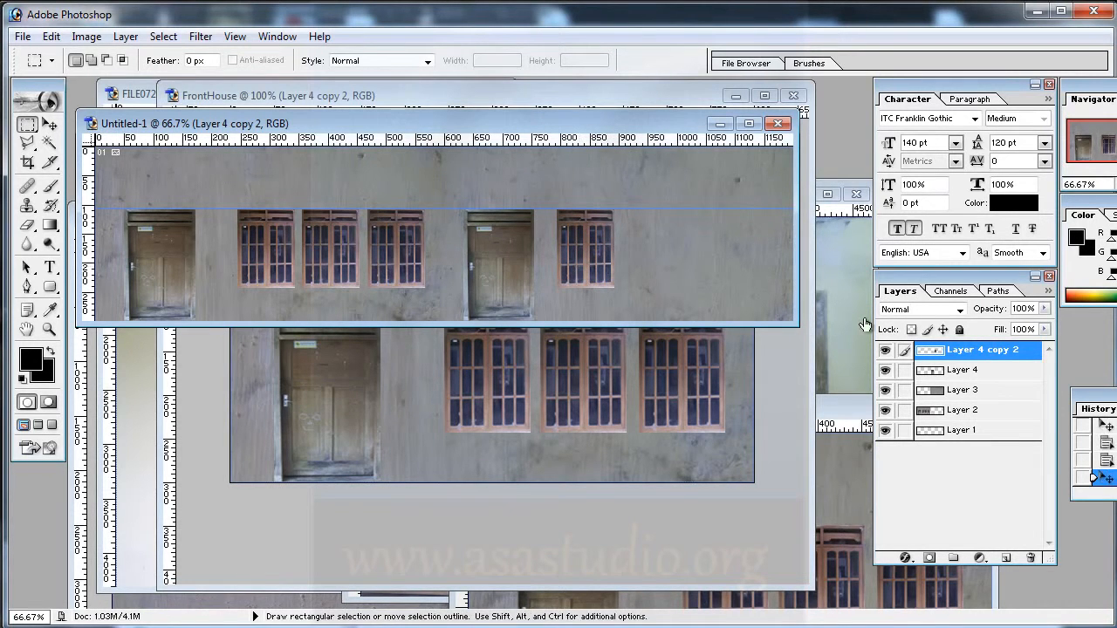
pyautogui.moveTo(933, 358); pyautogui.dragTo(1006, 558)
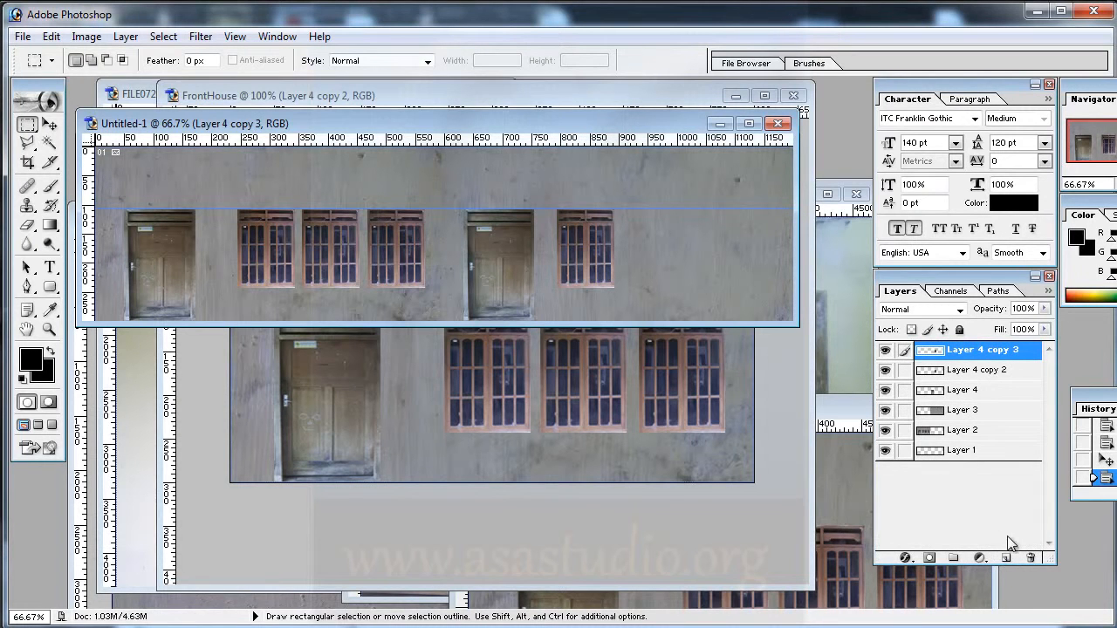
pyautogui.moveTo(590, 244); pyautogui.dragTo(662, 244)
pyautogui.moveTo(944, 353); pyautogui.dragTo(1007, 556)
pyautogui.moveTo(664, 254); pyautogui.dragTo(737, 250)
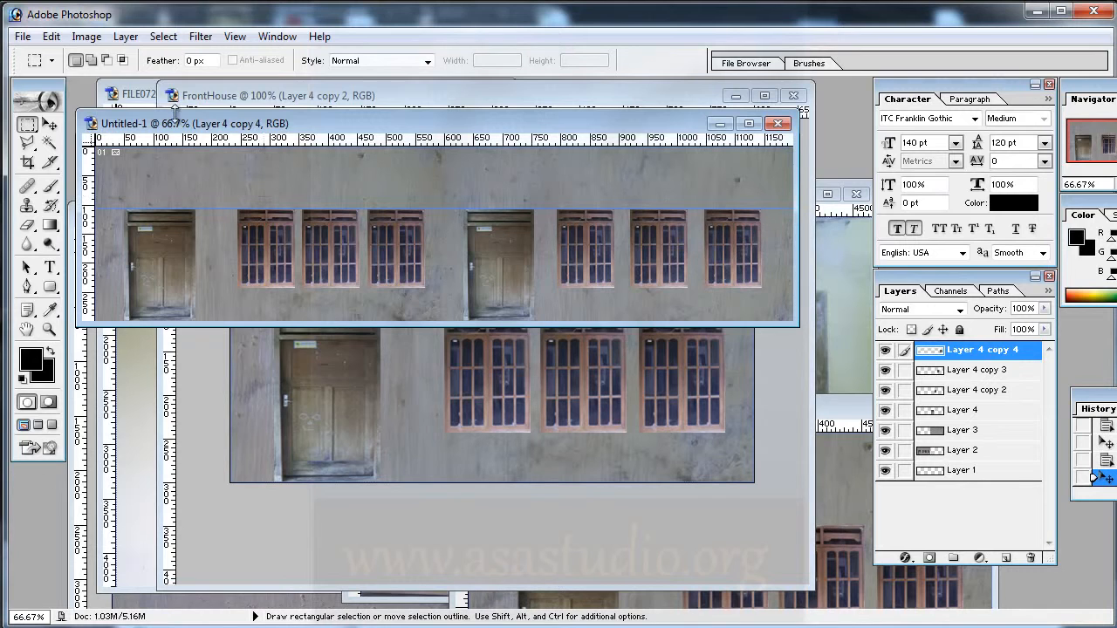
# Step: Export the composed side wall image for the web as SideHouse.jpg in the Material folder
pyautogui.click(23, 36)
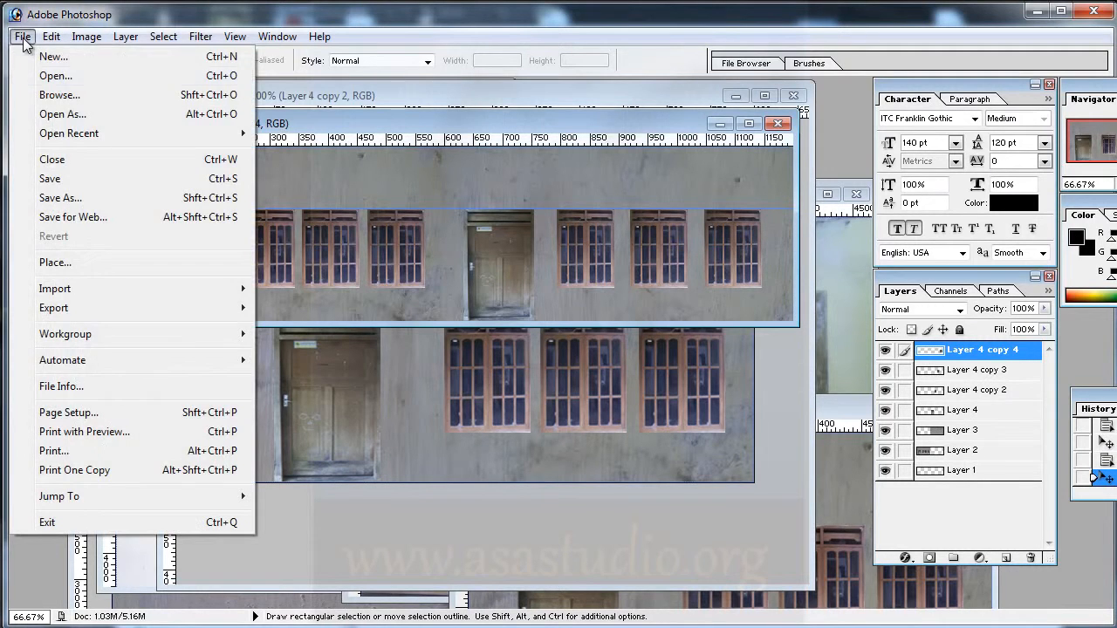
pyautogui.click(77, 218)
pyautogui.click(1091, 66)
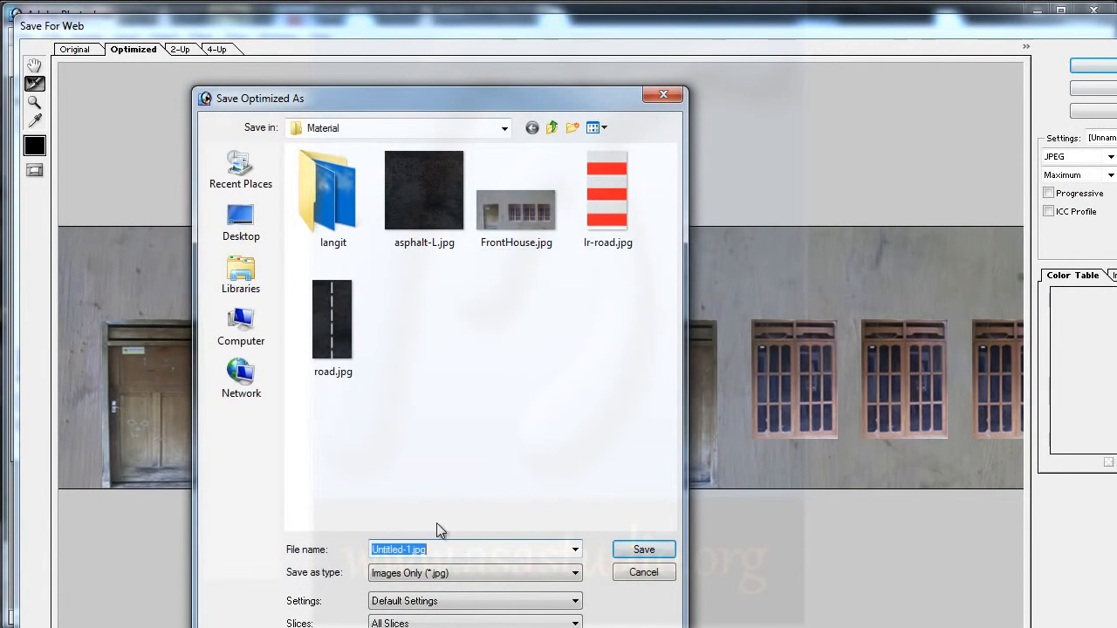
pyautogui.click(511, 240)
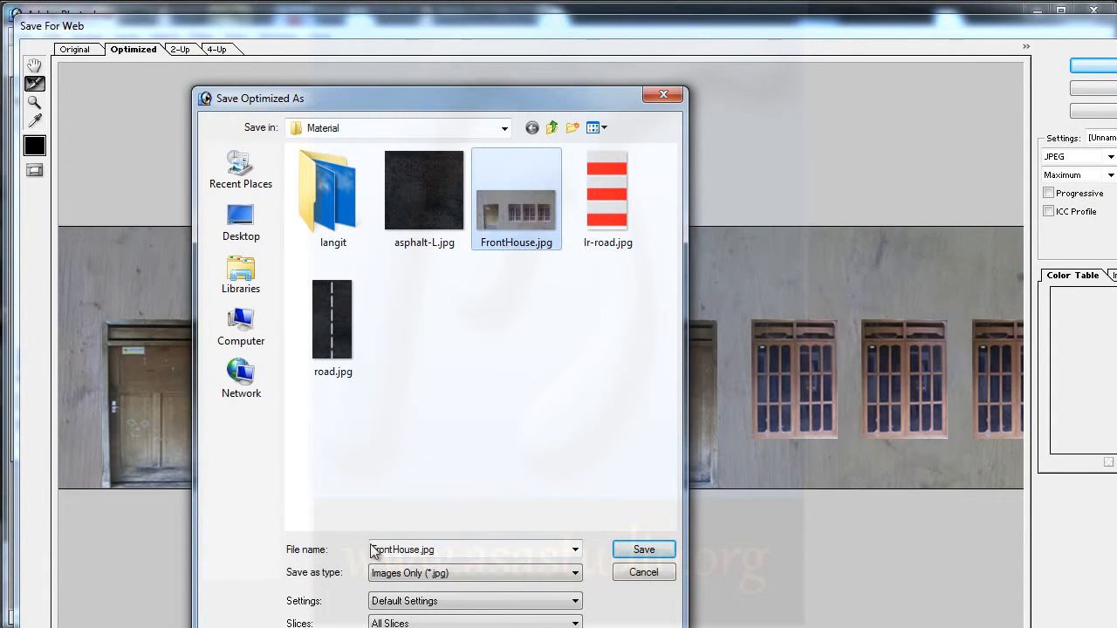
pyautogui.doubleClick(400, 549)
pyautogui.moveTo(393, 549); pyautogui.dragTo(337, 561)
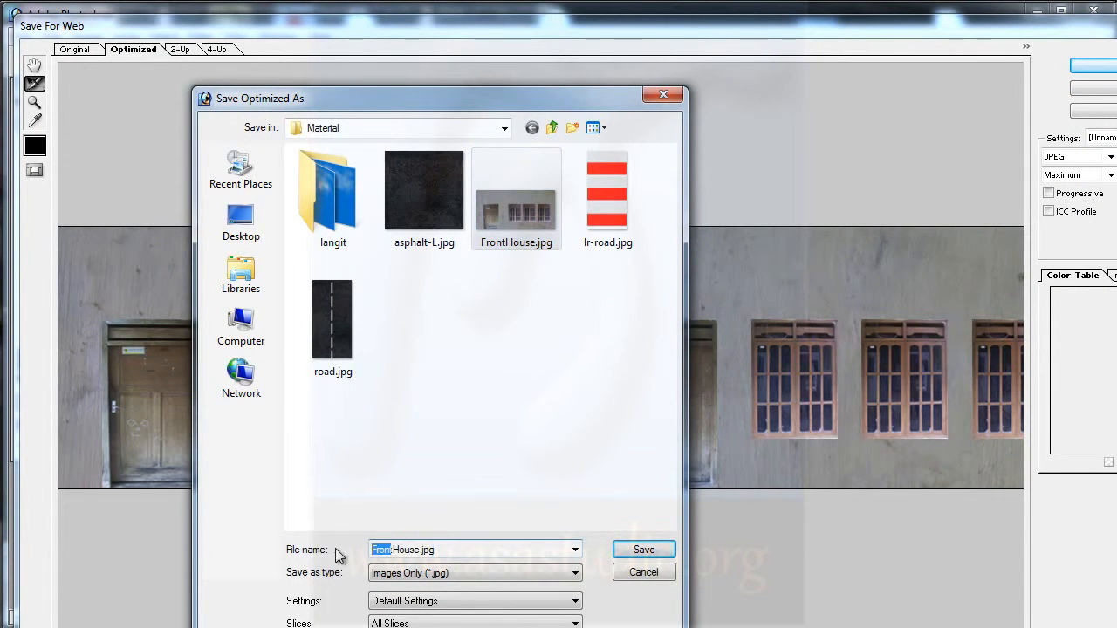
pyautogui.write('Side')
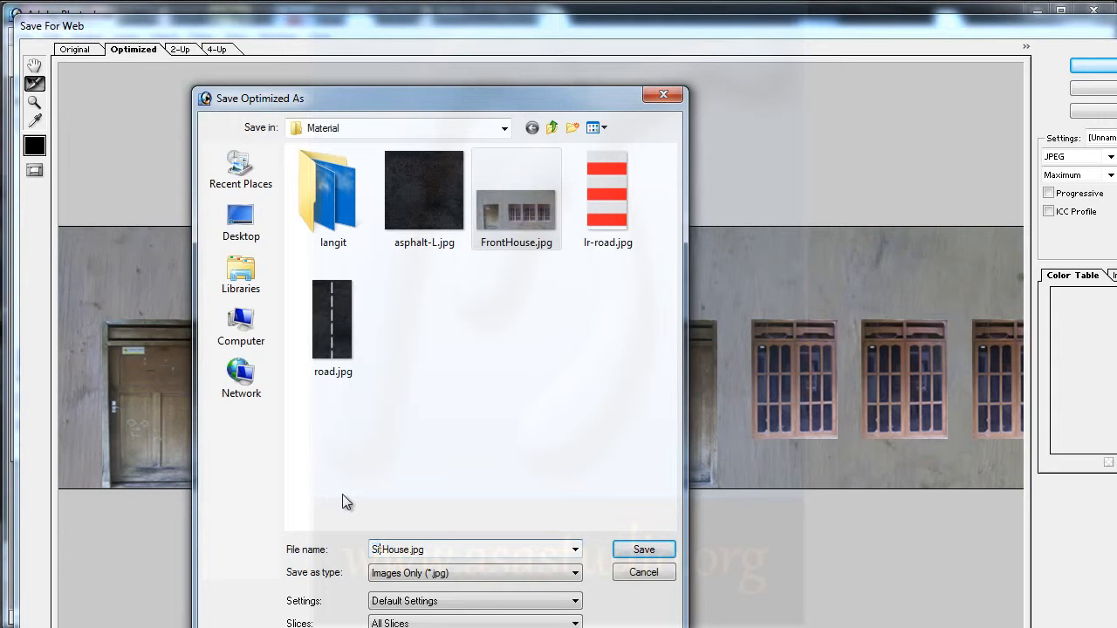
pyautogui.press('BackSpace')
pyautogui.click(644, 549)
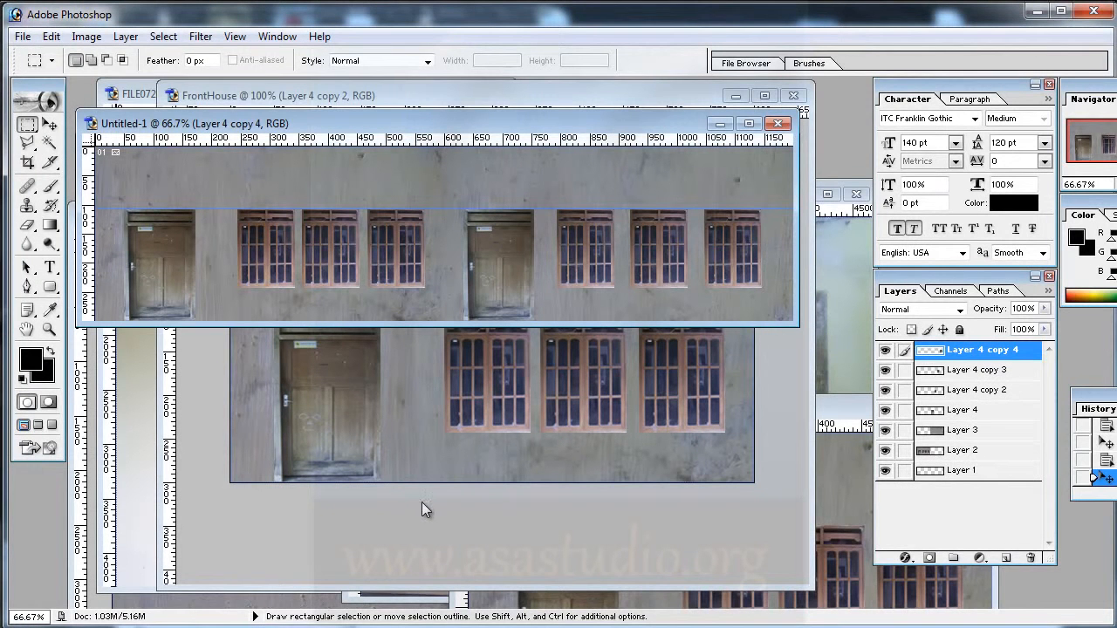
# Step: Hide the door layer and the three window layers in the FrontHouse document, leaving only the plain wall
pyautogui.click(771, 421)
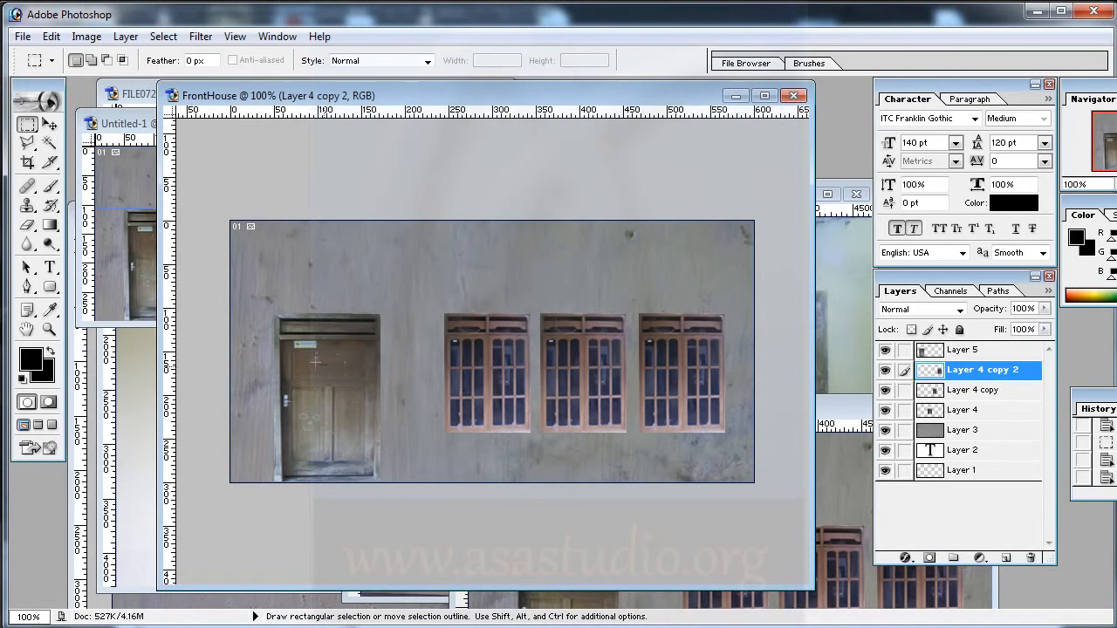
pyautogui.click(885, 350)
pyautogui.click(885, 370)
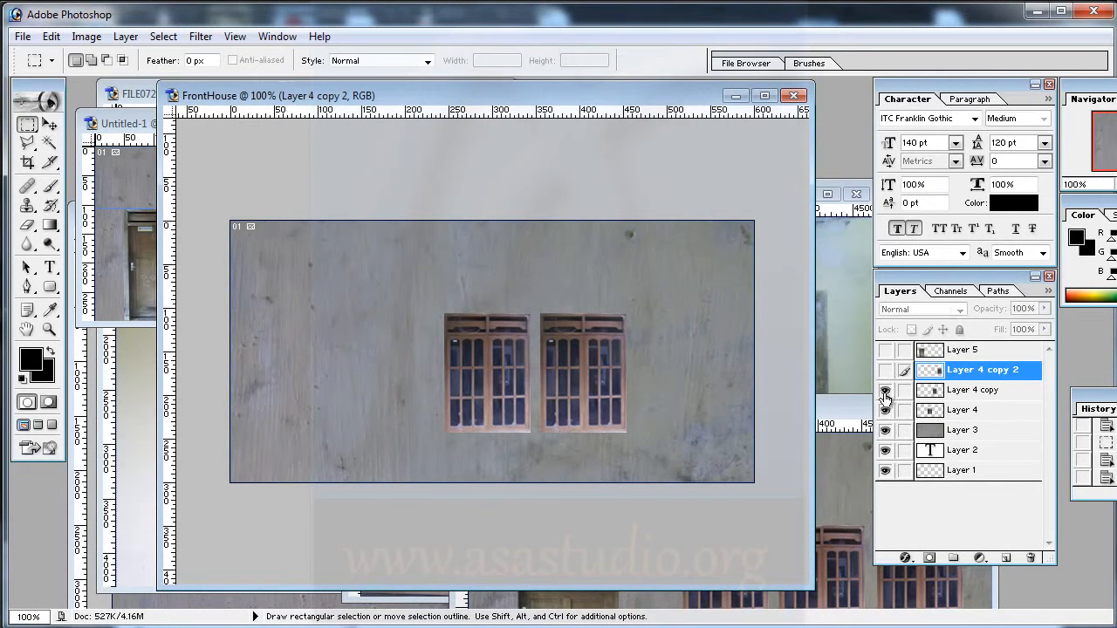
pyautogui.click(885, 390)
pyautogui.click(885, 410)
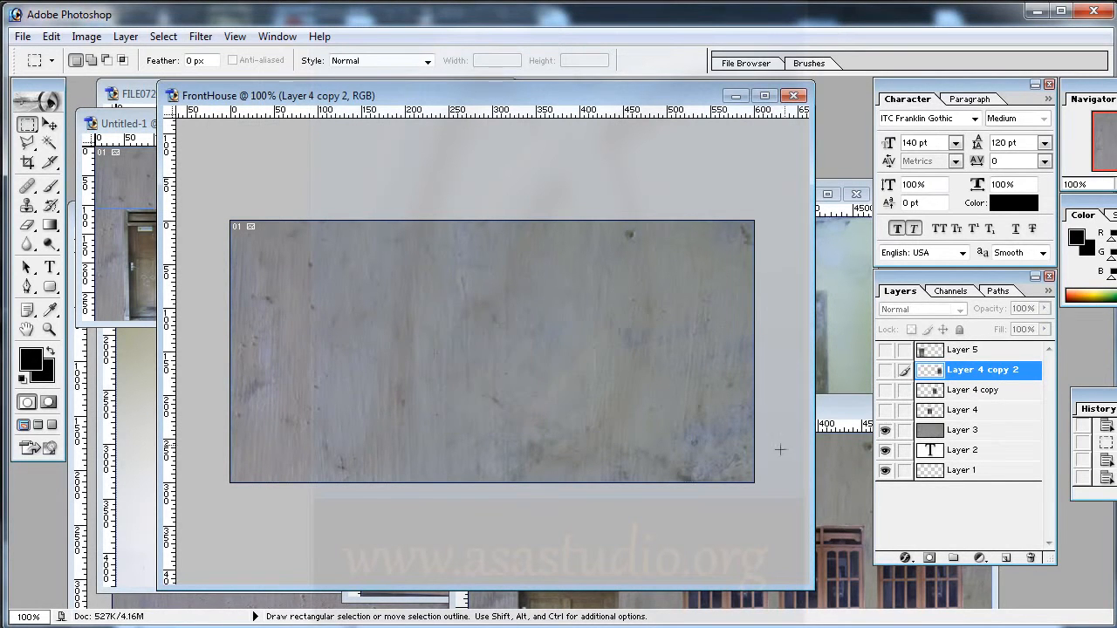
# Step: Export the plain wall image for the web as wall.jpg in the Material folder
pyautogui.click(23, 36)
pyautogui.click(61, 219)
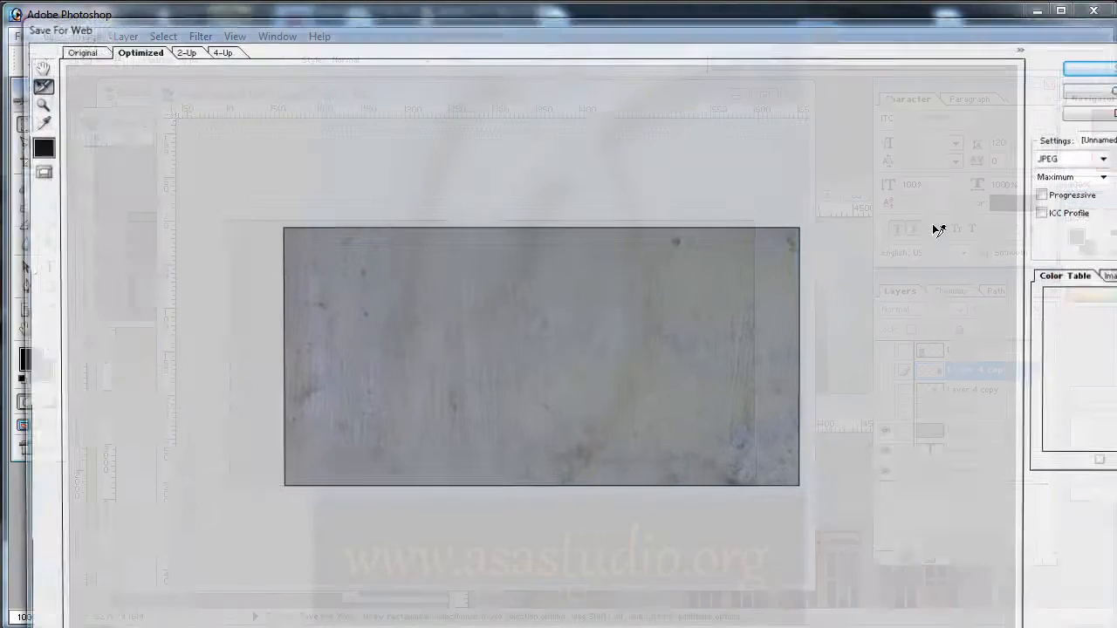
pyautogui.click(1098, 66)
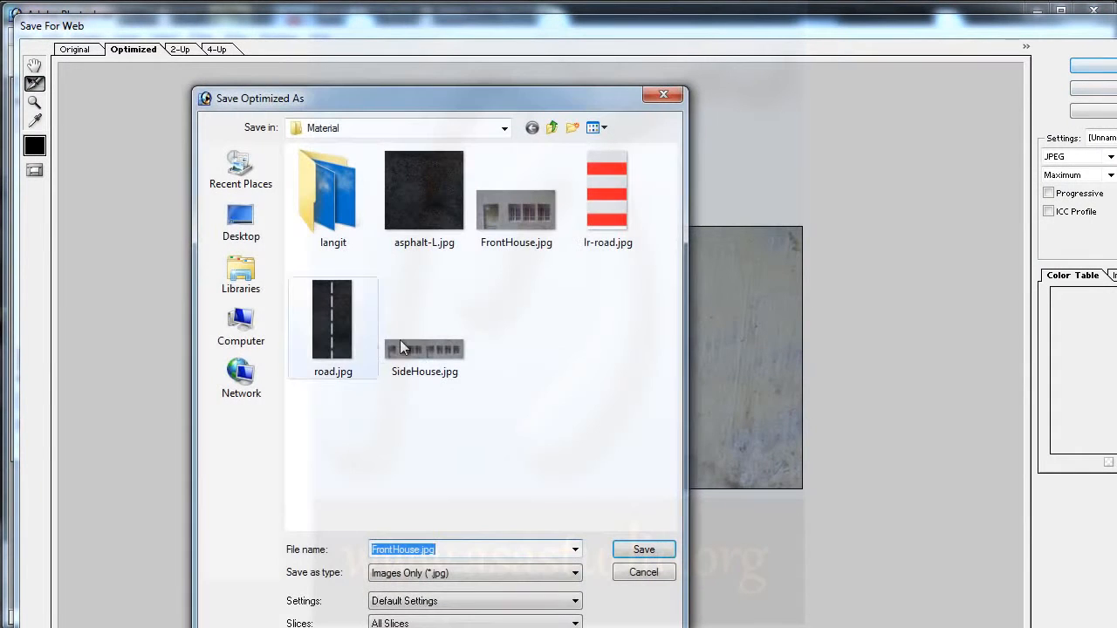
pyautogui.write('wall')
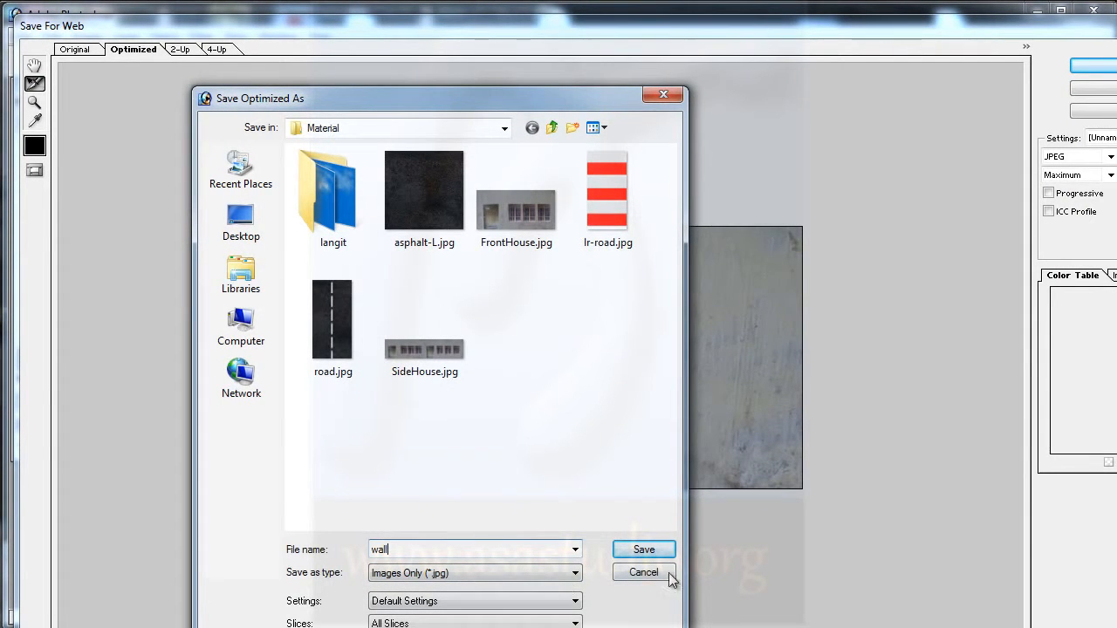
pyautogui.click(650, 551)
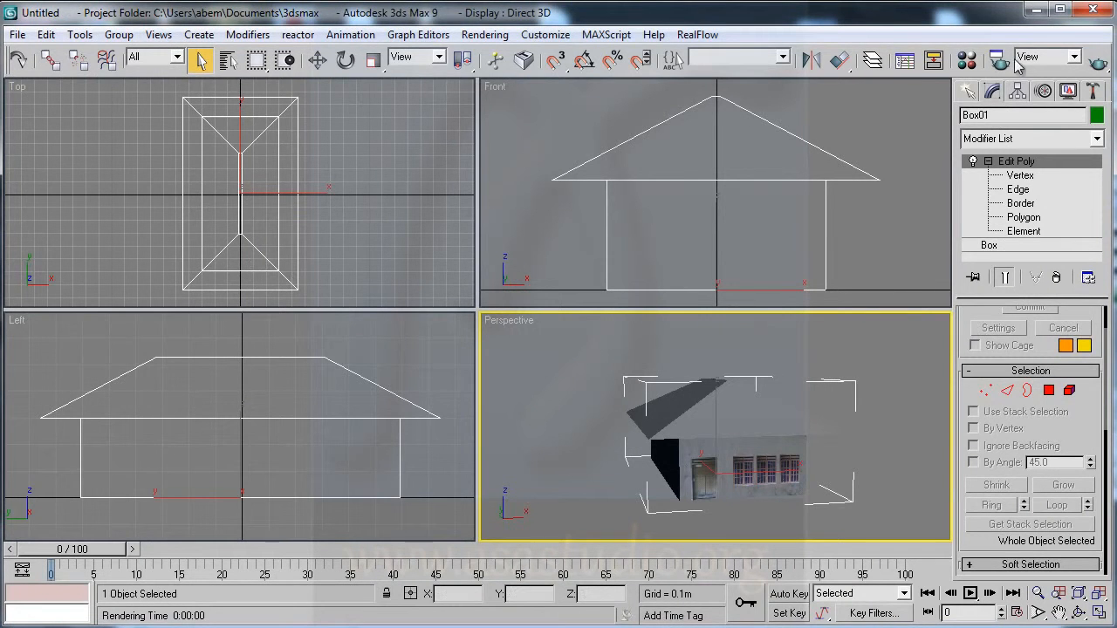
# Step: Switch to 3ds Max and assign SideHouse.jpg as the diffuse bitmap of HouseMat's sub-material 2, returning to the sub-material list
pyautogui.click(964, 63)
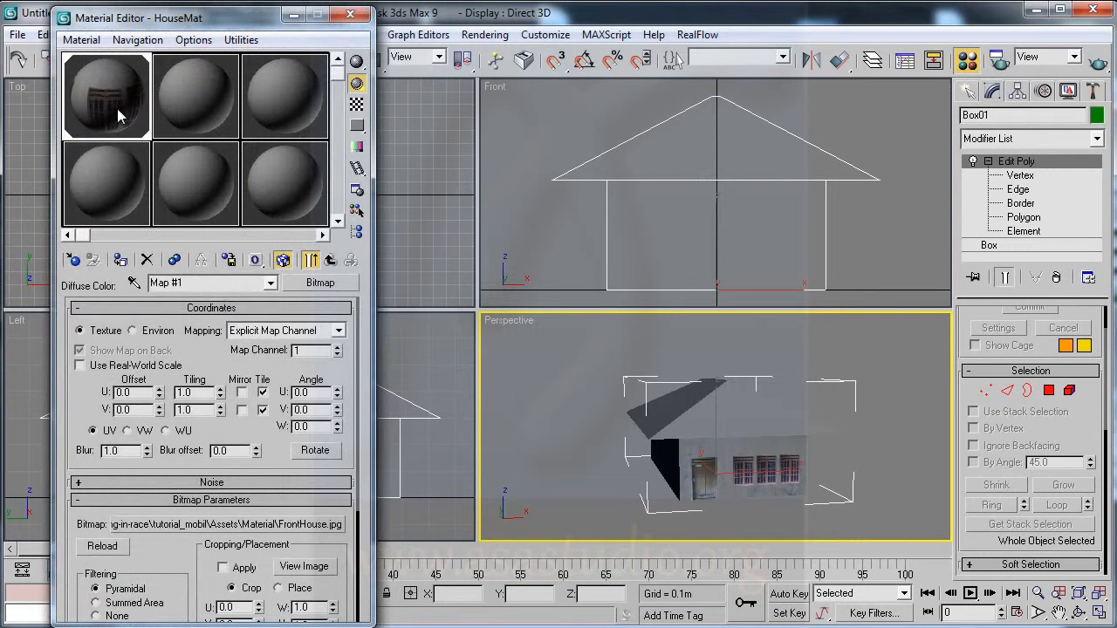
pyautogui.click(331, 262)
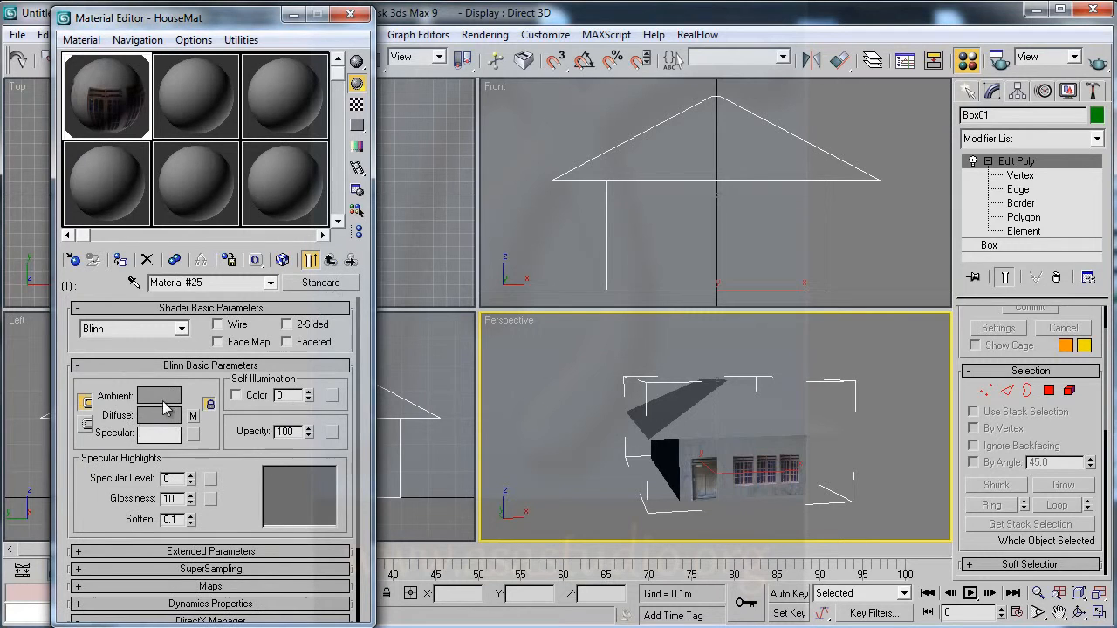
pyautogui.click(331, 260)
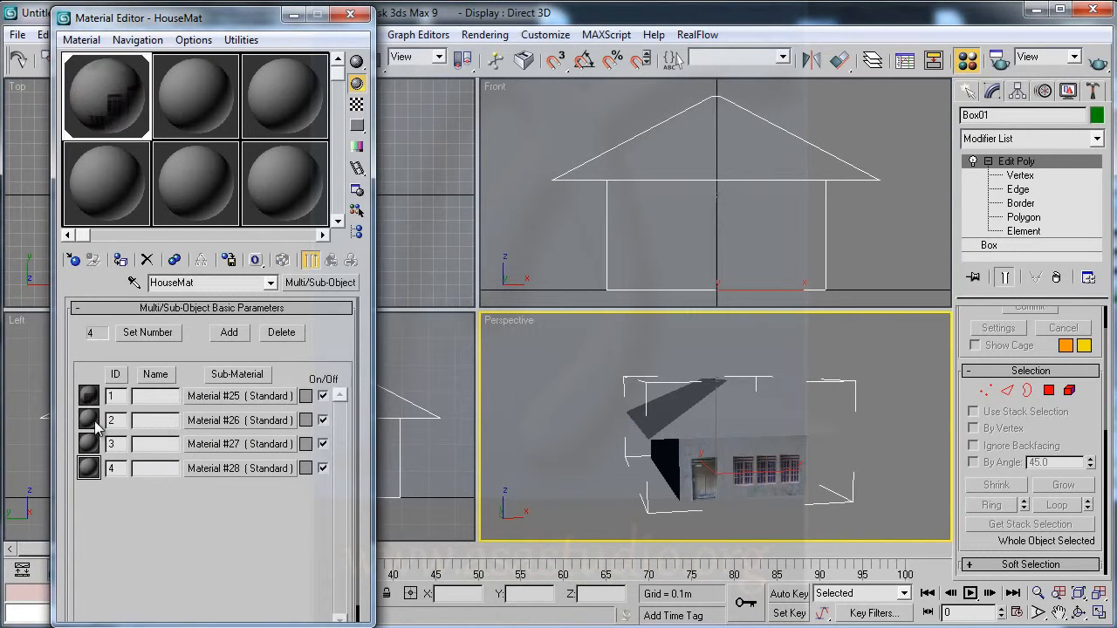
pyautogui.click(244, 426)
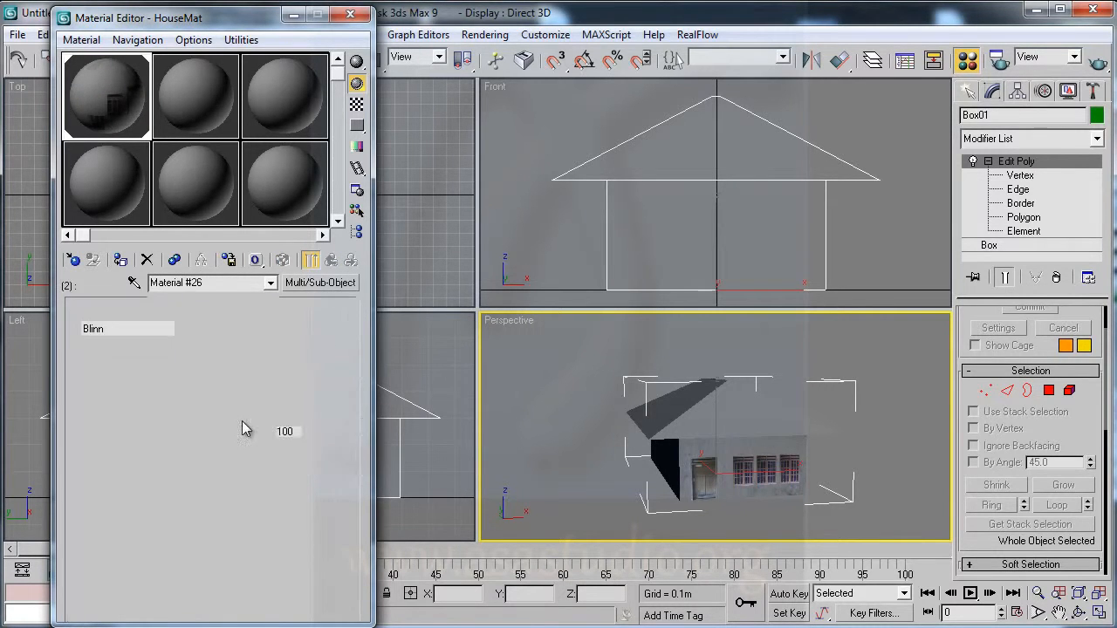
pyautogui.click(194, 415)
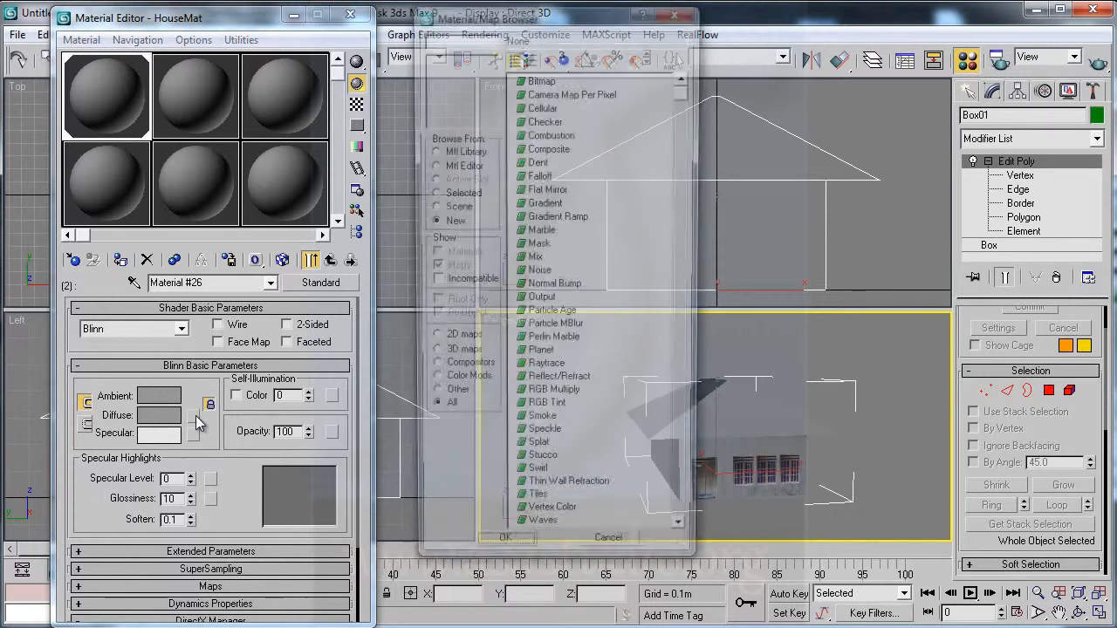
pyautogui.click(541, 79)
pyautogui.doubleClick(543, 80)
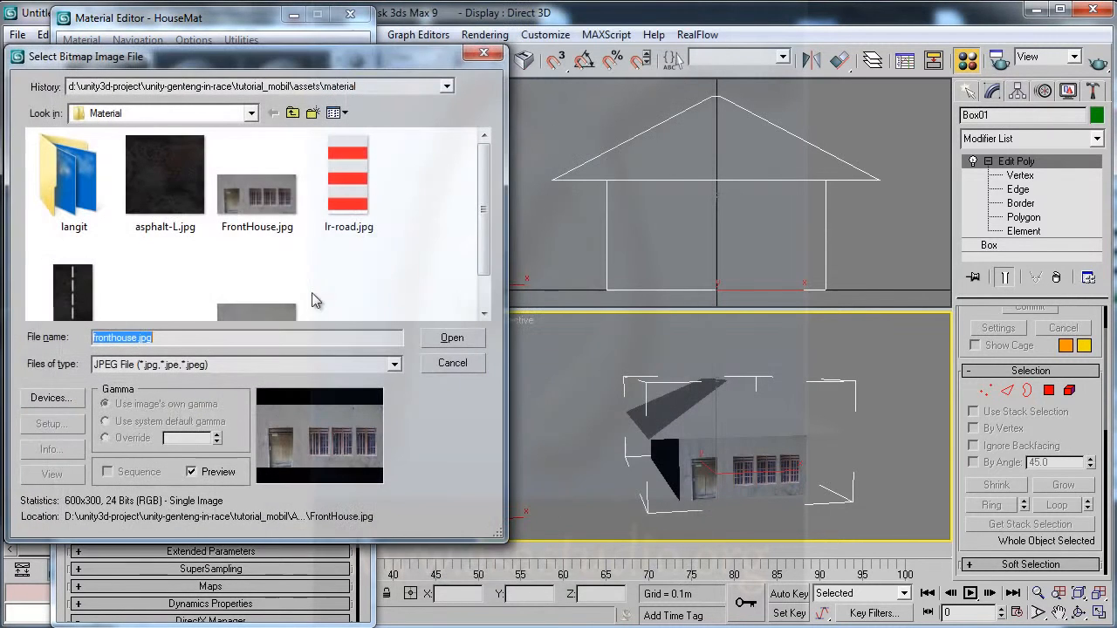
pyautogui.moveTo(486, 196); pyautogui.dragTo(486, 256)
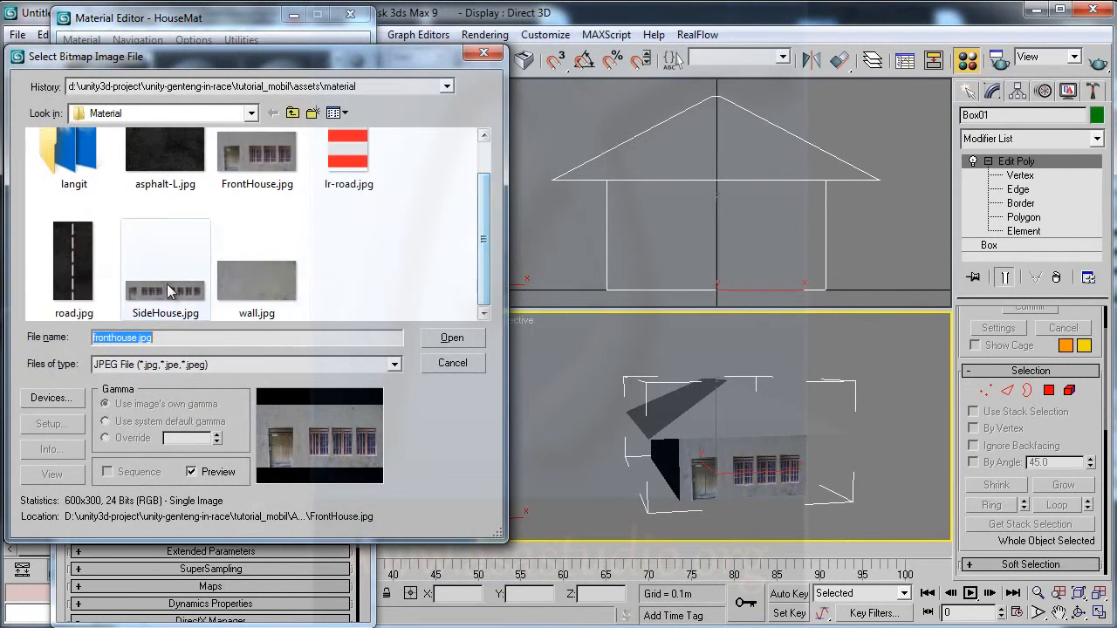
pyautogui.click(166, 289)
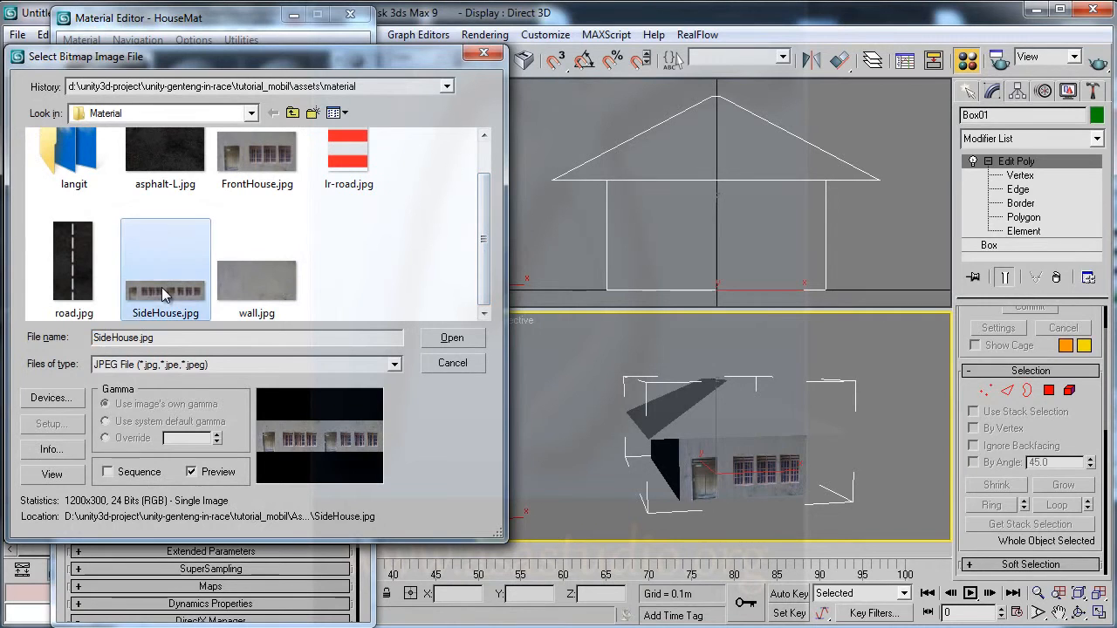
pyautogui.click(452, 340)
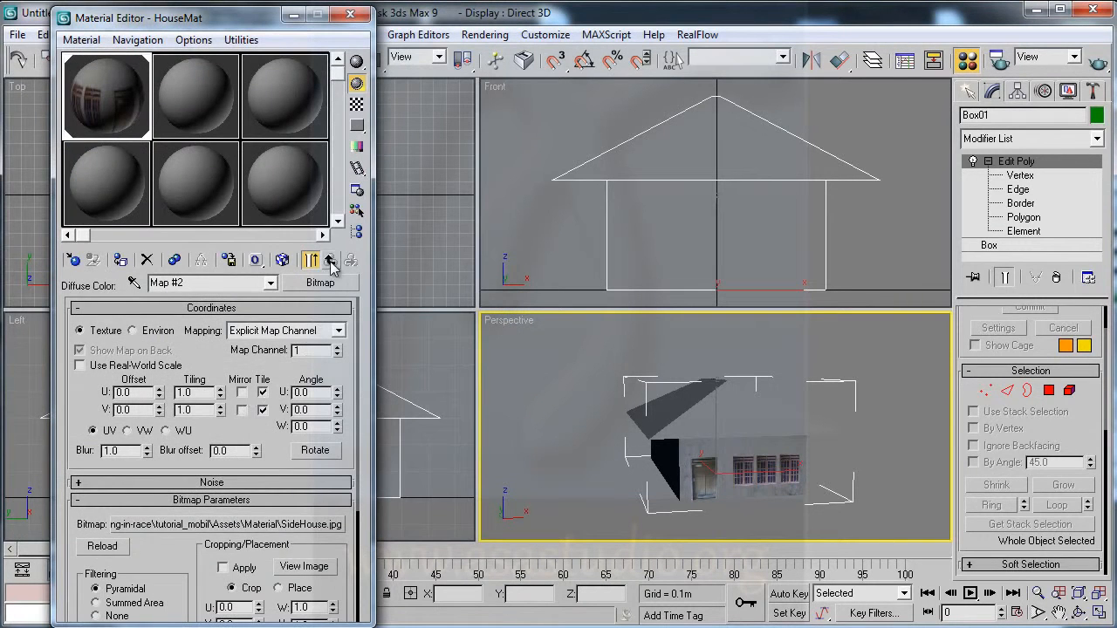
pyautogui.click(330, 264)
pyautogui.click(330, 263)
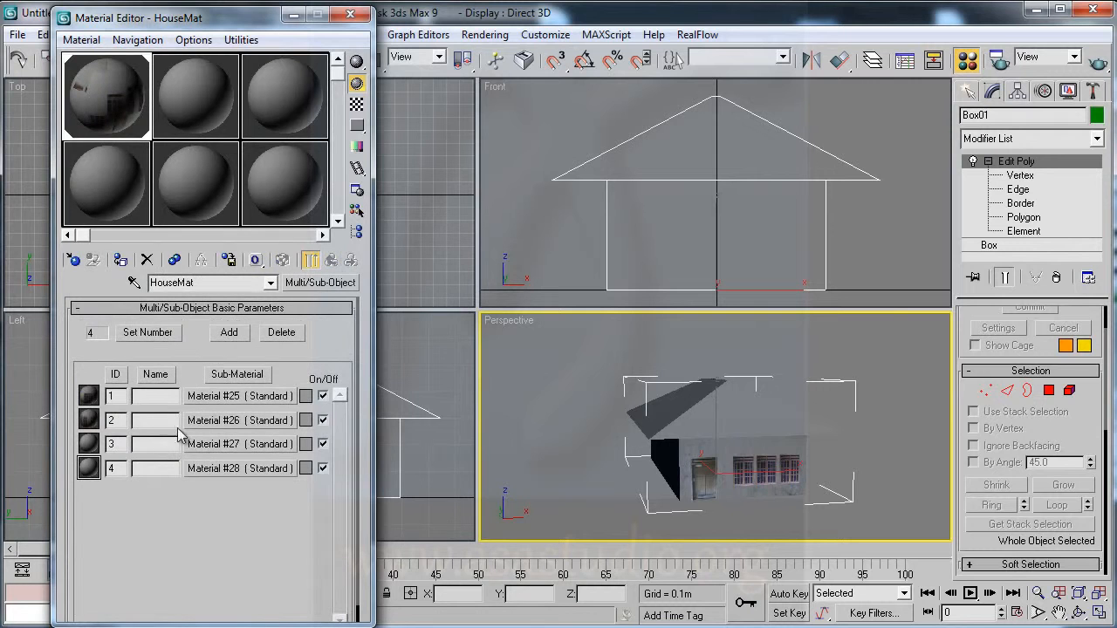
# Step: Assign wall.jpg as the diffuse bitmap of HouseMat's sub-material 3 and return to the sub-material list
pyautogui.click(240, 444)
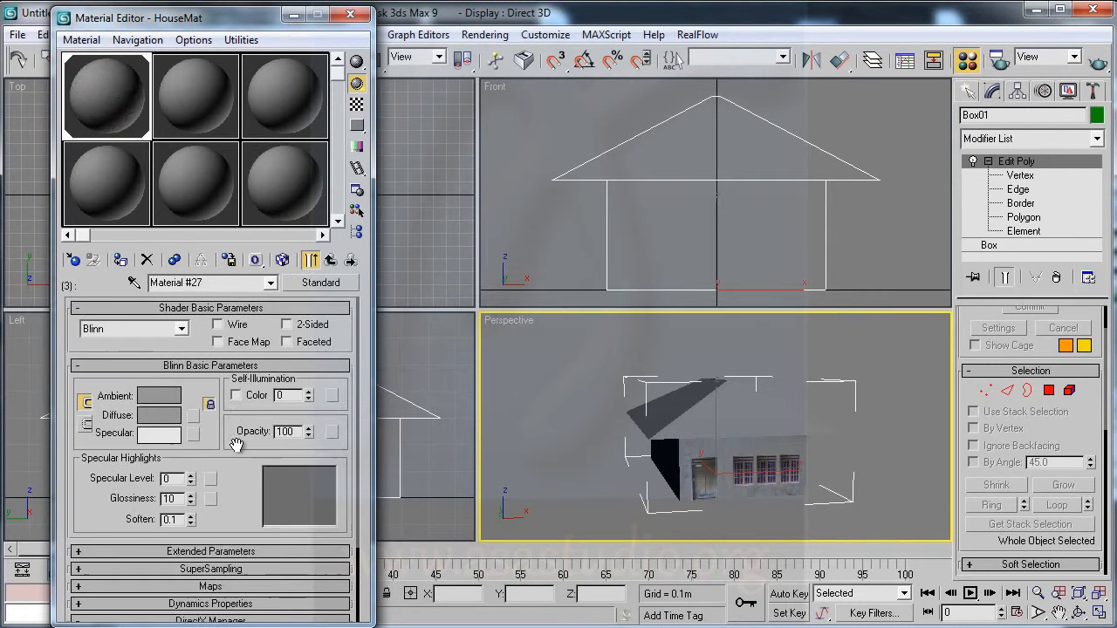
pyautogui.click(194, 418)
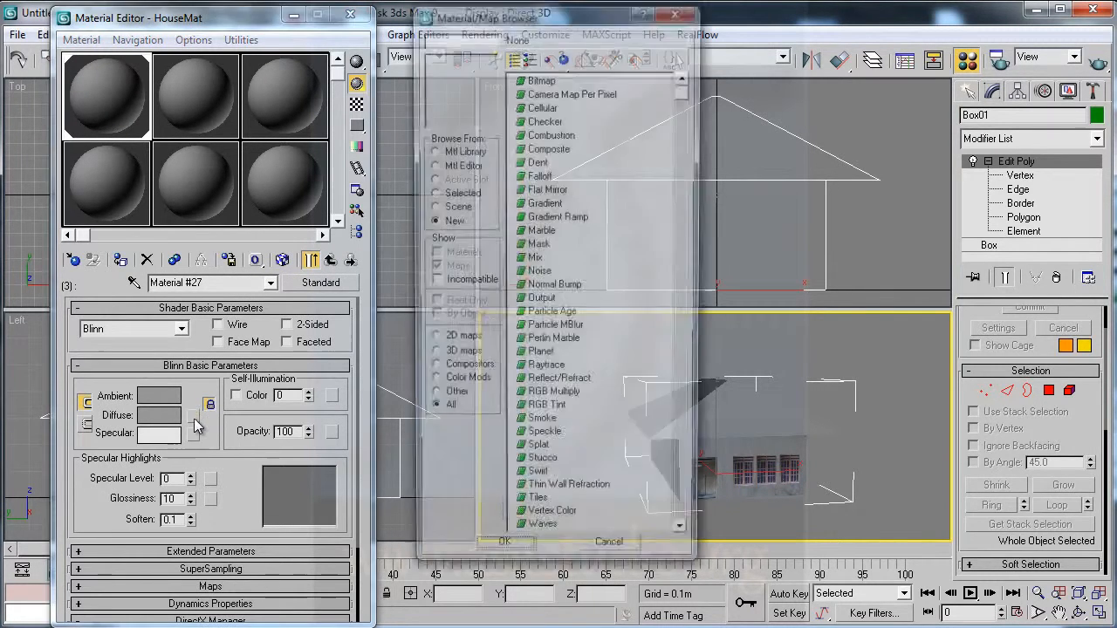
pyautogui.doubleClick(540, 79)
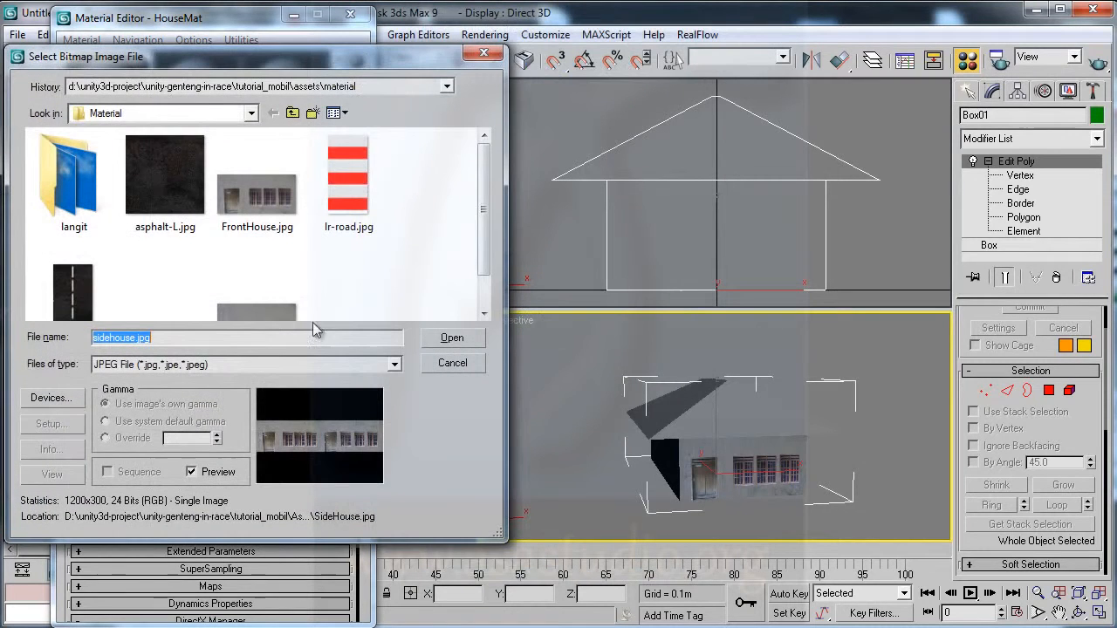
pyautogui.scroll(-2, 486, 212)
pyautogui.click(275, 297)
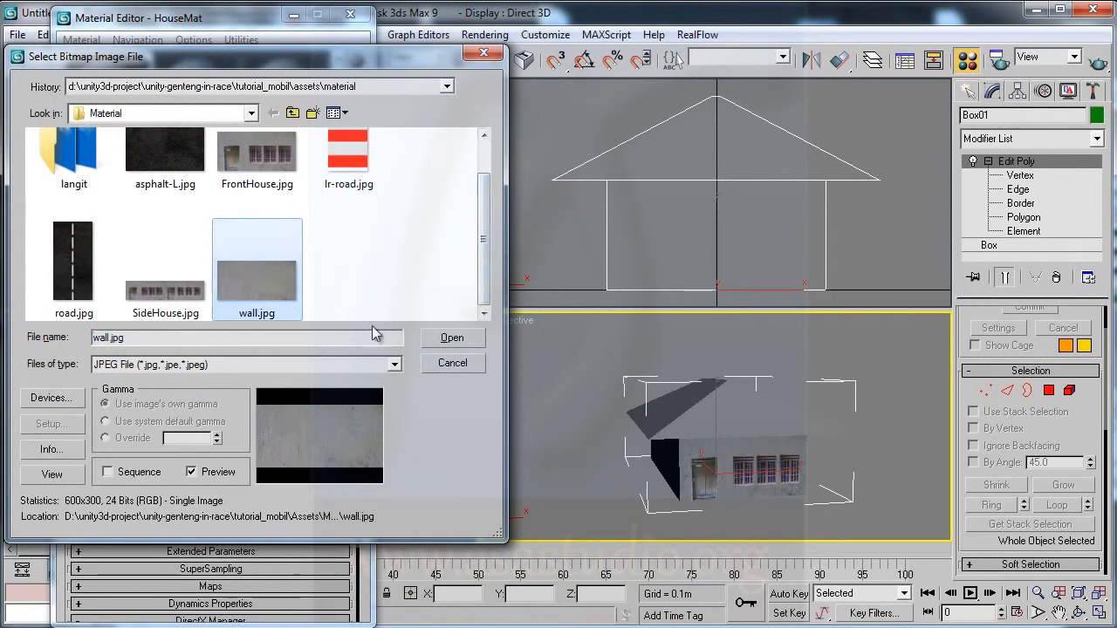
pyautogui.click(451, 338)
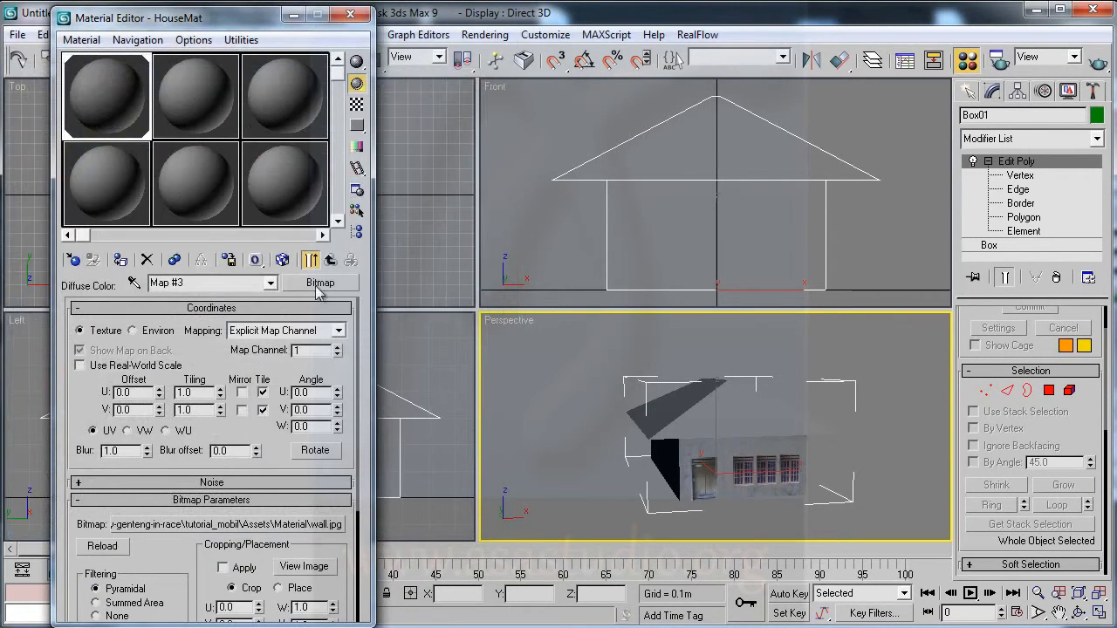
pyautogui.click(330, 261)
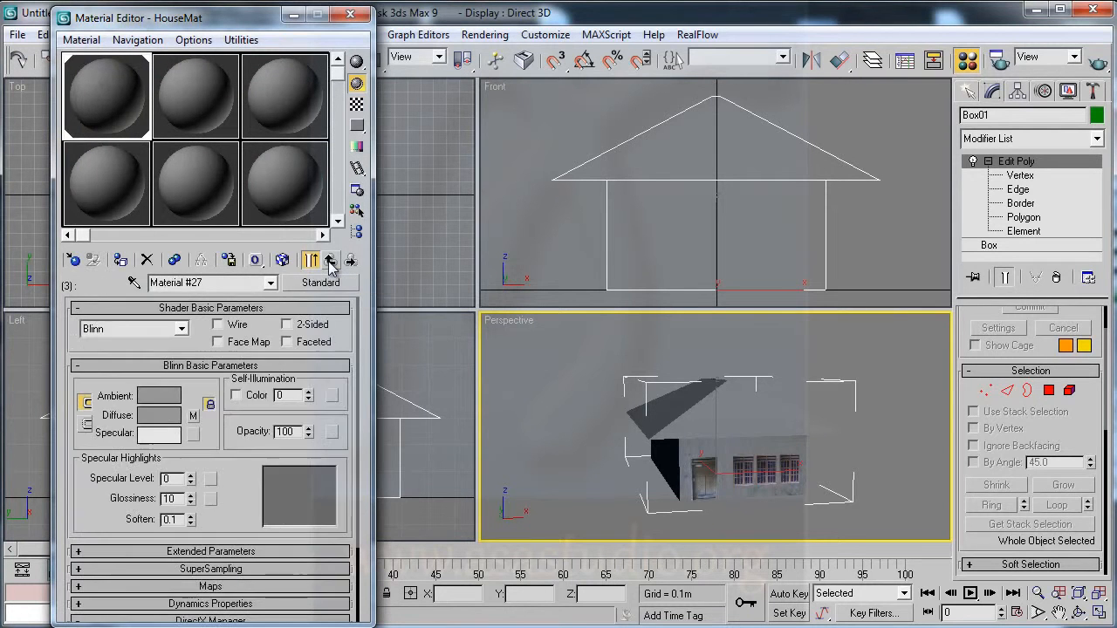
pyautogui.click(330, 261)
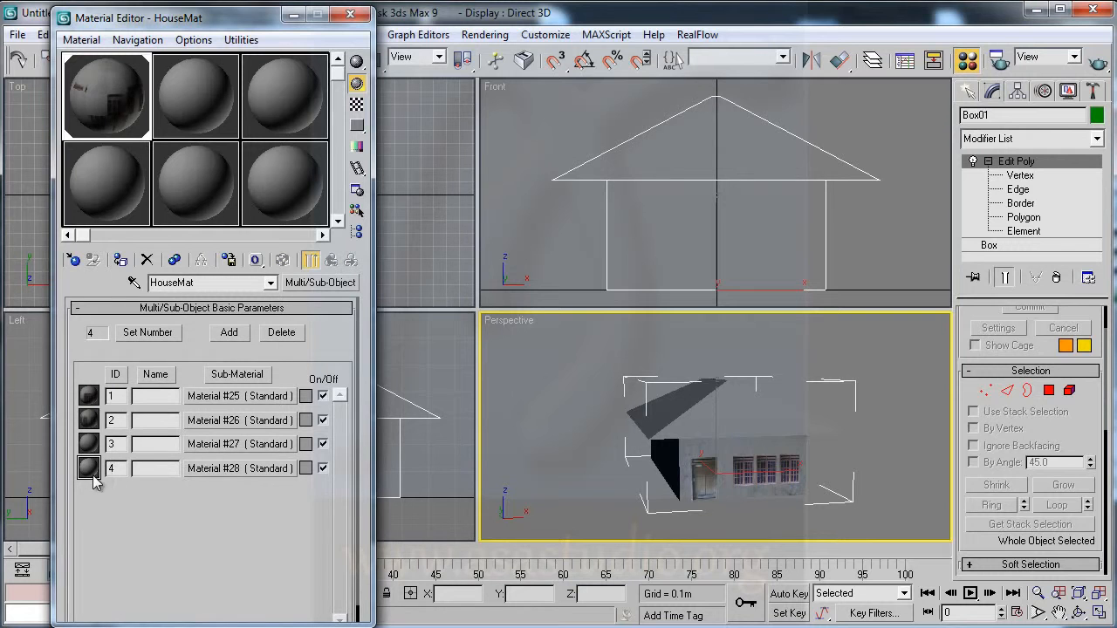
# Step: Set the specular level to 95 and the glossiness to 39 for HouseMat's sub-material 4
pyautogui.click(212, 471)
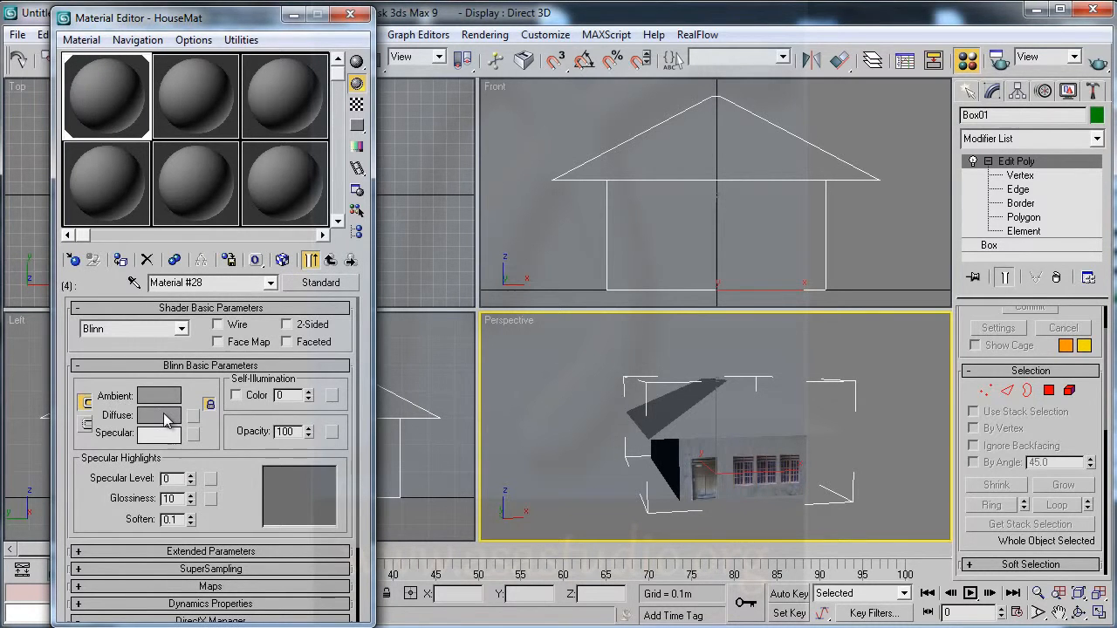
pyautogui.click(166, 417)
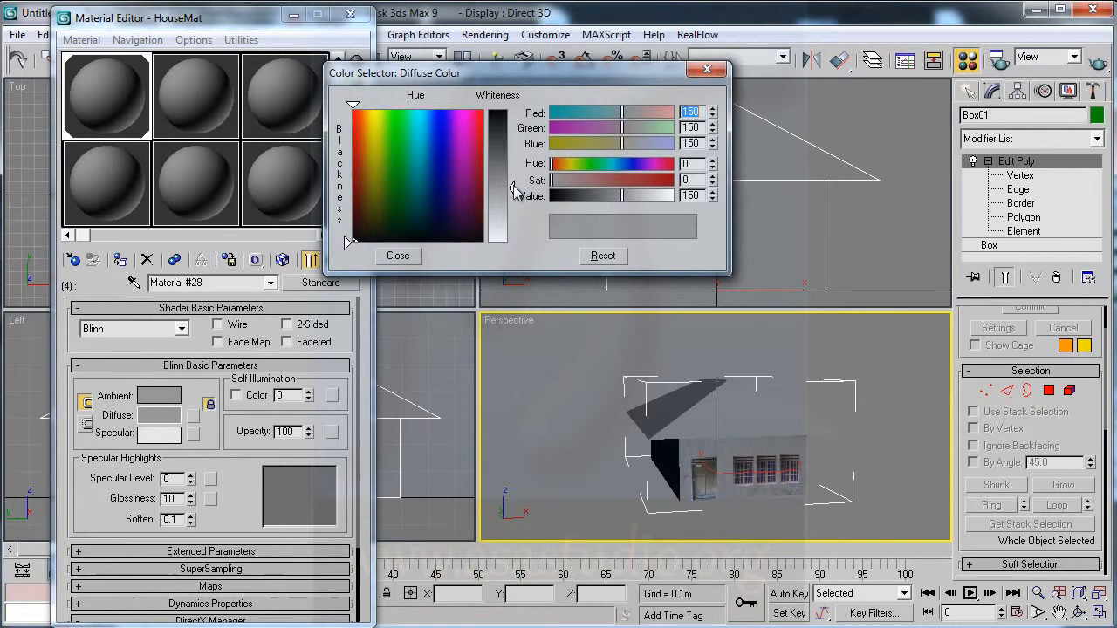
pyautogui.click(398, 256)
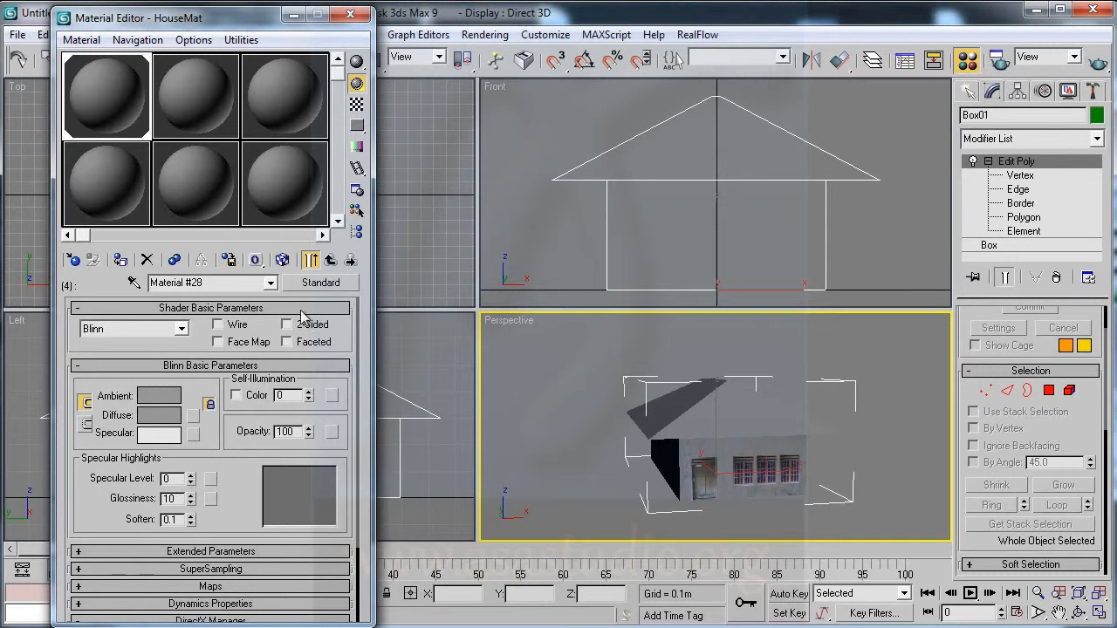
pyautogui.moveTo(191, 486); pyautogui.dragTo(202, 401)
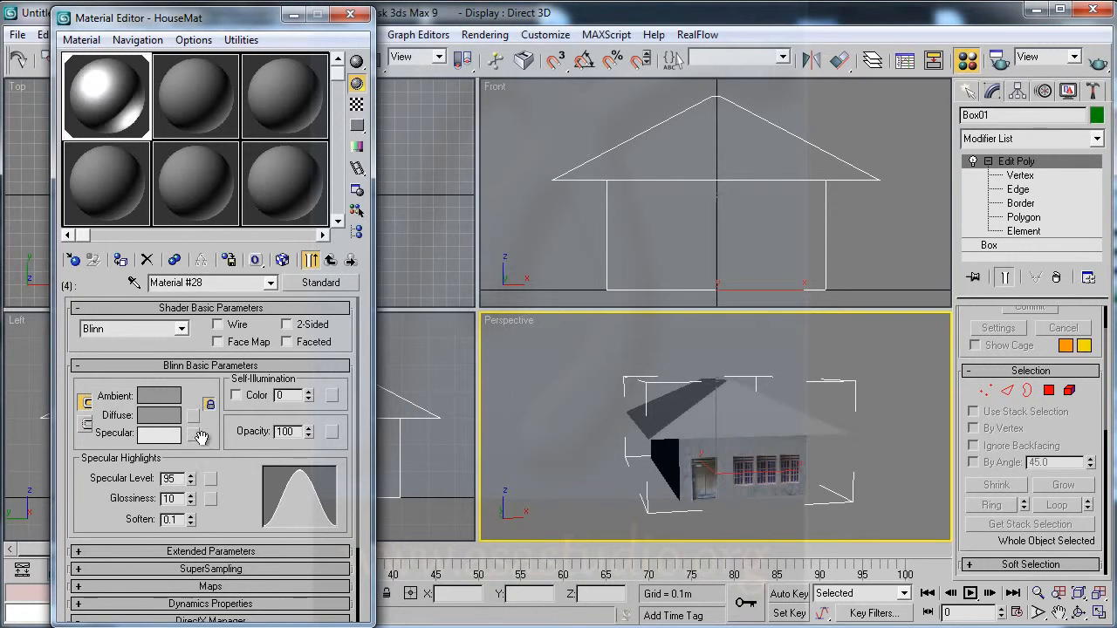
pyautogui.click(191, 502)
pyautogui.moveTo(191, 495); pyautogui.dragTo(192, 476)
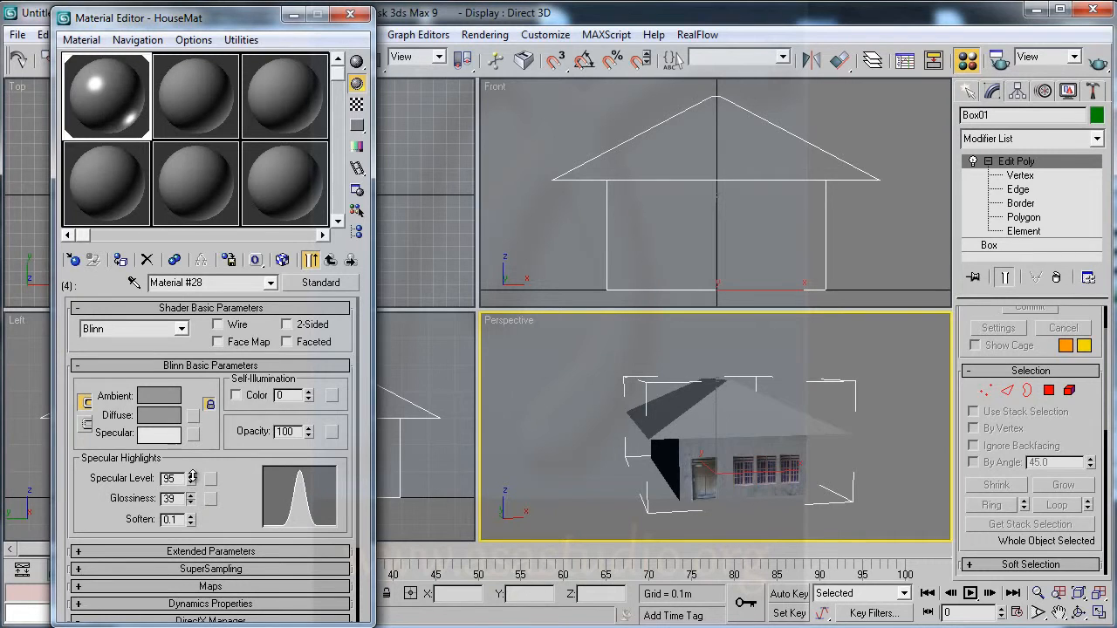
# Step: Return to HouseMat's sub-material list and test-render the Perspective view from the house's long front side, closing the render when checked
pyautogui.click(331, 261)
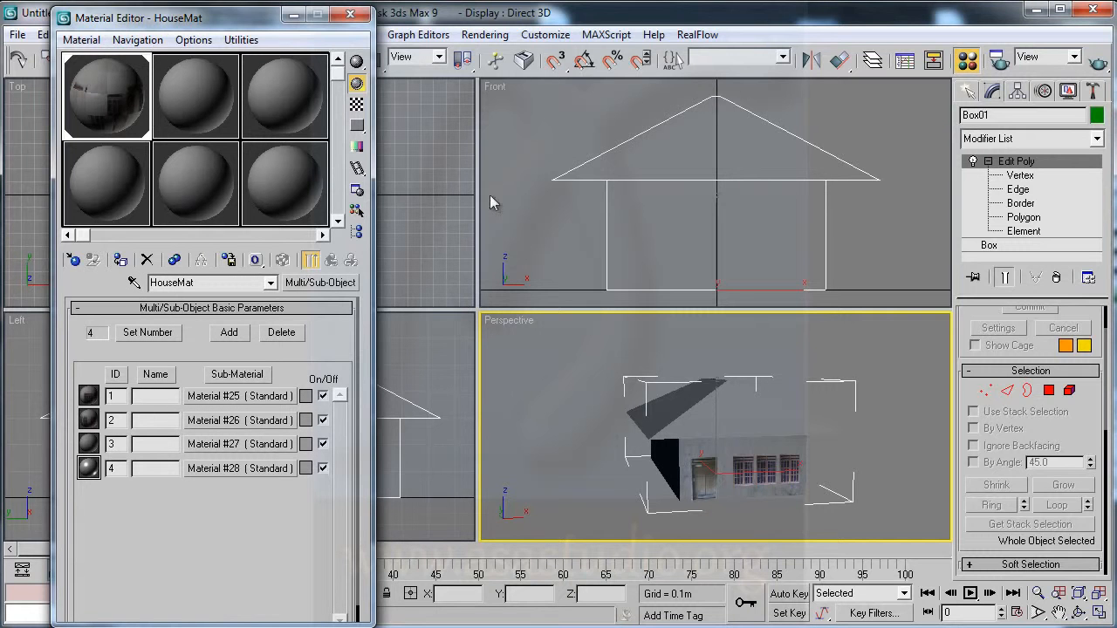
pyautogui.moveTo(159, 23); pyautogui.dragTo(163, 24)
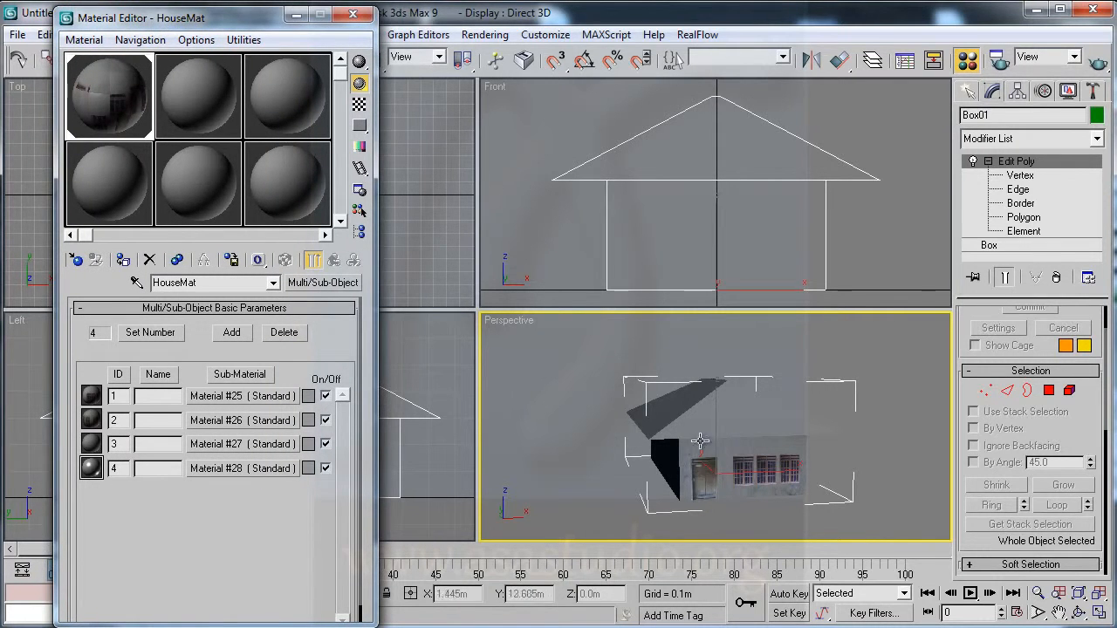
pyautogui.click(1080, 616)
pyautogui.moveTo(678, 428); pyautogui.dragTo(773, 431)
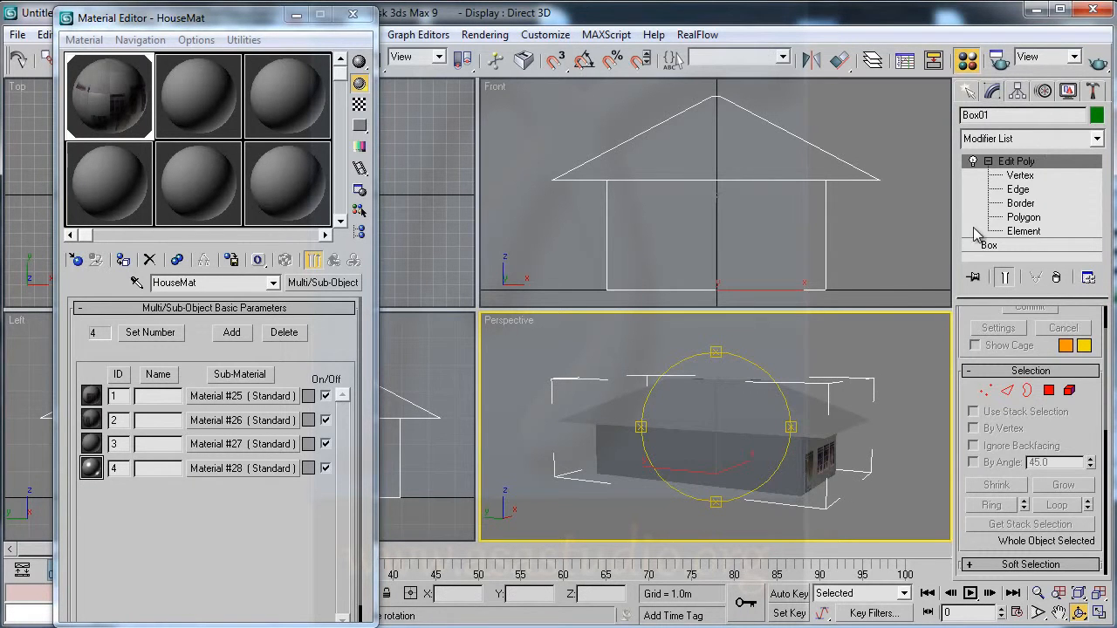
pyautogui.click(1097, 61)
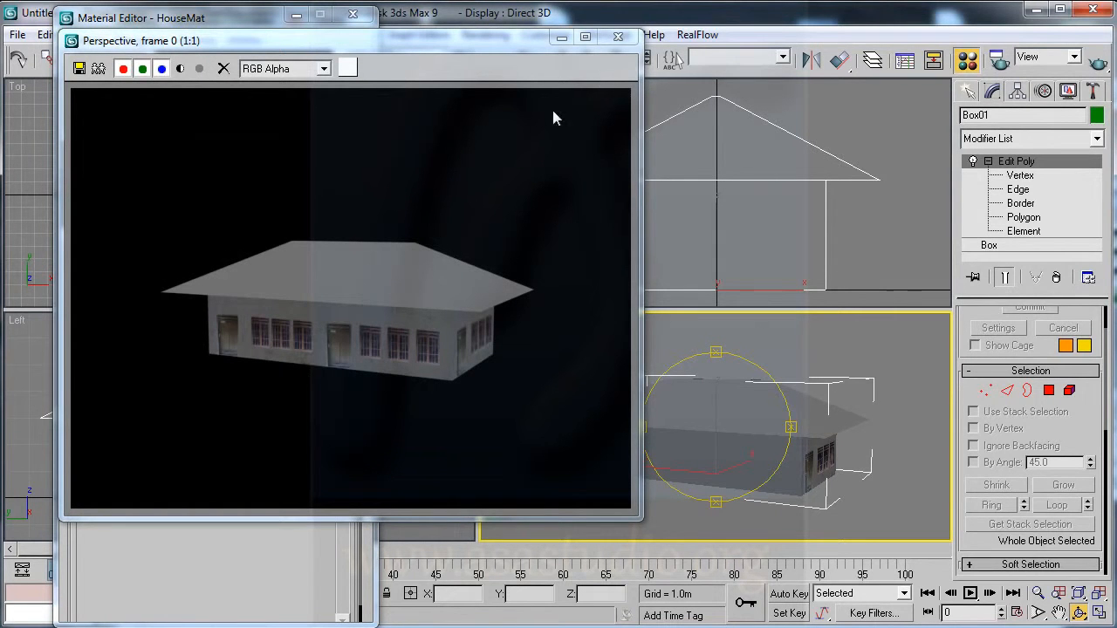
pyautogui.click(618, 37)
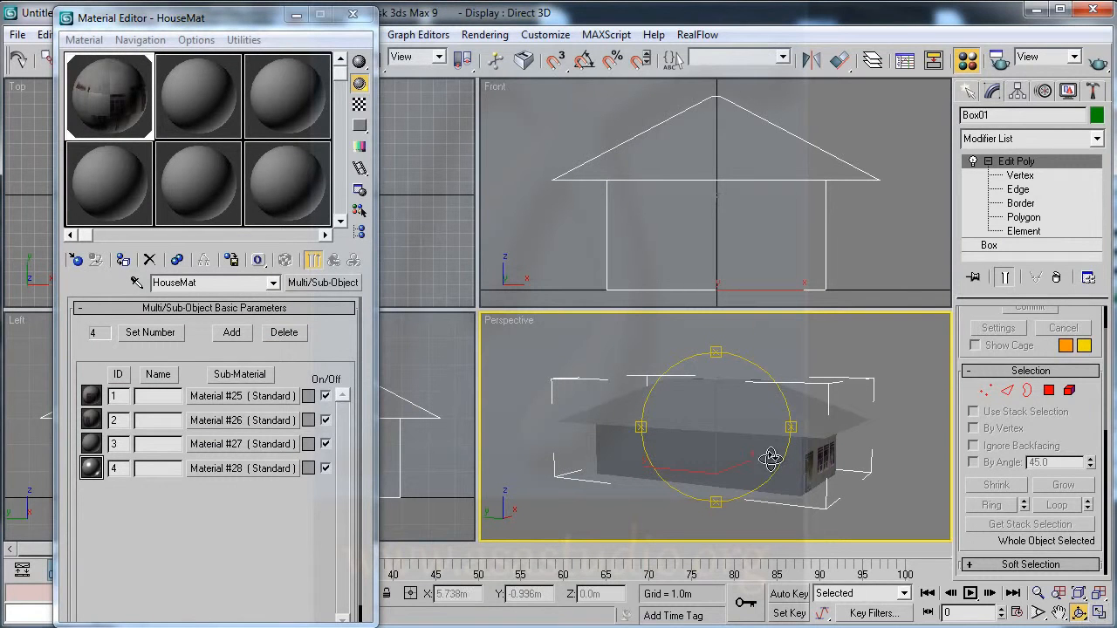
# Step: Render the Perspective view again with the house framed closer to check the textures on its long front and side walls
pyautogui.click(1038, 612)
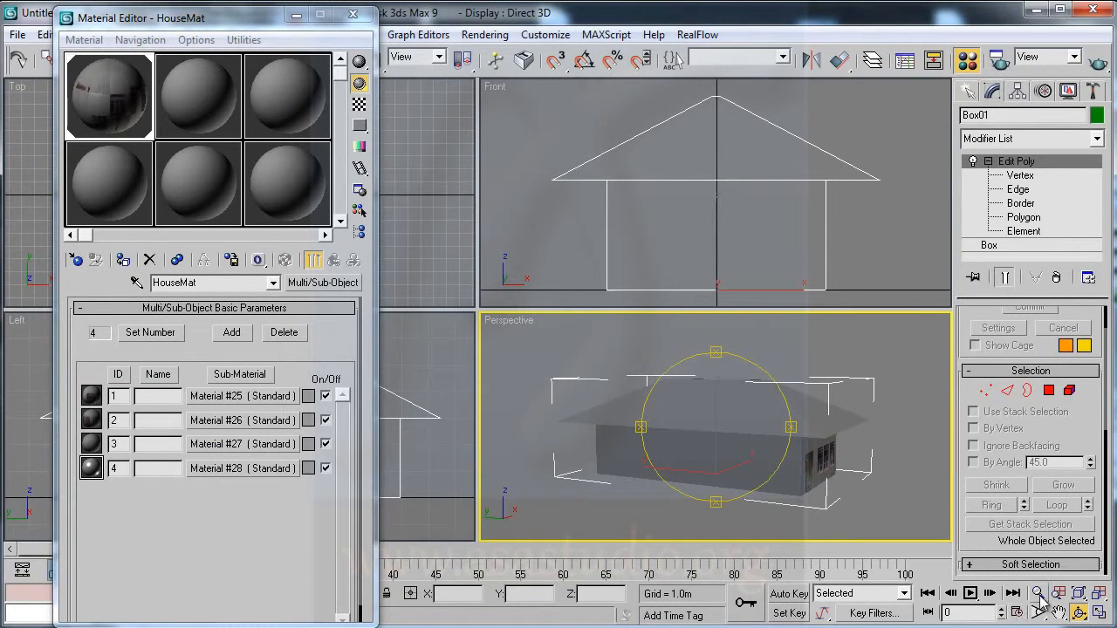
pyautogui.moveTo(791, 501); pyautogui.dragTo(780, 448)
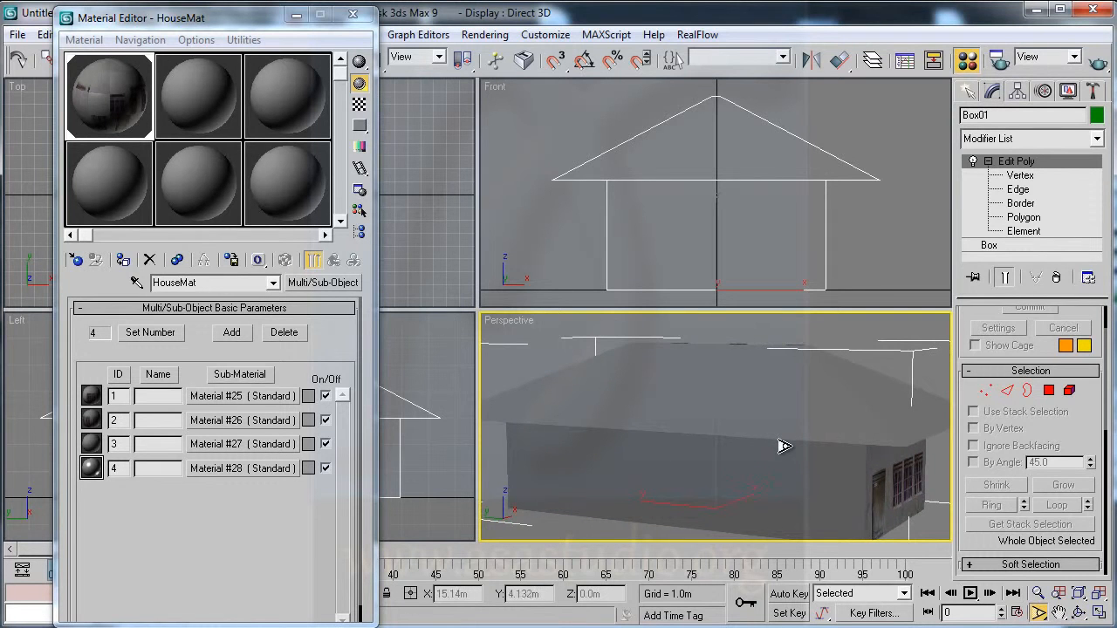
pyautogui.click(1058, 613)
pyautogui.moveTo(852, 489); pyautogui.dragTo(844, 473)
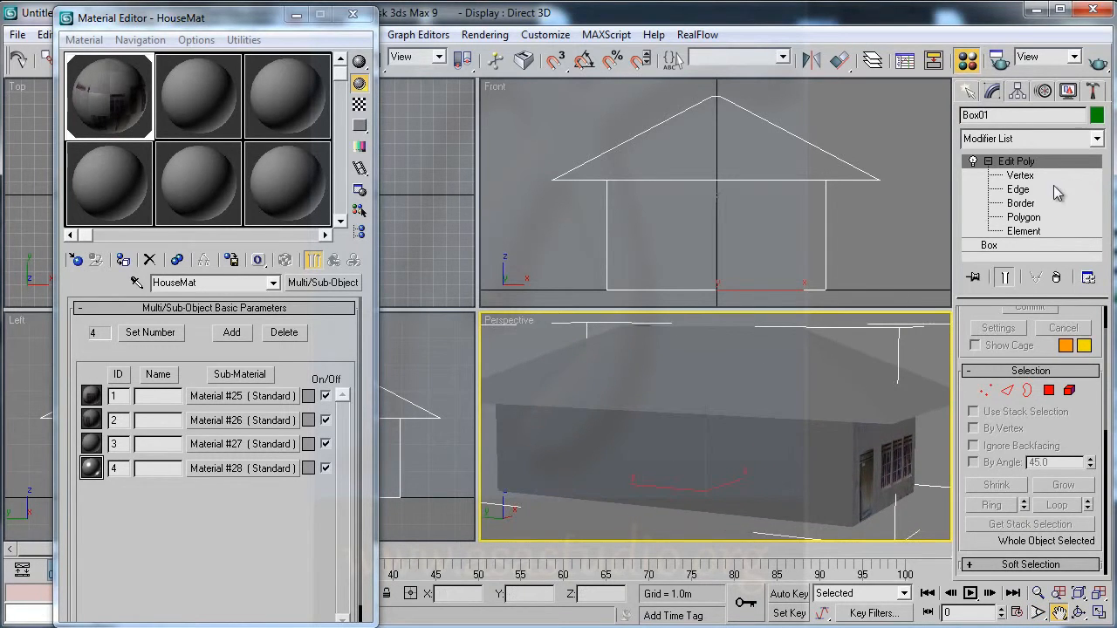
pyautogui.click(1105, 63)
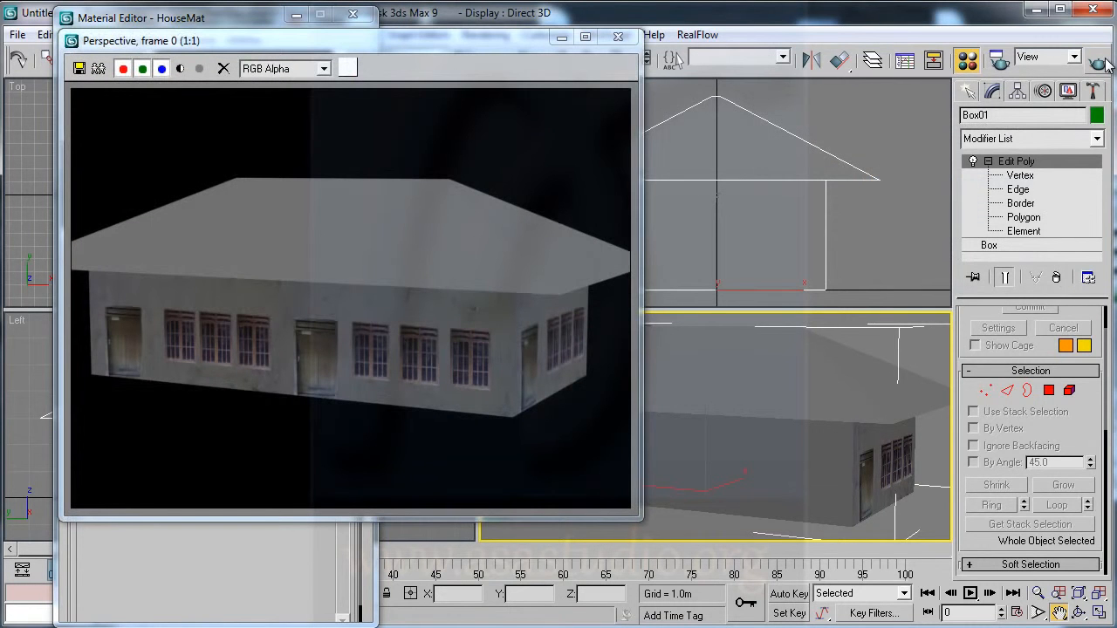